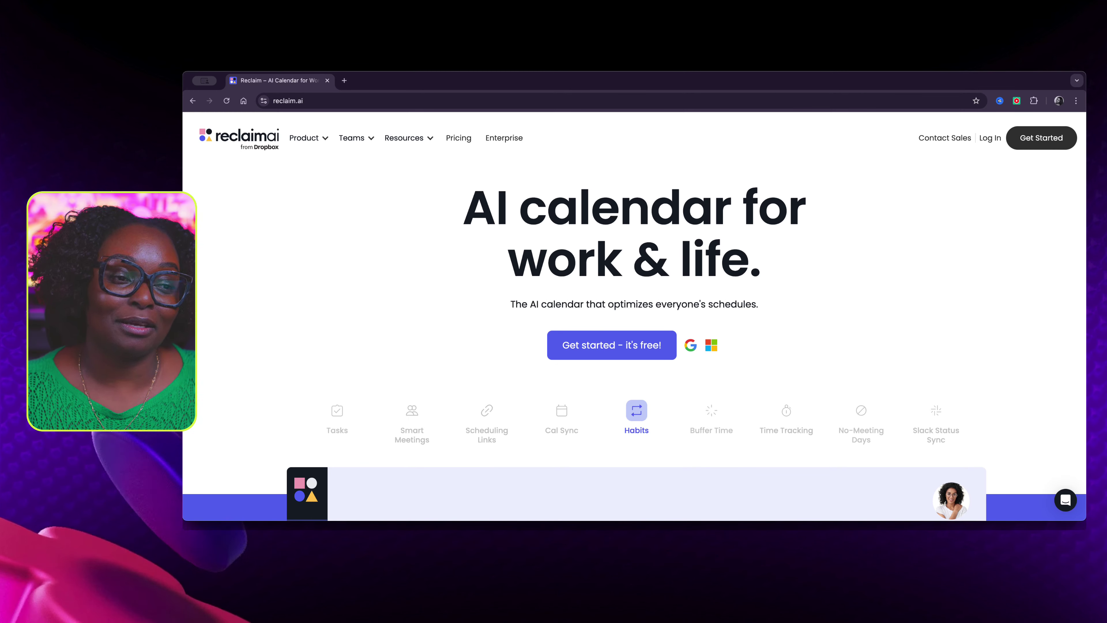
Step: Look over the homepage's feature previews, bringing up the Tasks calendar preview and the AI assistant section
scroll(635, 340, "down", 5)
scroll(634, 340, "up", 3)
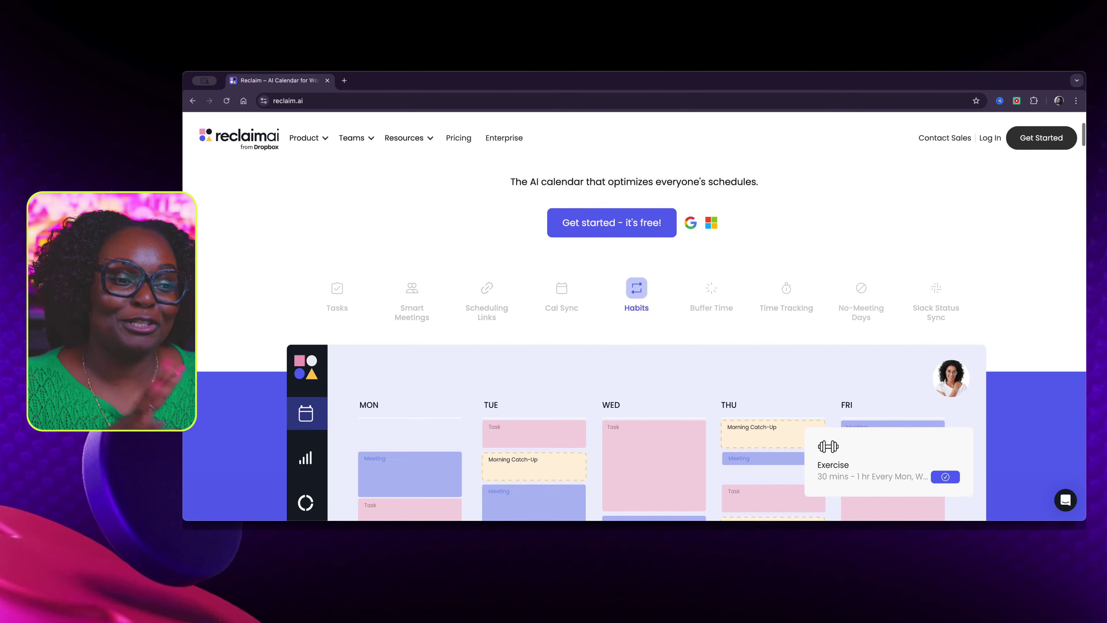
scroll(634, 340, "up", 2)
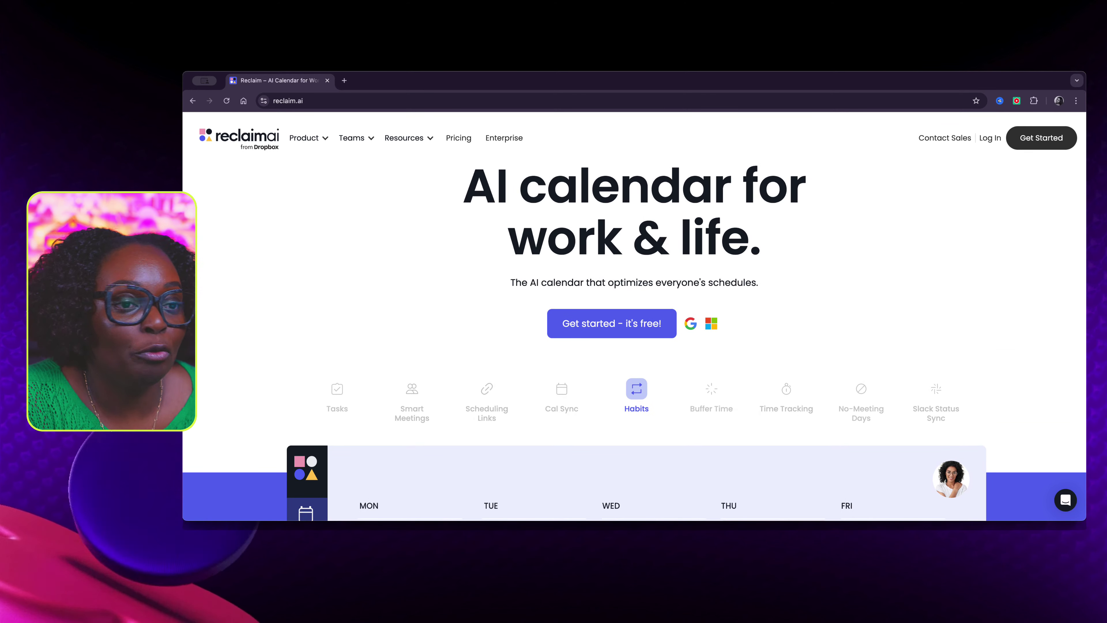
scroll(634, 318, "down", 2)
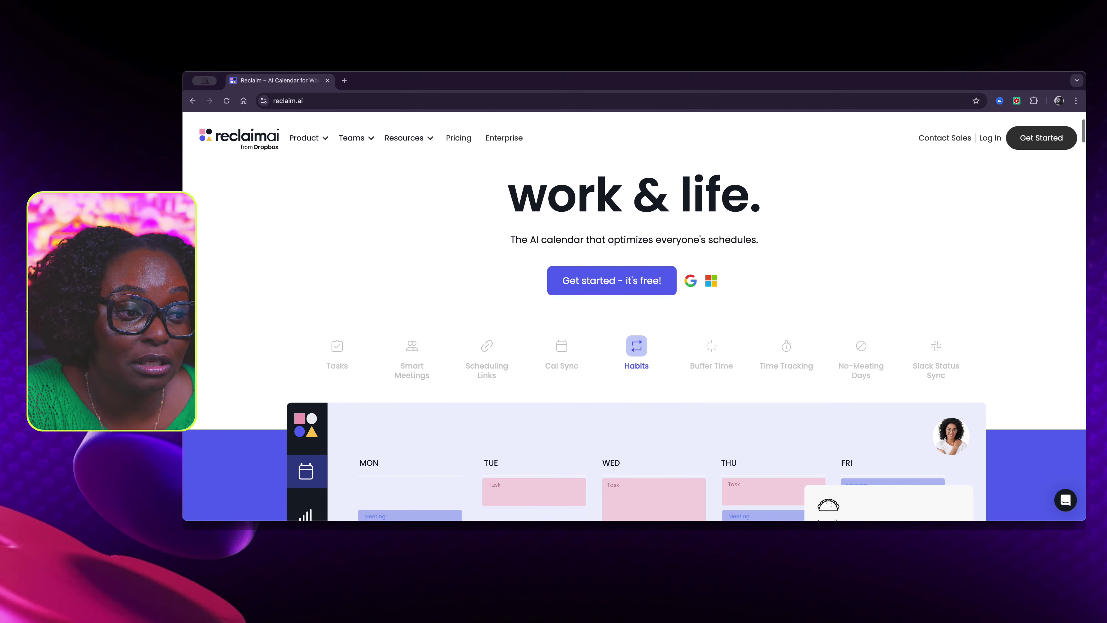
scroll(634, 340, "up", 1)
scroll(634, 340, "down", 2)
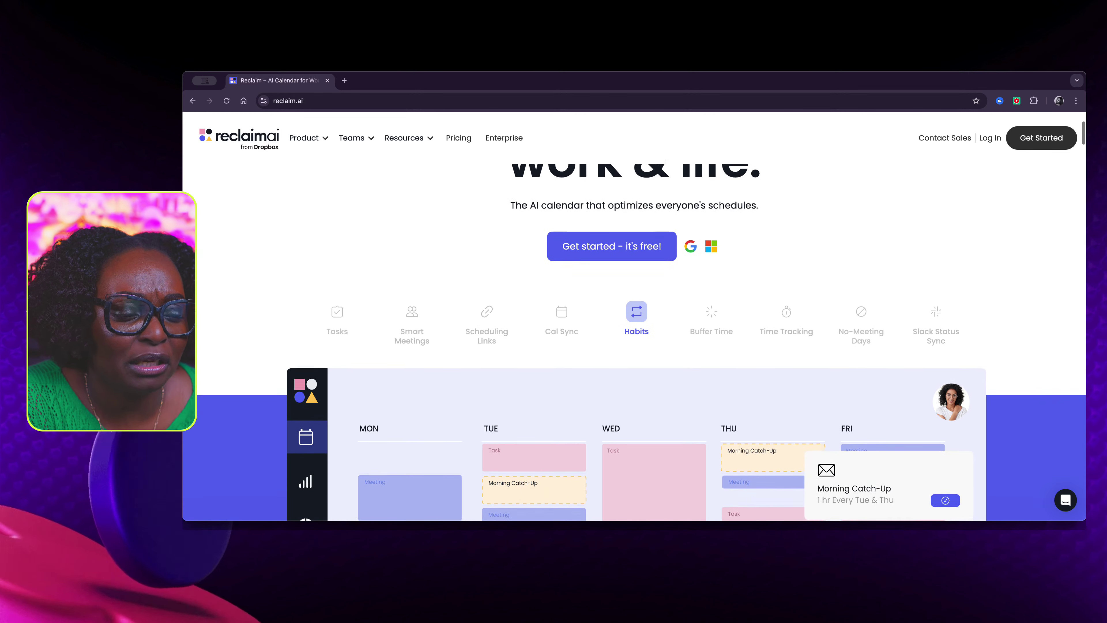
scroll(634, 340, "down", 3)
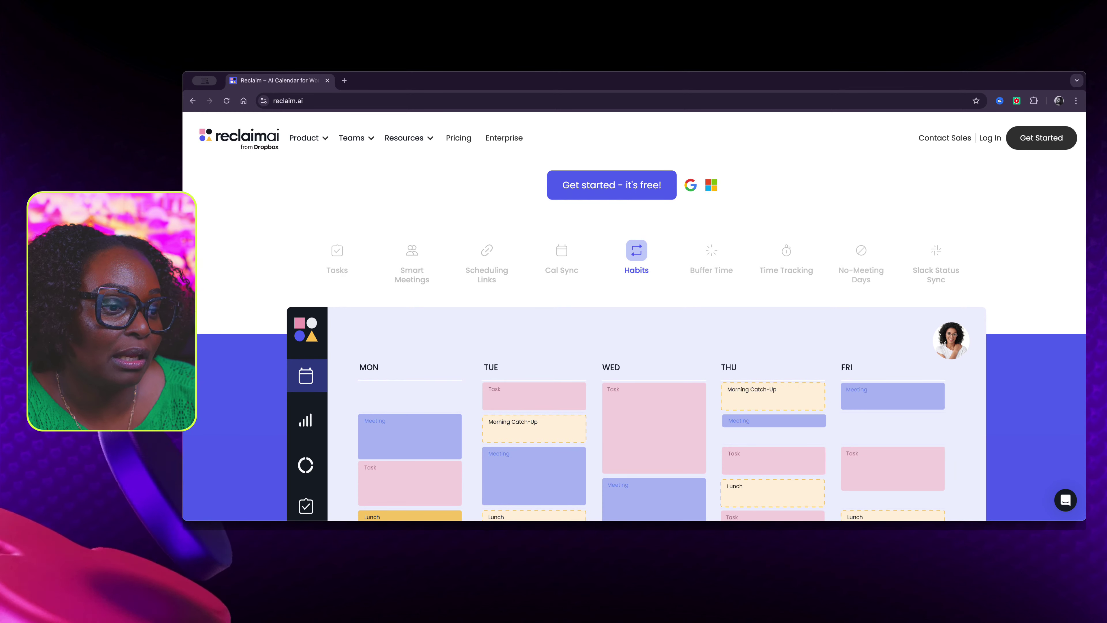
left_click(337, 255)
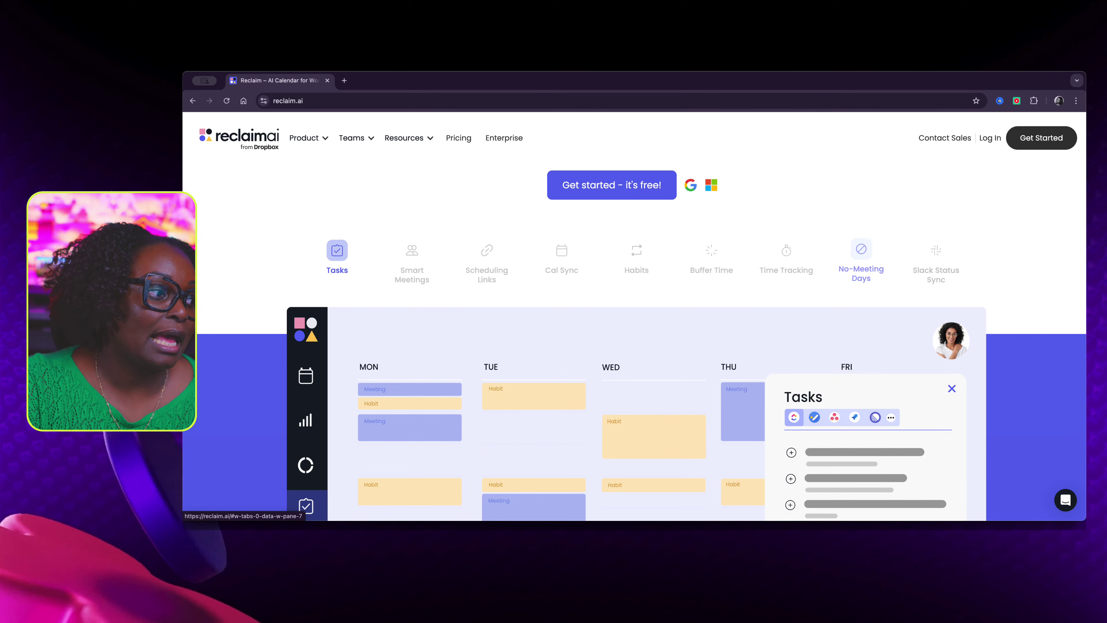
scroll(634, 348, "down", 3)
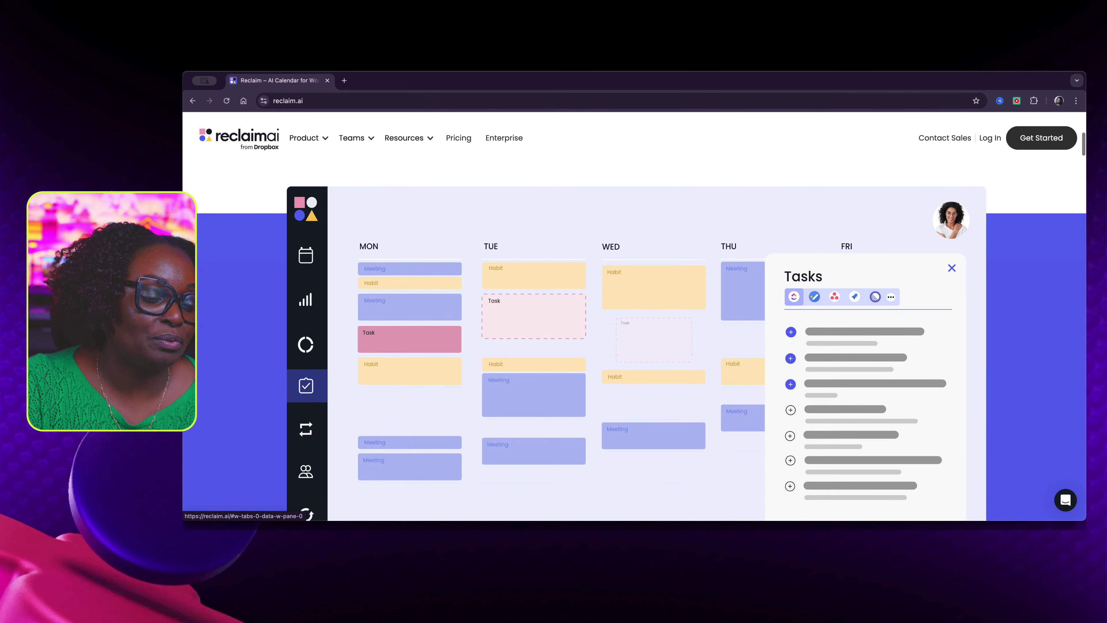
scroll(634, 349, "down", 10)
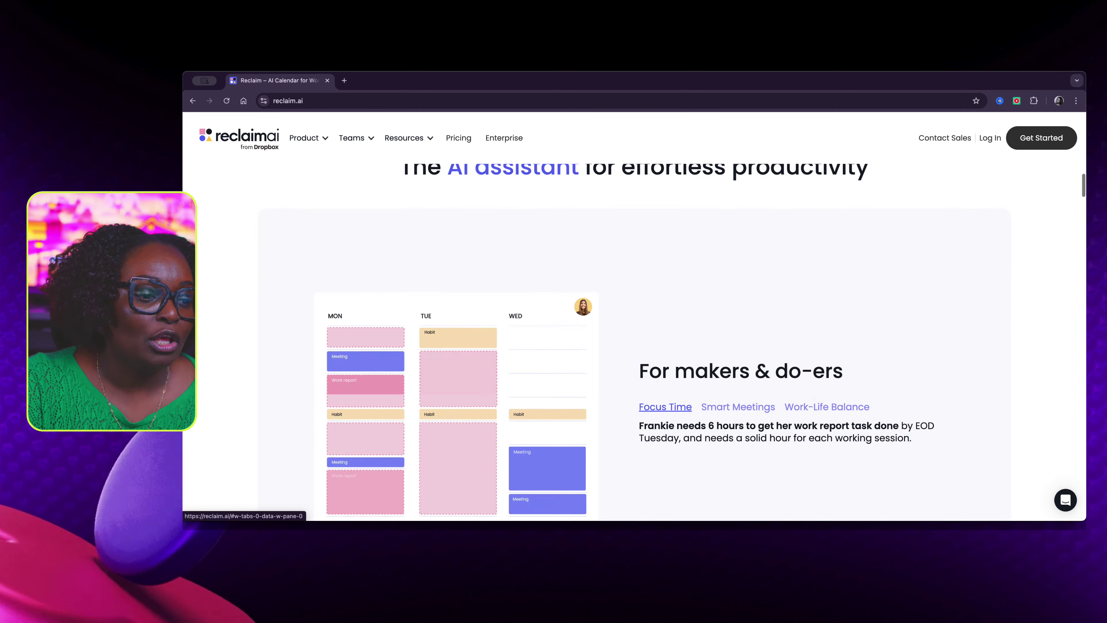
scroll(634, 349, "up", 15)
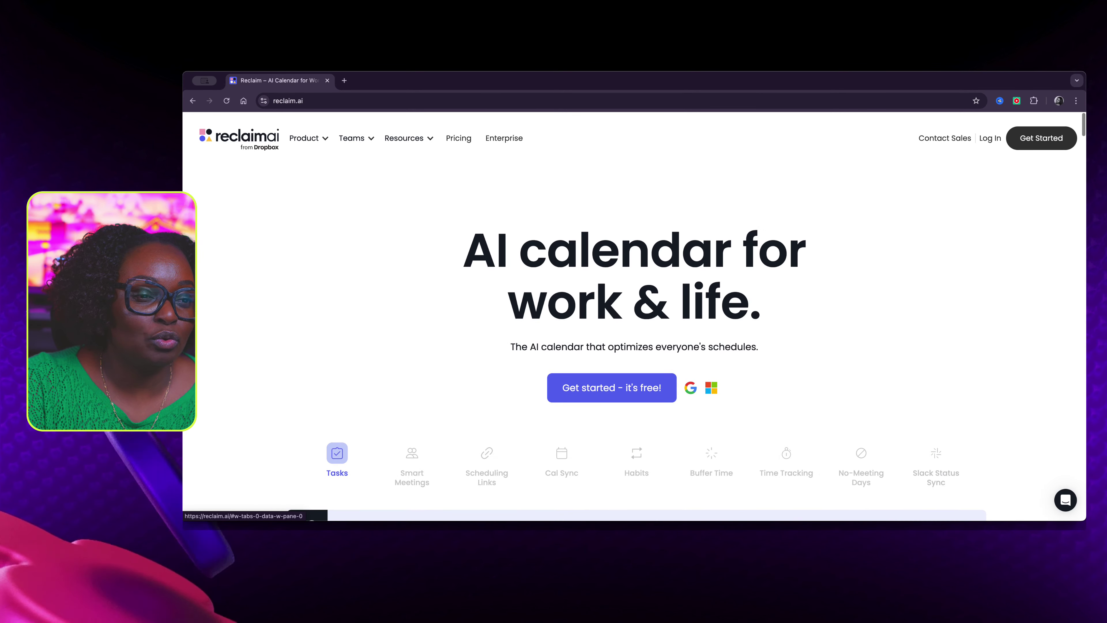
Step: Open the pricing page and switch the plan prices to monthly billing
mouse_move(309, 138)
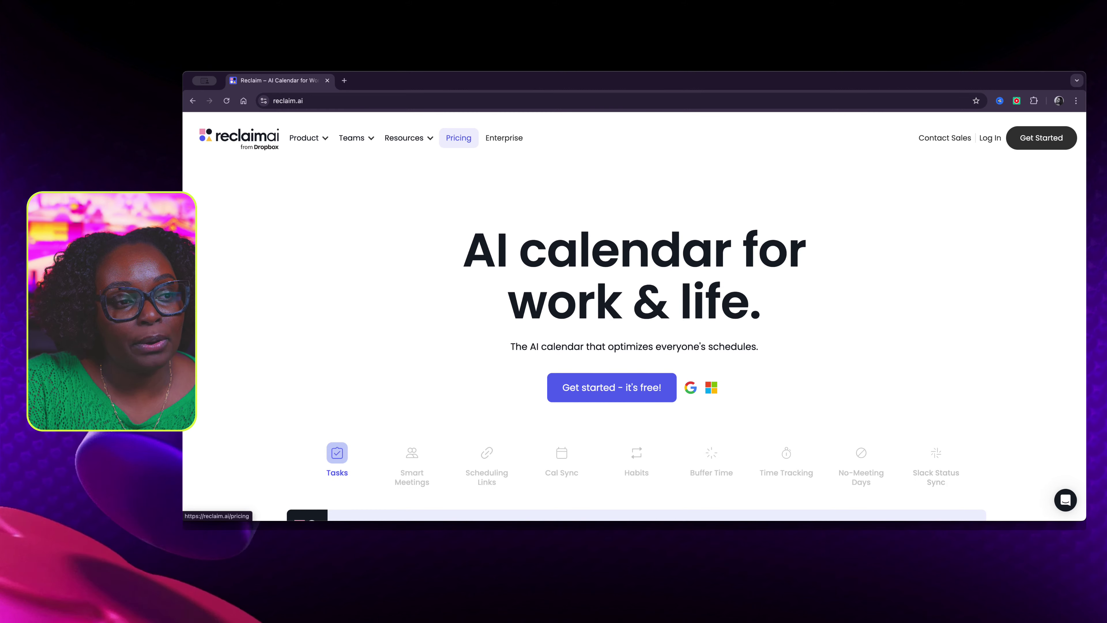
left_click(458, 138)
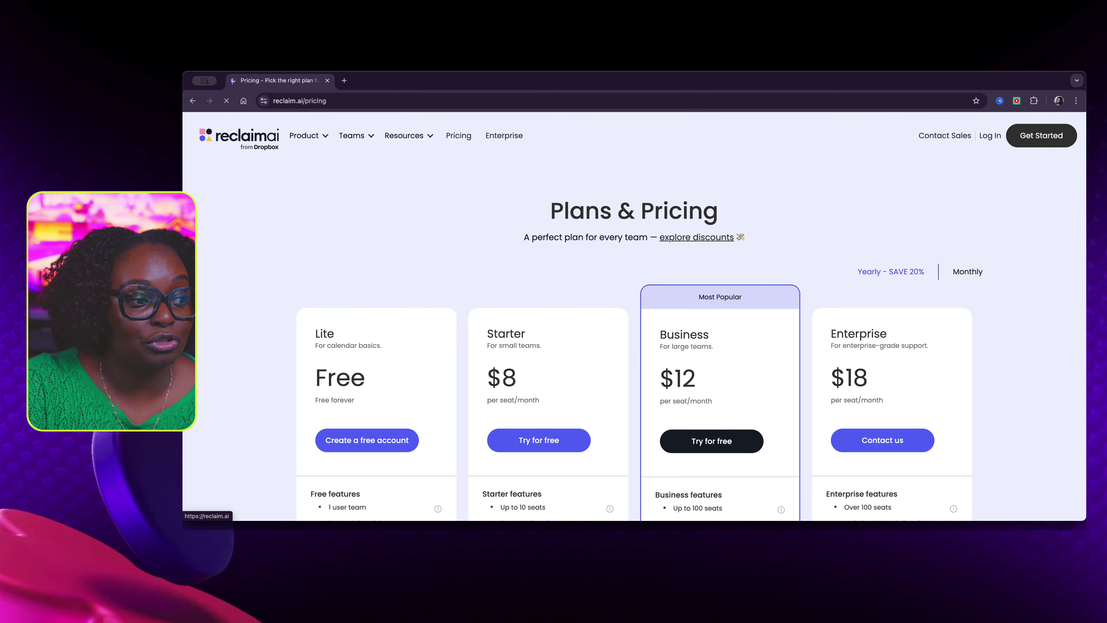
scroll(690, 321, "down", 2)
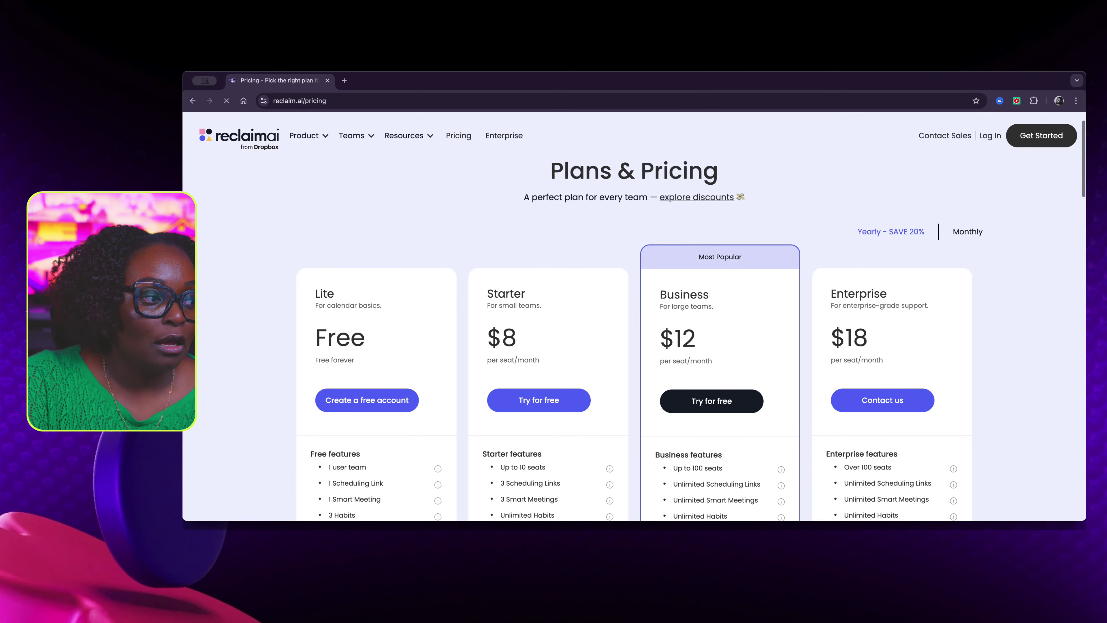
left_click(968, 232)
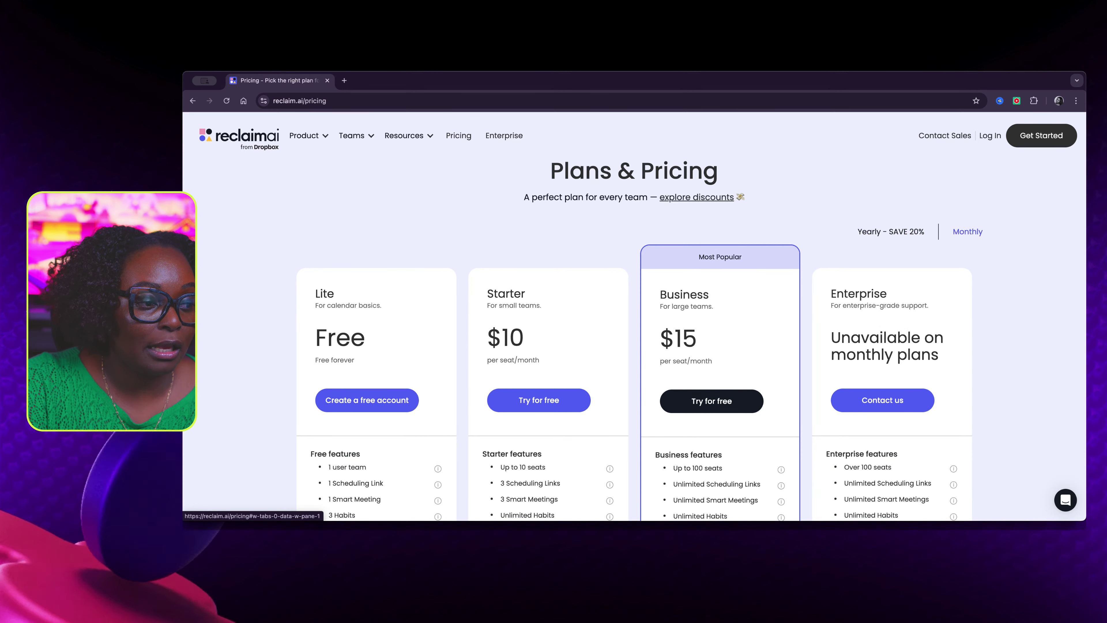
Step: Examine the Lite plan's free features, including the explanation of its scheduling range, and glance at the discounts
scroll(967, 232, "down", 3)
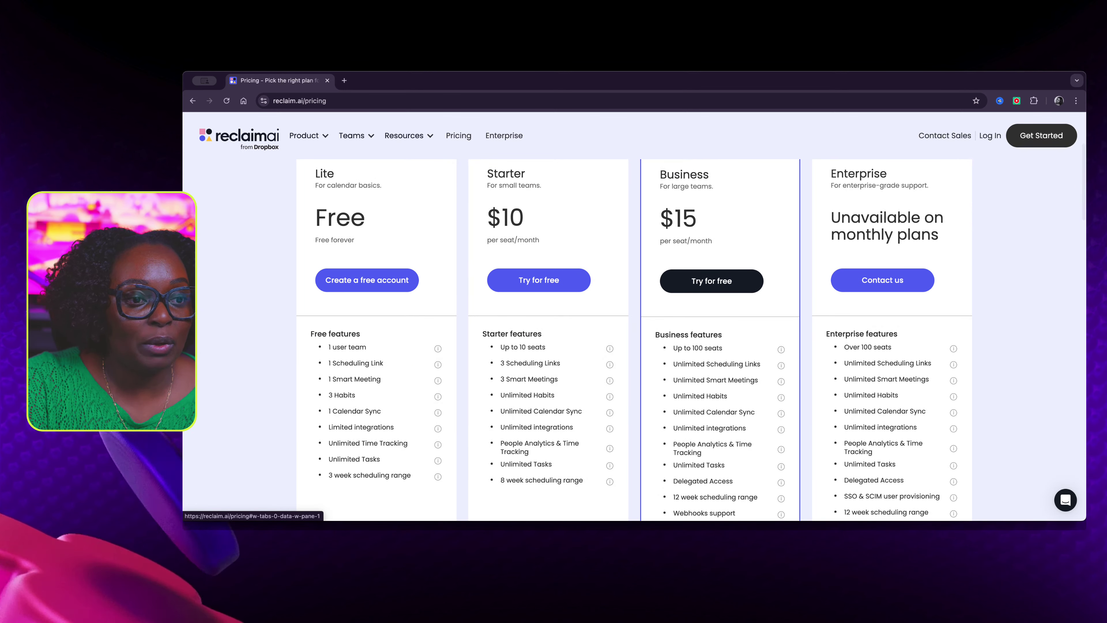
scroll(691, 336, "down", 2)
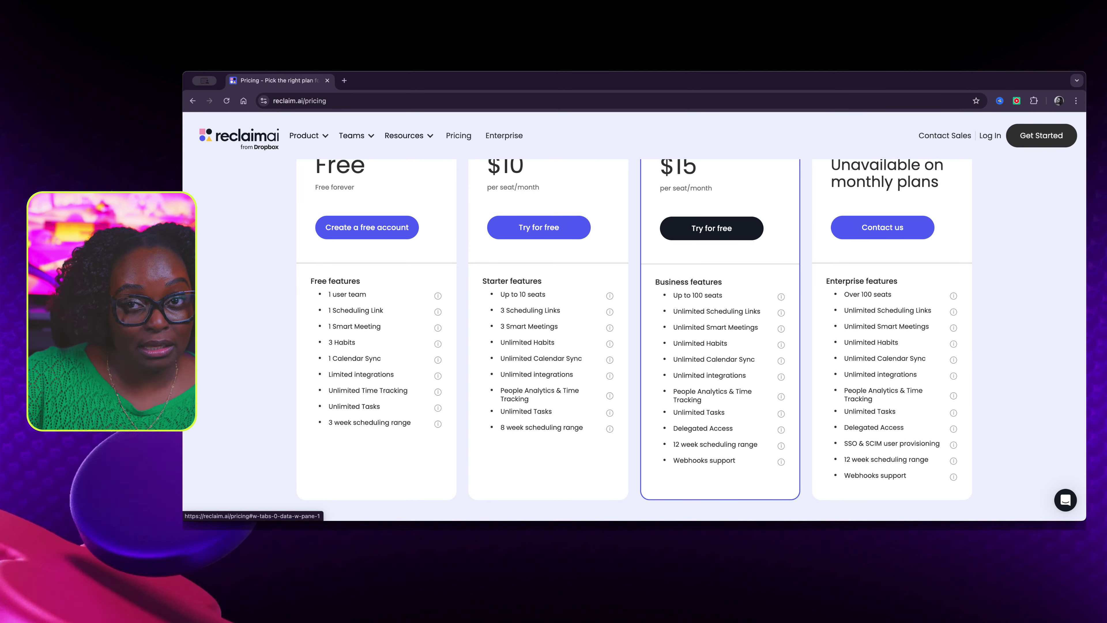
scroll(654, 340, "down", 1)
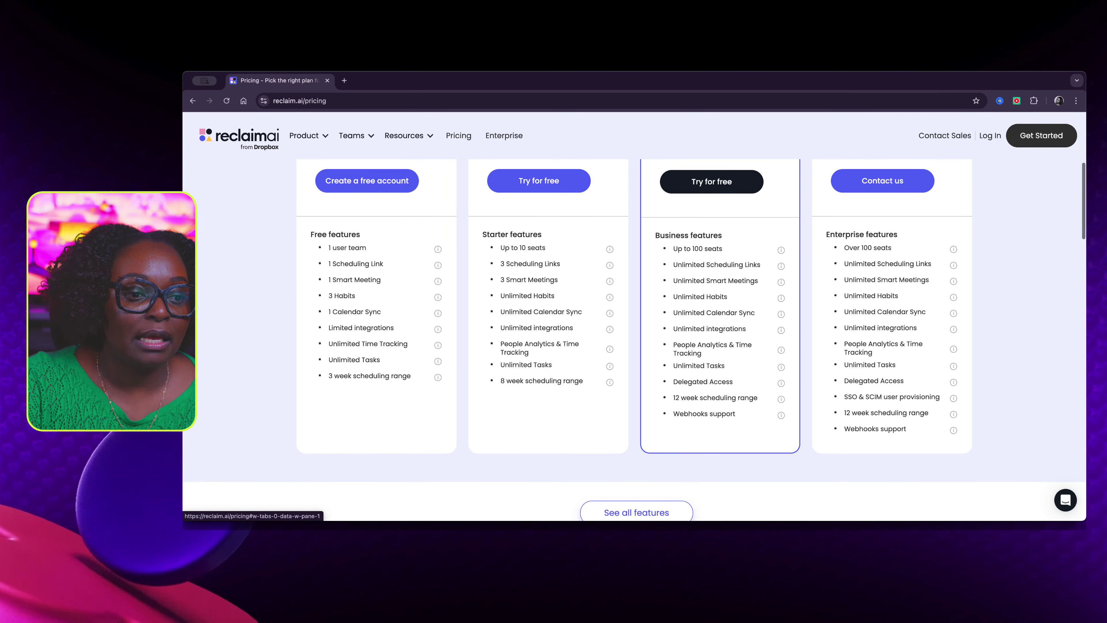
triple_click(346, 247)
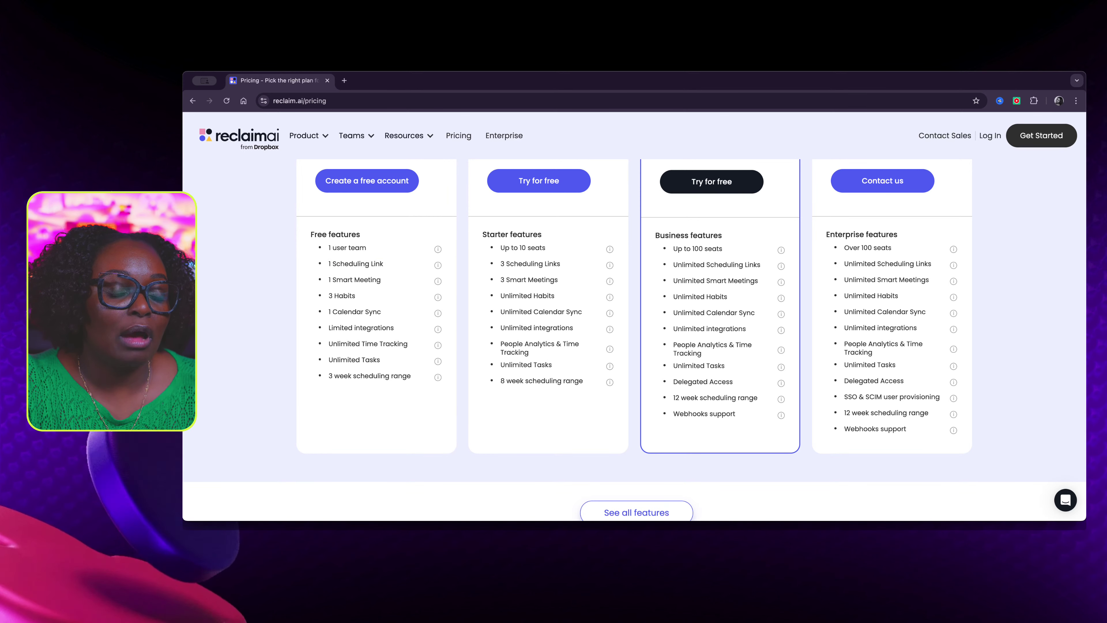
mouse_move(437, 280)
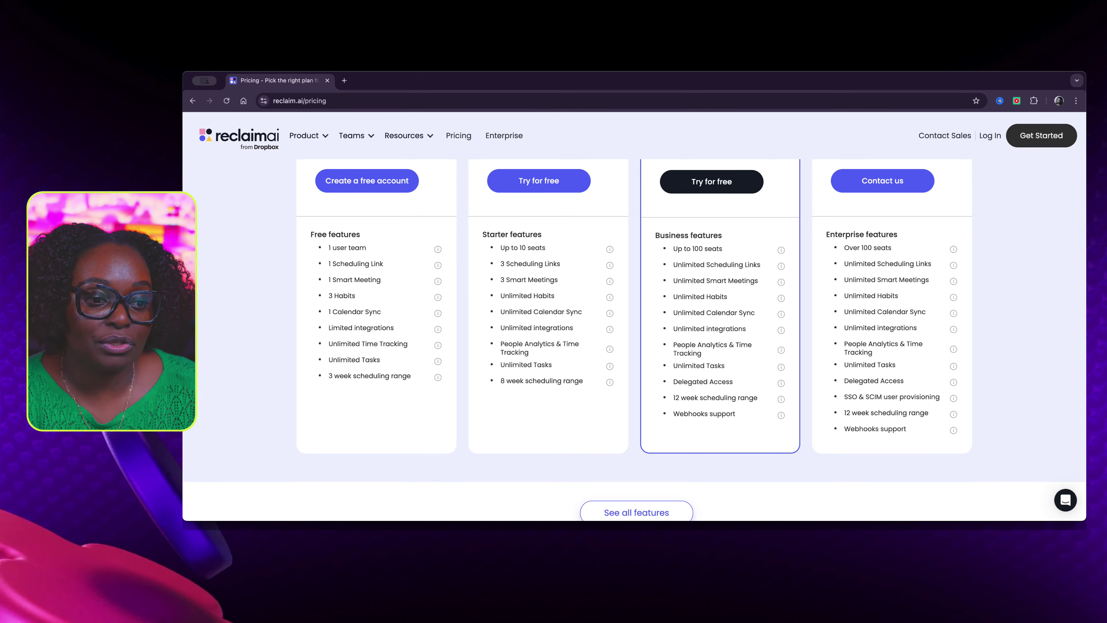
mouse_move(437, 329)
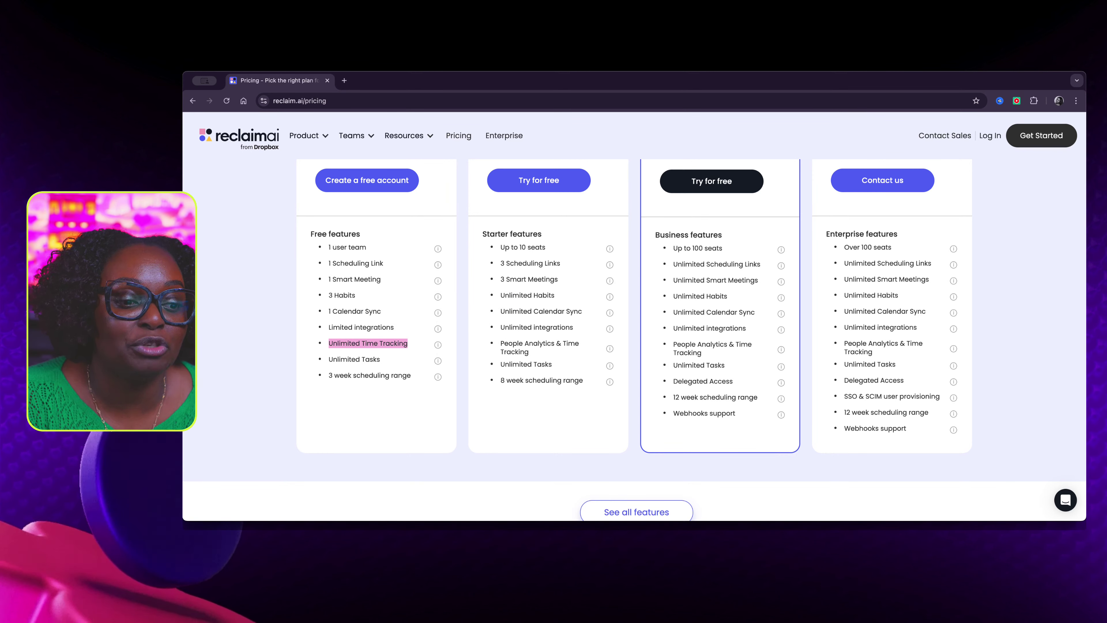
scroll(634, 340, "down", 1)
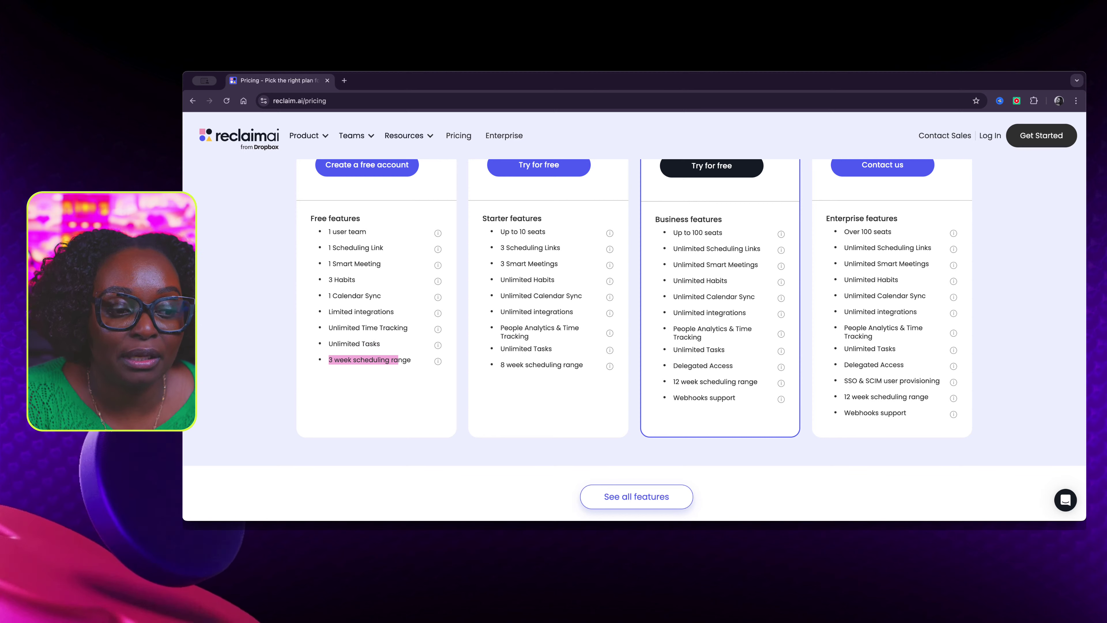
mouse_move(438, 361)
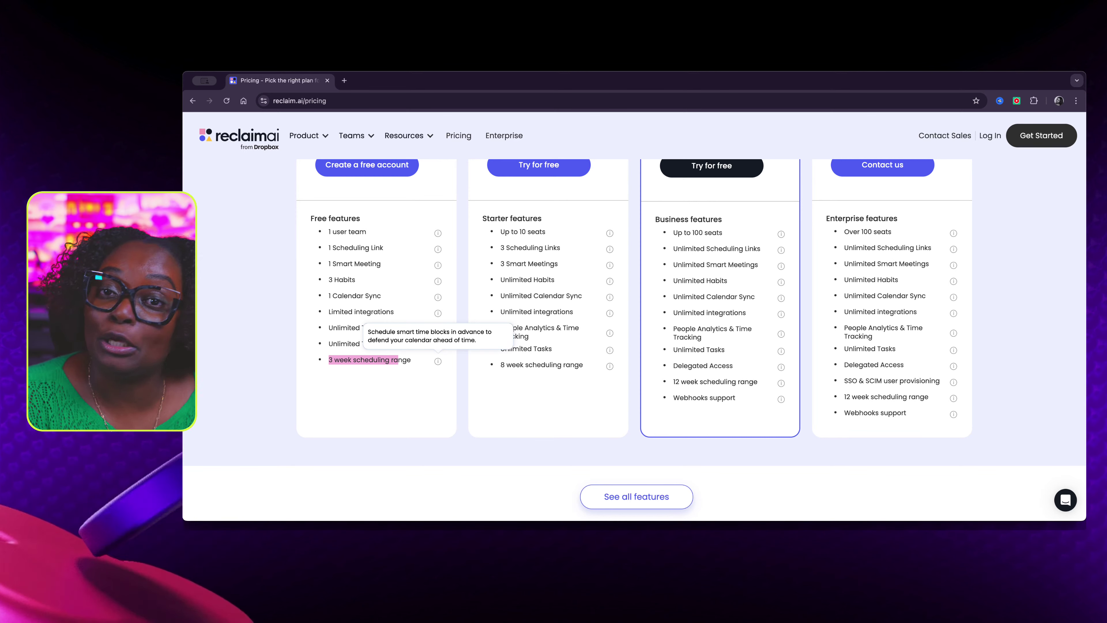
scroll(637, 340, "down", 6)
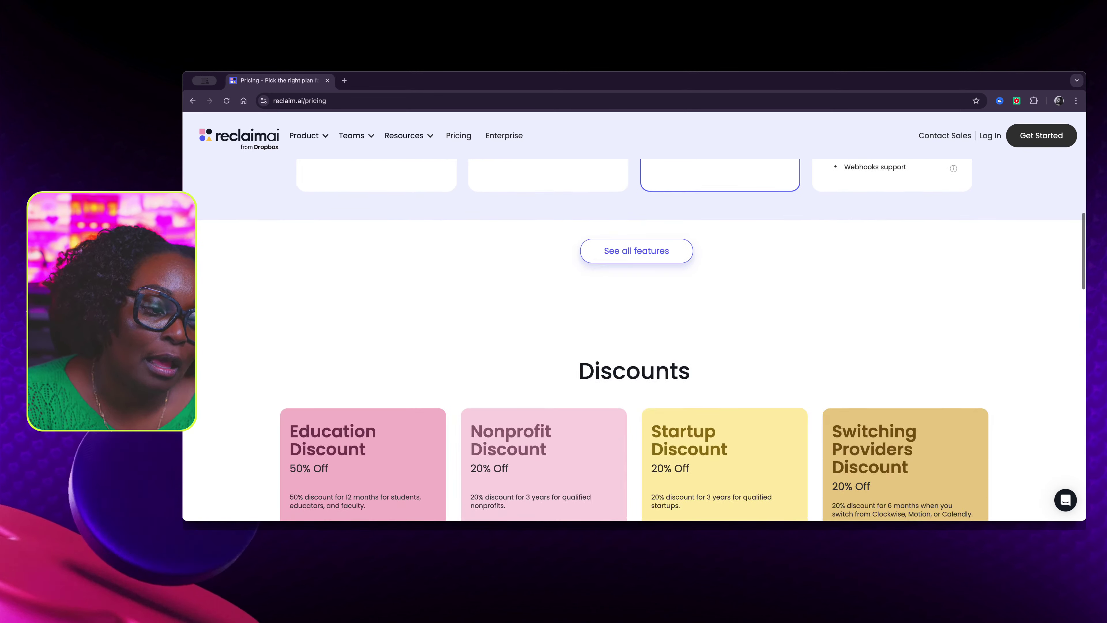
scroll(636, 340, "up", 4)
scroll(636, 340, "up", 7)
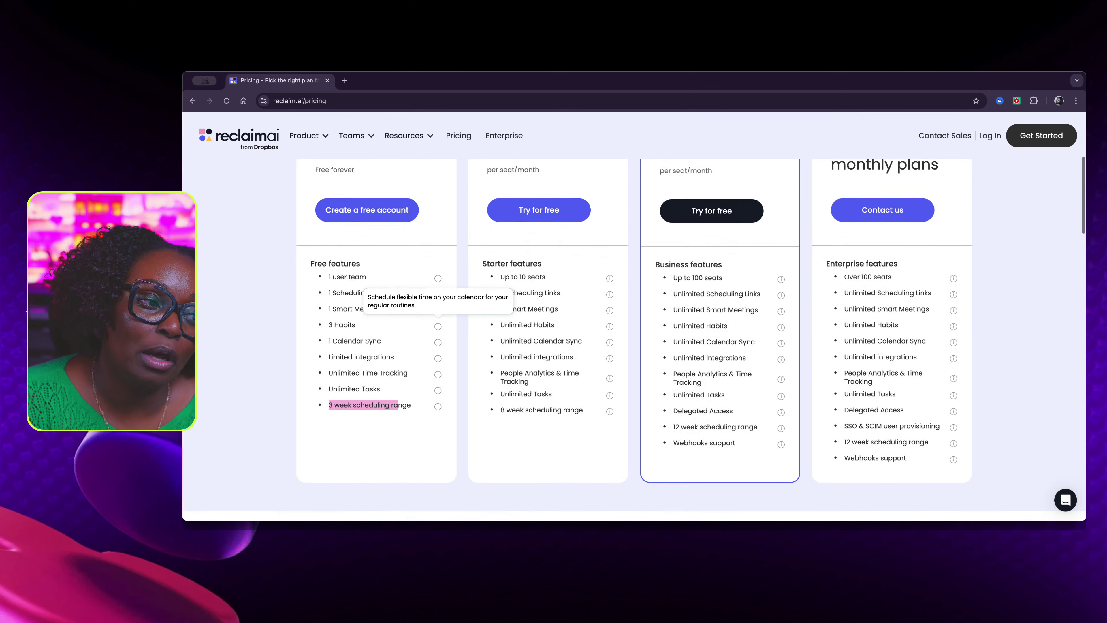
Step: Compare the monthly per-seat prices and feature lists of the Starter and Business plans
scroll(636, 340, "down", 1)
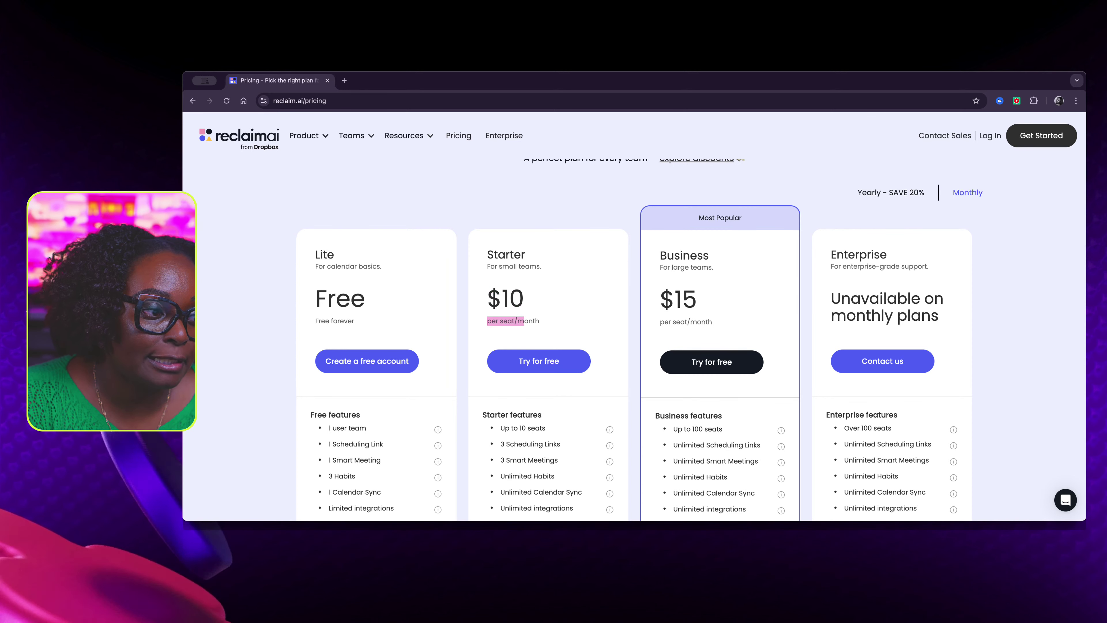
scroll(636, 341, "down", 1)
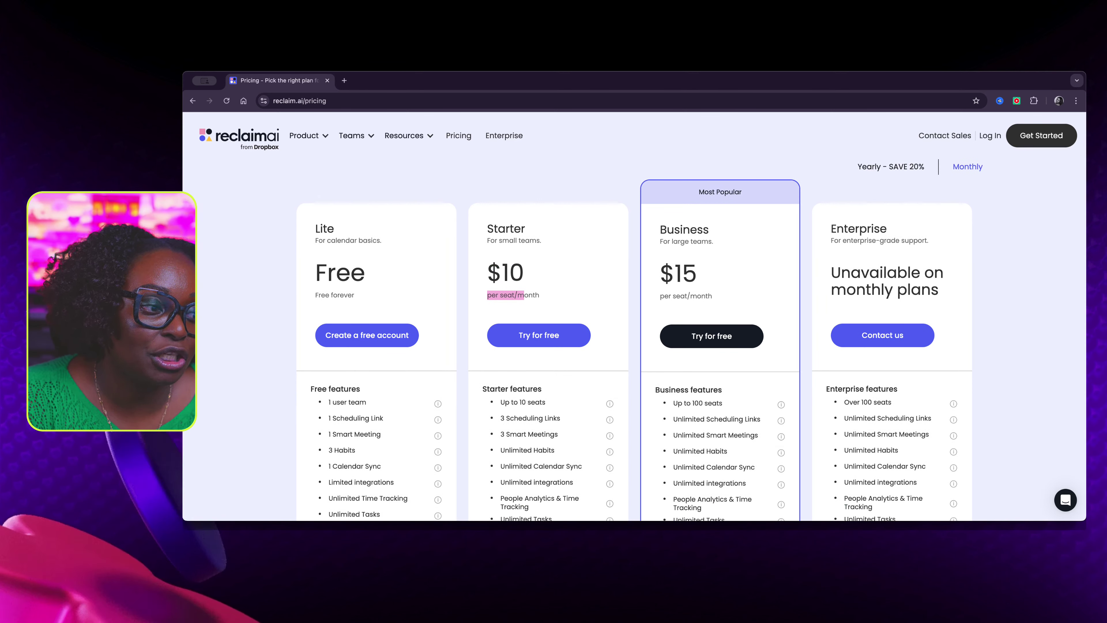
scroll(636, 340, "down", 1)
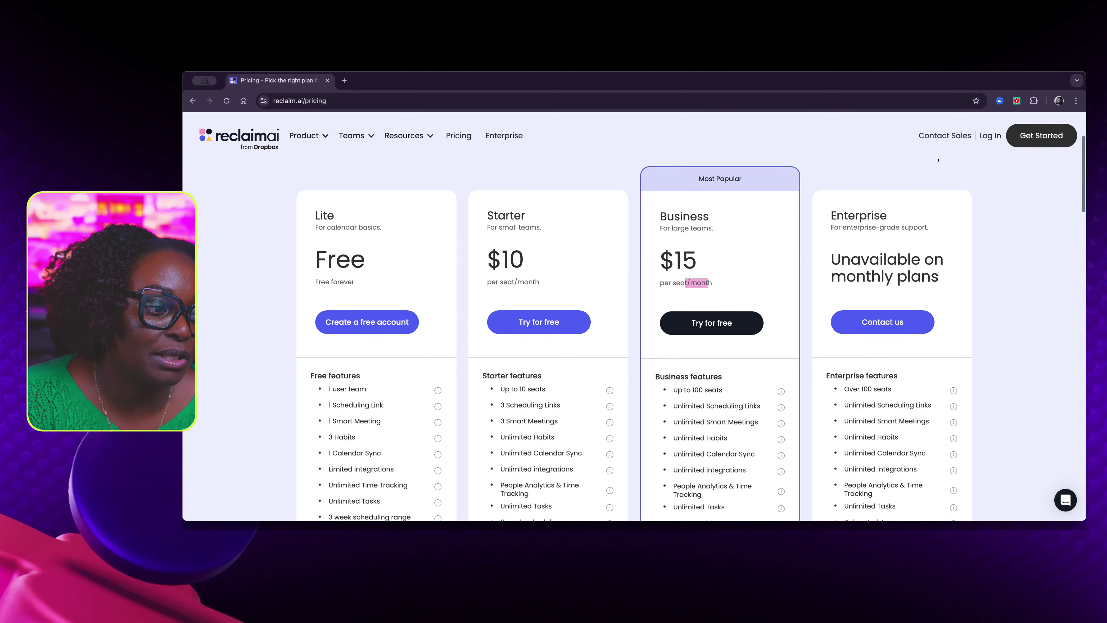
scroll(636, 341, "down", 5)
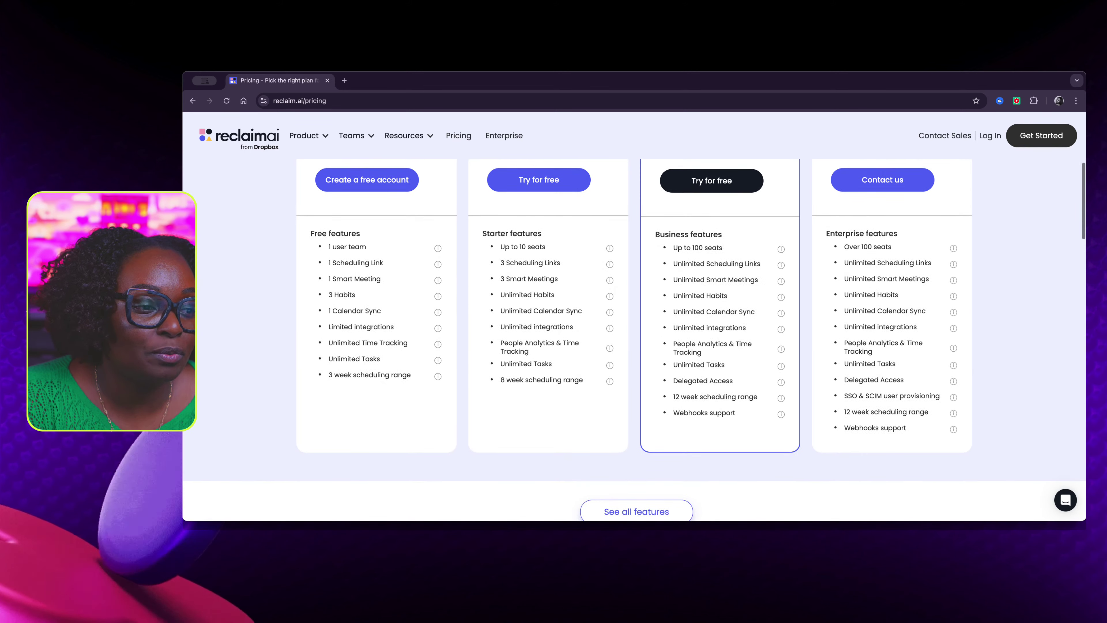
scroll(637, 340, "up", 5)
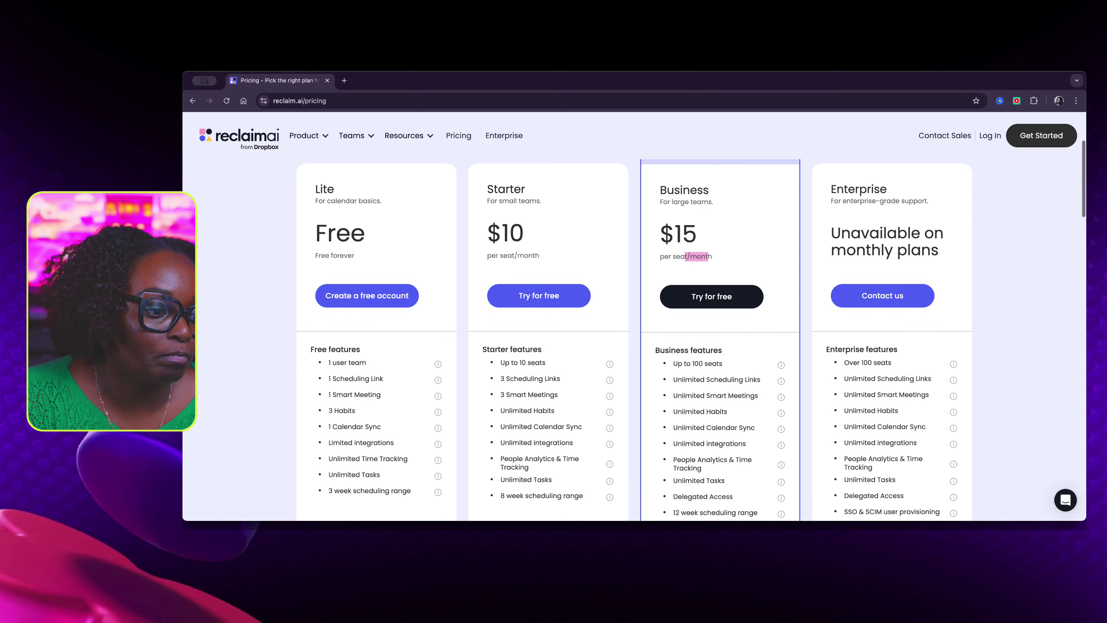
scroll(636, 340, "down", 4)
scroll(637, 341, "down", 1)
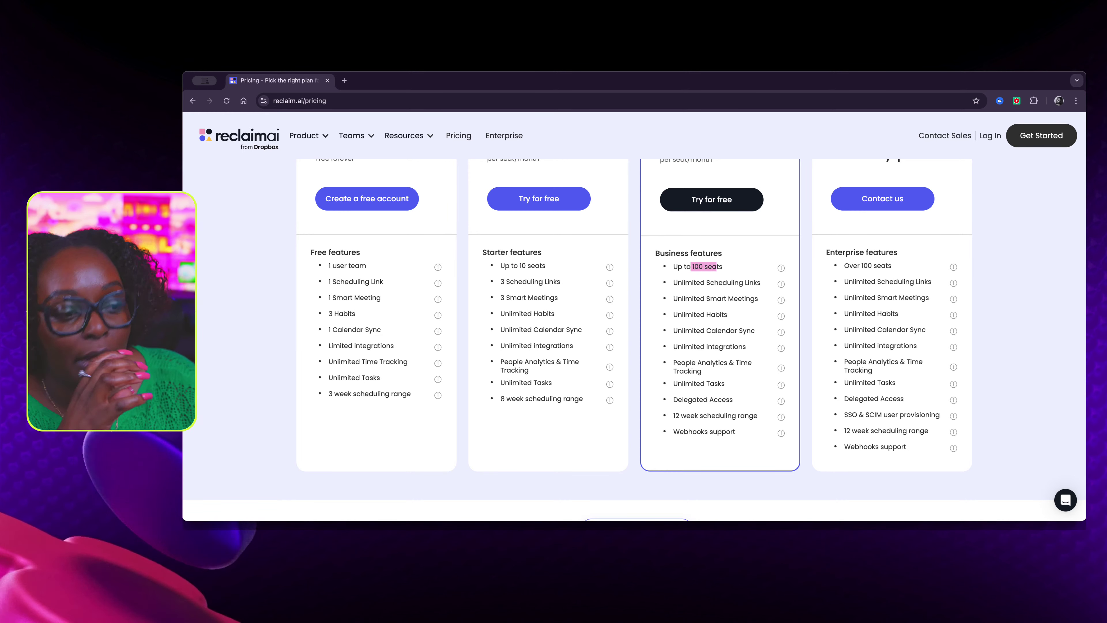
scroll(637, 340, "up", 5)
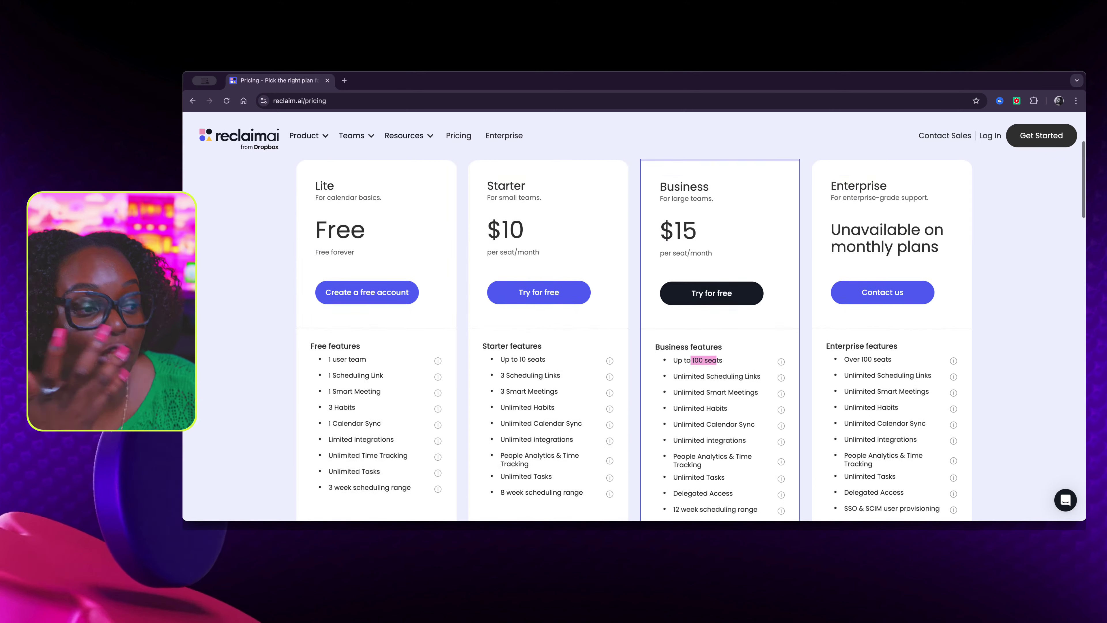
Step: Expand the full feature comparison and examine the Calendar Controls section, including the Calendar Syncs explanation
scroll(637, 340, "down", 10)
scroll(636, 340, "down", 1)
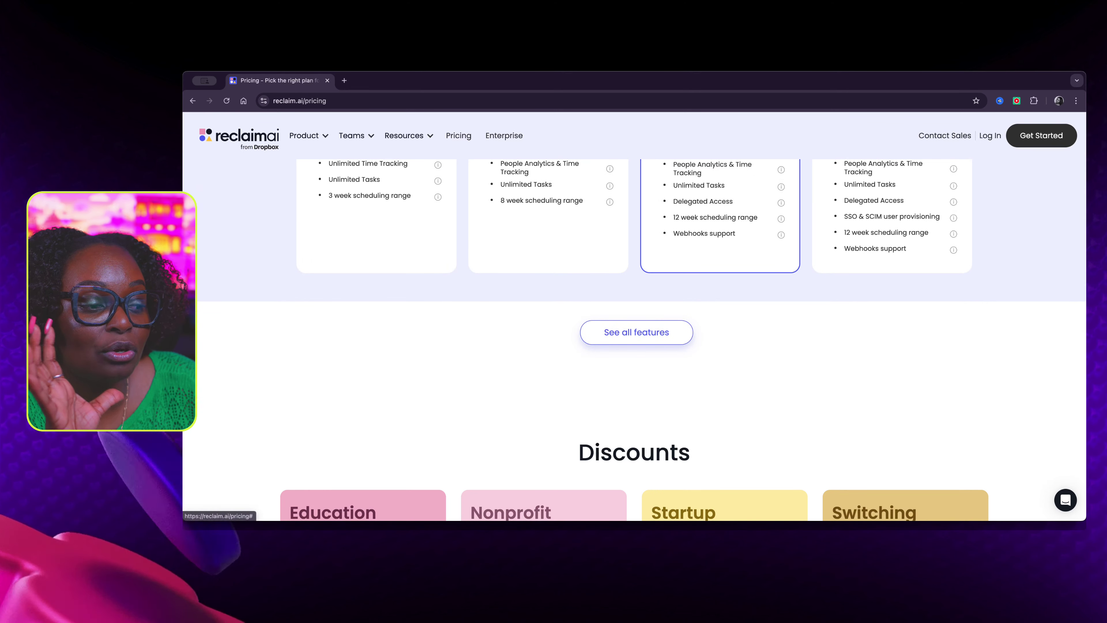
left_click(637, 332)
scroll(636, 332, "down", 5)
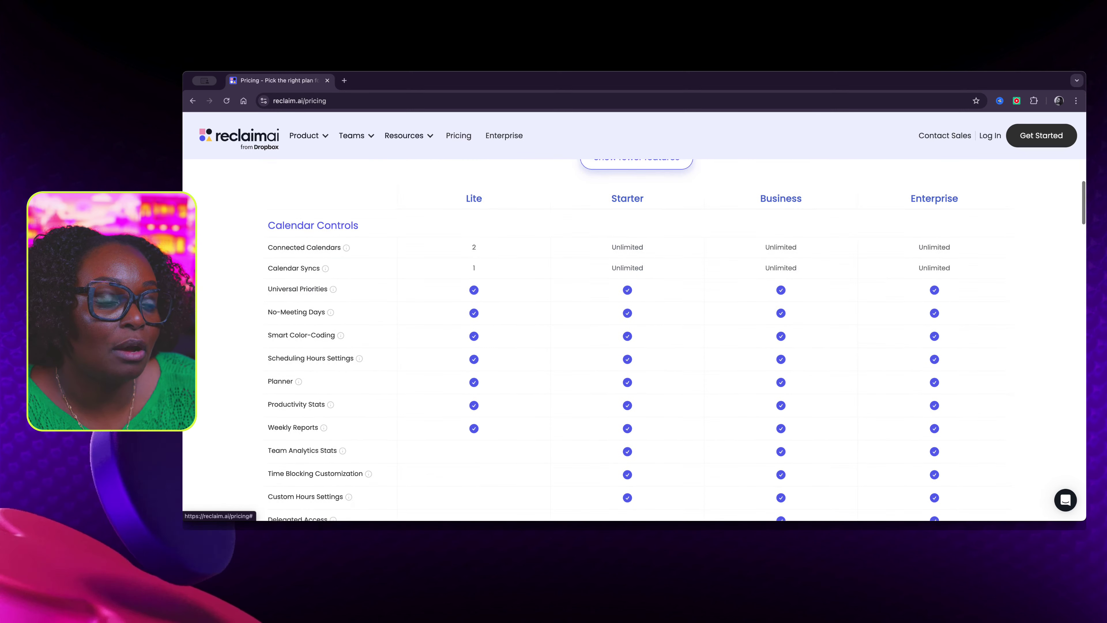
scroll(325, 230, "down", 1)
mouse_move(325, 230)
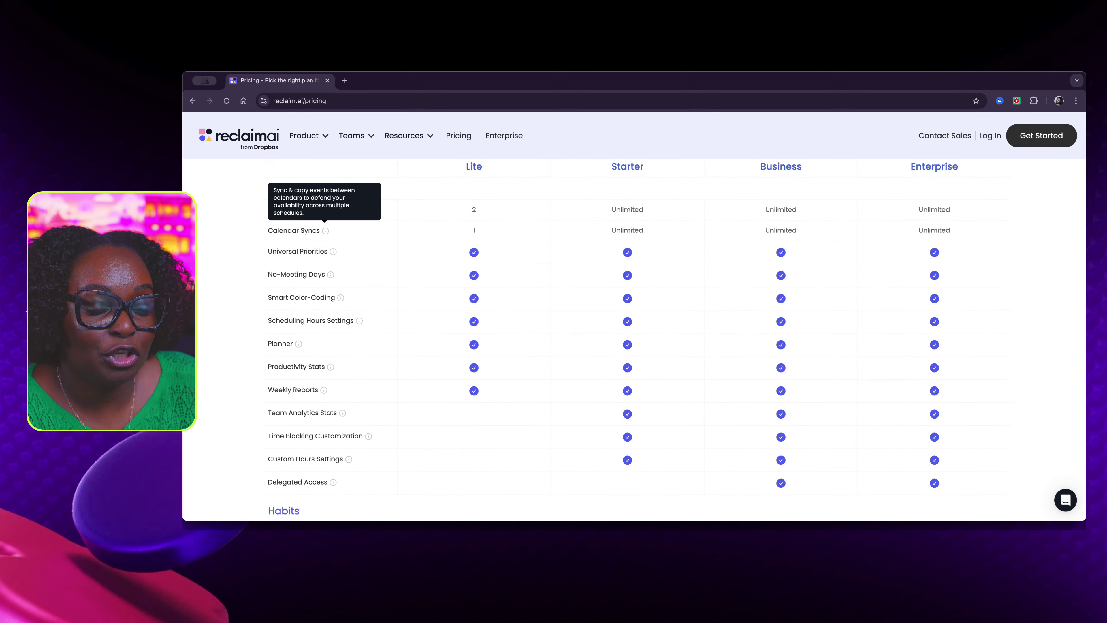
scroll(325, 231, "up", 1)
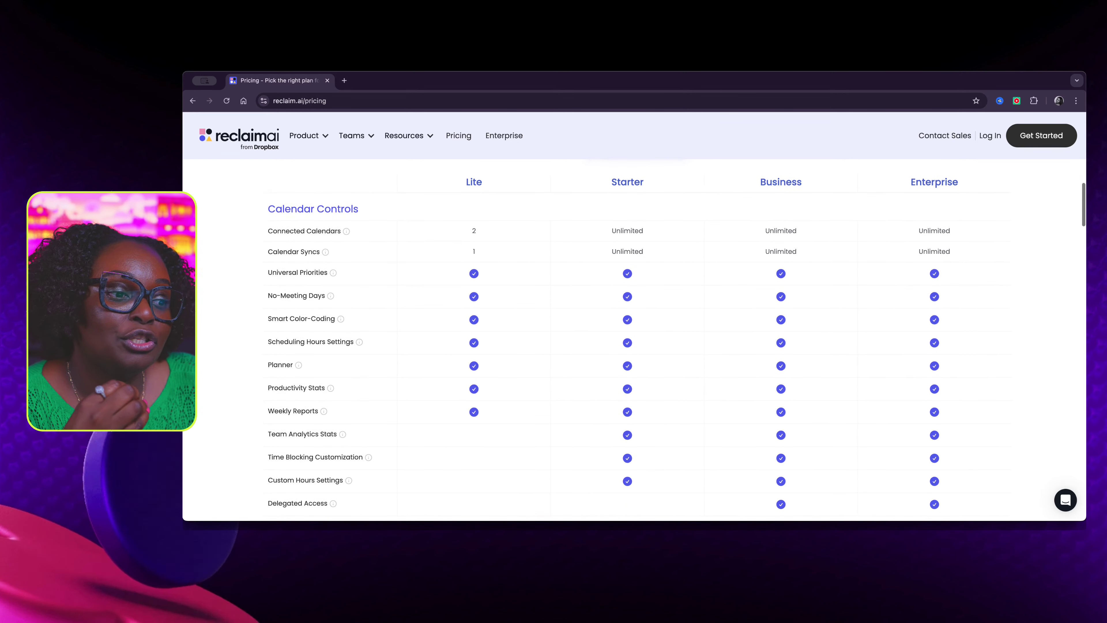
scroll(654, 336, "up", 8)
scroll(654, 336, "up", 3)
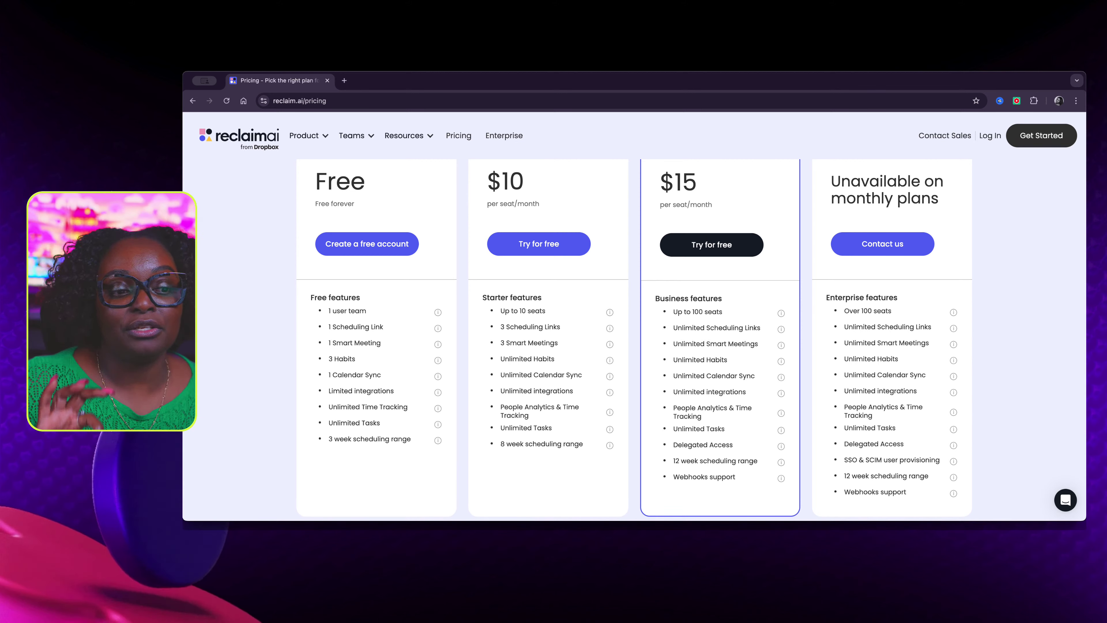
Step: Examine the remaining feature comparison across plans, from Calendar Controls, Habits and Scheduling Links down to Buffer Time, integrations and support
scroll(635, 338, "down", 8)
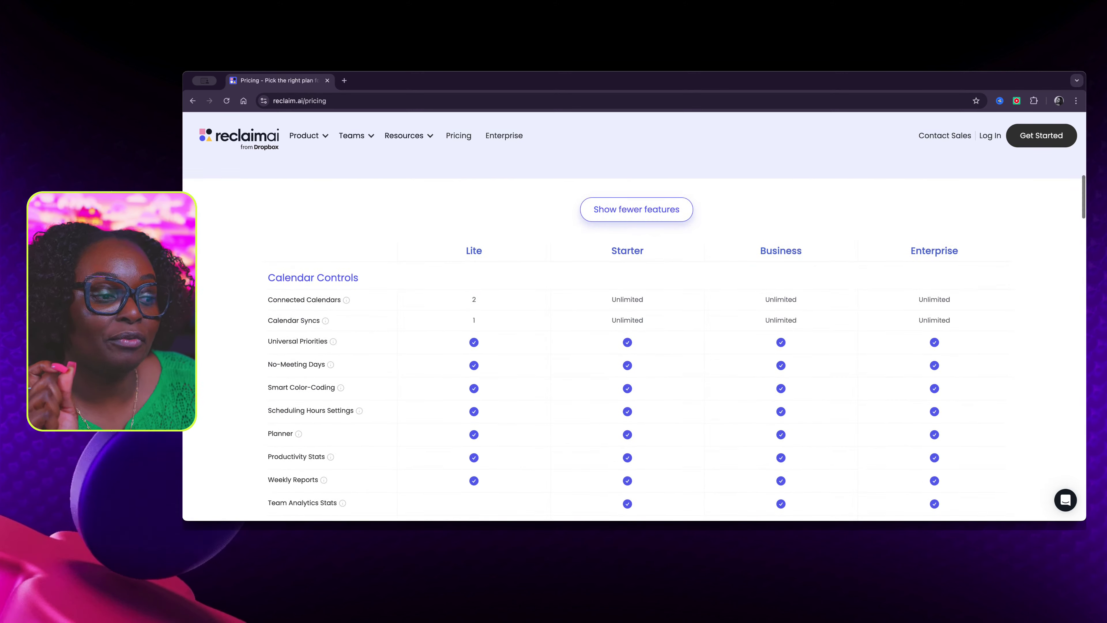
scroll(634, 338, "down", 3)
scroll(635, 338, "down", 2)
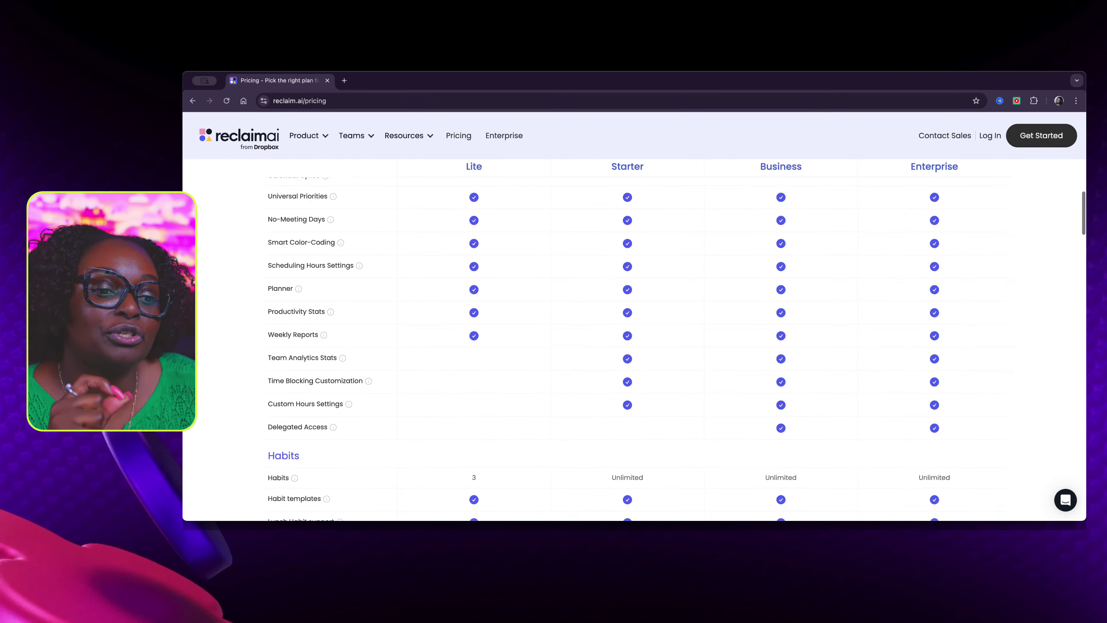
scroll(635, 338, "down", 2)
scroll(634, 338, "down", 2)
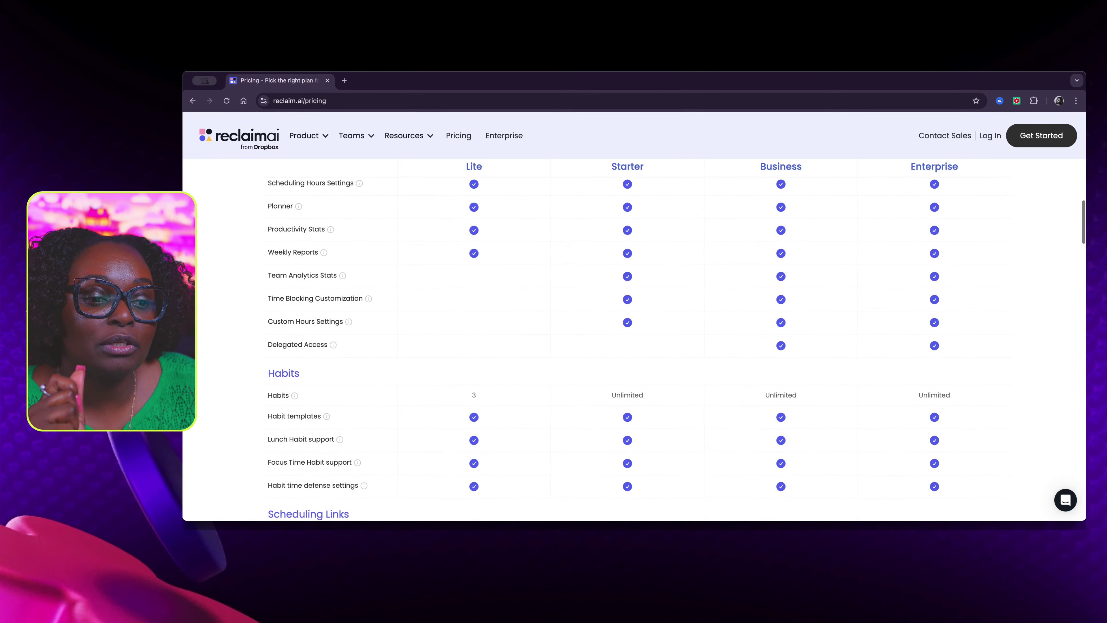
scroll(634, 338, "down", 5)
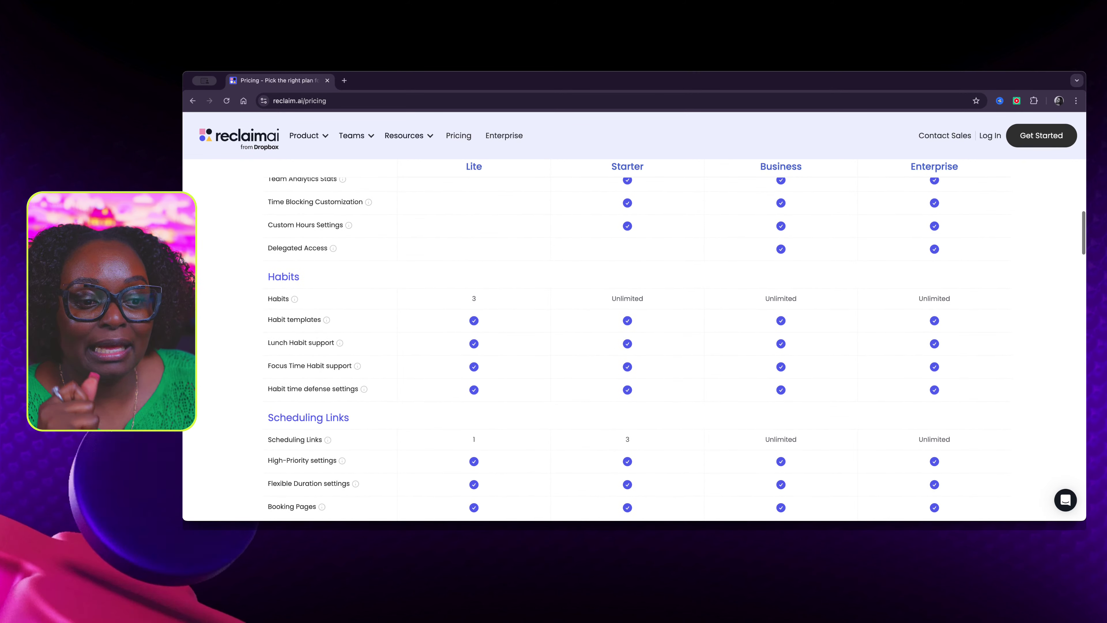
scroll(635, 338, "down", 7)
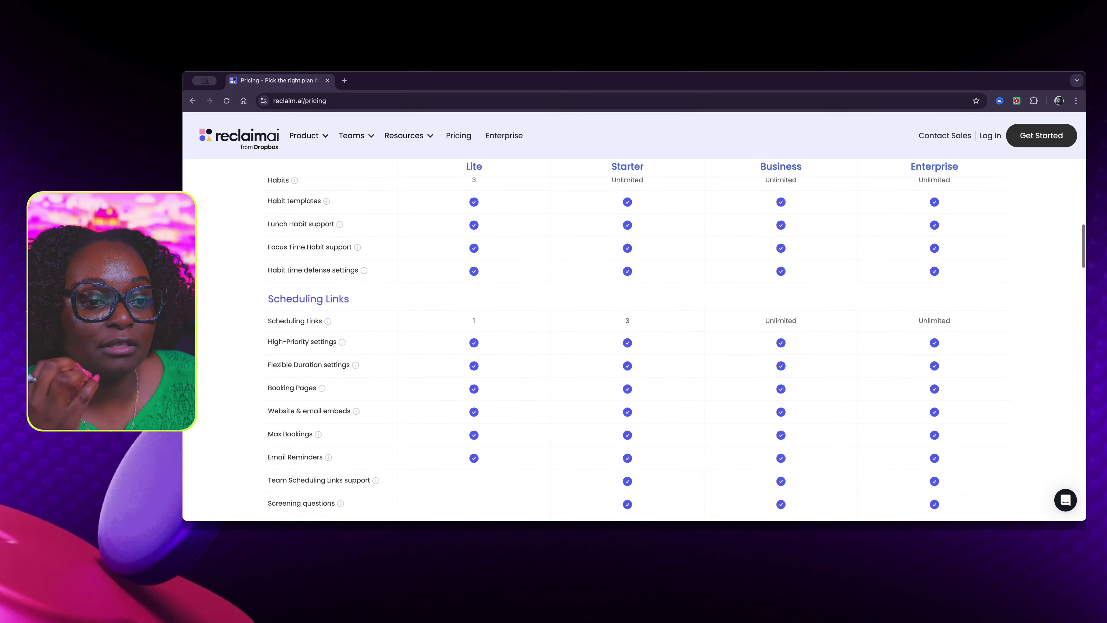
scroll(634, 338, "down", 2)
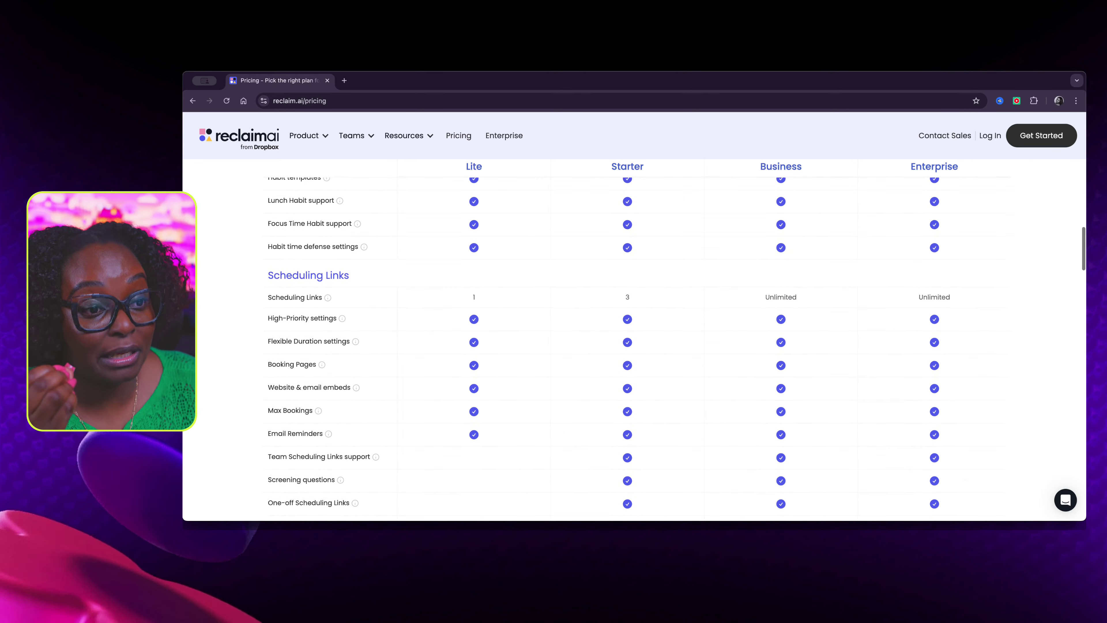
scroll(634, 338, "down", 12)
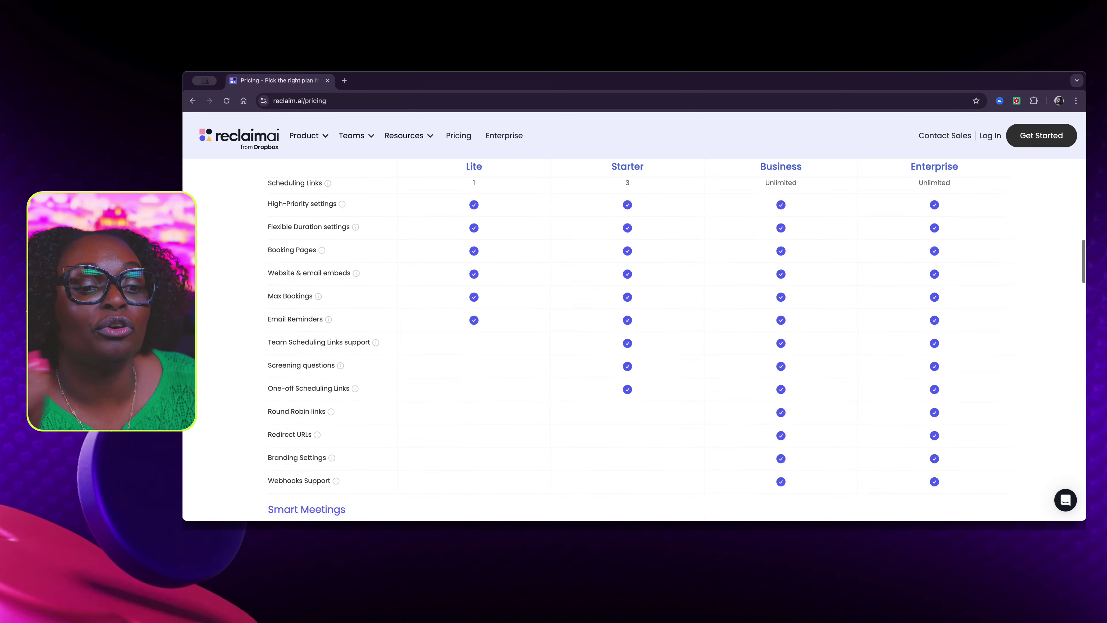
scroll(634, 338, "down", 20)
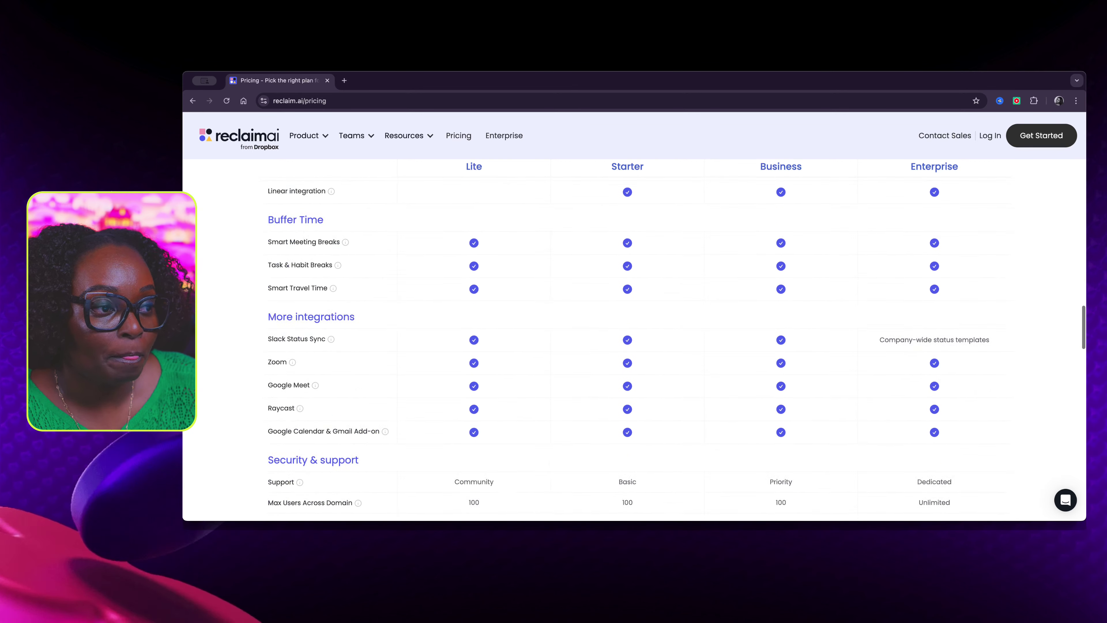
Step: Review the discount offers and the team ROI calculator, ending back at the plan prices
scroll(635, 338, "down", 10)
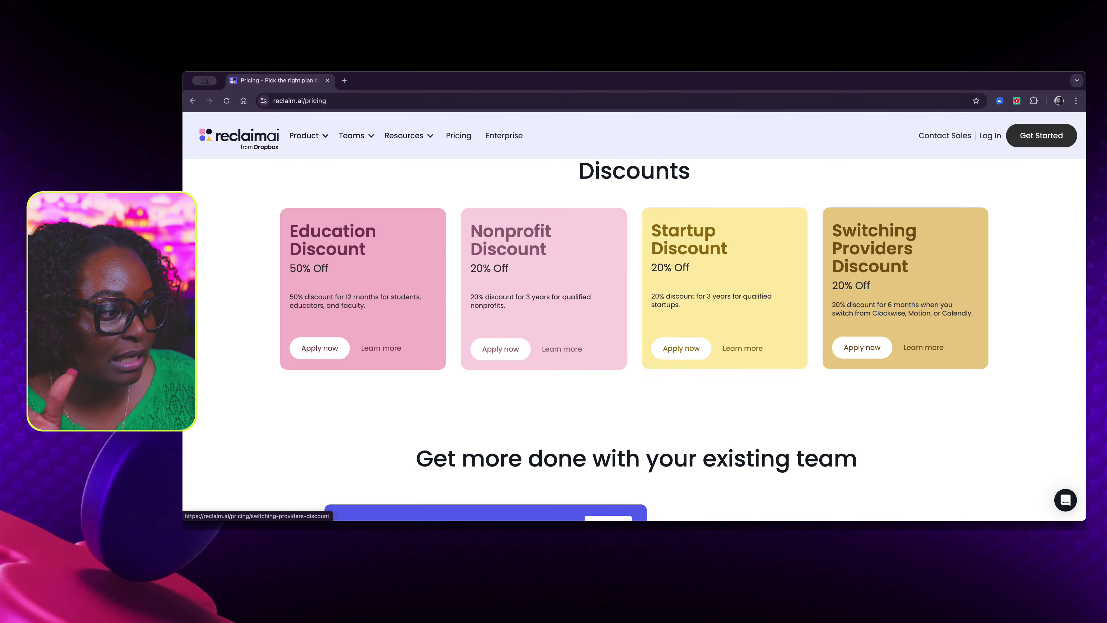
scroll(683, 340, "down", 1)
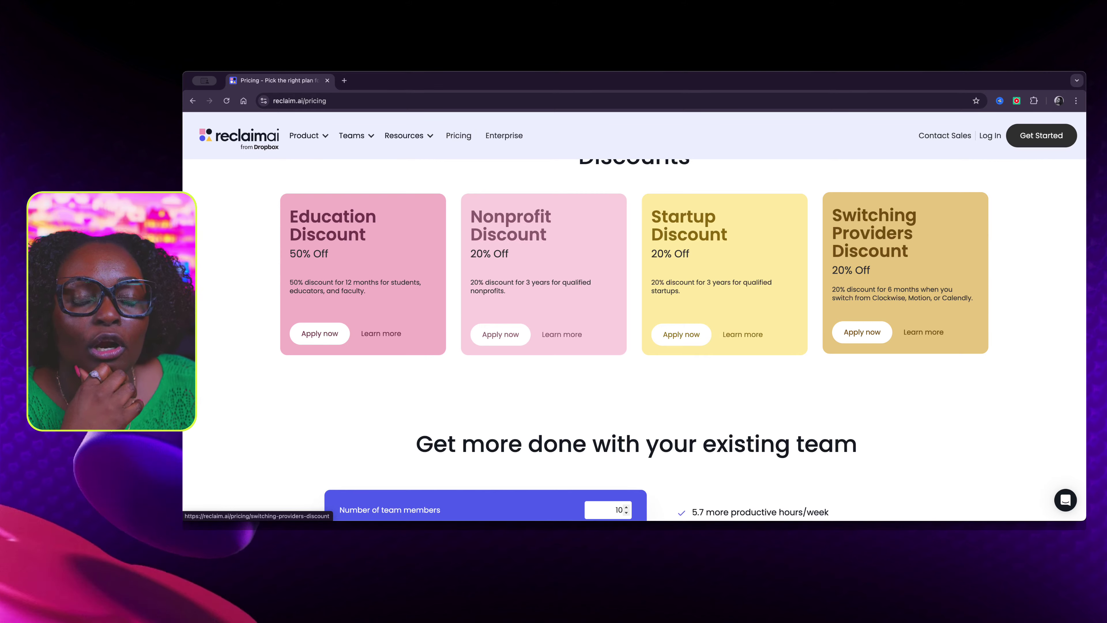
scroll(634, 341, "down", 15)
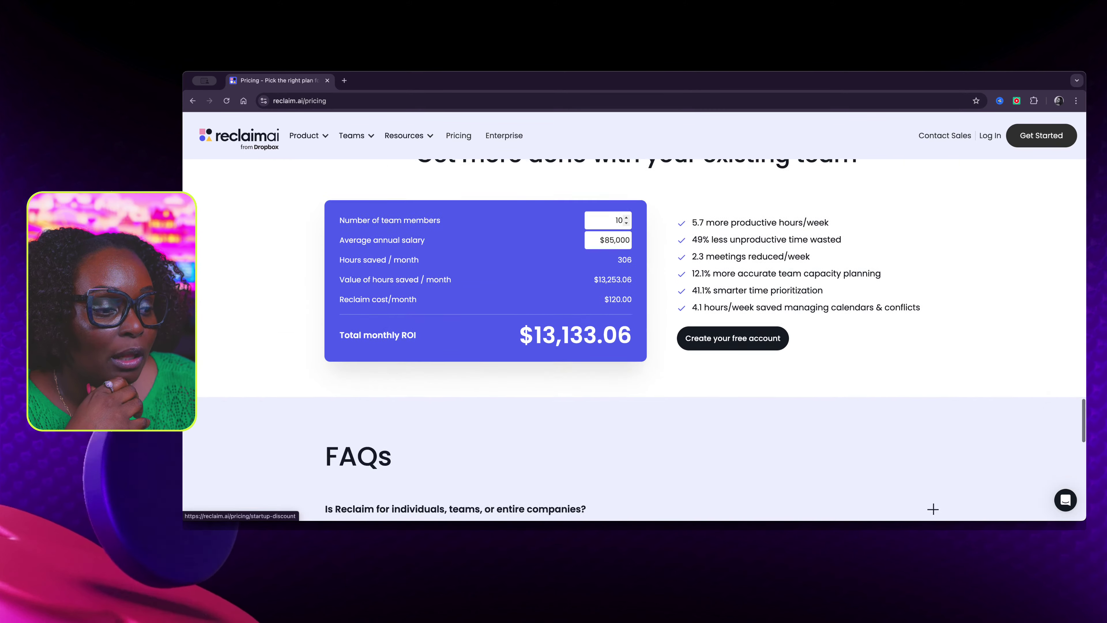
scroll(635, 341, "up", 20)
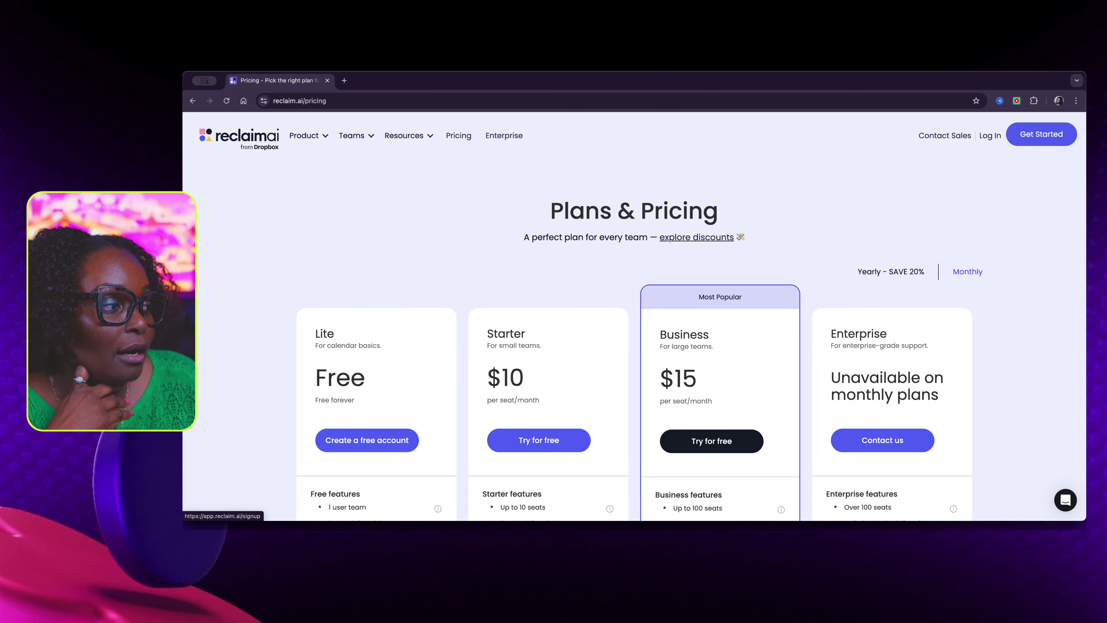
Step: Sign up for Reclaim.ai with the Innovategy Solutions Google account
left_click(1041, 133)
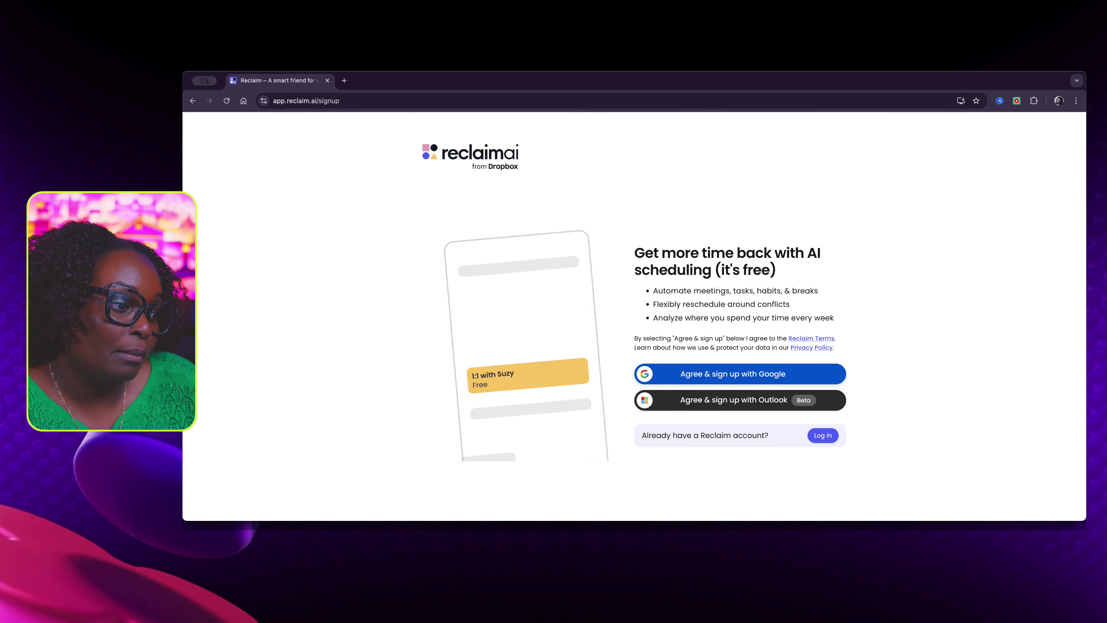
left_click(732, 373)
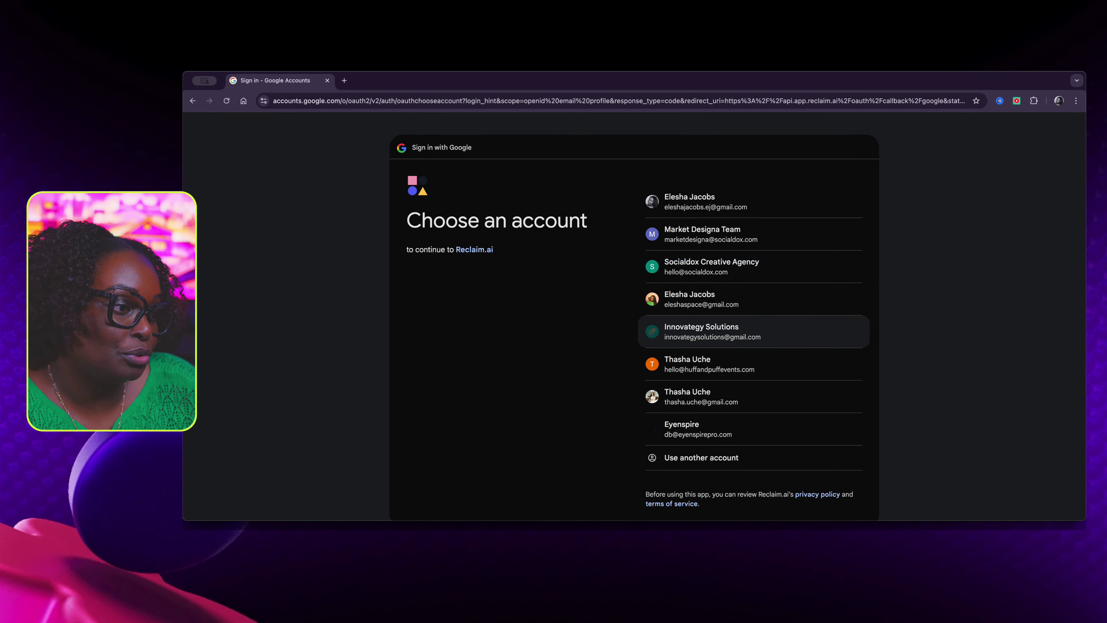
left_click(741, 332)
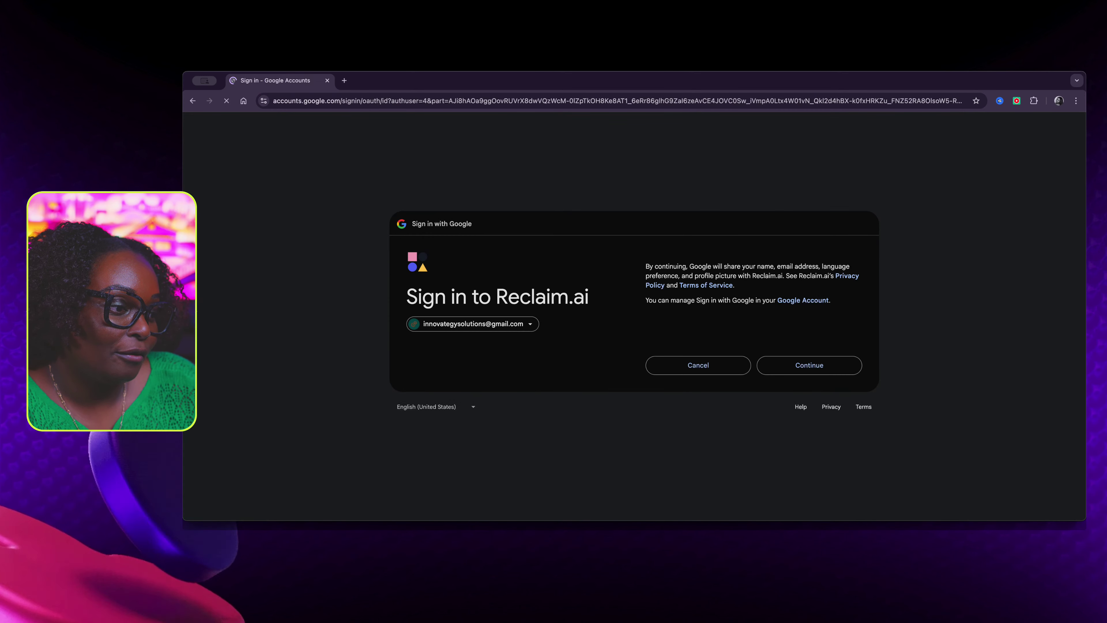
left_click(809, 365)
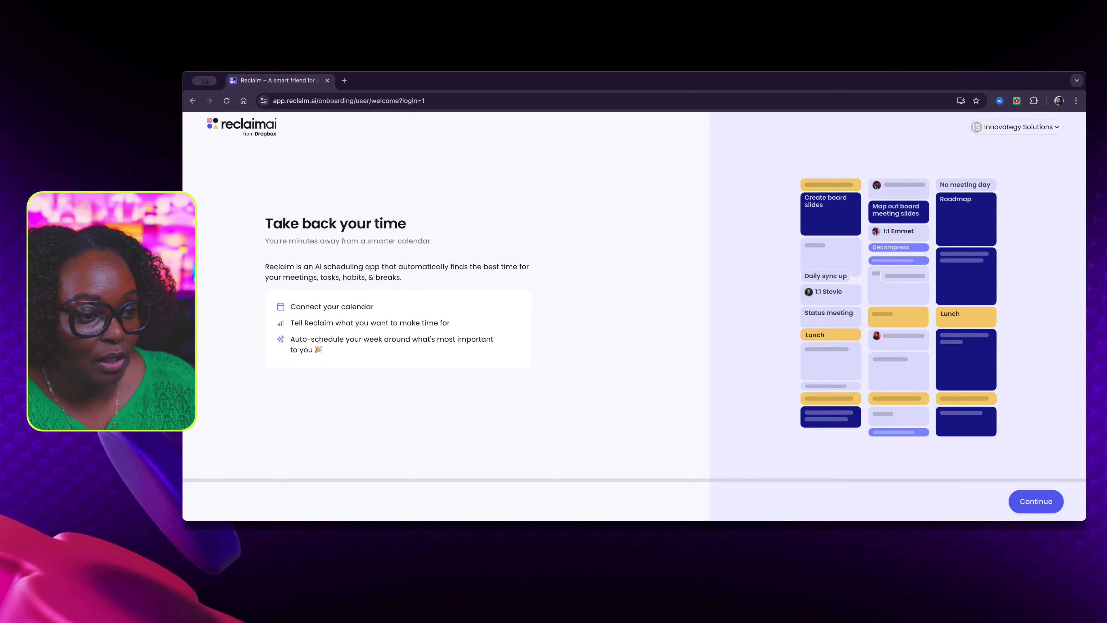
Step: Connect the Innovategy Solutions Google Calendar to Reclaim.ai, granting all the requested calendar permissions
left_click(1029, 502)
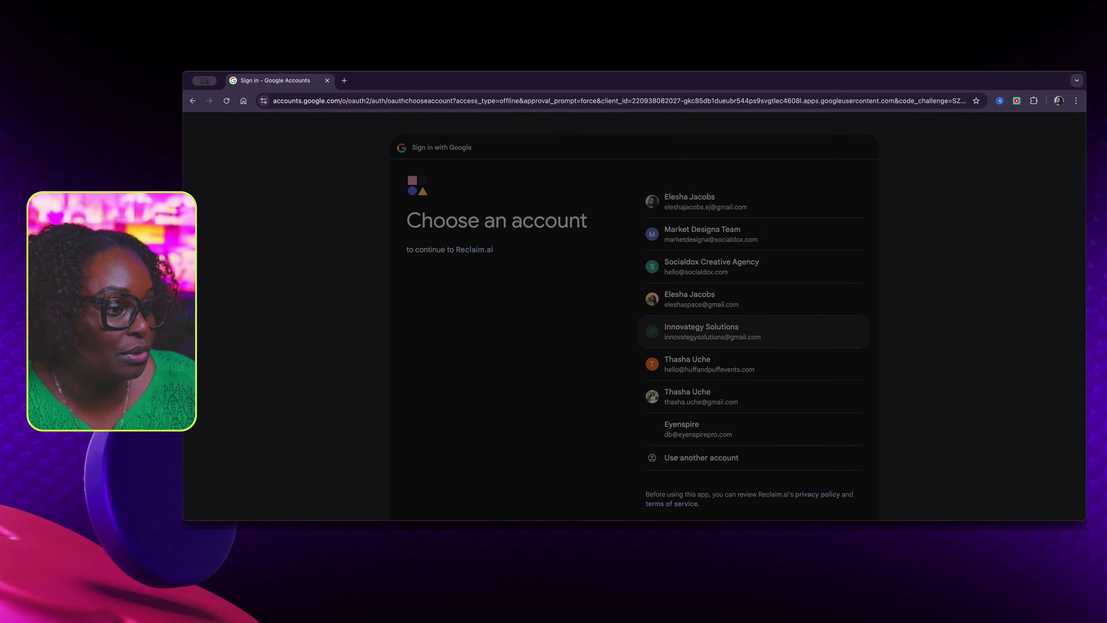
left_click(712, 332)
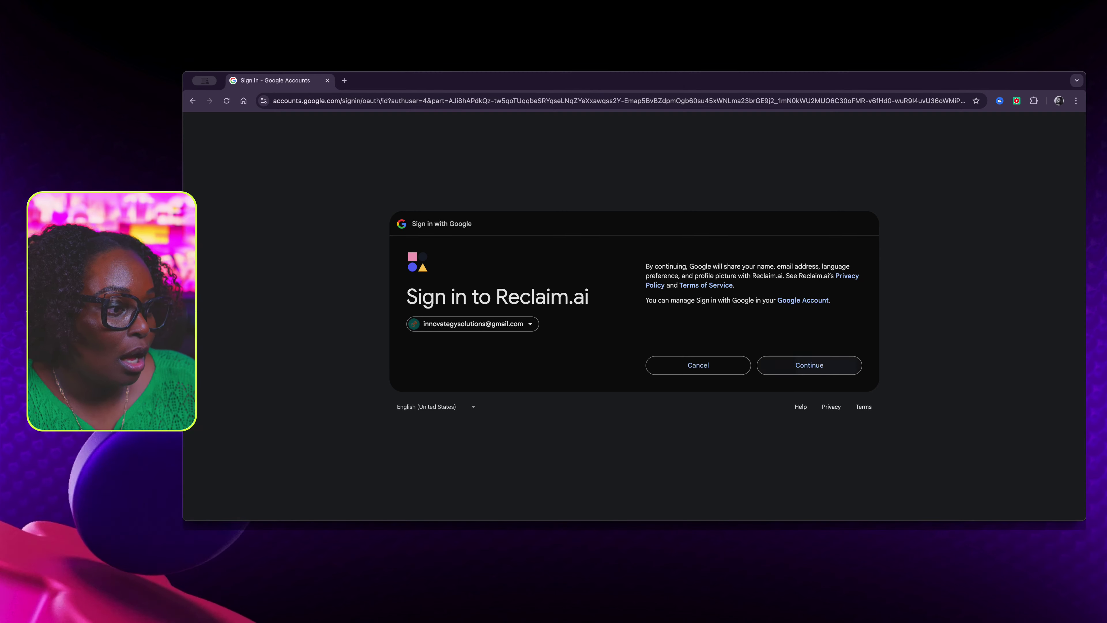
left_click(809, 365)
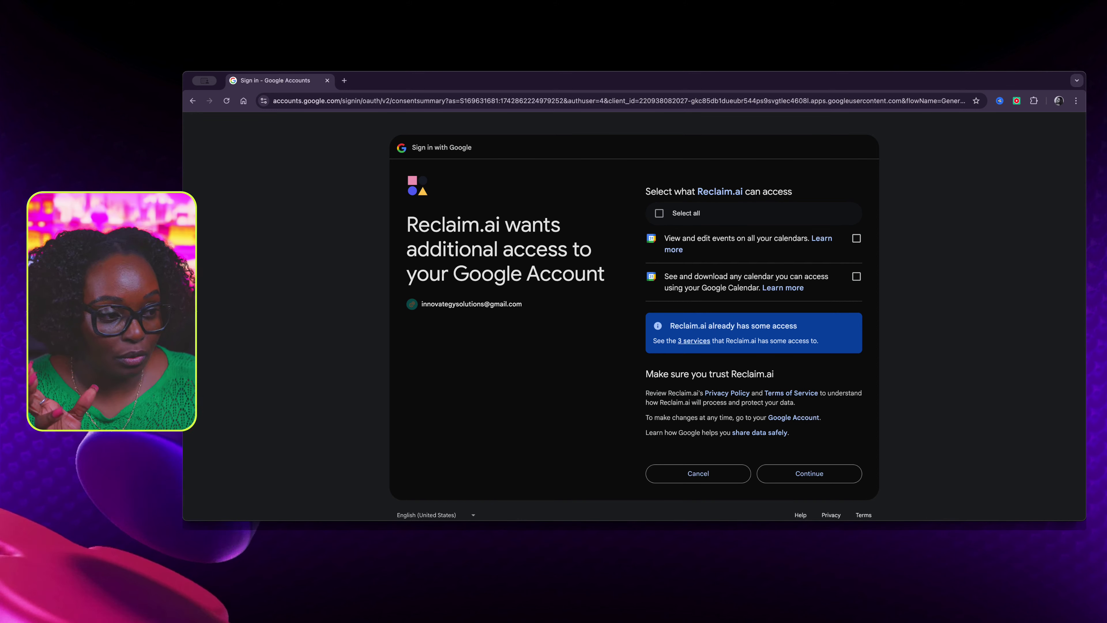
scroll(659, 212, "down", 1)
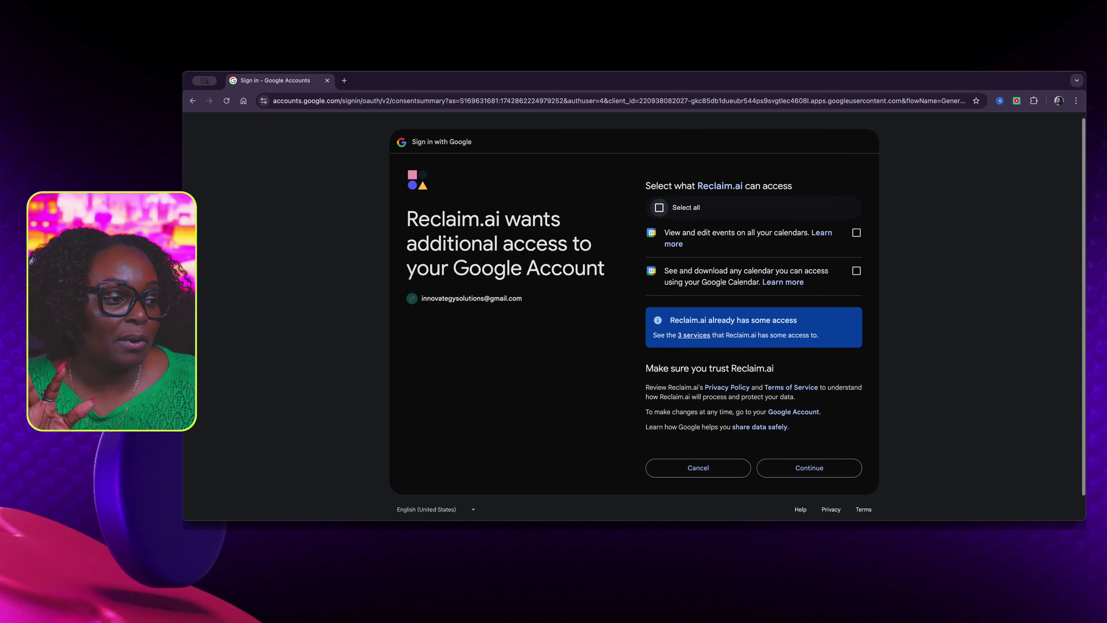
left_click(659, 207)
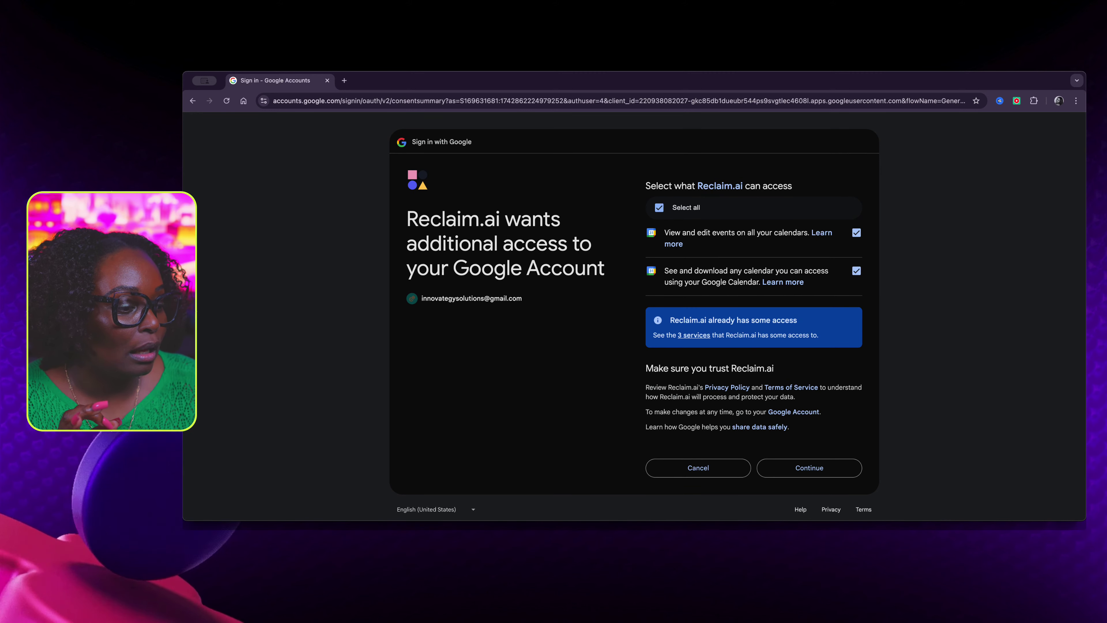
left_click(809, 468)
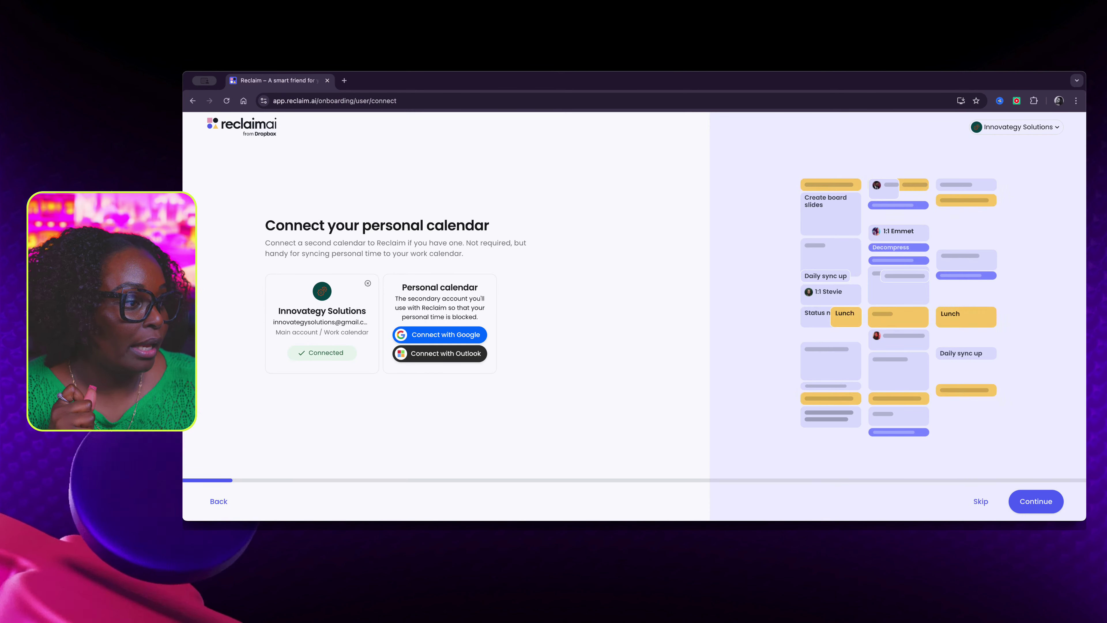
Step: Proceed without a personal calendar and fill in the profile as Personal use for work, Exec, Founder / C-Suite
left_click(1036, 501)
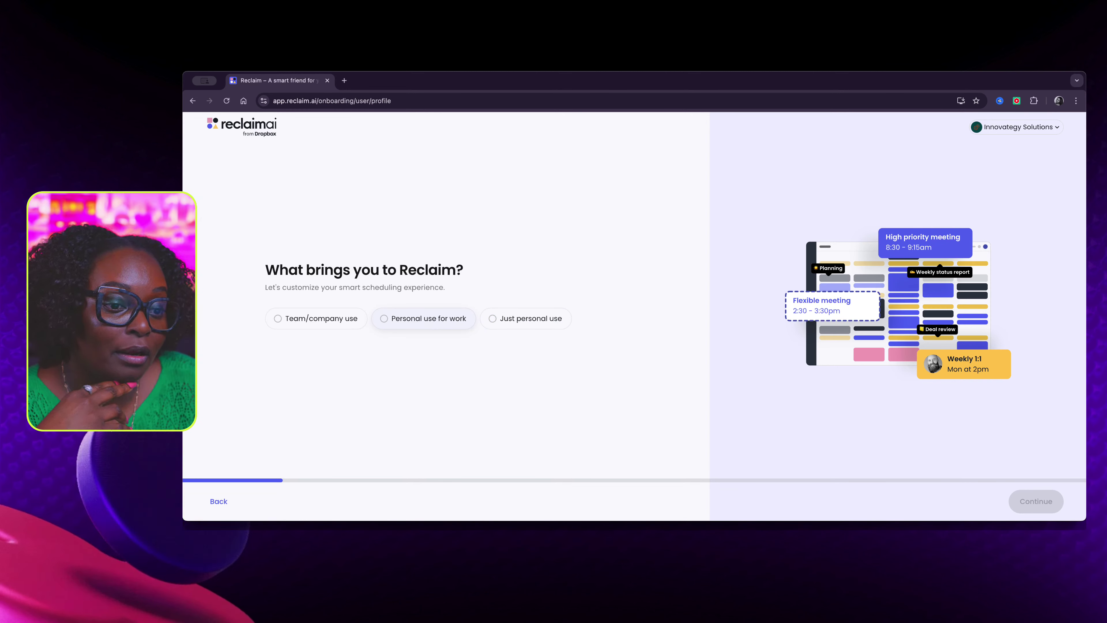
left_click(405, 321)
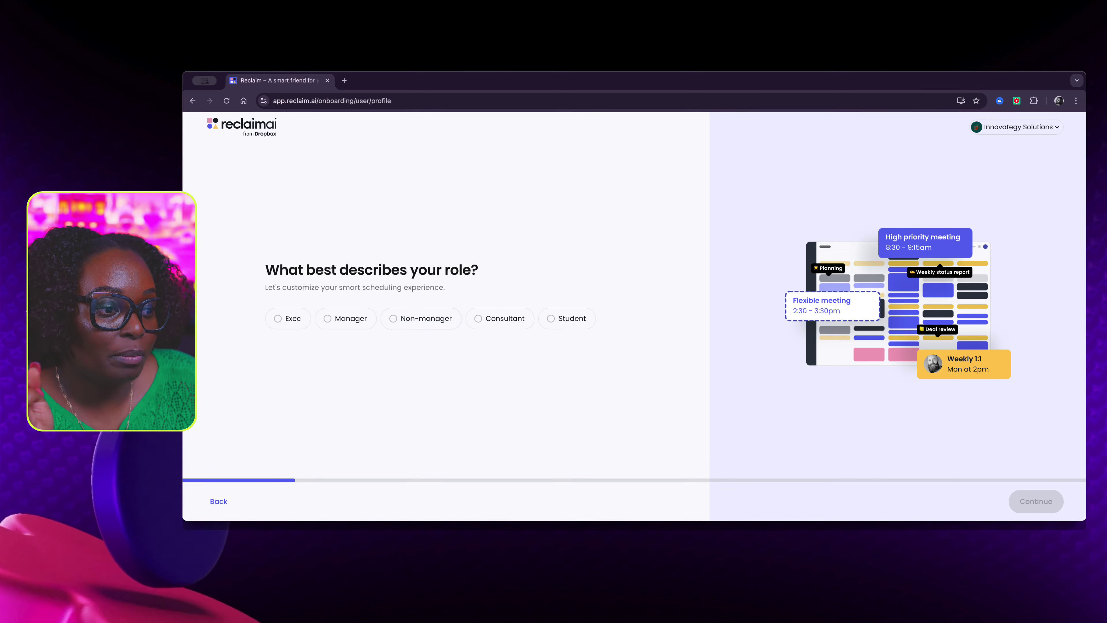
left_click(289, 319)
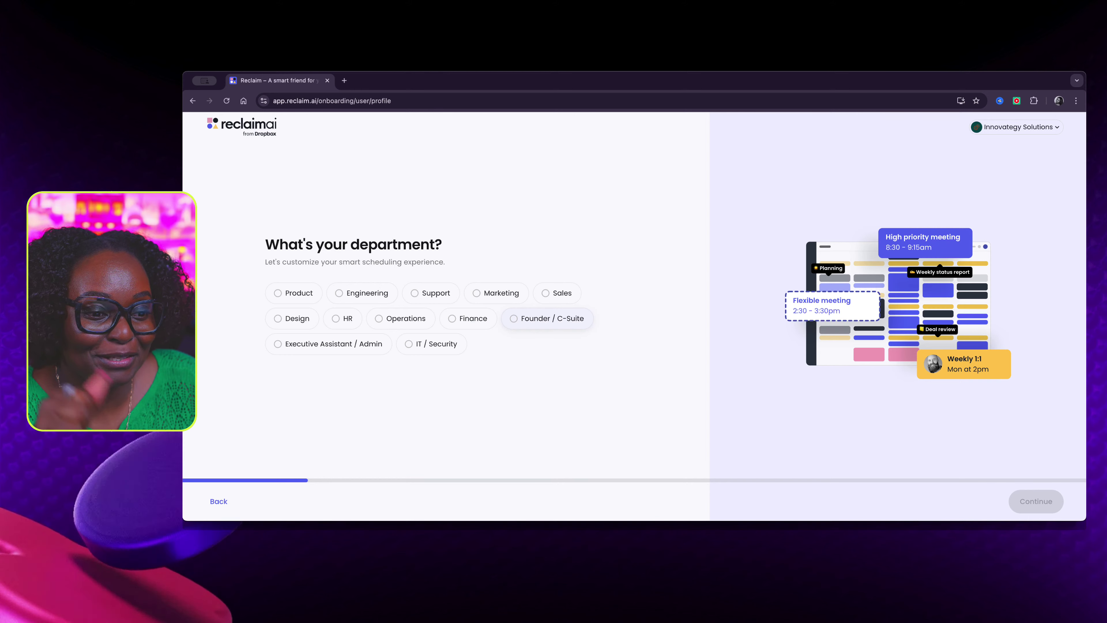
left_click(547, 318)
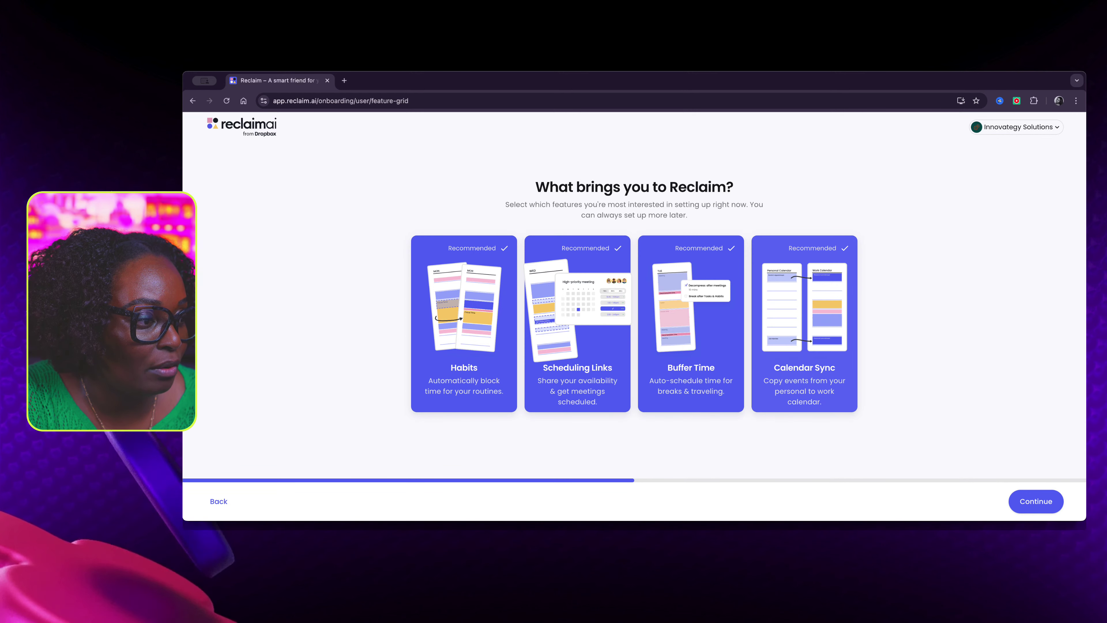
left_click(804, 322)
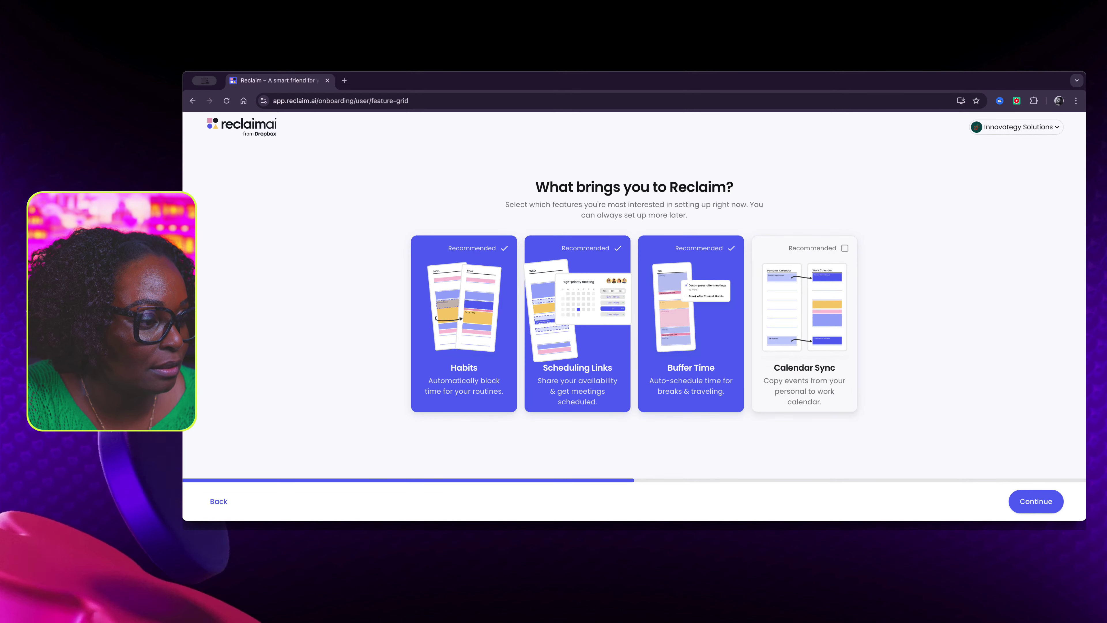
left_click(804, 323)
left_click(691, 323)
left_click(691, 323)
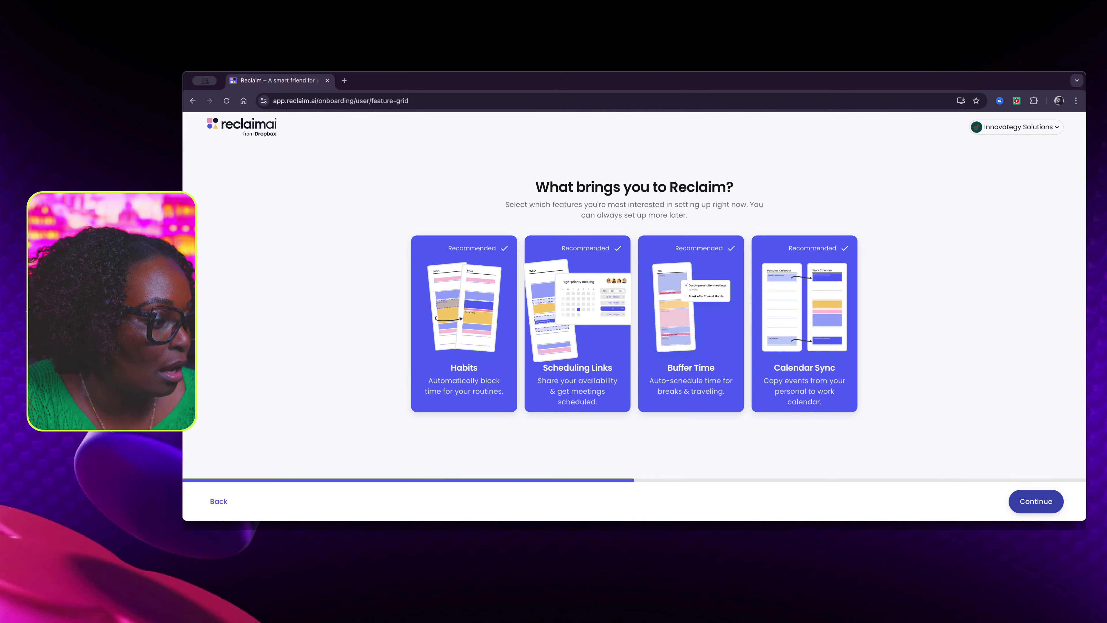
Step: Accept Habits, Scheduling Links, Buffer Time and Calendar Sync as the features to set up, and review the expanded habit templates
left_click(1036, 501)
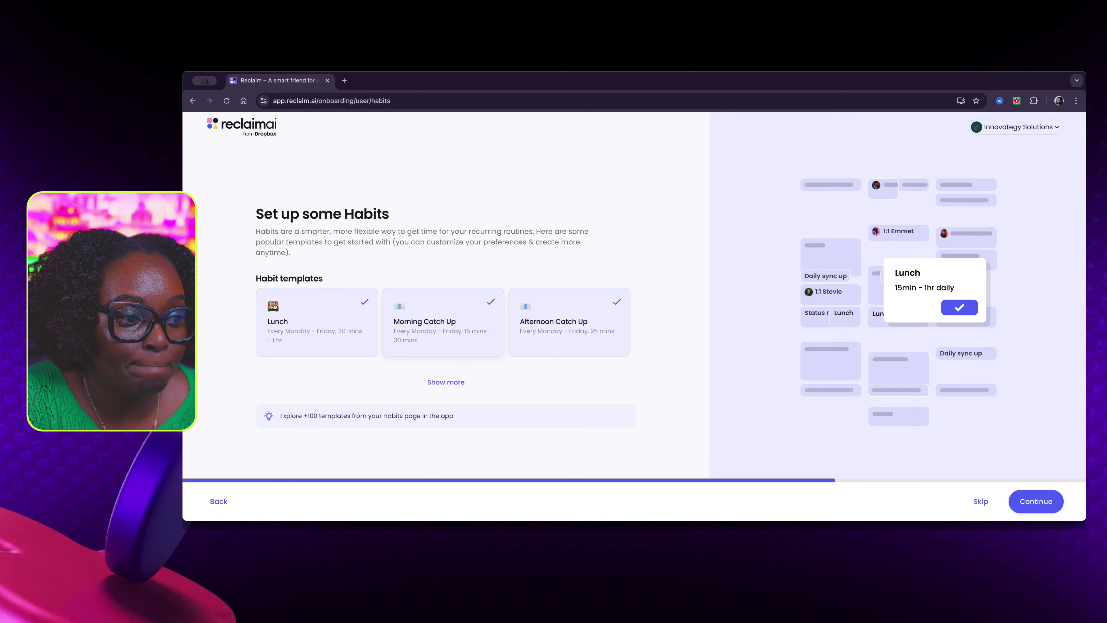
left_click(446, 382)
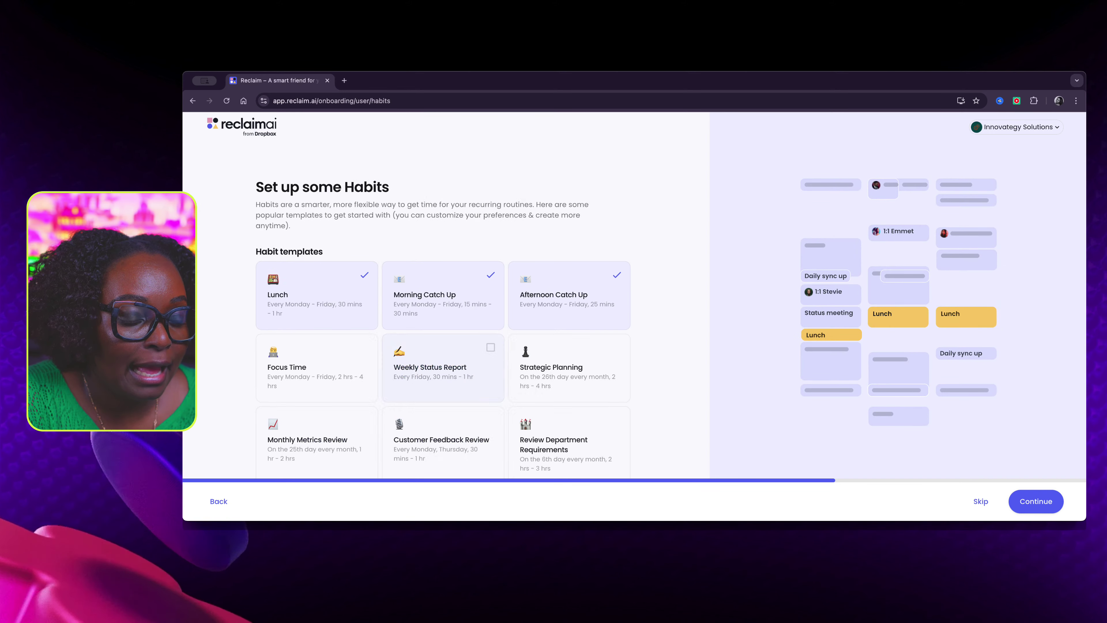
scroll(446, 382, "down", 4)
scroll(442, 262, "down", 3)
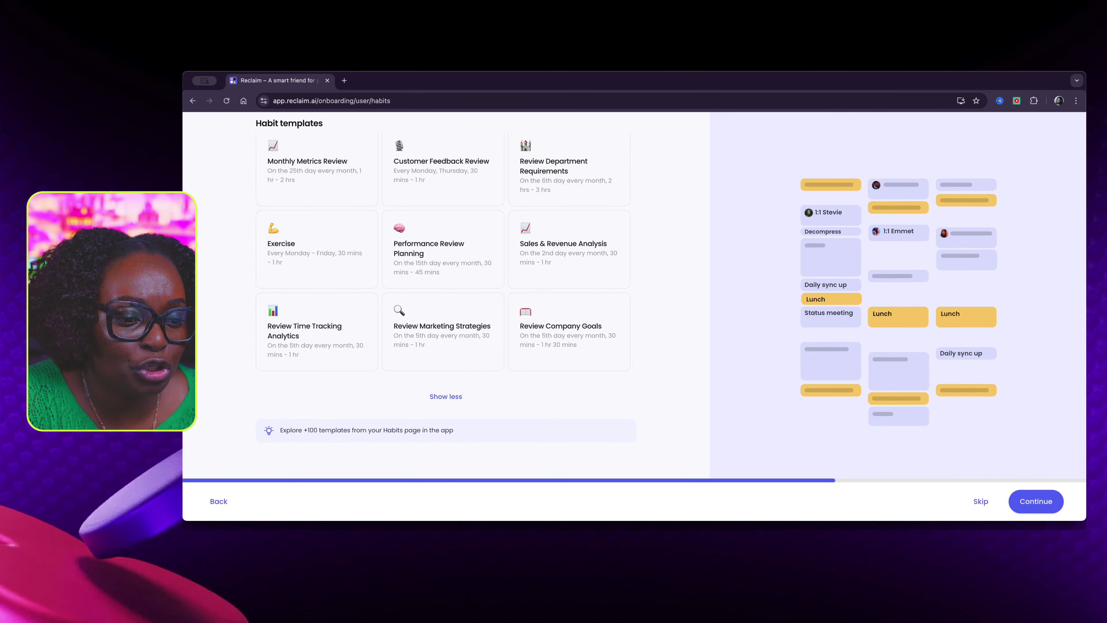
scroll(443, 349, "up", 7)
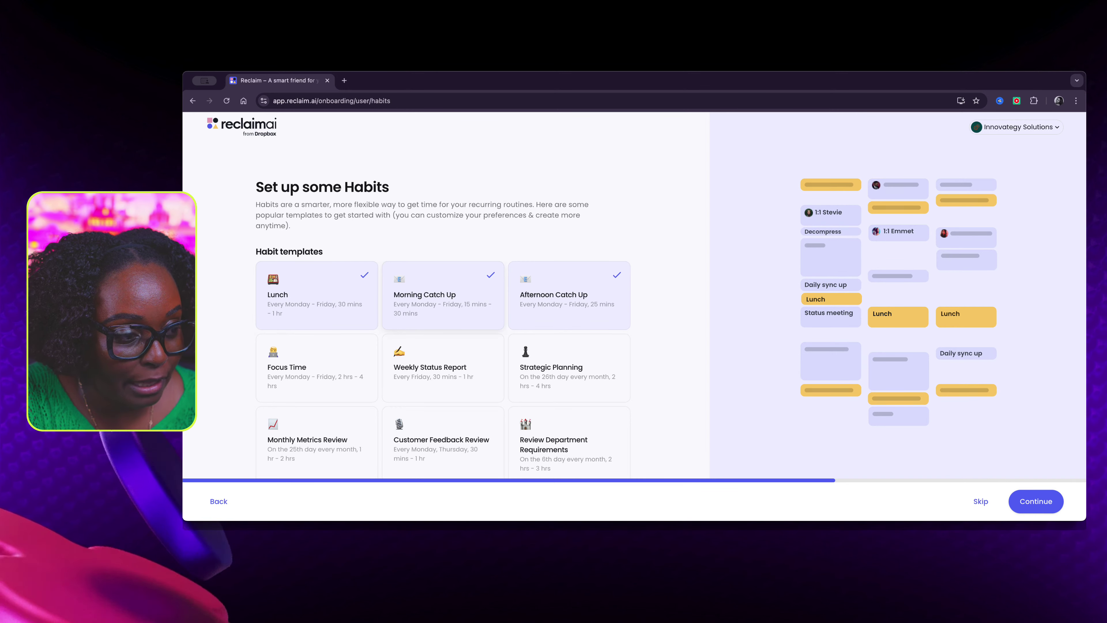
Step: Deselect the Afternoon Catch Up habit template and select Focus Time and Exercise
left_click(617, 274)
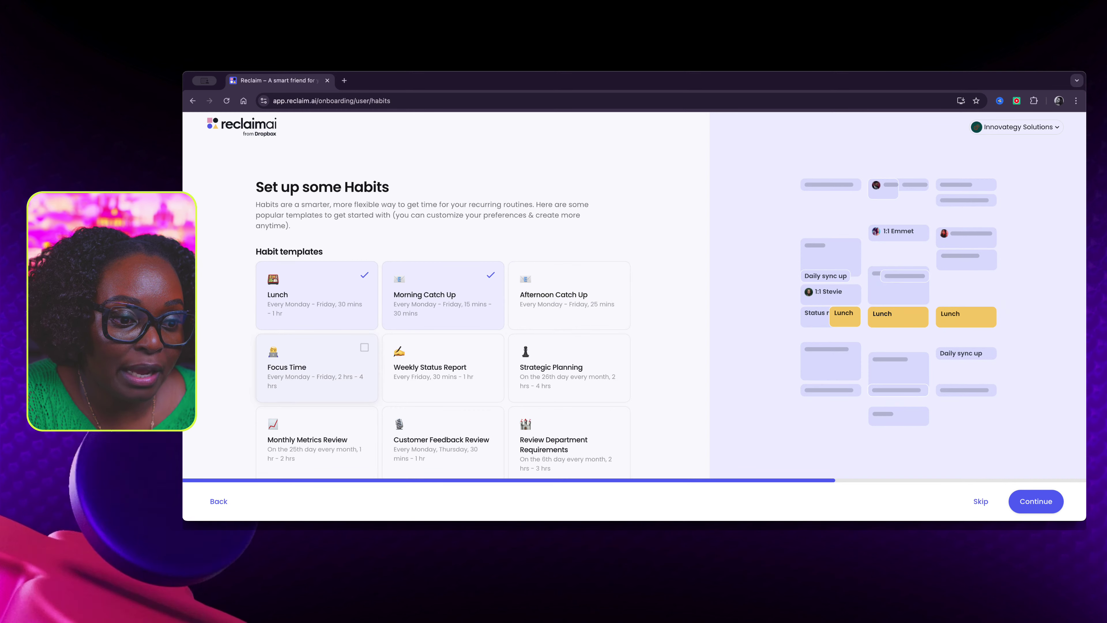
left_click(365, 347)
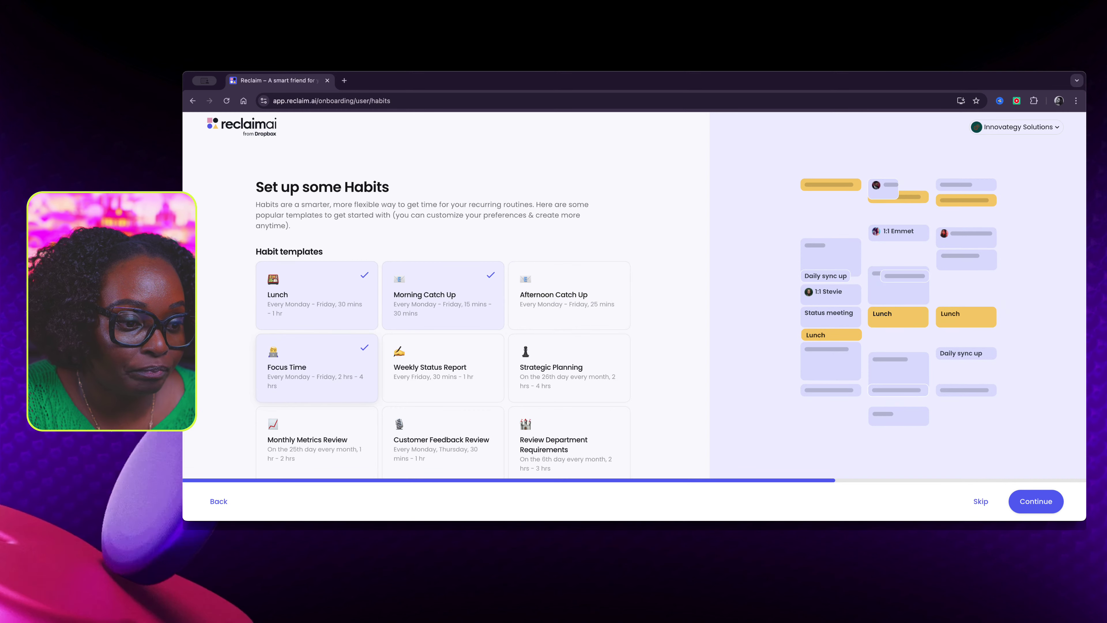
scroll(442, 305, "down", 3)
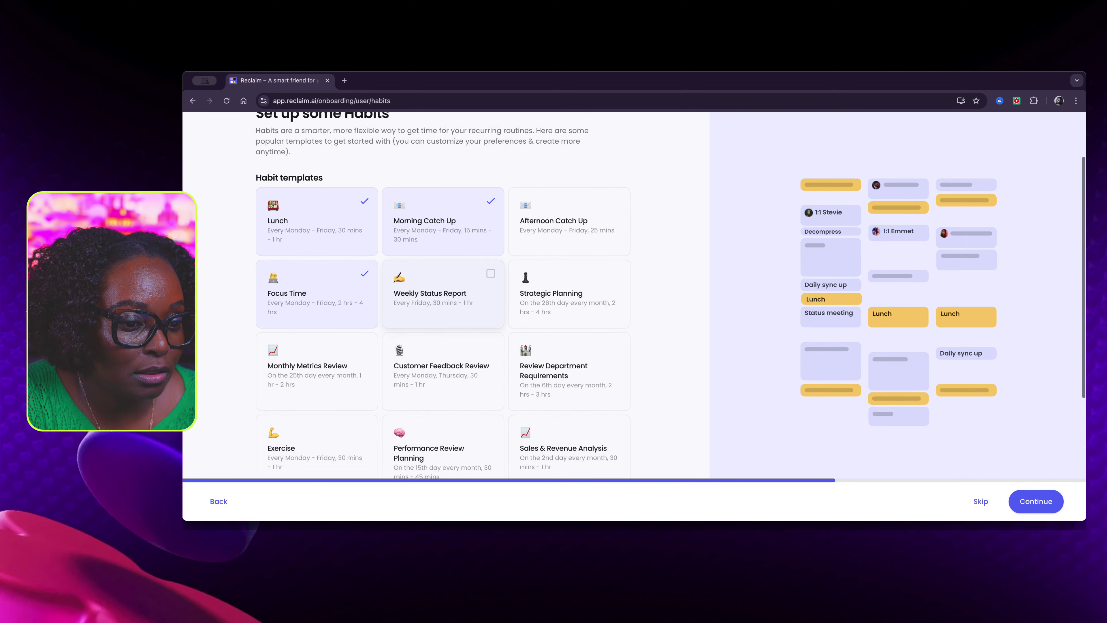
scroll(443, 312, "down", 5)
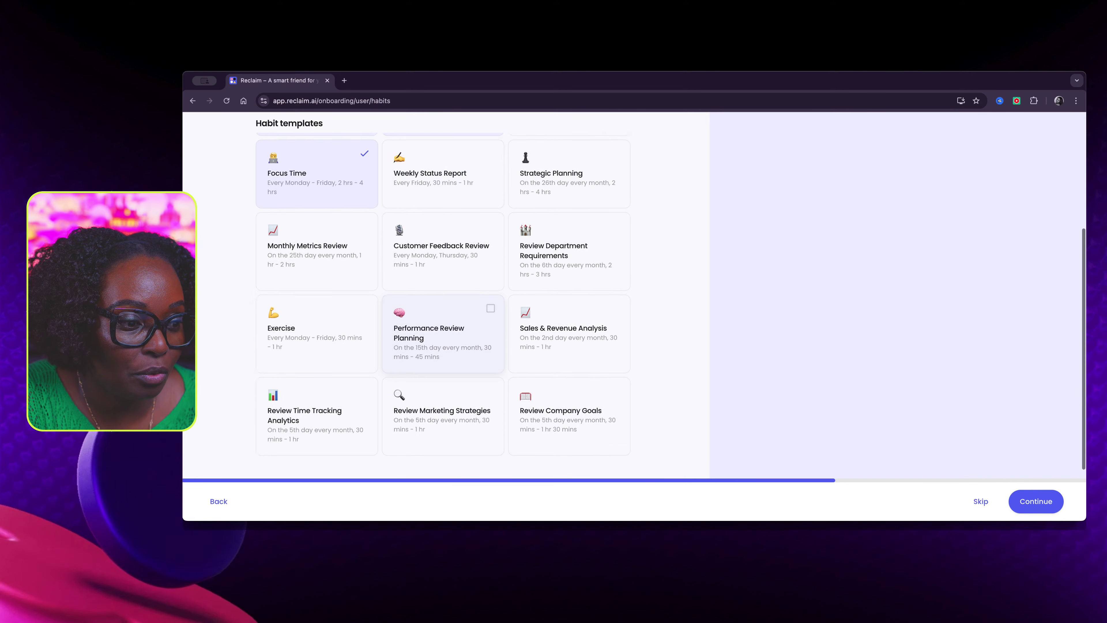
scroll(443, 340, "down", 3)
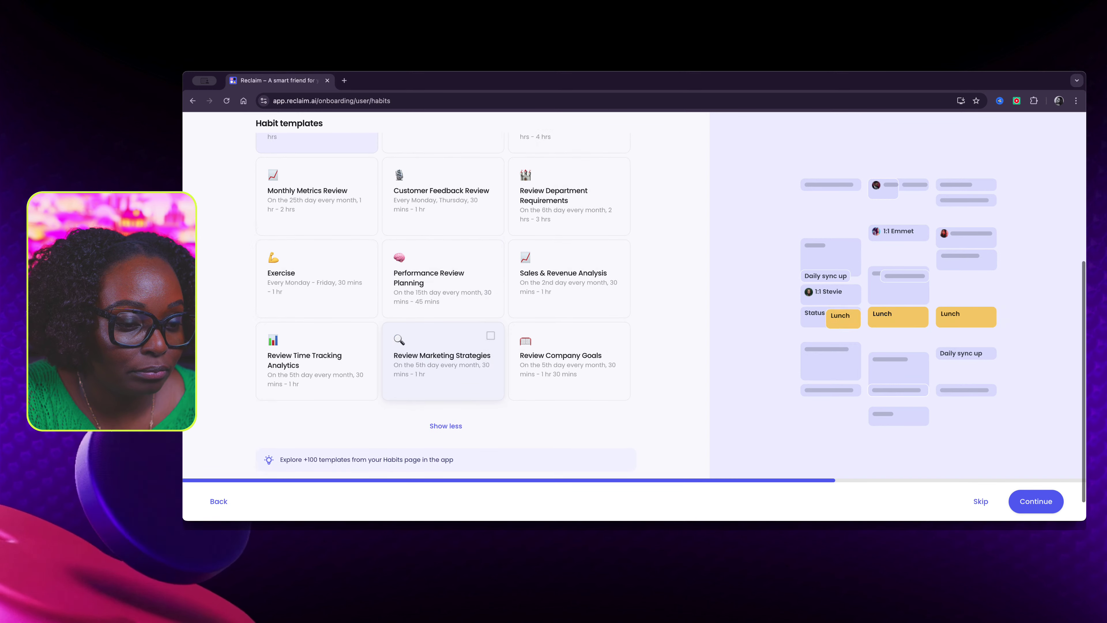
scroll(442, 362, "up", 3)
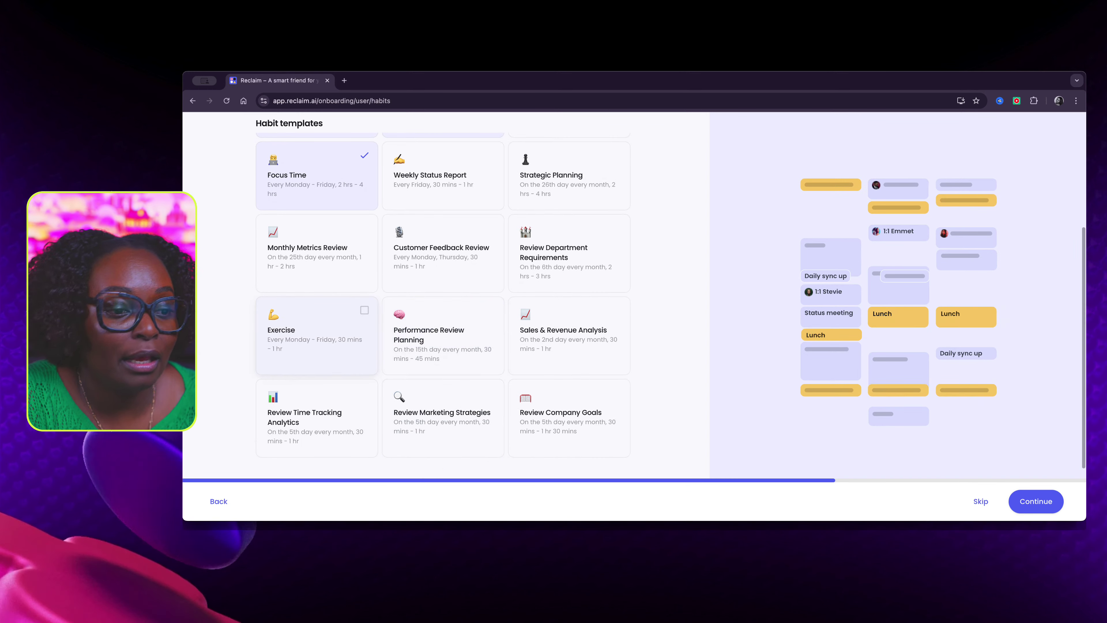
left_click(319, 332)
scroll(318, 331, "up", 5)
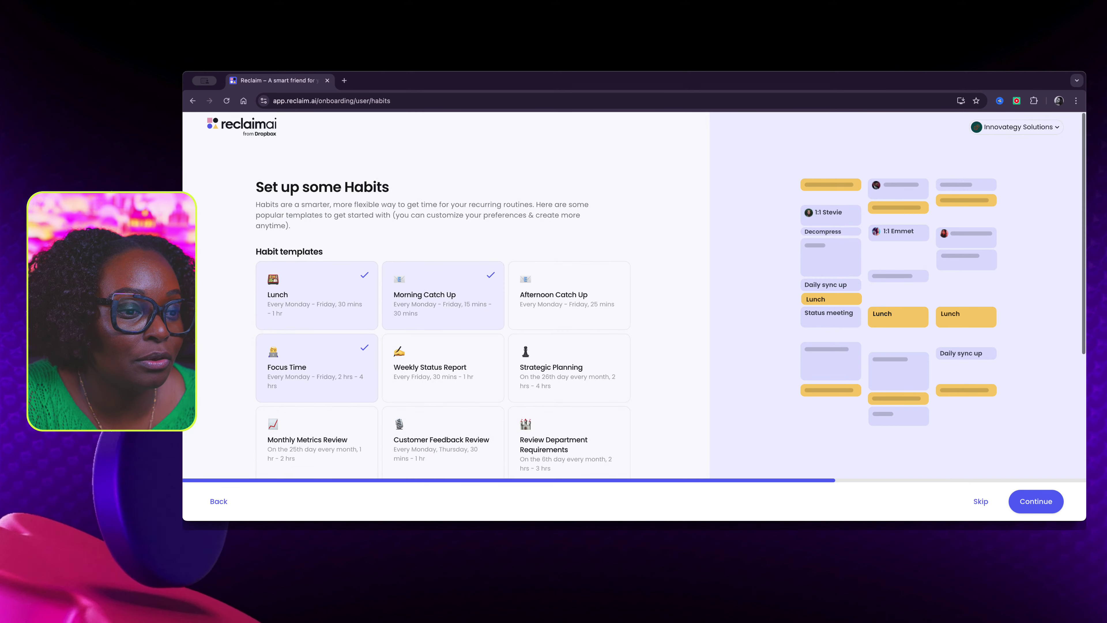
Step: Deselect the Morning Catch Up habit and continue with Lunch, Focus Time and Exercise
scroll(442, 305, "down", 6)
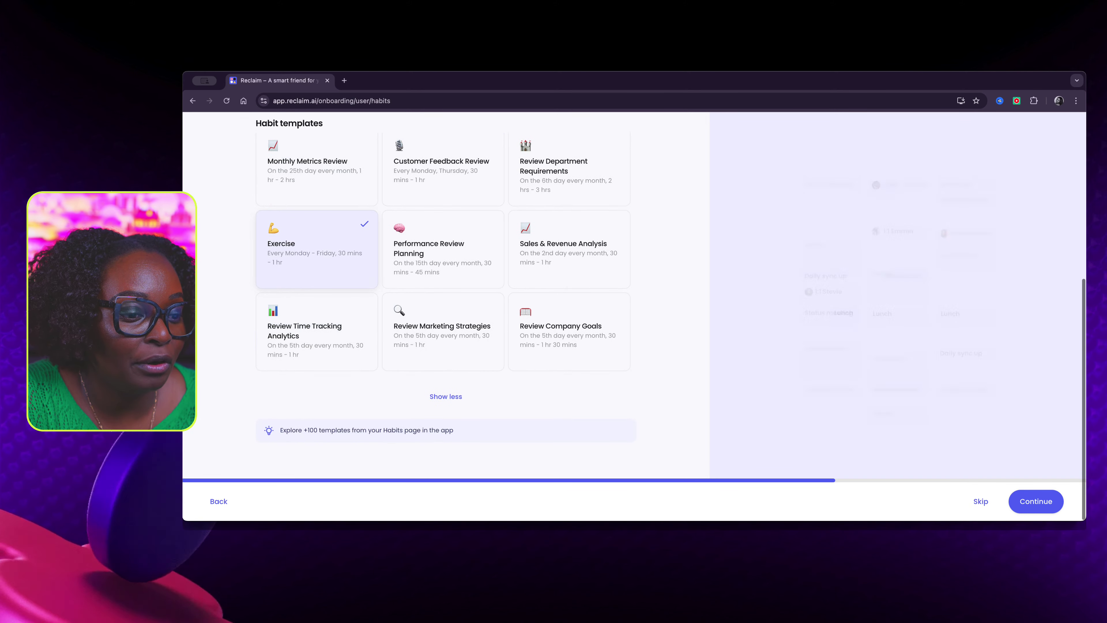
scroll(443, 305, "up", 5)
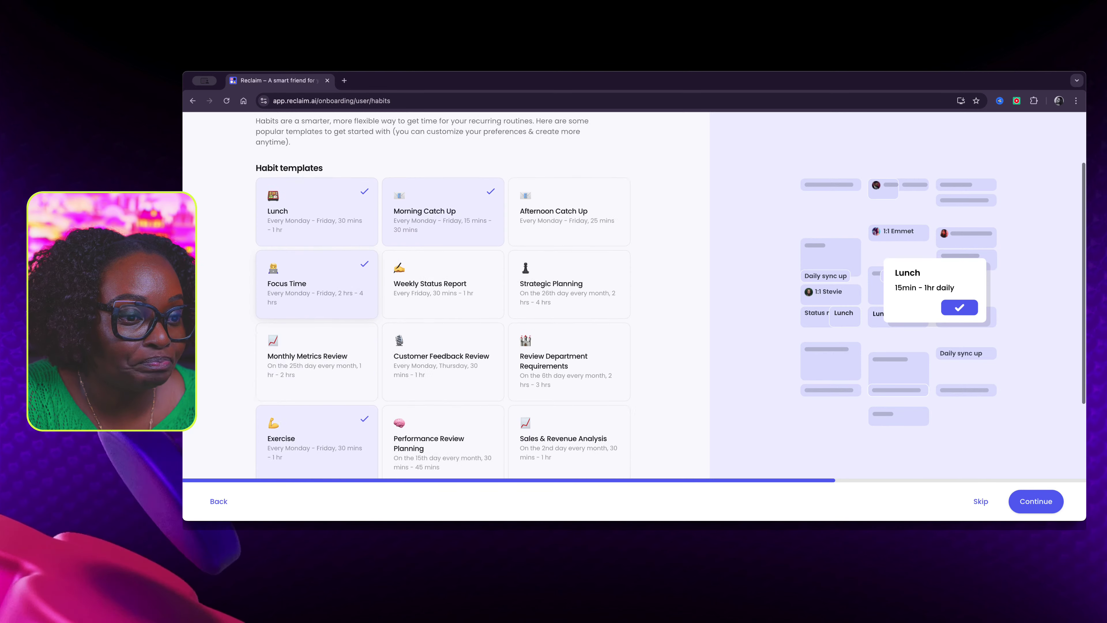
scroll(316, 345, "down", 1)
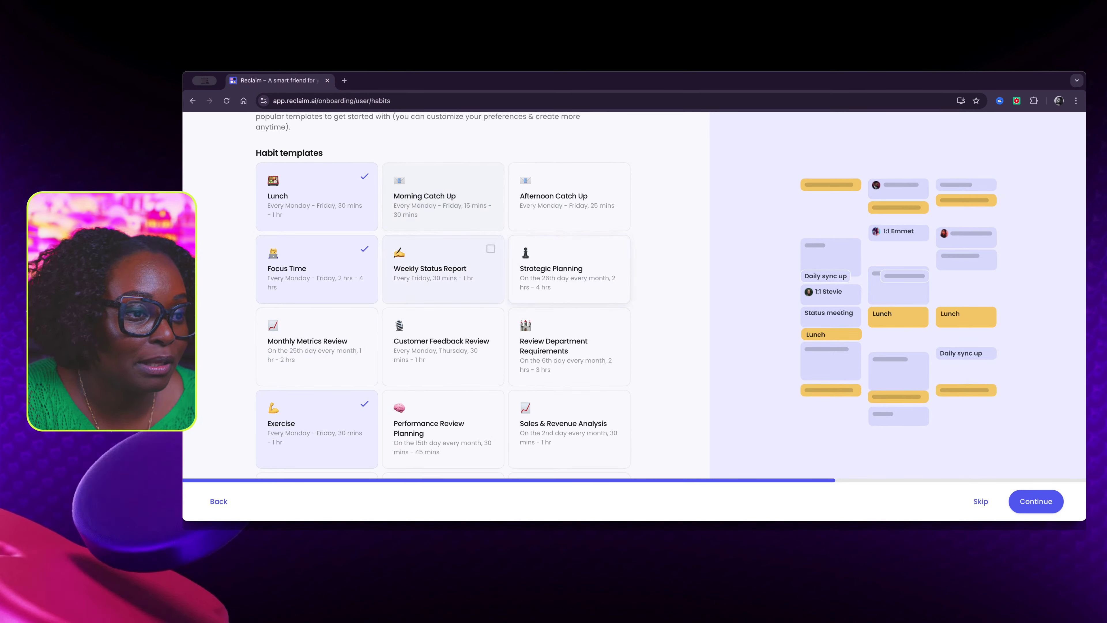
scroll(443, 306, "down", 5)
scroll(569, 187, "up", 8)
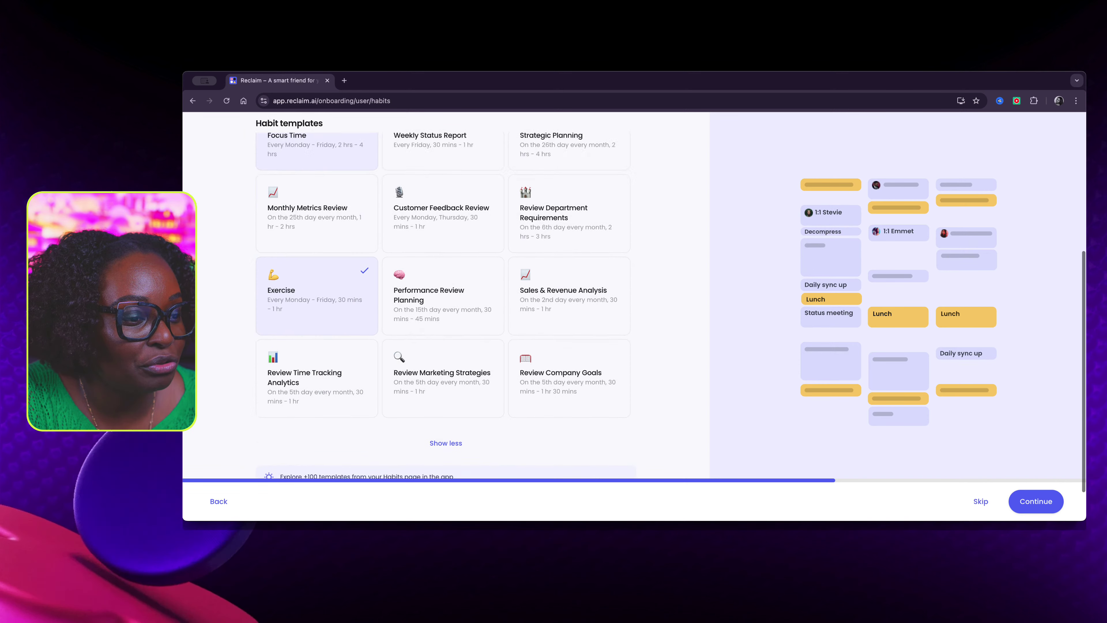
scroll(569, 187, "down", 3)
scroll(569, 262, "down", 4)
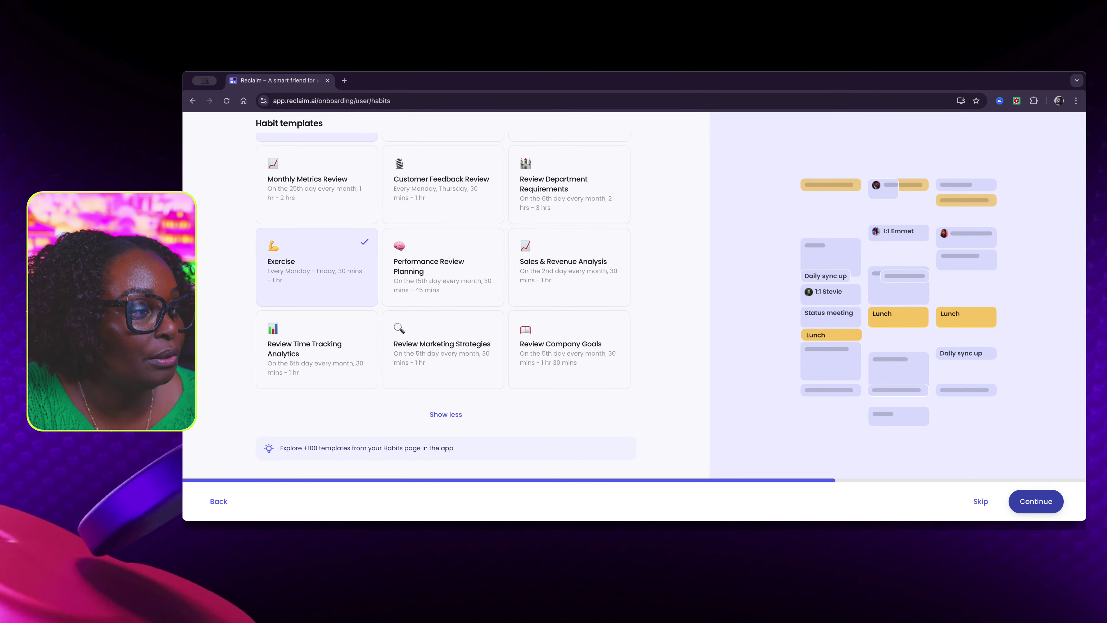
left_click(1037, 501)
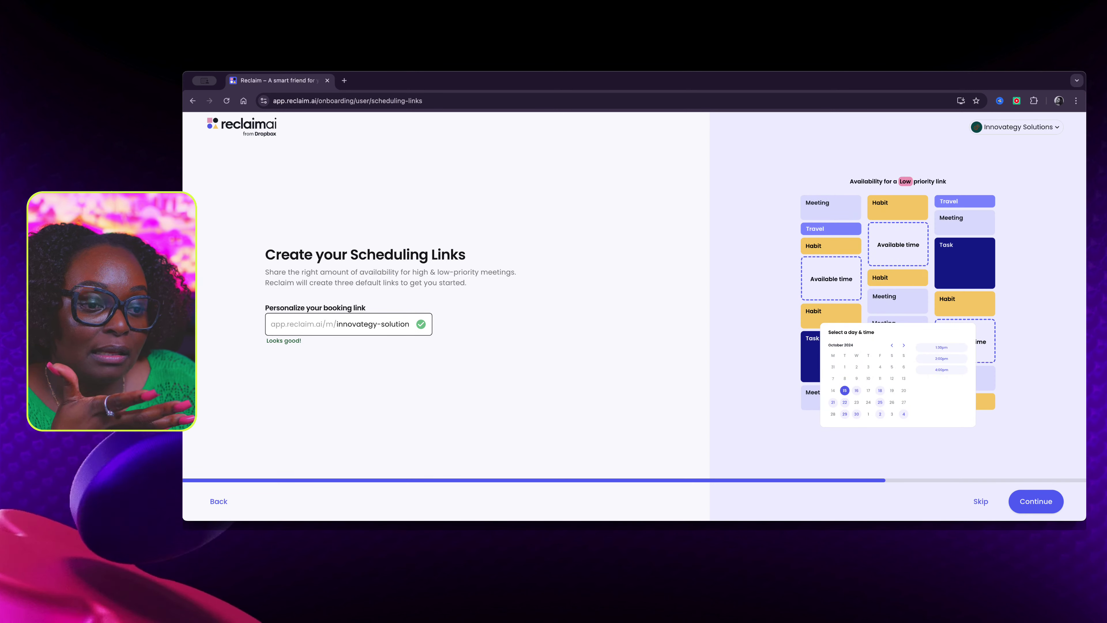
Step: Keep the suggested personalized booking link for the Scheduling Links and continue to the buffer time setup
triple_click(372, 324)
left_click(436, 380)
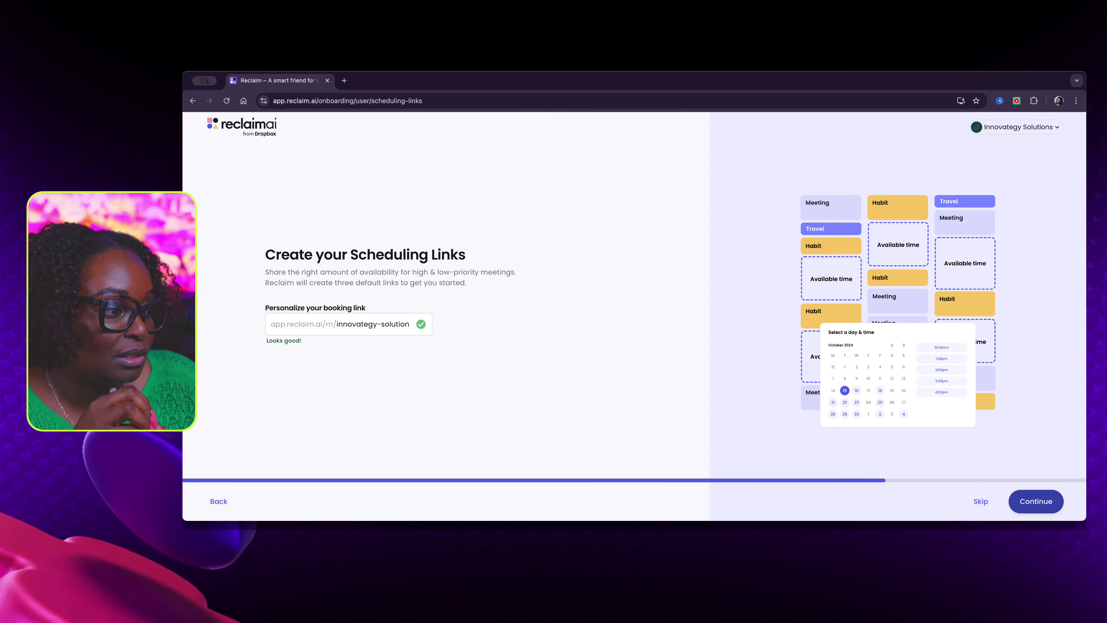
left_click(1040, 502)
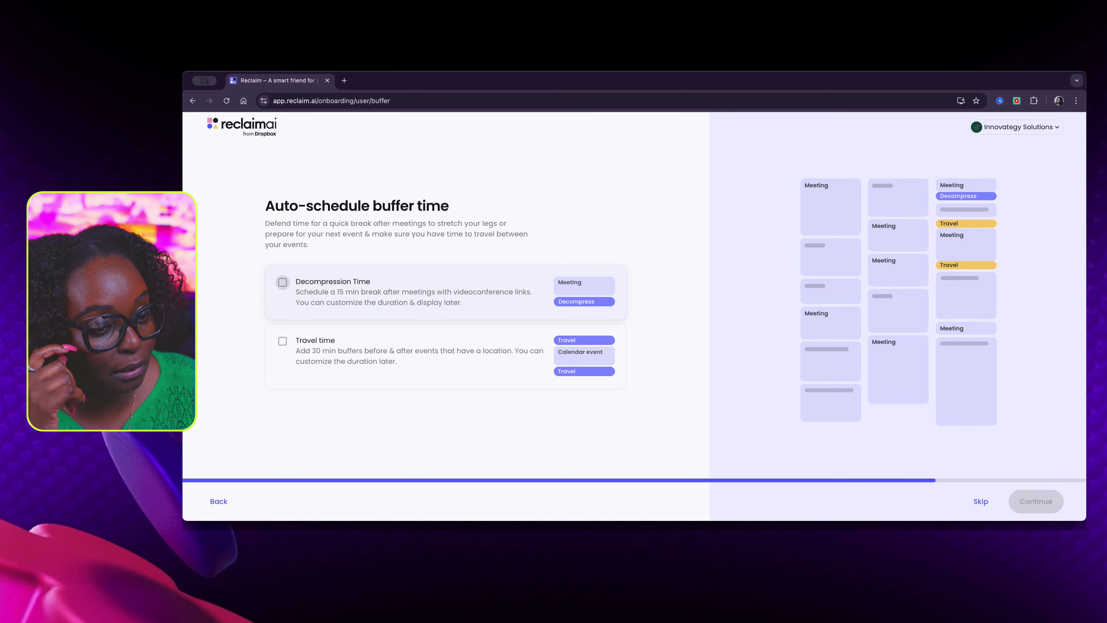
Step: Enable both Decompression Time and Travel time as auto-scheduled buffers and continue
left_click(282, 282)
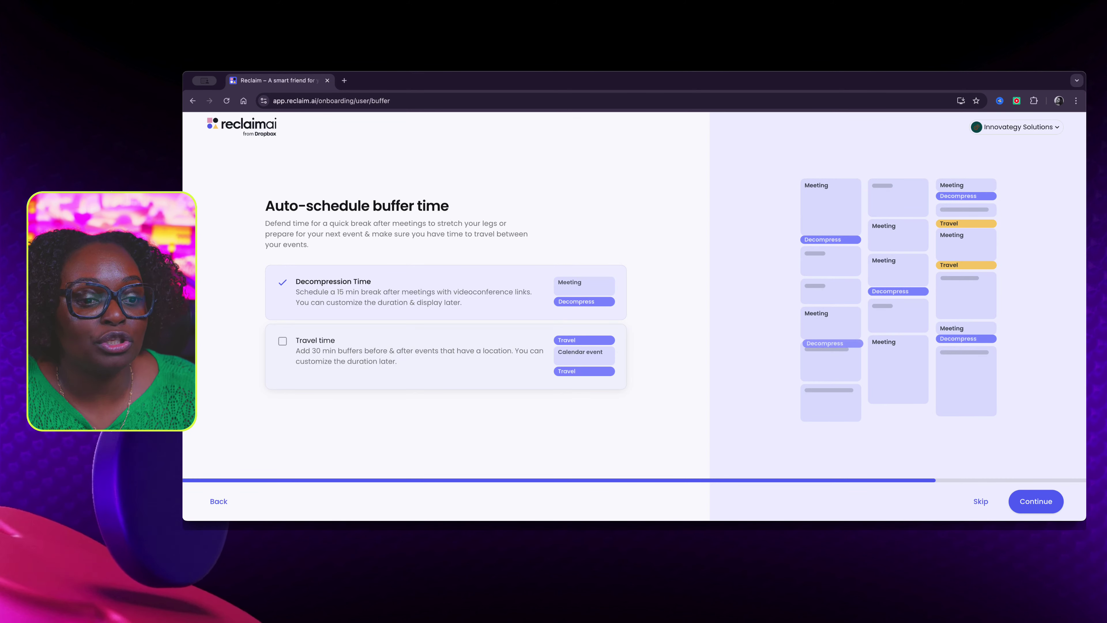
left_click(283, 341)
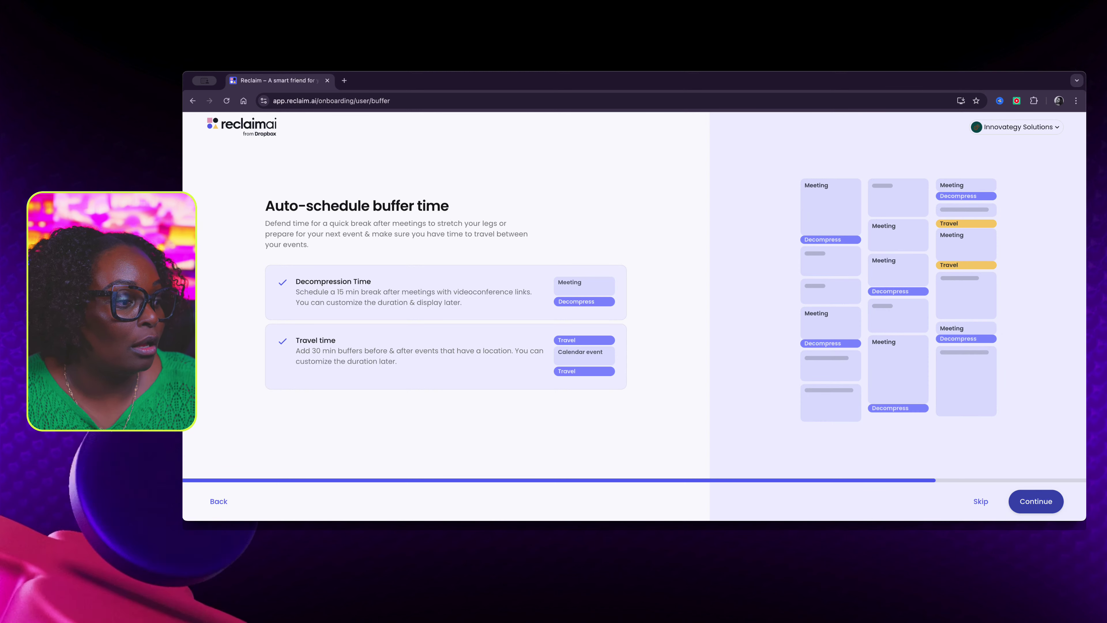
left_click(1036, 501)
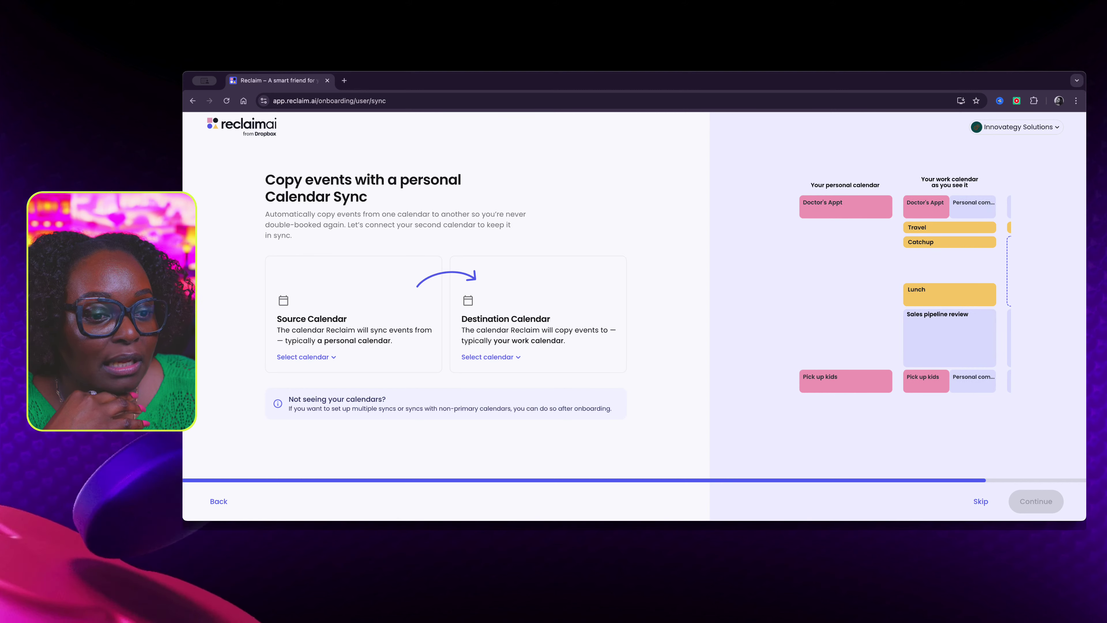
left_click(305, 356)
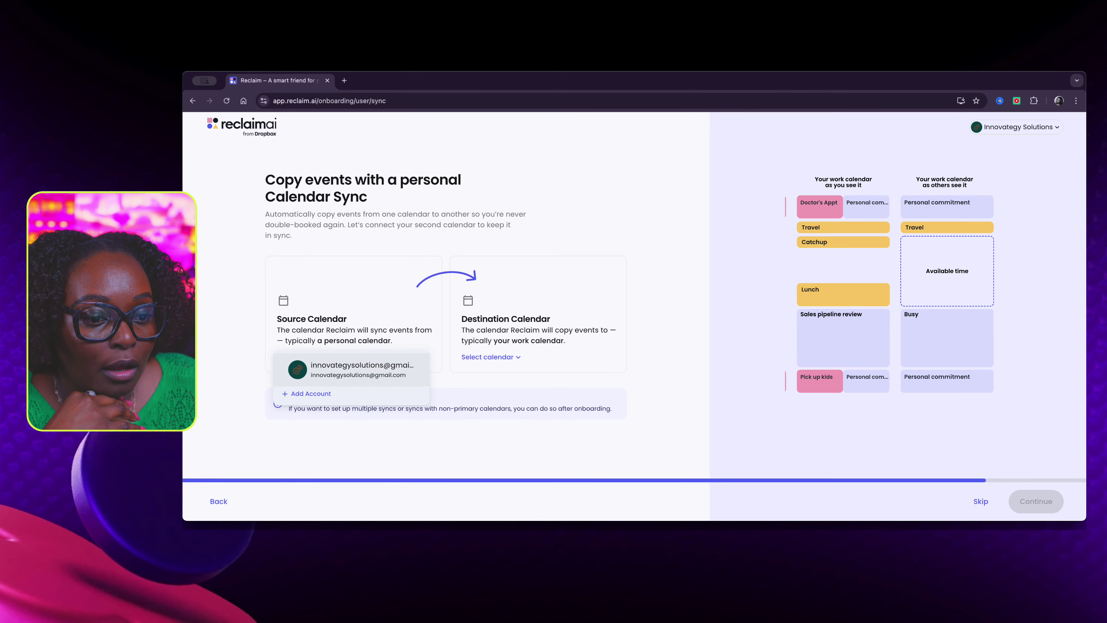
left_click(351, 370)
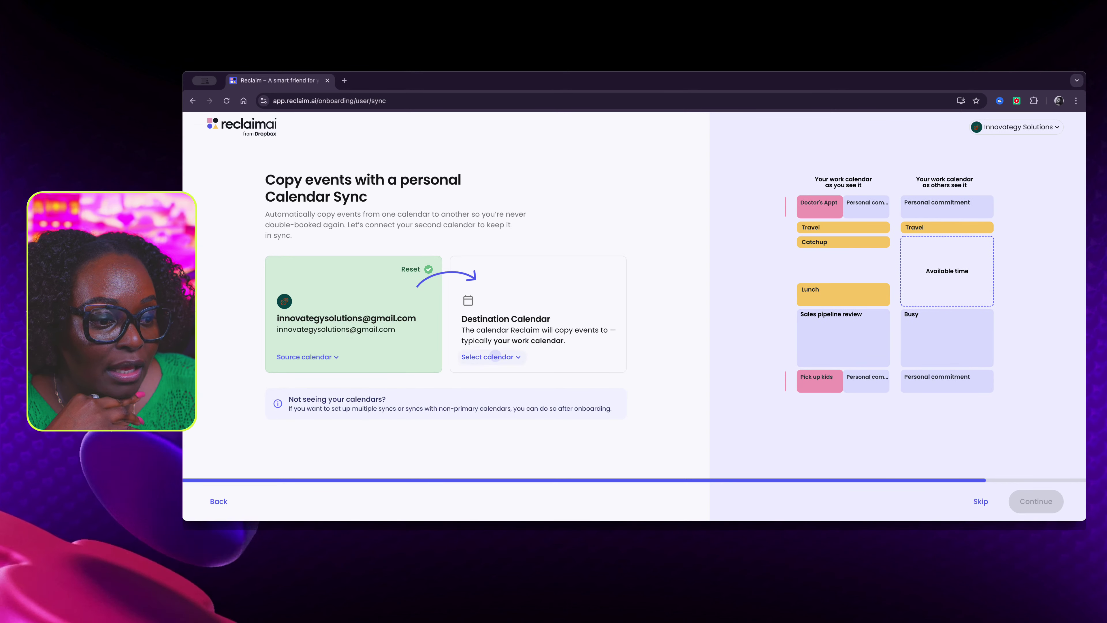
left_click(493, 357)
key("Escape")
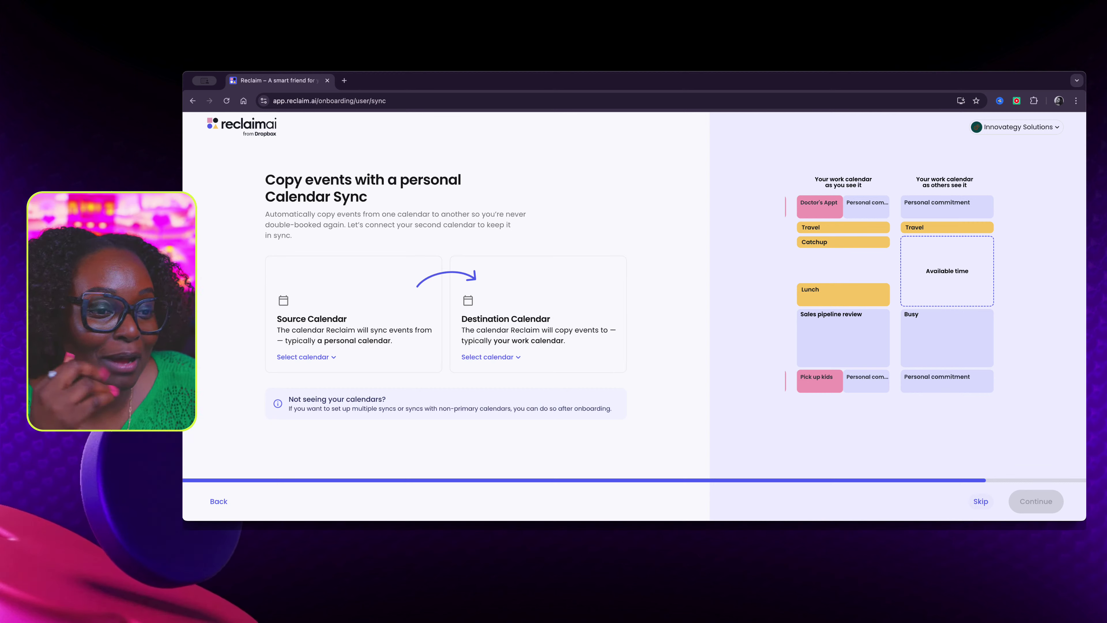
Step: Skip the personal Calendar Sync and finish the onboarding without inviting any teammates
left_click(981, 502)
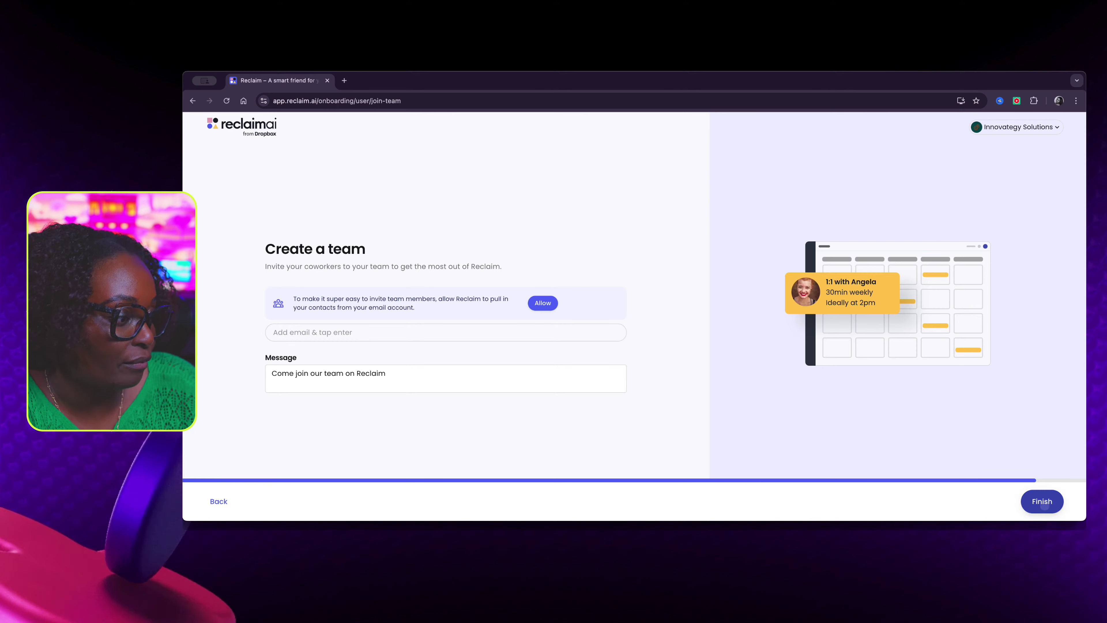
left_click(1042, 501)
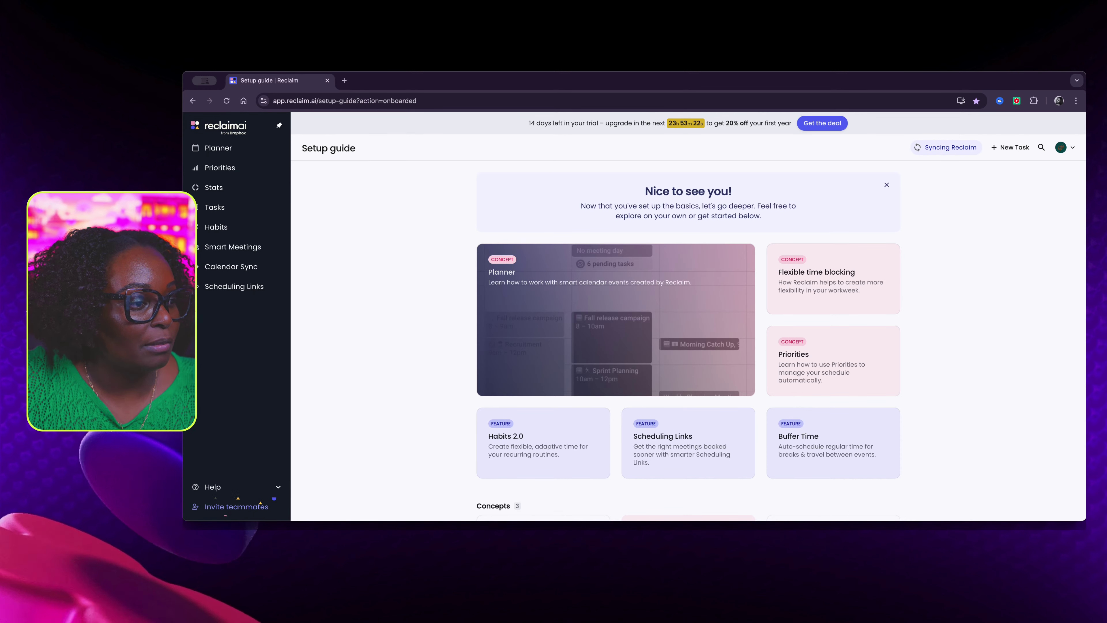
Step: Look through the setup guide's concepts, features, settings, support options and further resources
scroll(689, 316, "down", 5)
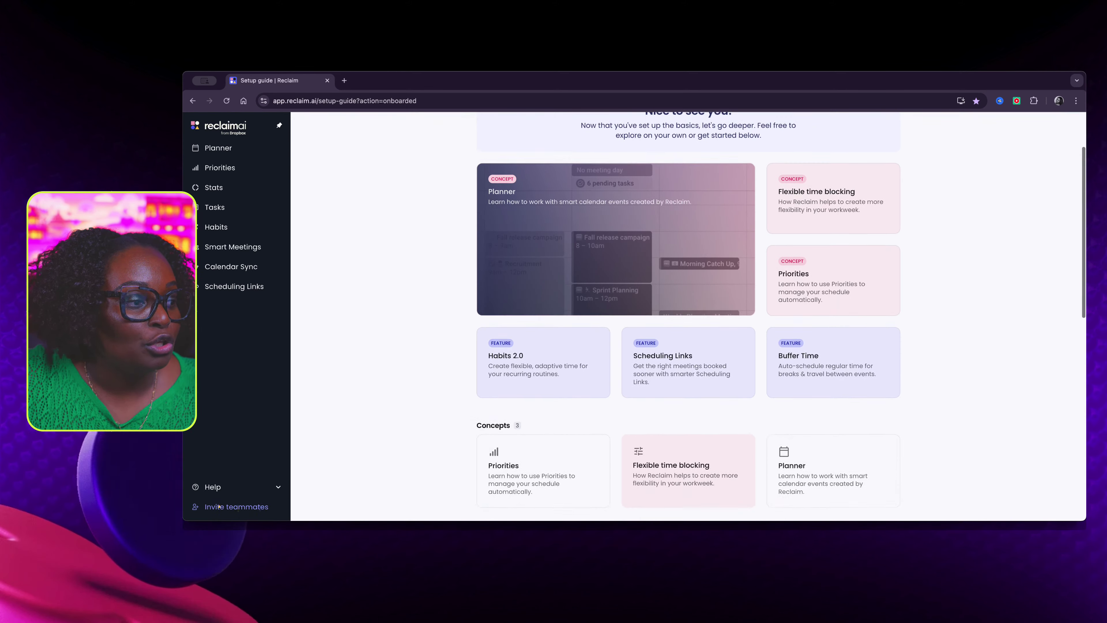
scroll(689, 317, "up", 4)
scroll(688, 316, "up", 1)
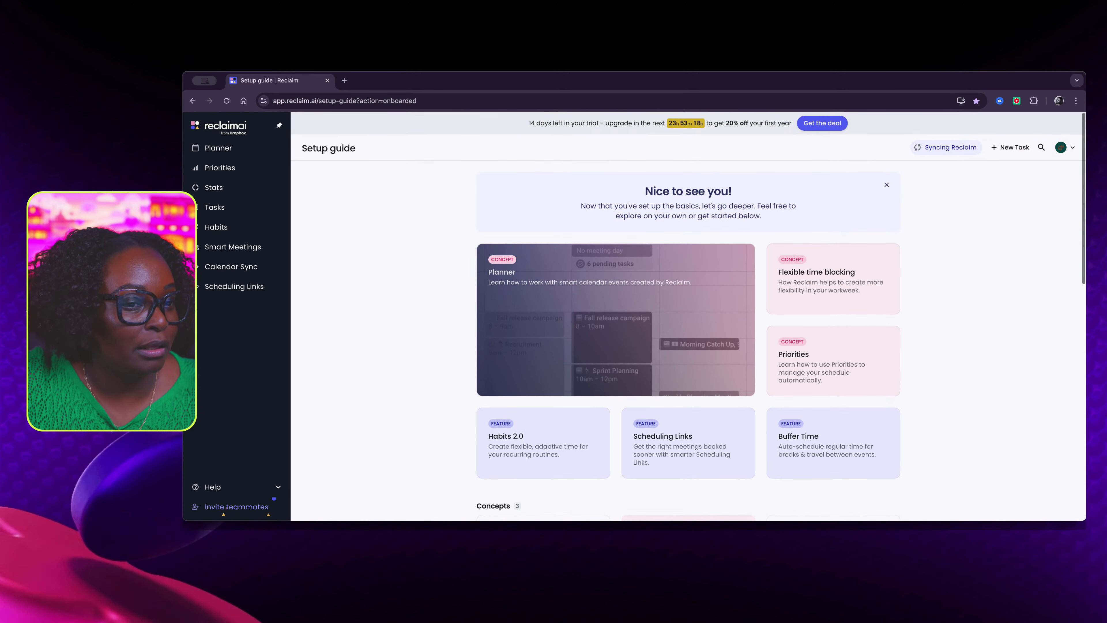
scroll(689, 316, "down", 1)
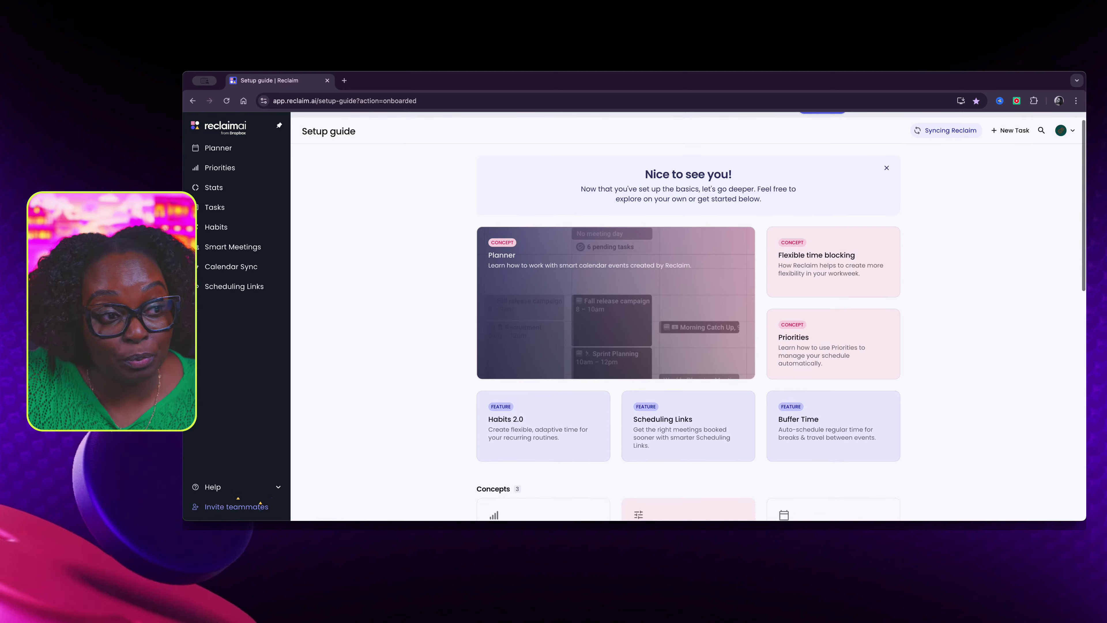
scroll(689, 316, "up", 1)
scroll(689, 316, "down", 2)
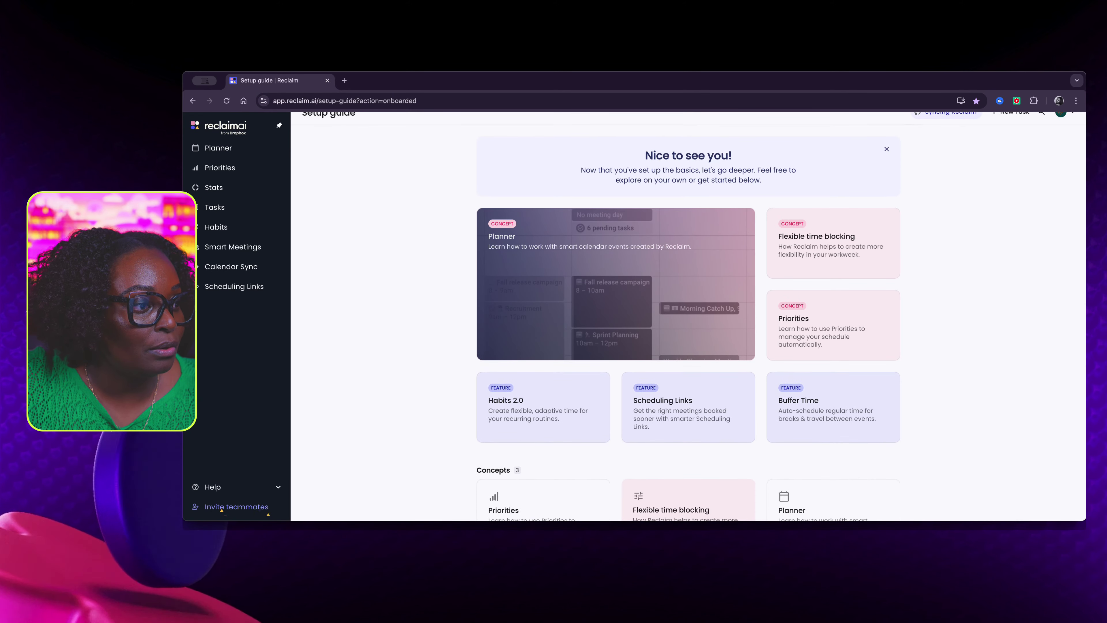
scroll(689, 316, "down", 5)
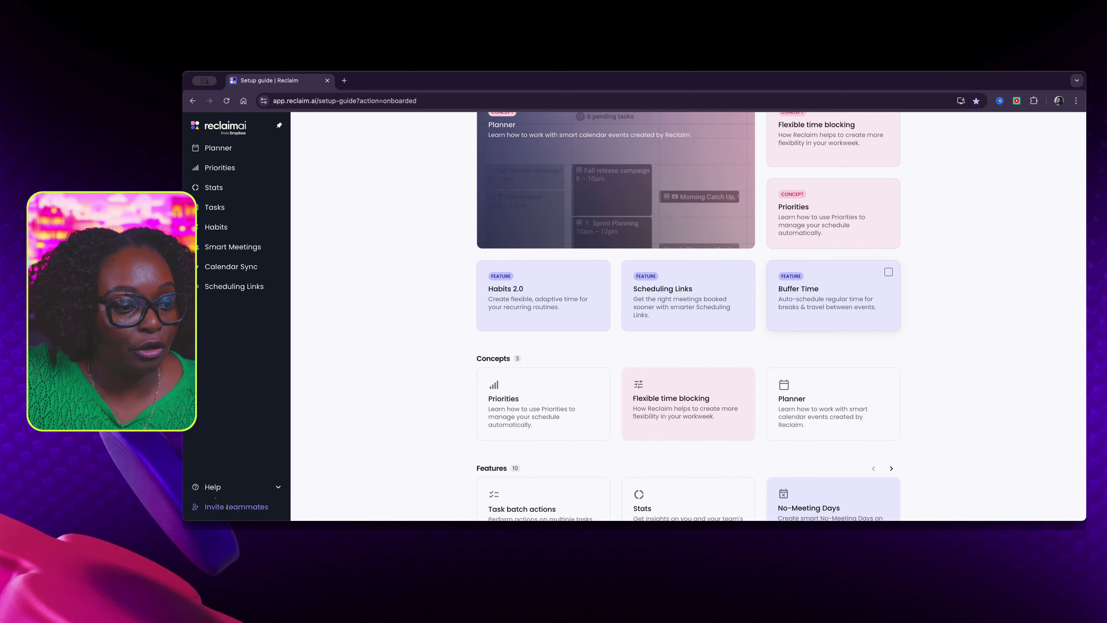
scroll(832, 301, "down", 10)
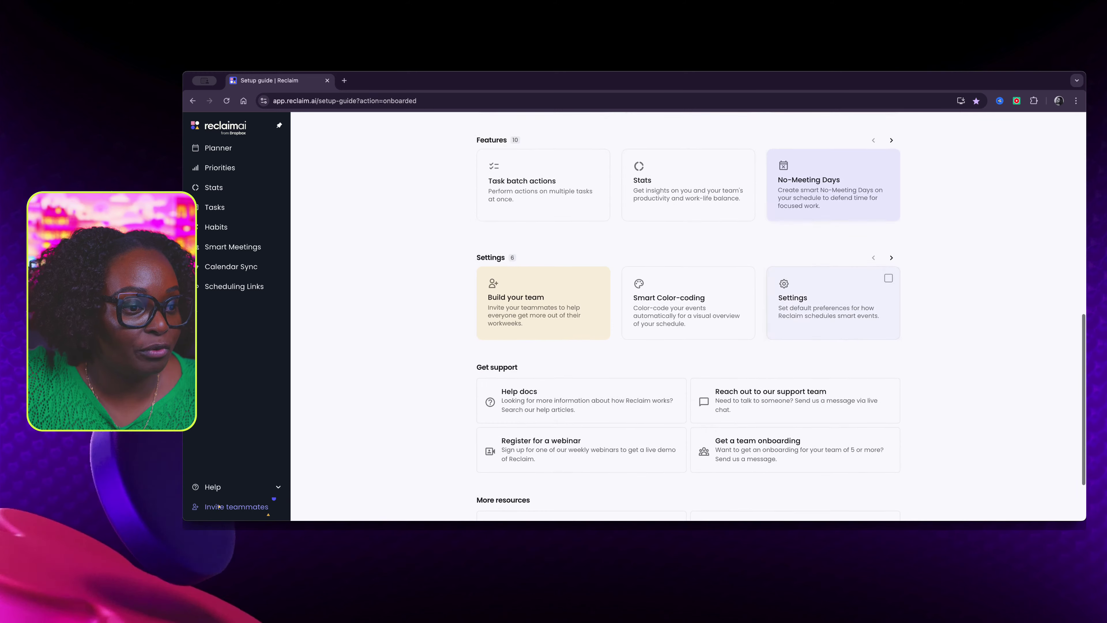
scroll(833, 306, "down", 3)
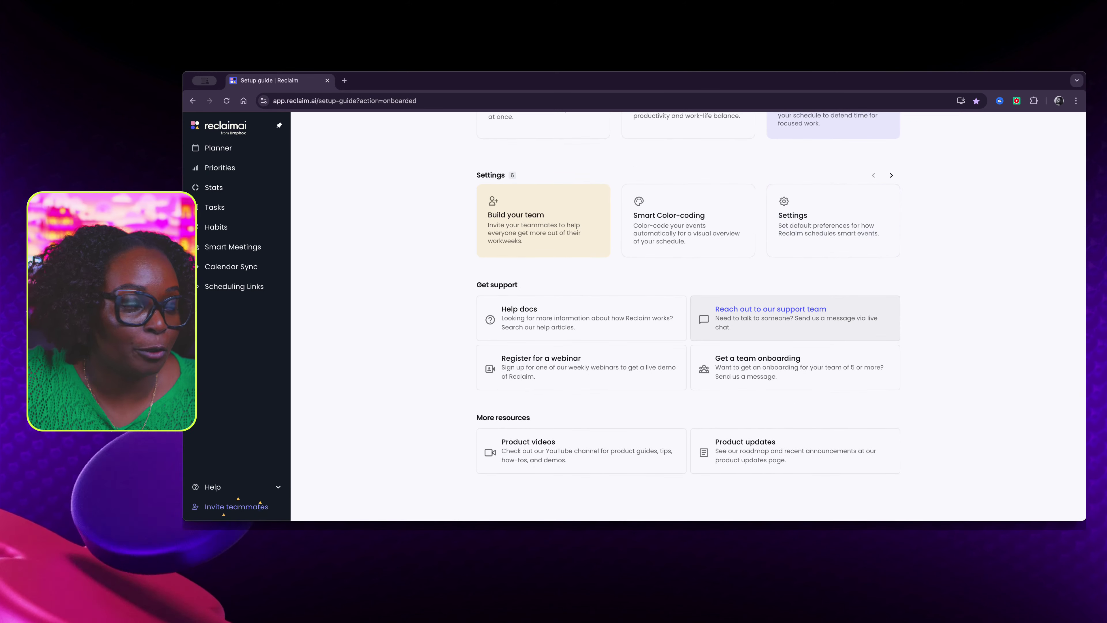
scroll(795, 318, "up", 12)
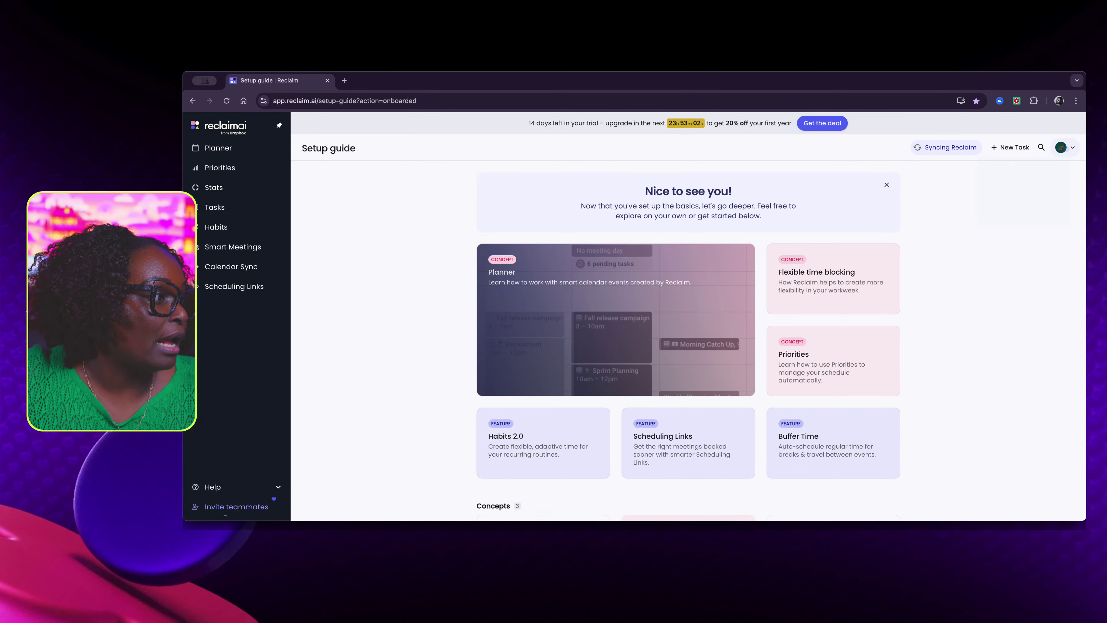
Step: Review the connected calendars in the account settings and open the team management page
left_click(1066, 147)
left_click(982, 208)
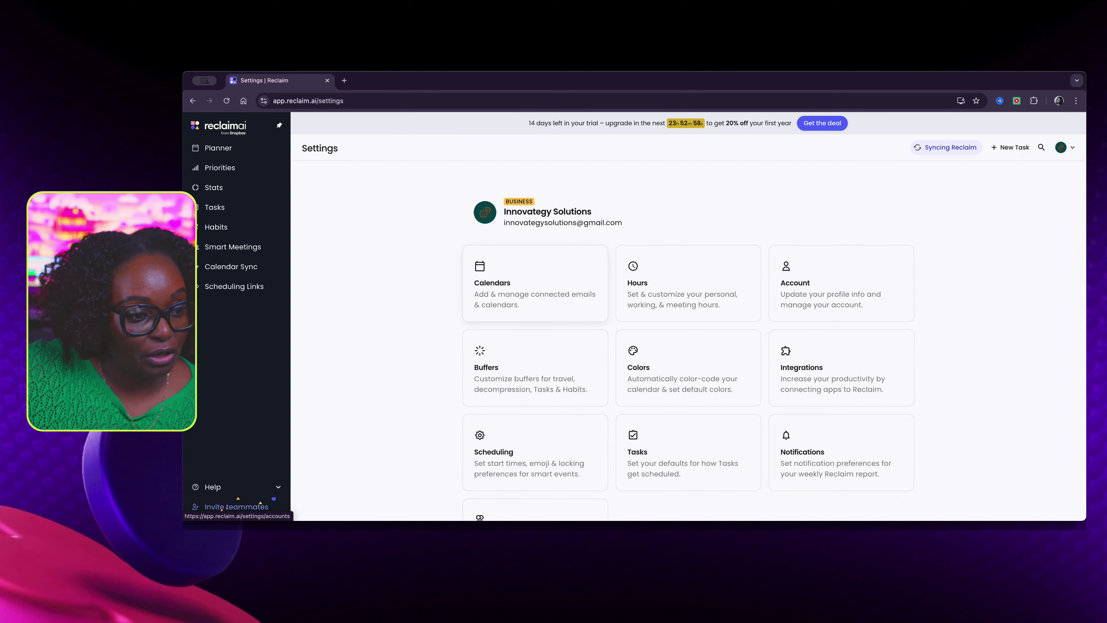
left_click(562, 301)
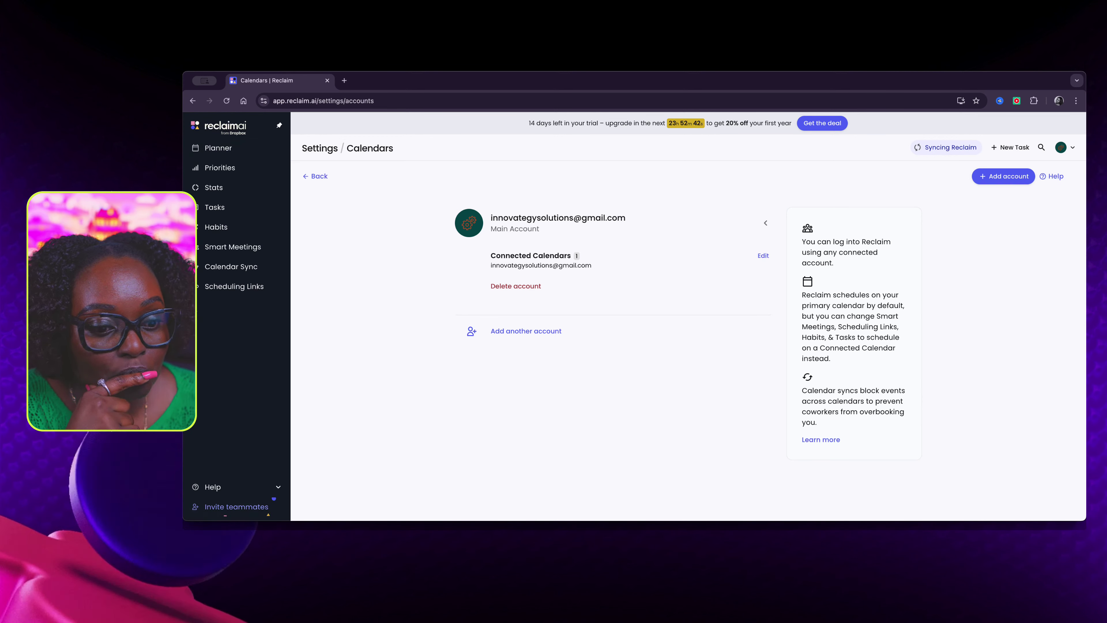
left_click(1064, 147)
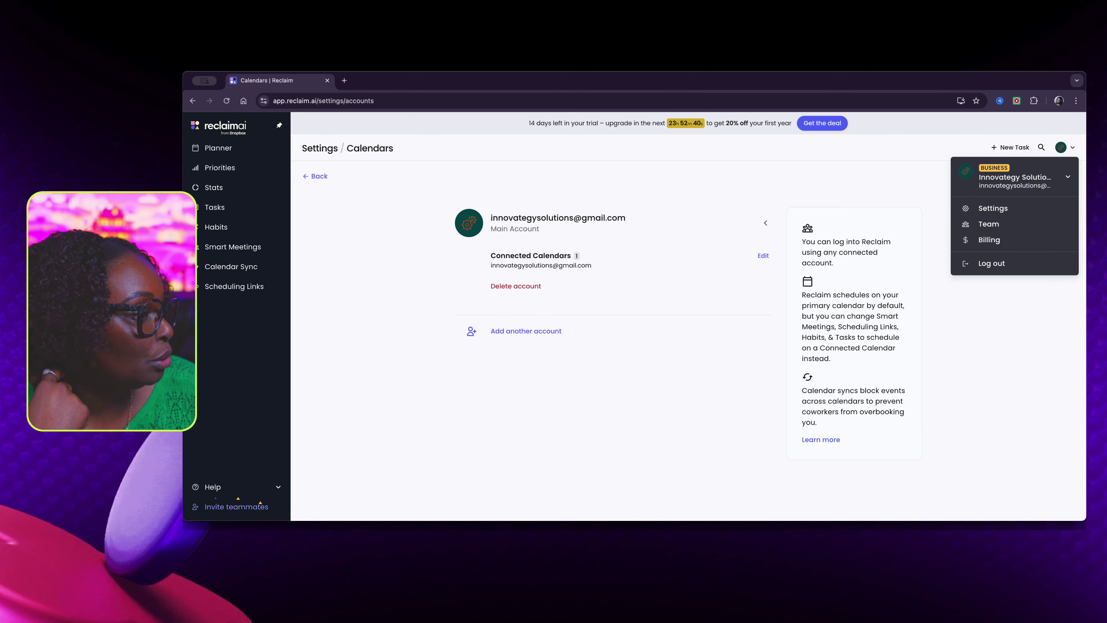
left_click(218, 506)
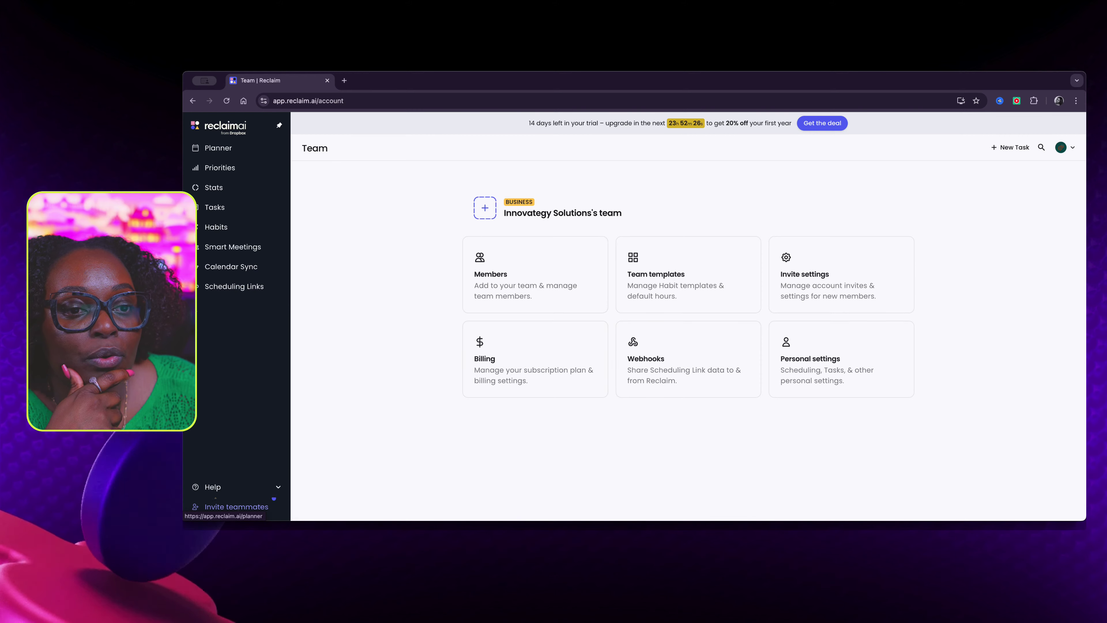
Step: Open the planner and review the scheduled habits across the week and the calendar view options
left_click(216, 497)
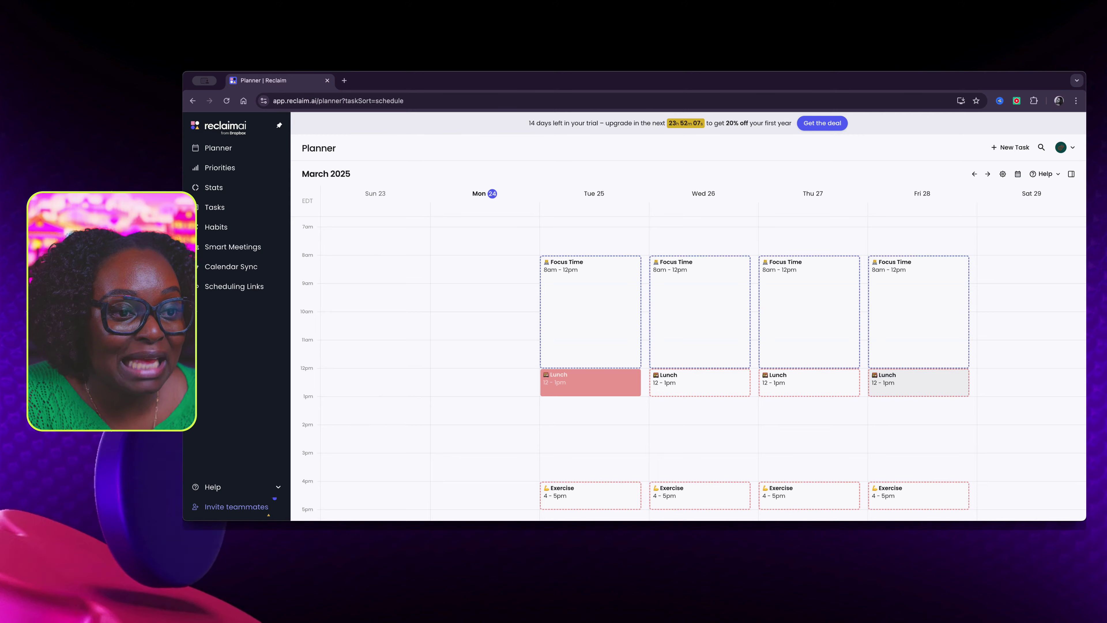
scroll(693, 368, "down", 3)
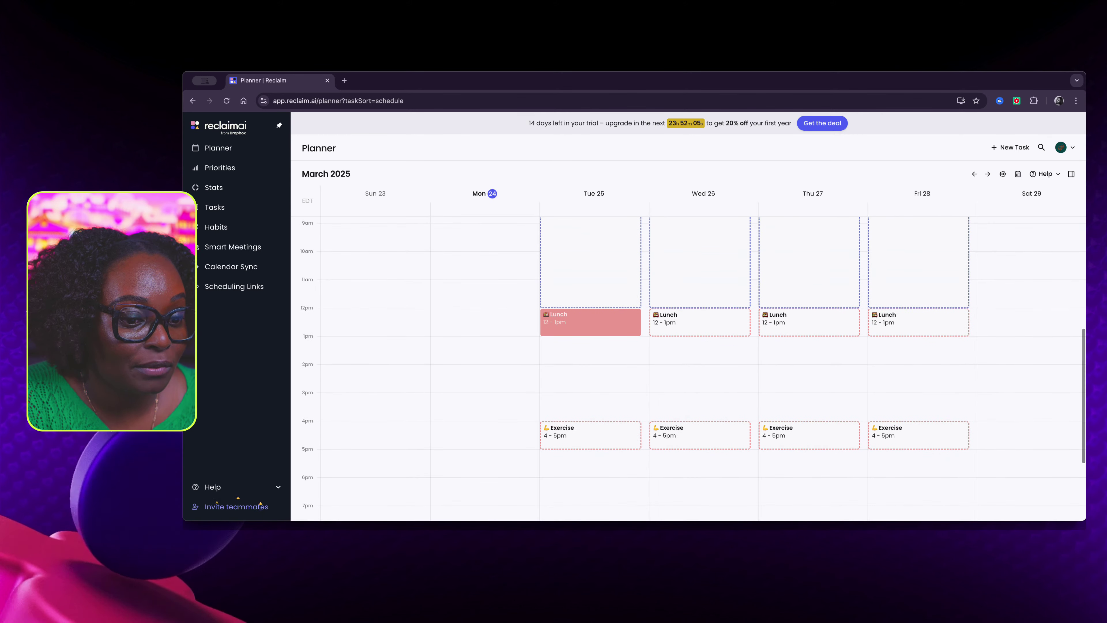
scroll(693, 369, "down", 6)
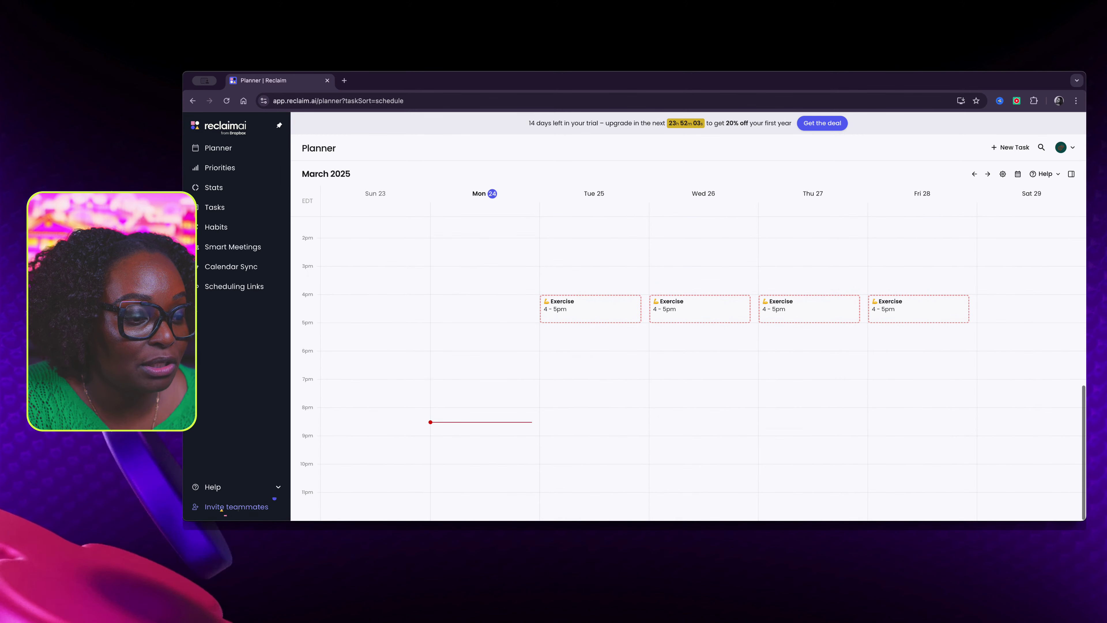
scroll(694, 369, "up", 9)
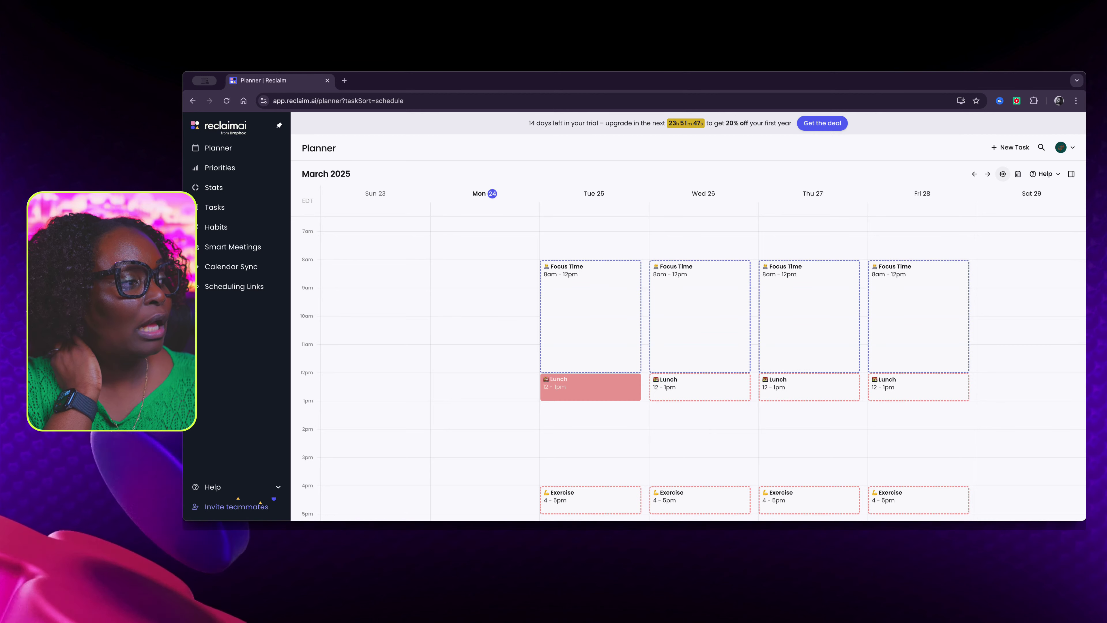
left_click(1003, 174)
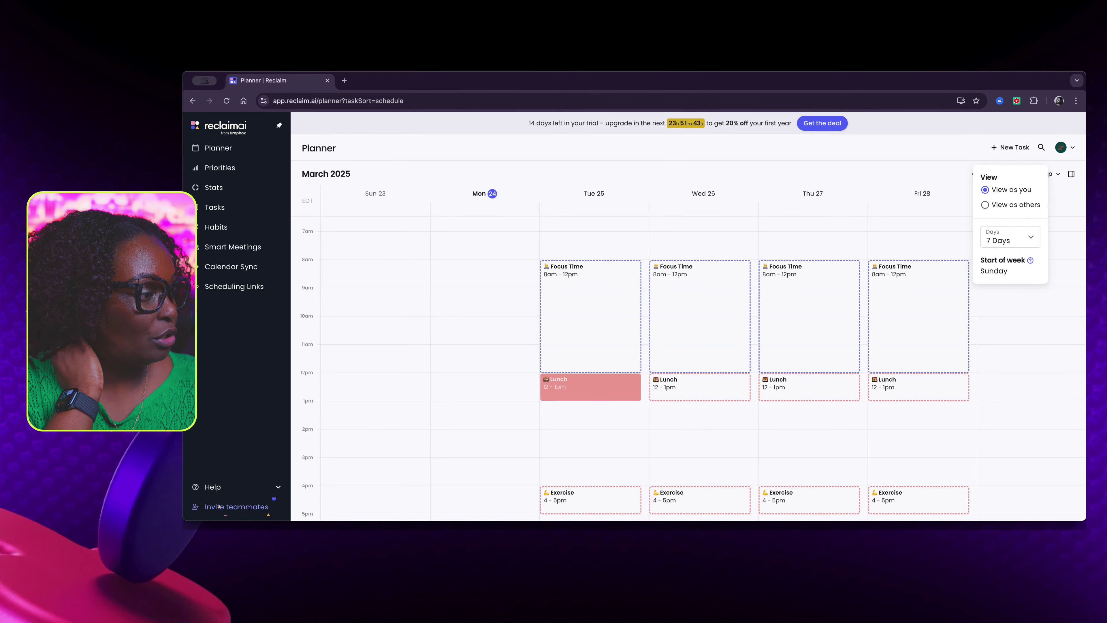
key("Escape")
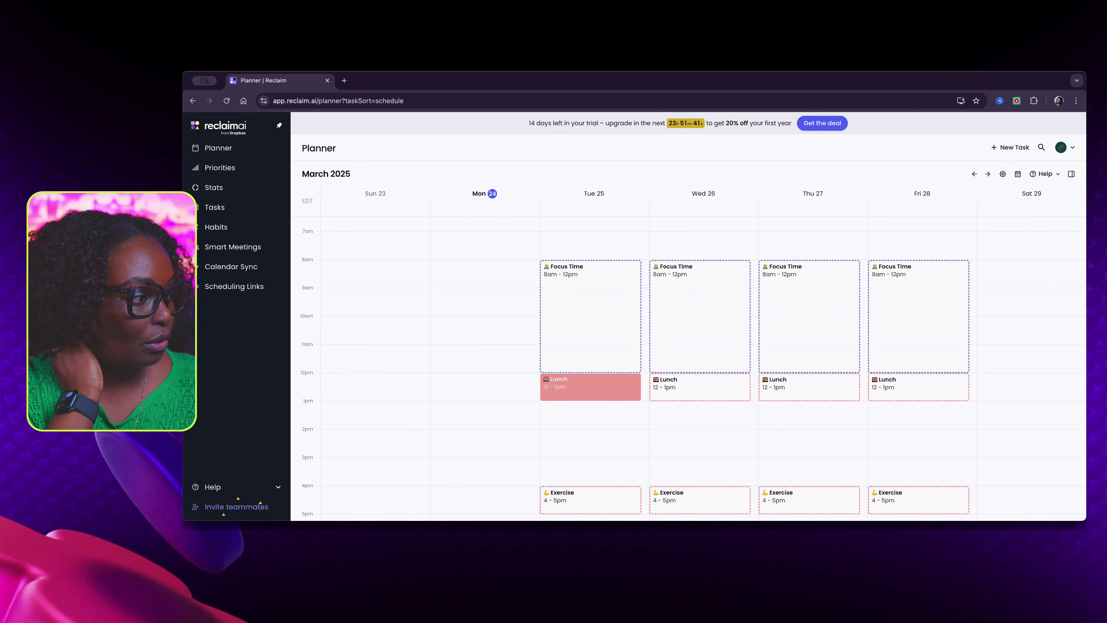
Step: Move the Focus Time block on Tuesday, March 25 to 1–5pm and open the habit for editing
left_click_drag(590, 314, 593, 456)
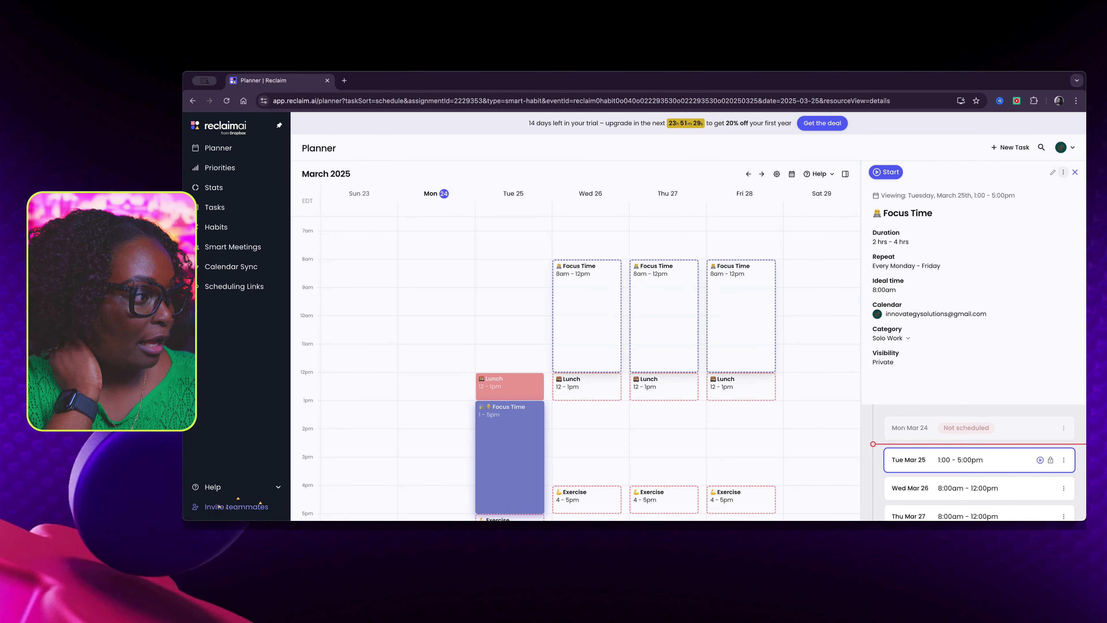
left_click(1053, 172)
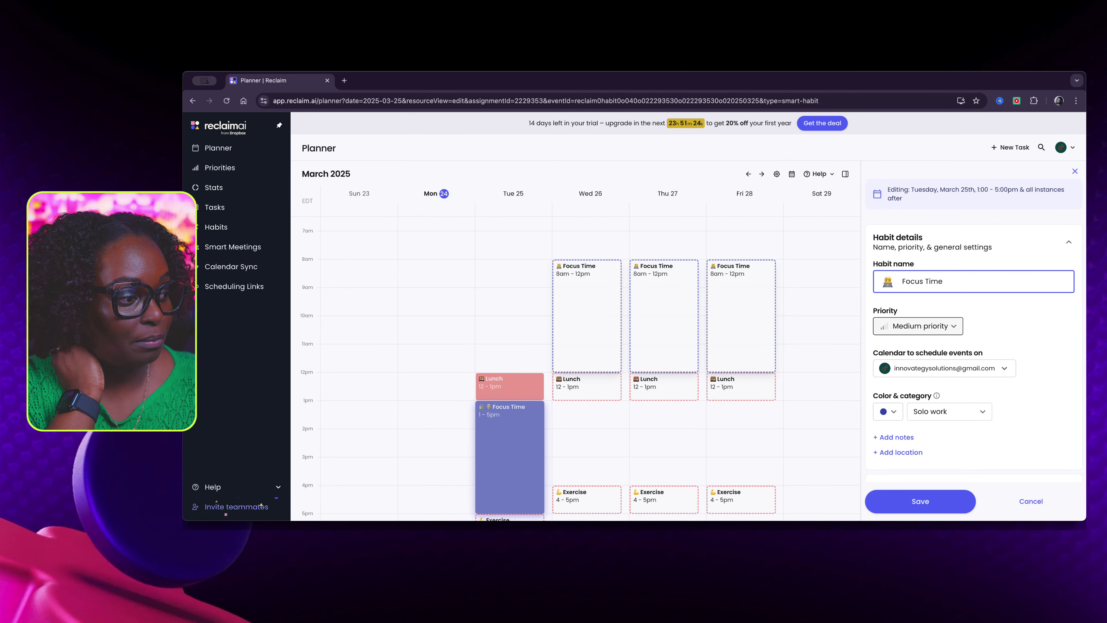
Step: Look at the Focus Time habit's priority and category options and try a red color for it
key("Tab")
key("space")
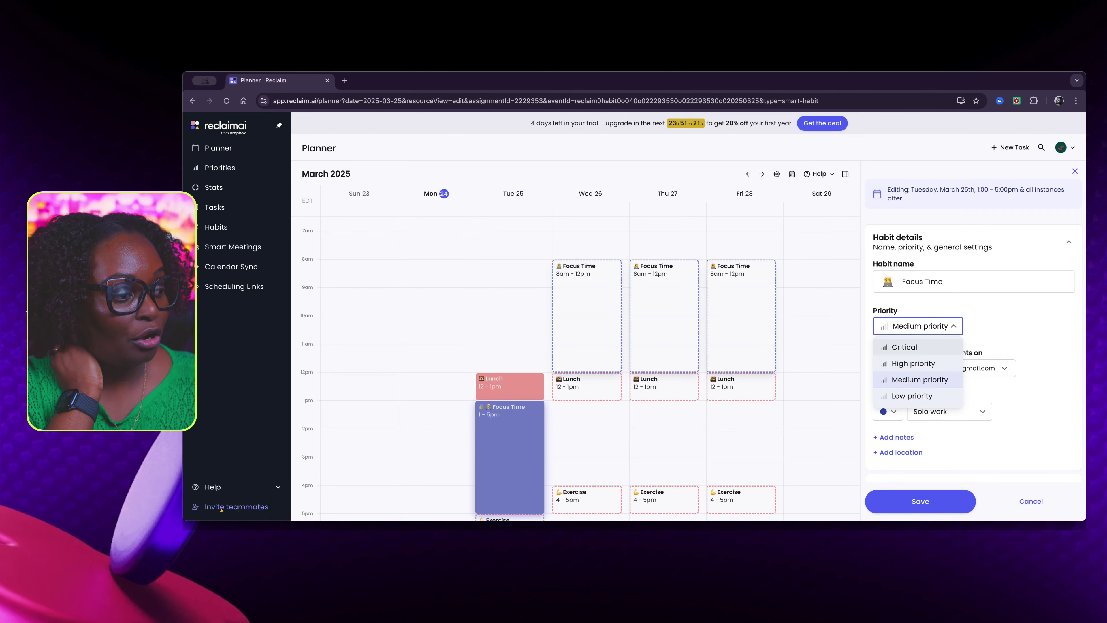
key("Up")
key("Up")
key("Return")
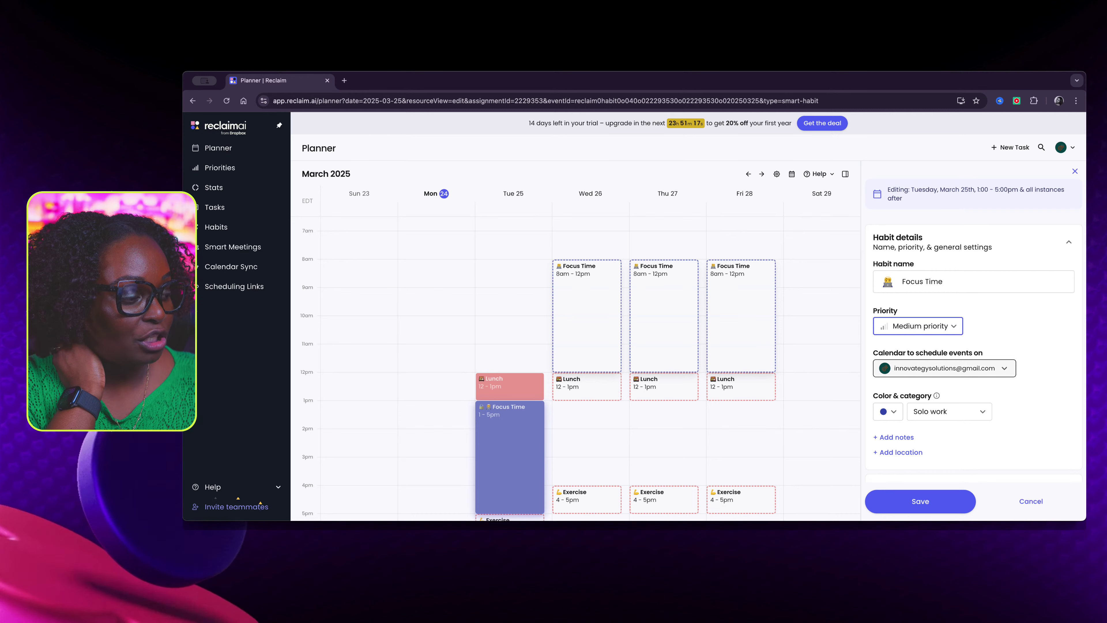
scroll(976, 327, "down", 2)
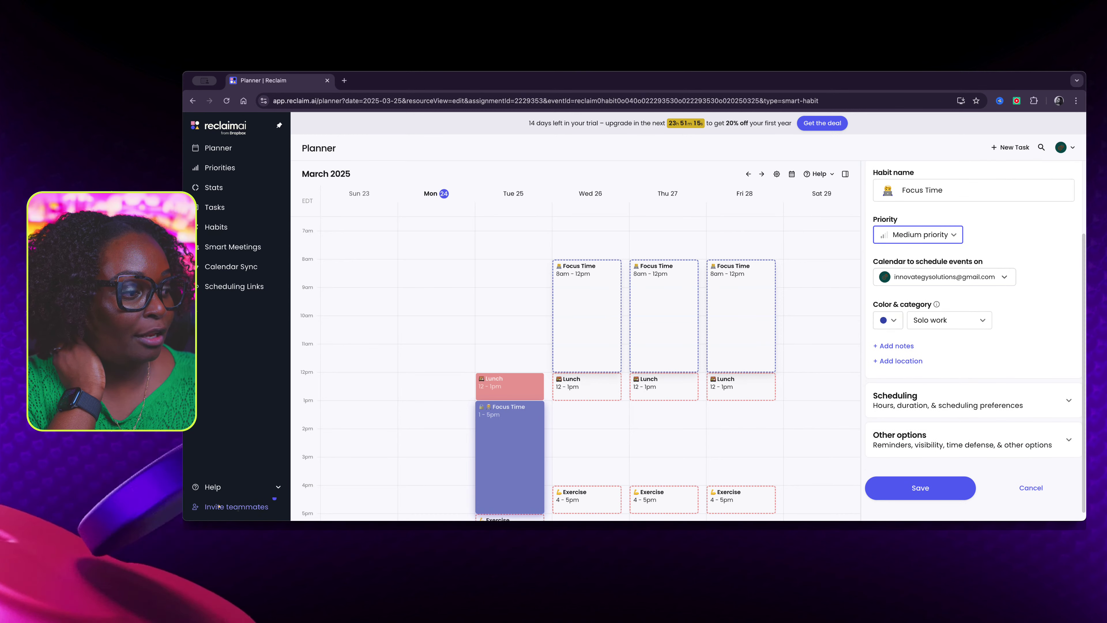
left_click(888, 320)
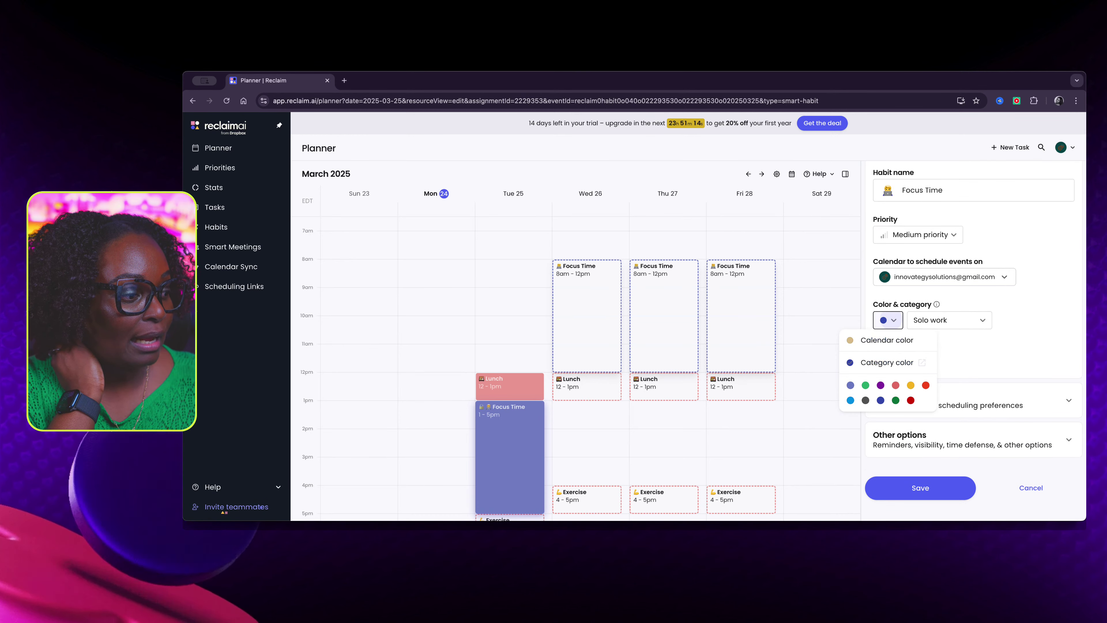
left_click(911, 400)
left_click(949, 320)
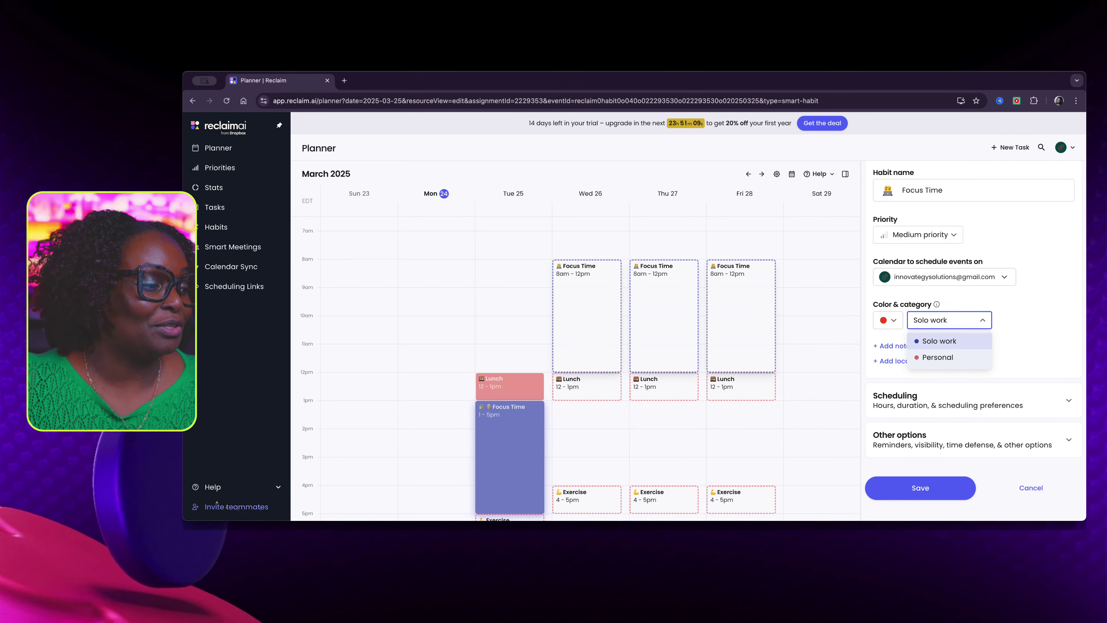
key("Escape")
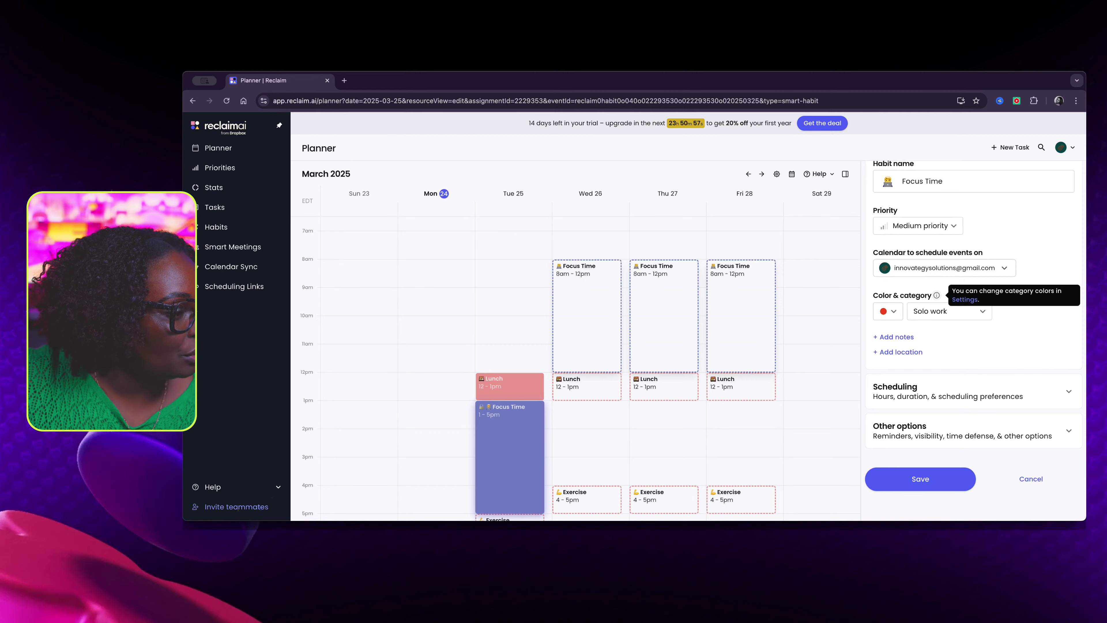
Step: Leave the habit editor without saving and open the category color settings
left_click(964, 299)
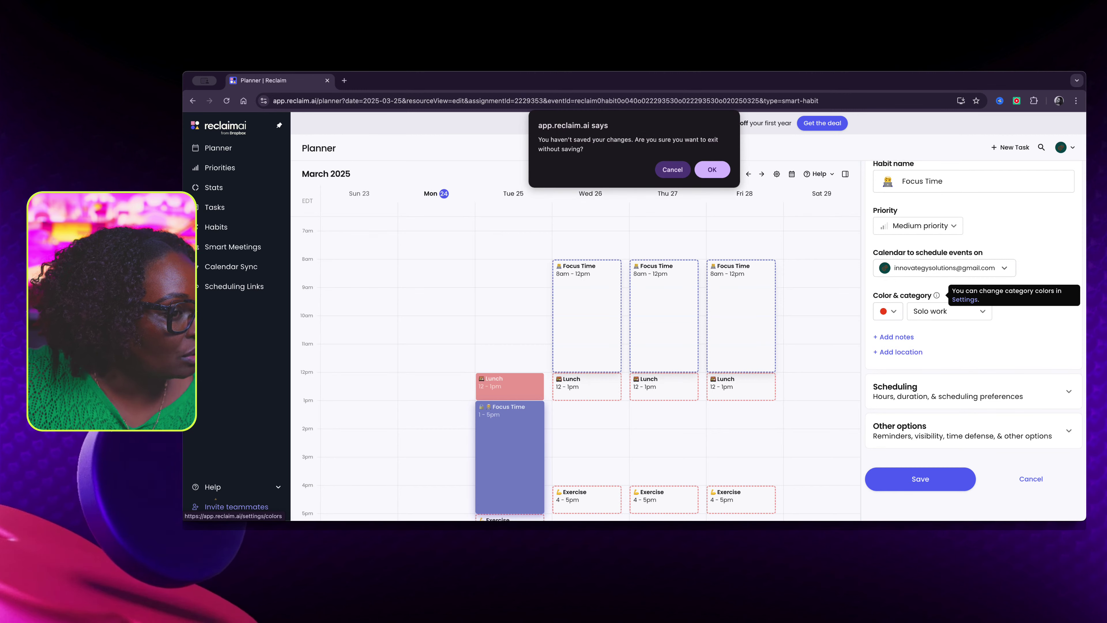
left_click(712, 169)
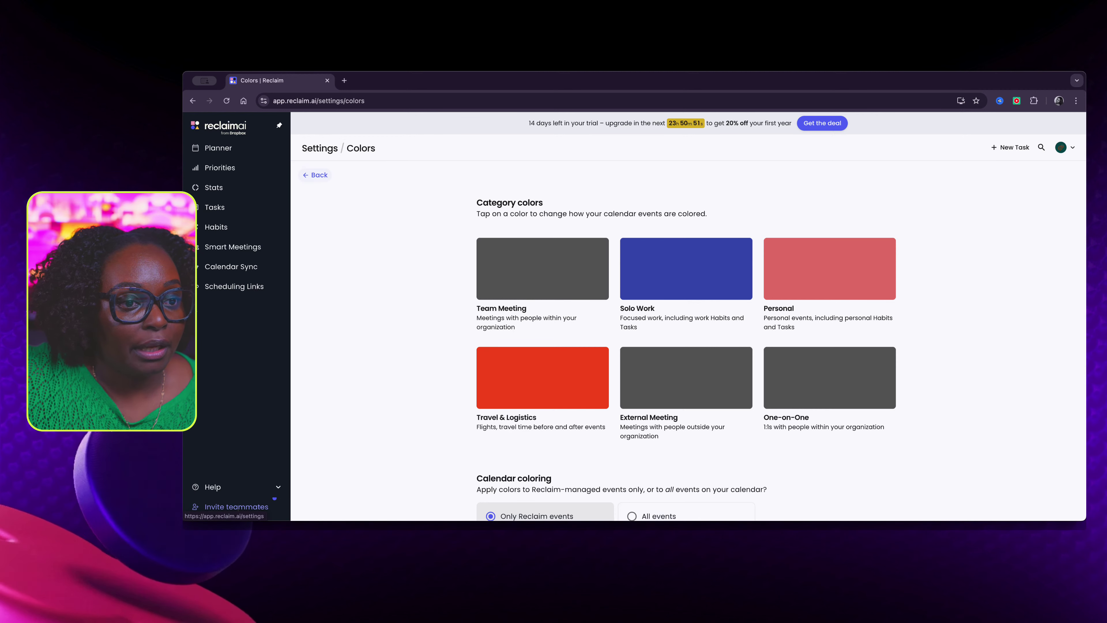
left_click(315, 174)
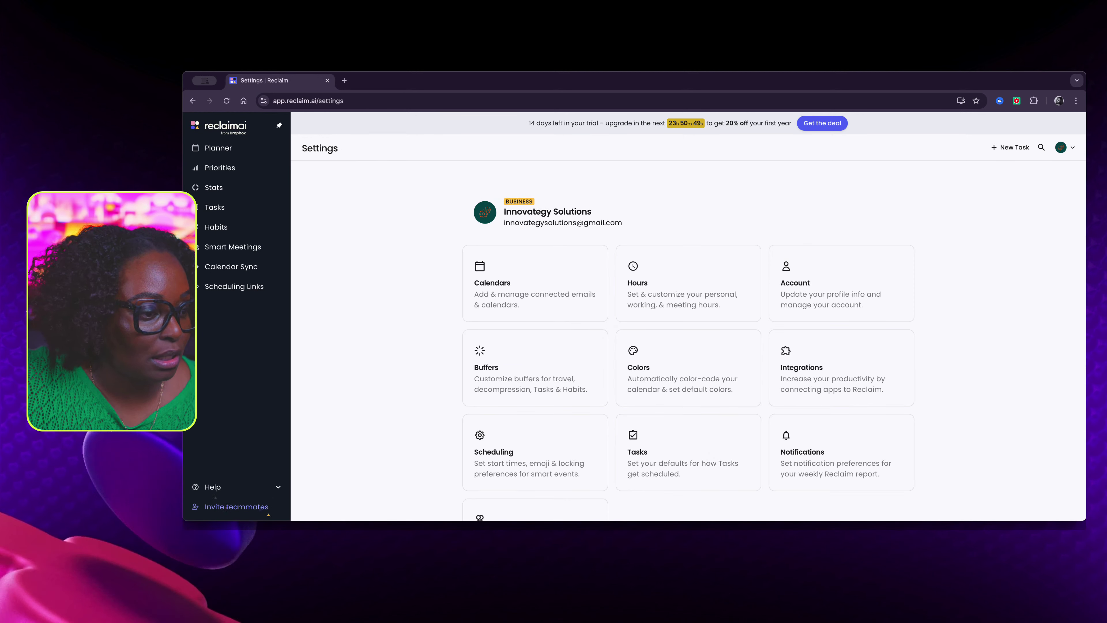
scroll(688, 349, "down", 2)
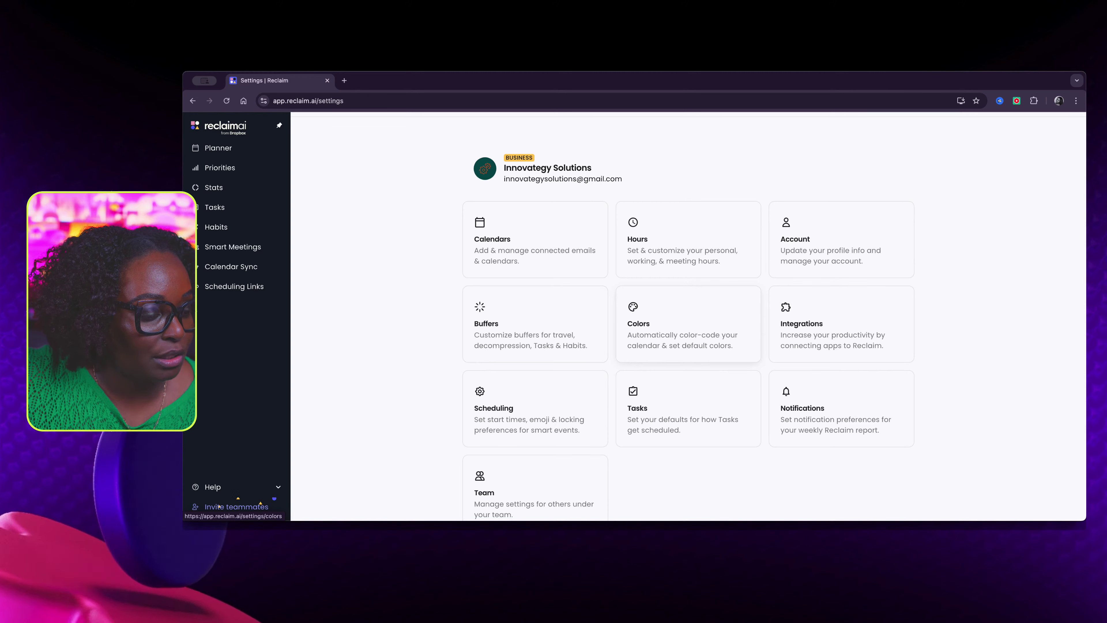
left_click(661, 323)
scroll(660, 345, "down", 1)
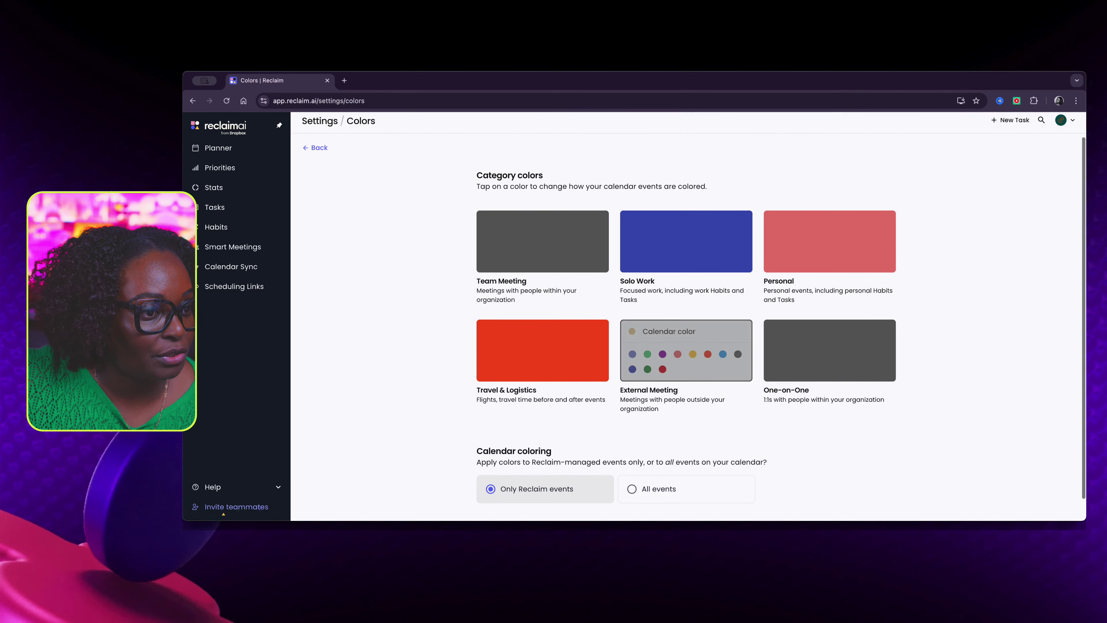
Step: Set the category colors to Grape for Team Meeting, orange-red for Solo Work and light blue for Personal
mouse_move(543, 242)
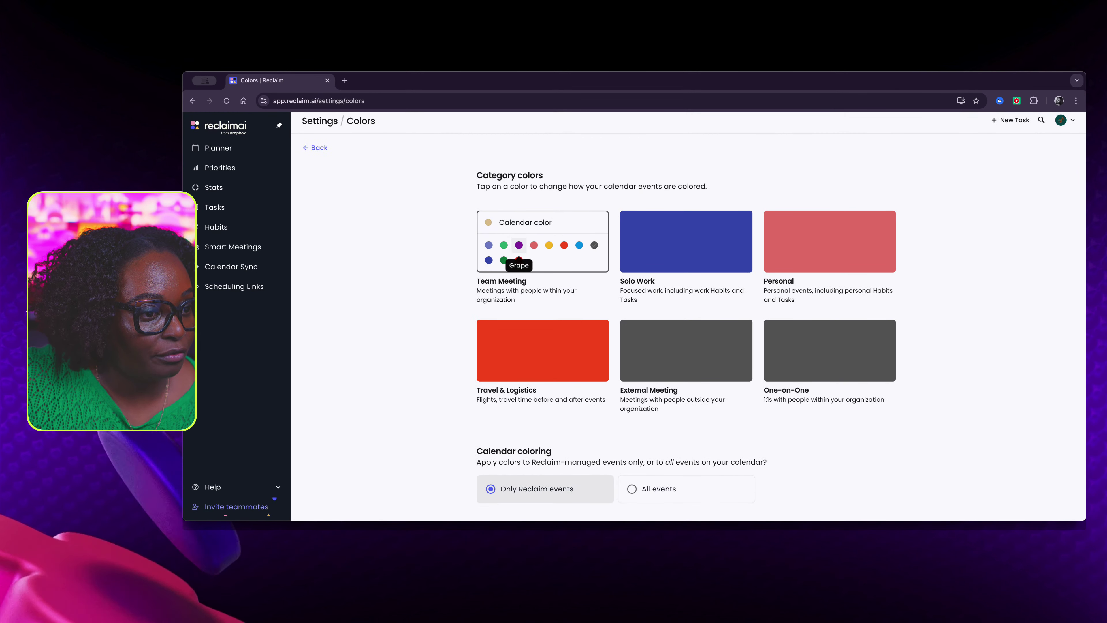
scroll(689, 306, "up", 1)
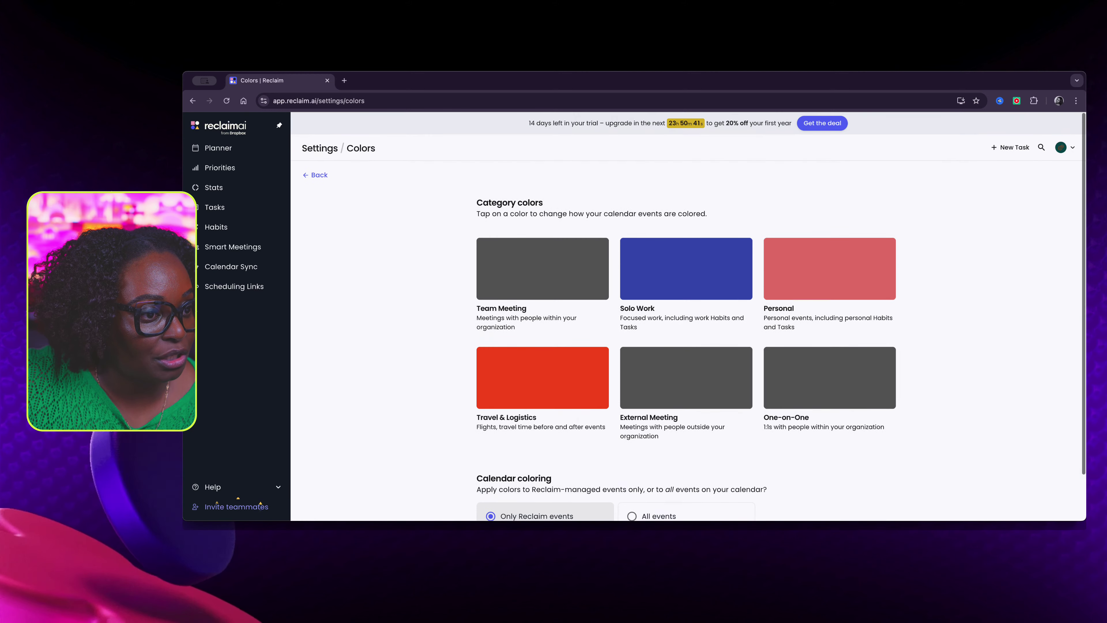
scroll(689, 305, "down", 1)
mouse_move(587, 238)
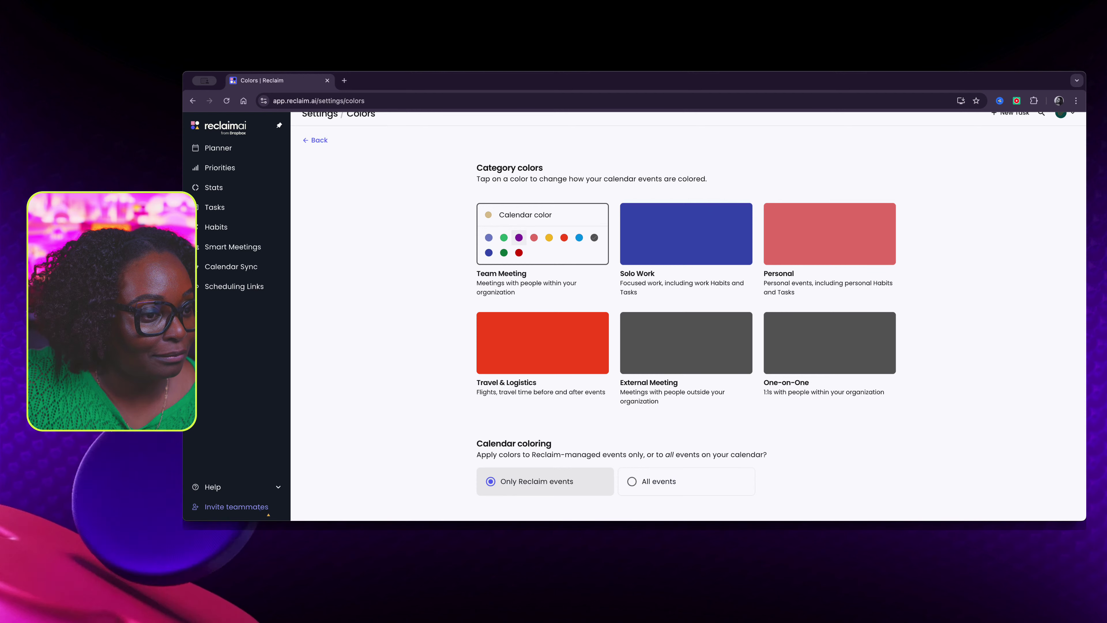
left_click(519, 237)
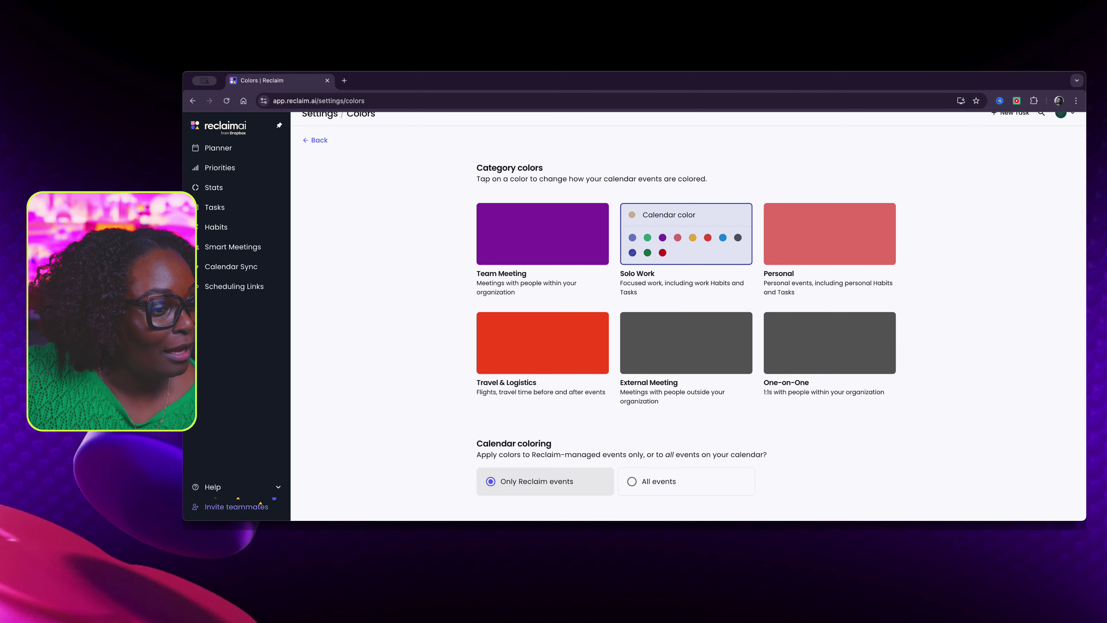
mouse_move(678, 237)
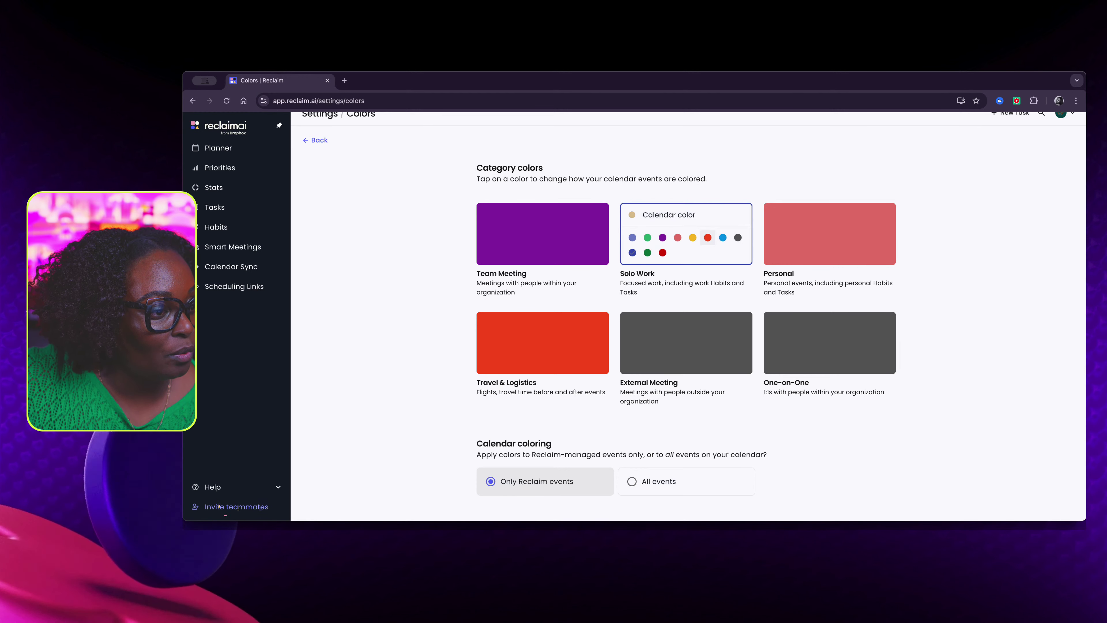
left_click(708, 237)
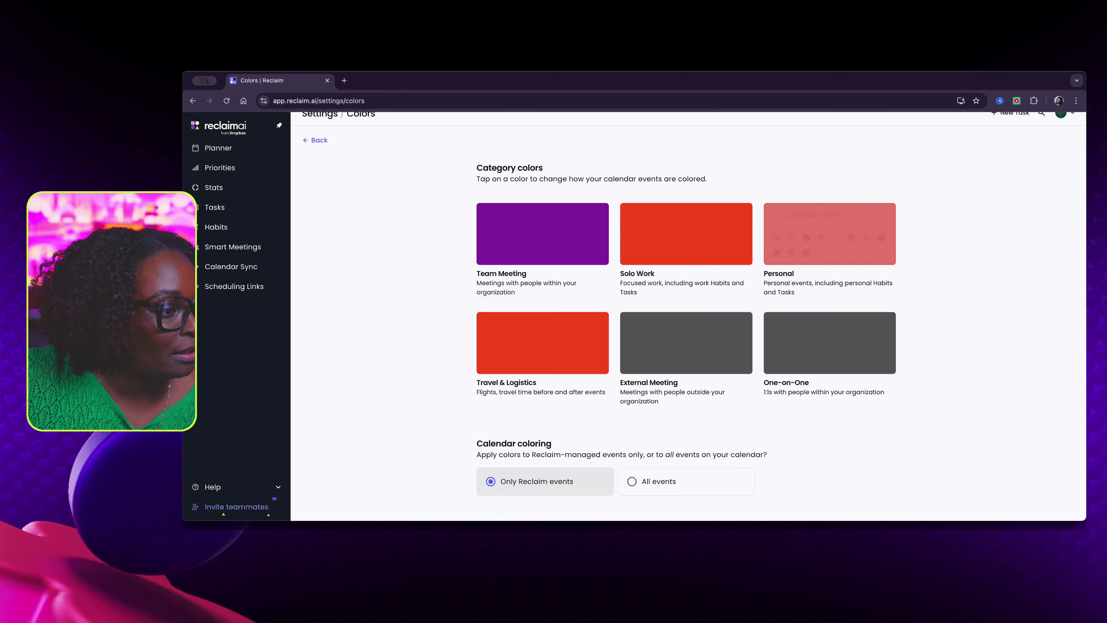
left_click(806, 252)
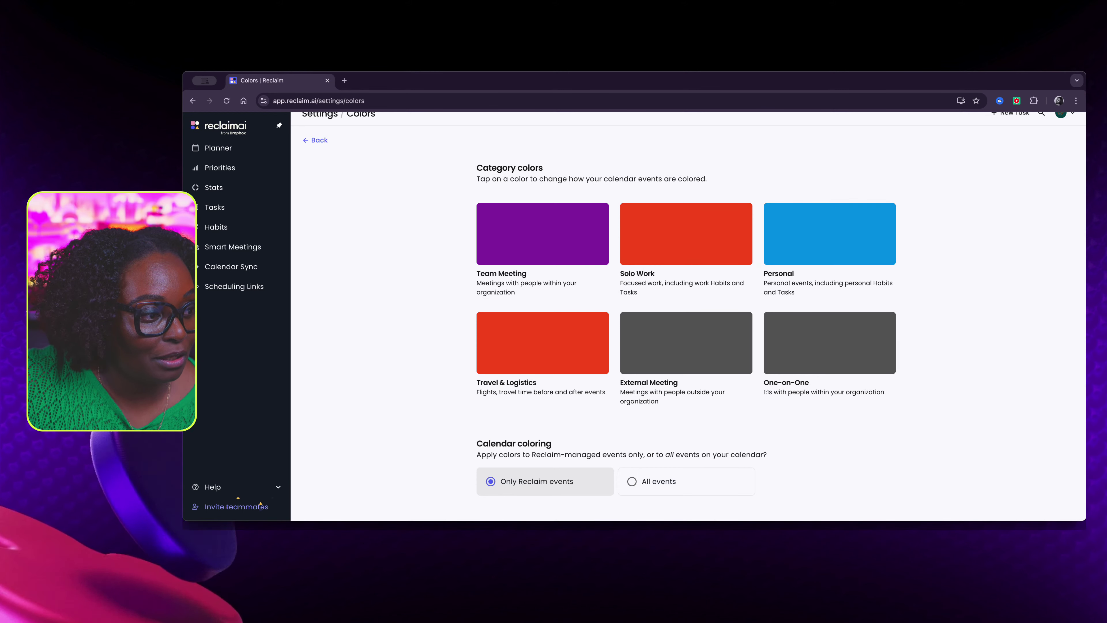
Step: Set the category colors to light green for Travel & Logistics, Tomato for External Meeting and lavender for One-on-One
mouse_move(543, 342)
scroll(543, 336, "down", 1)
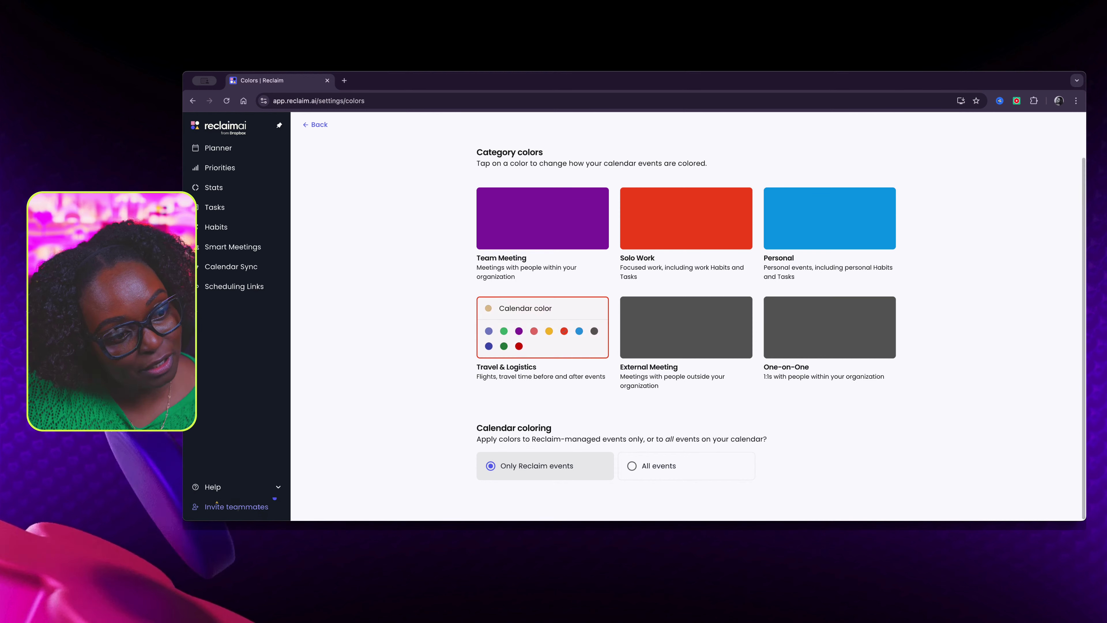
left_click(504, 331)
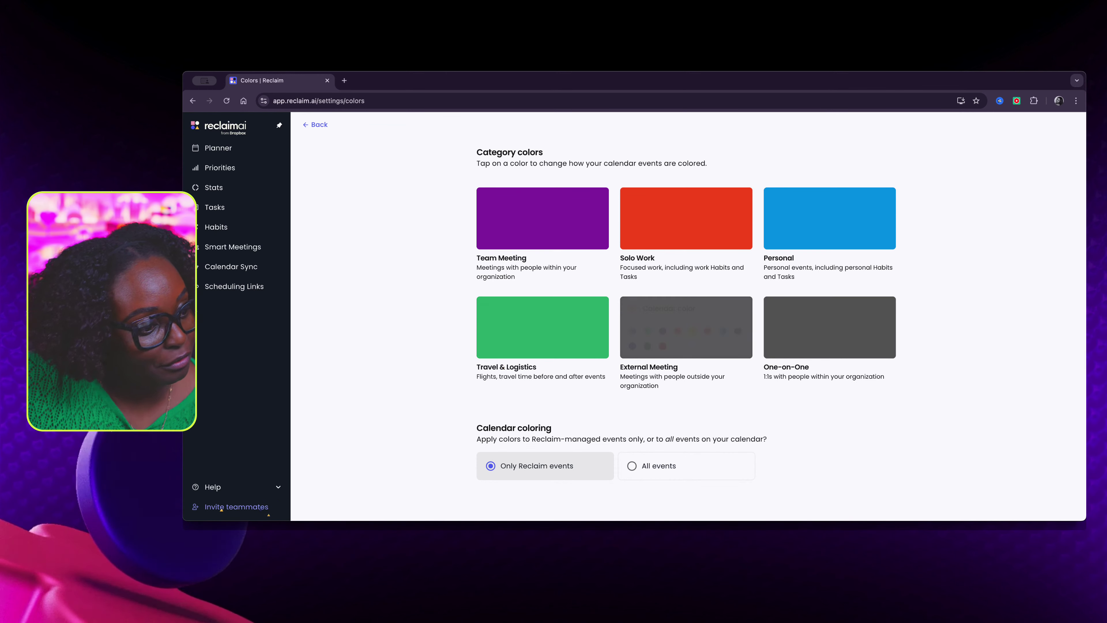
mouse_move(693, 332)
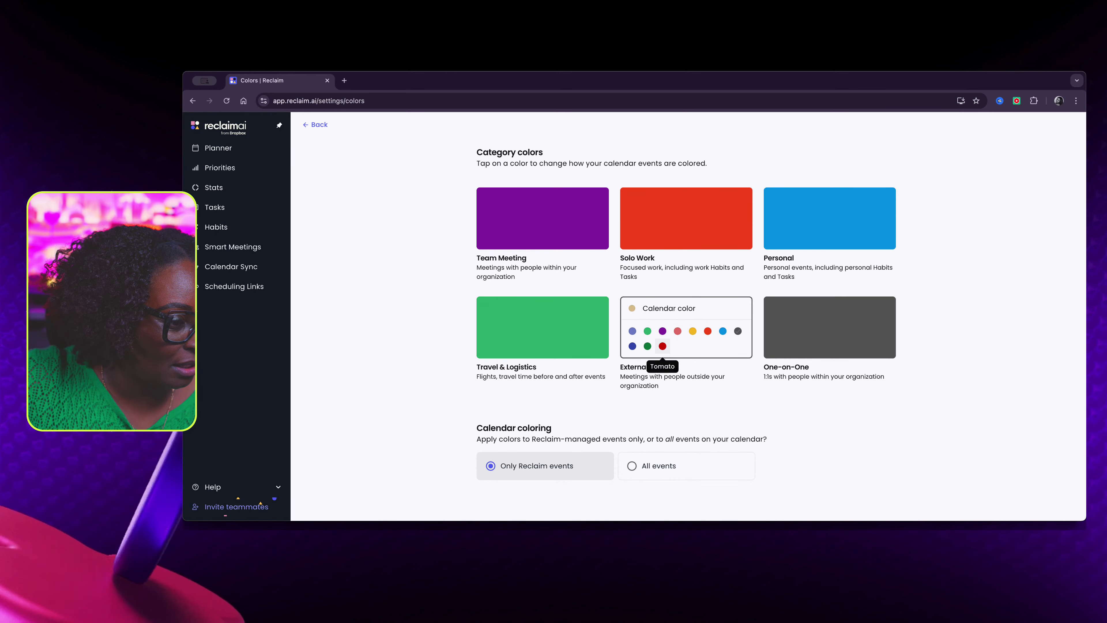
left_click(663, 346)
mouse_move(828, 332)
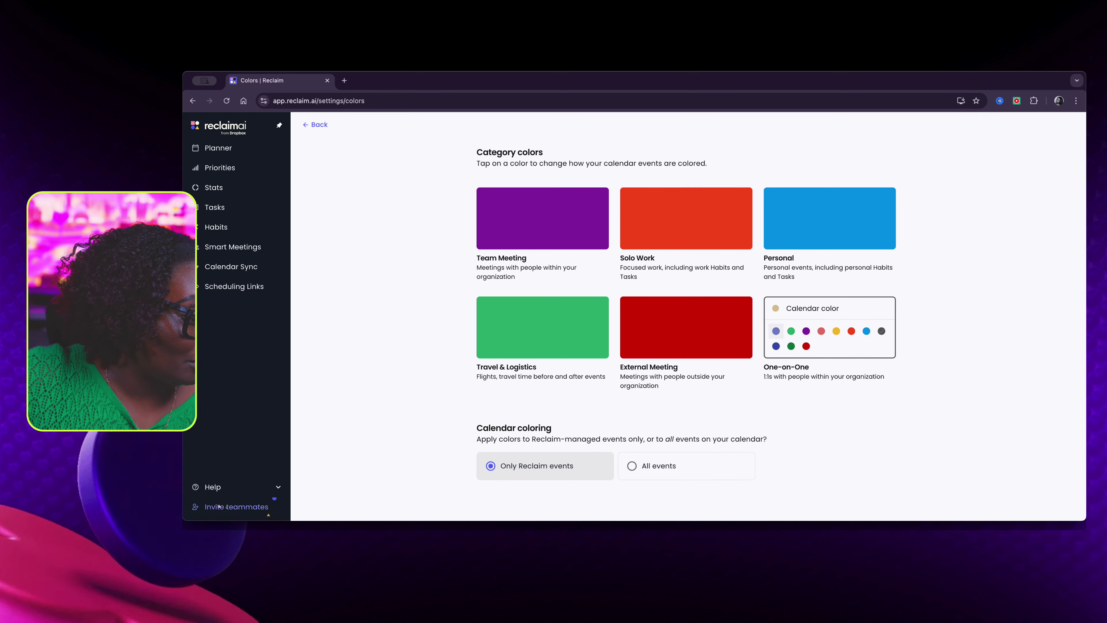
left_click(776, 331)
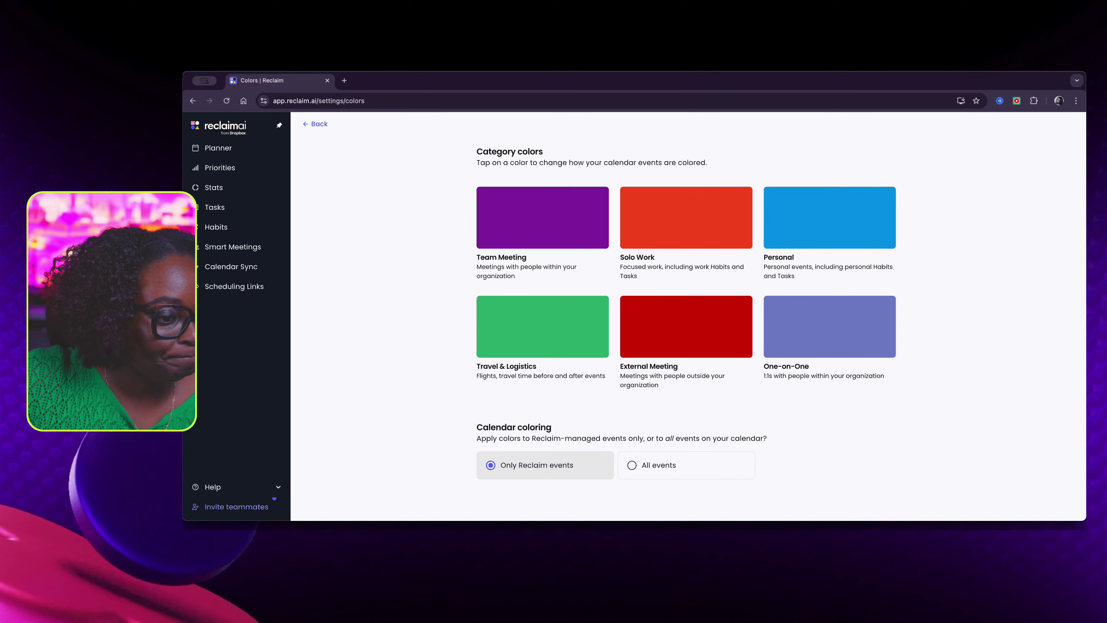
Step: Return to the settings overview and open the Scheduling settings
scroll(688, 316, "up", 2)
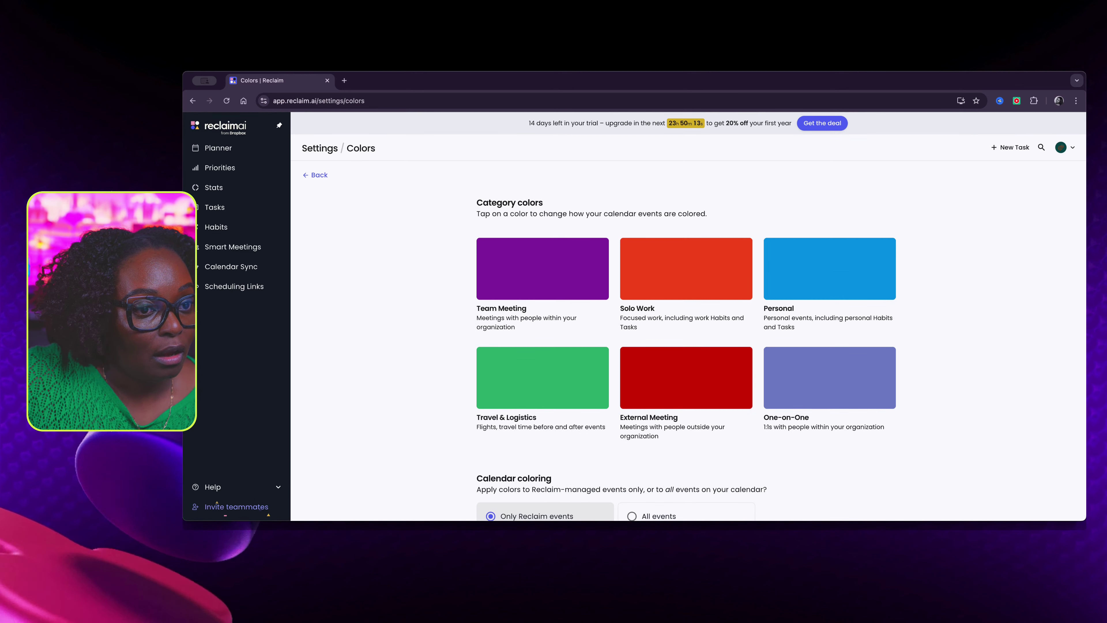
left_click(316, 175)
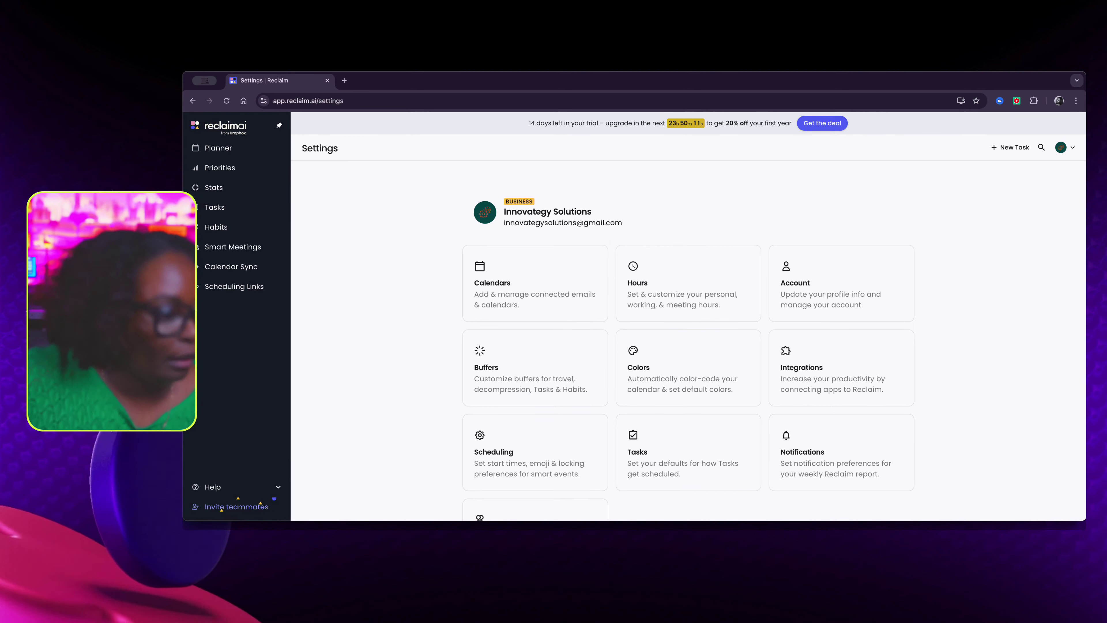
scroll(688, 317, "down", 3)
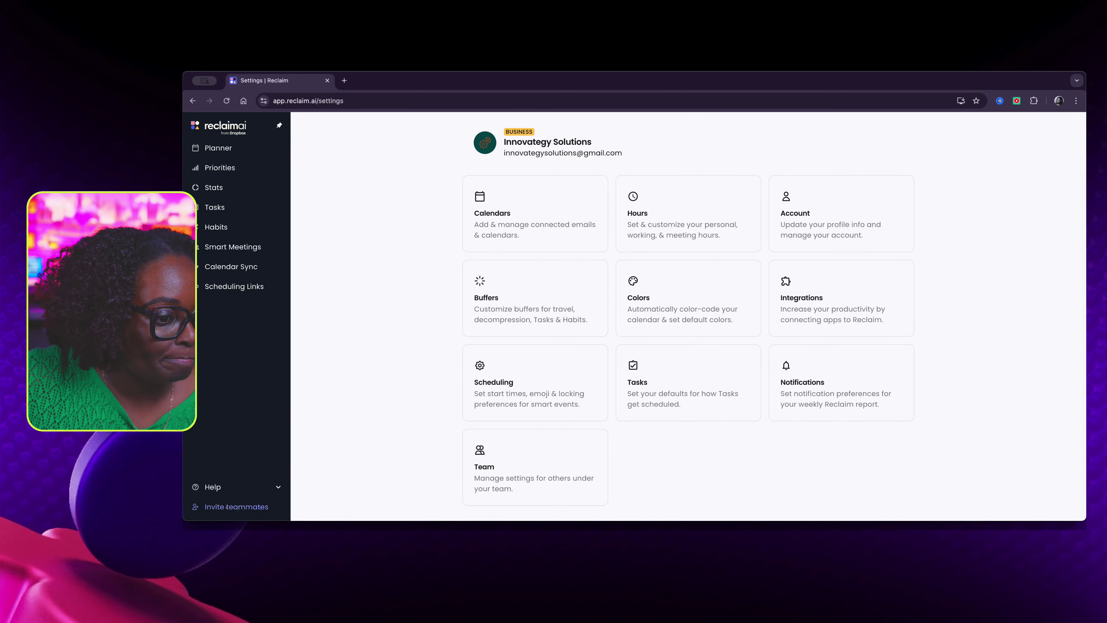
left_click(536, 383)
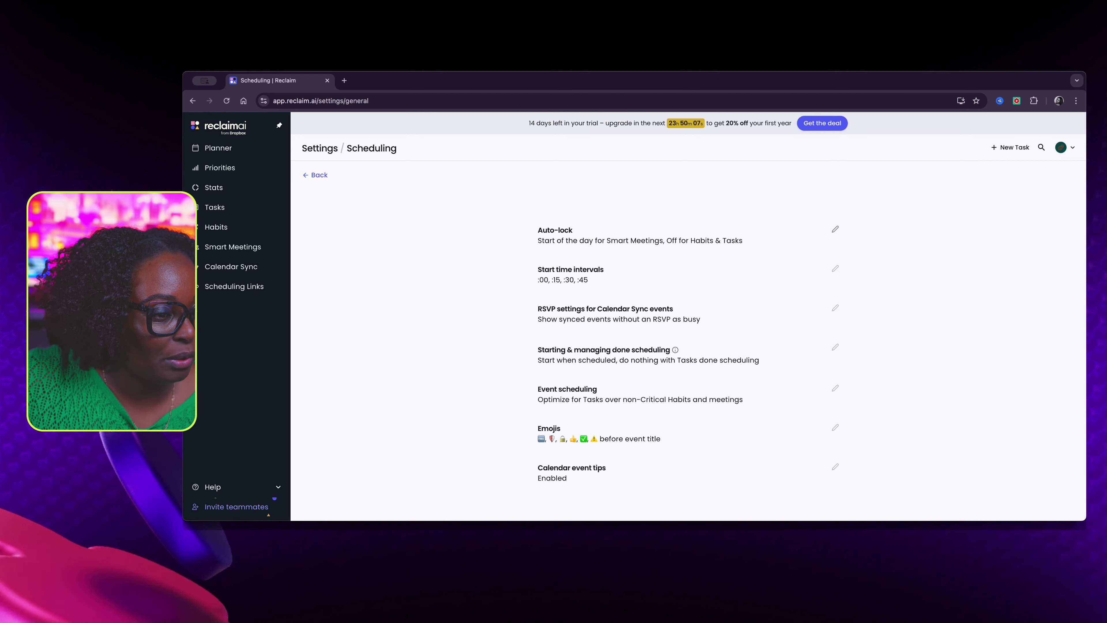
Step: Limit the start time intervals to :00 and :30 by removing :45 and :15
scroll(688, 317, "down", 1)
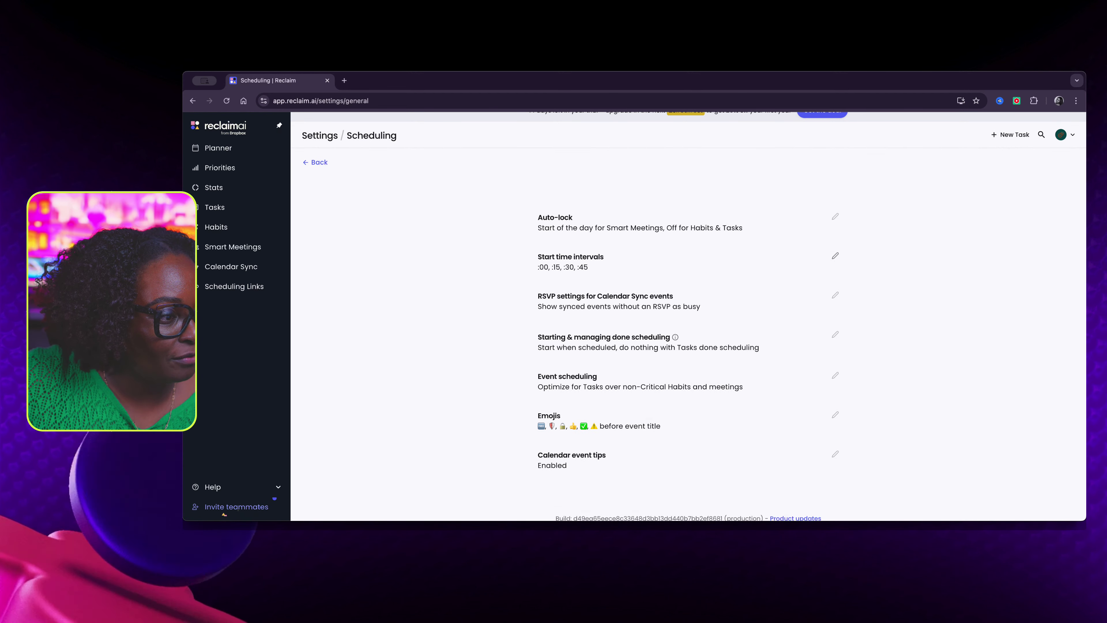
left_click(835, 256)
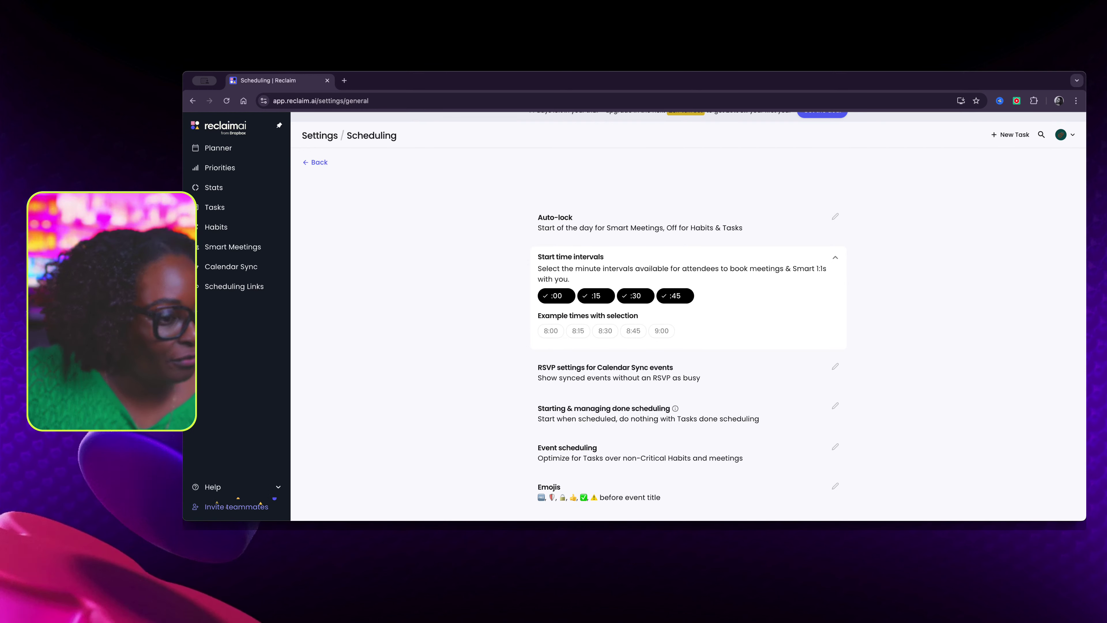
left_click(676, 295)
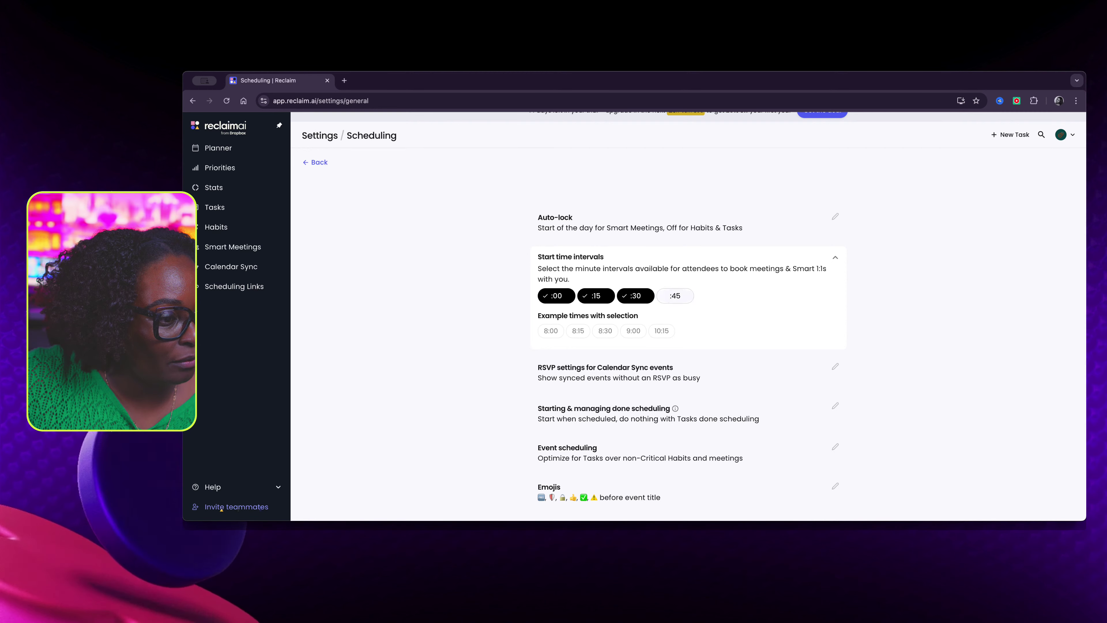
left_click(596, 296)
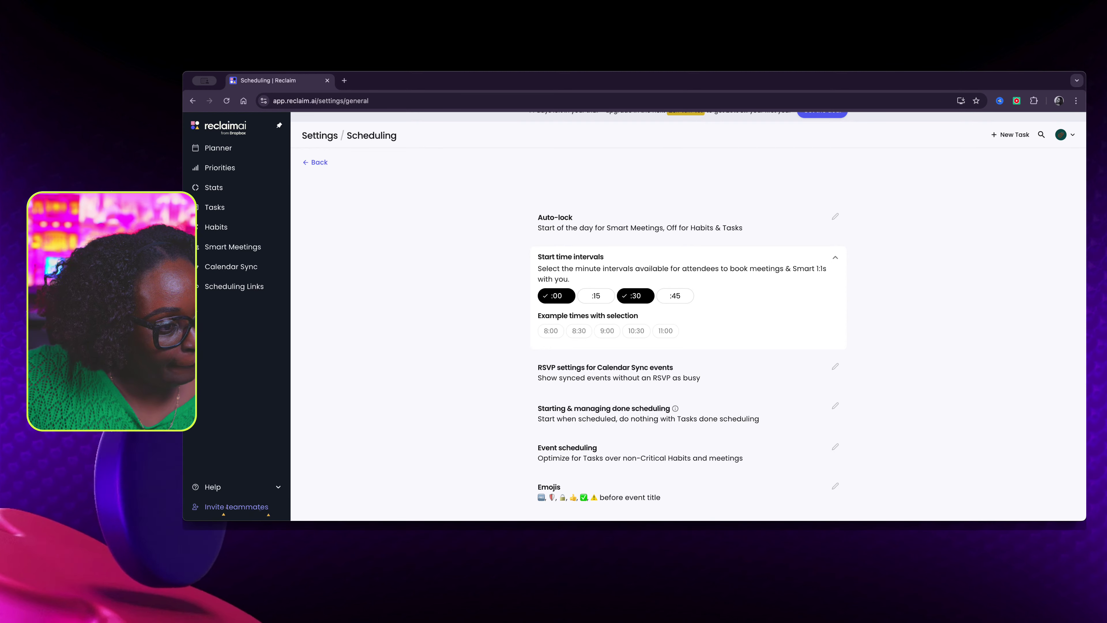
left_click(835, 258)
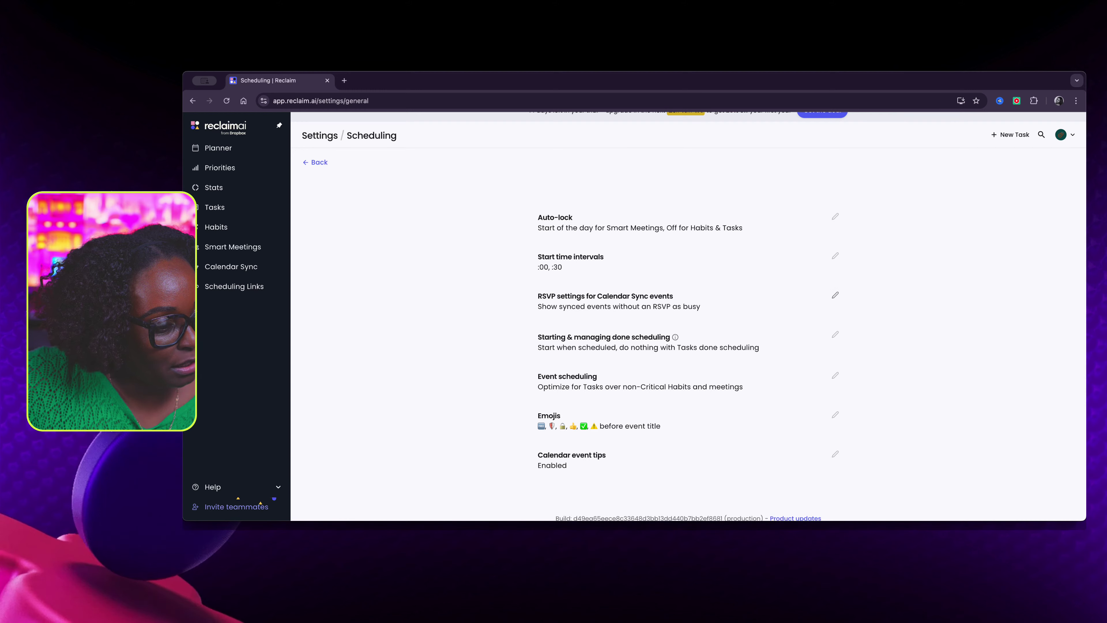
Step: Return to the settings overview, open the Hours settings and expand Working Hours
scroll(688, 316, "down", 1)
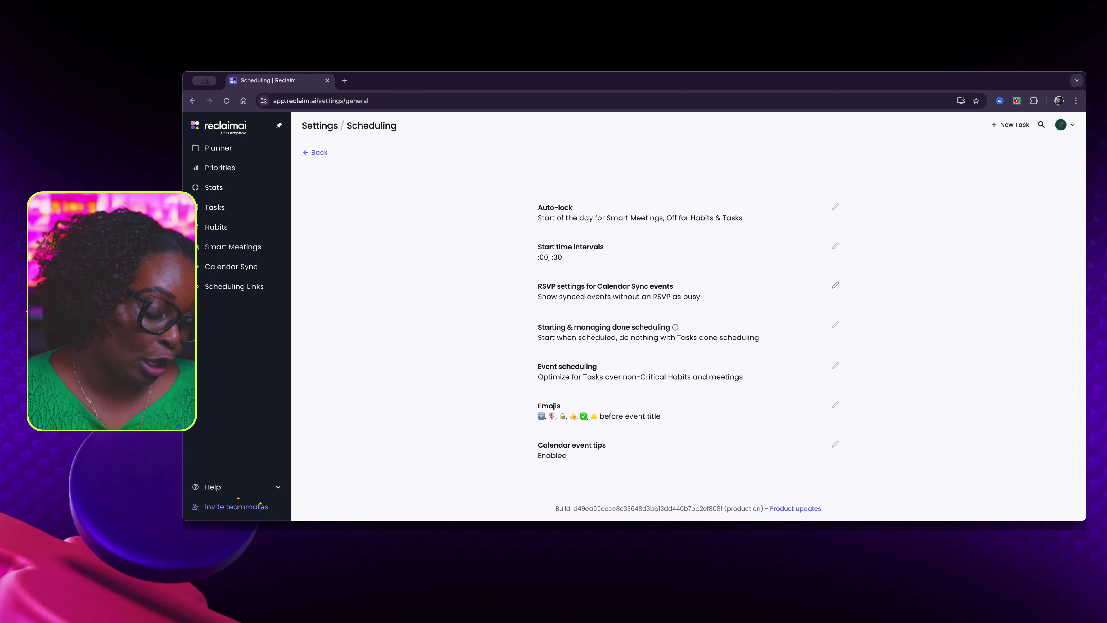
scroll(836, 285, "up", 1)
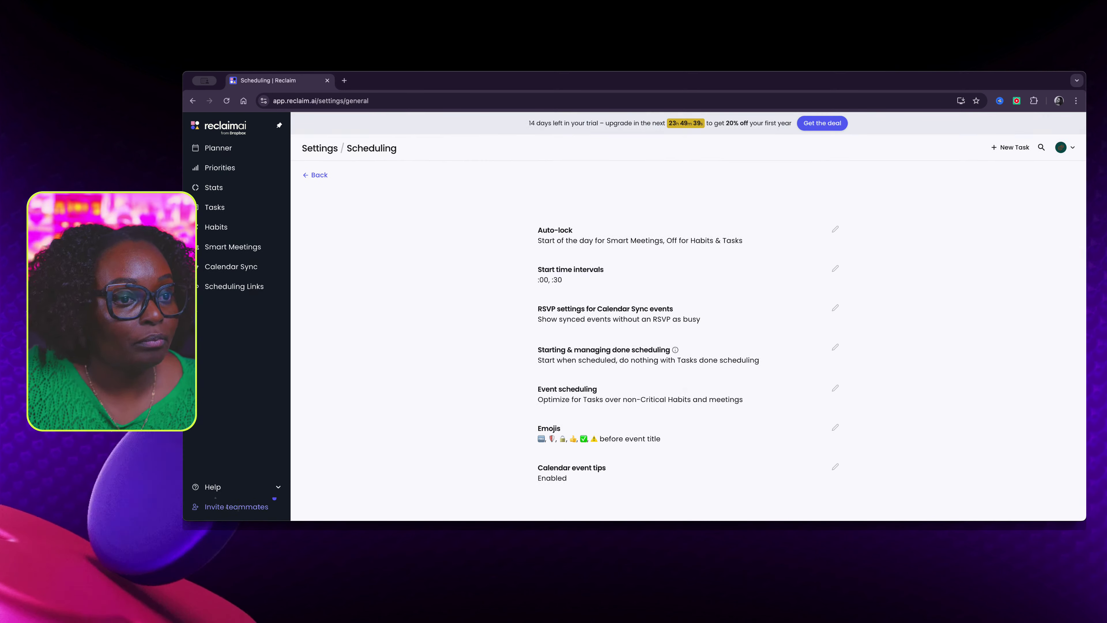
left_click(315, 175)
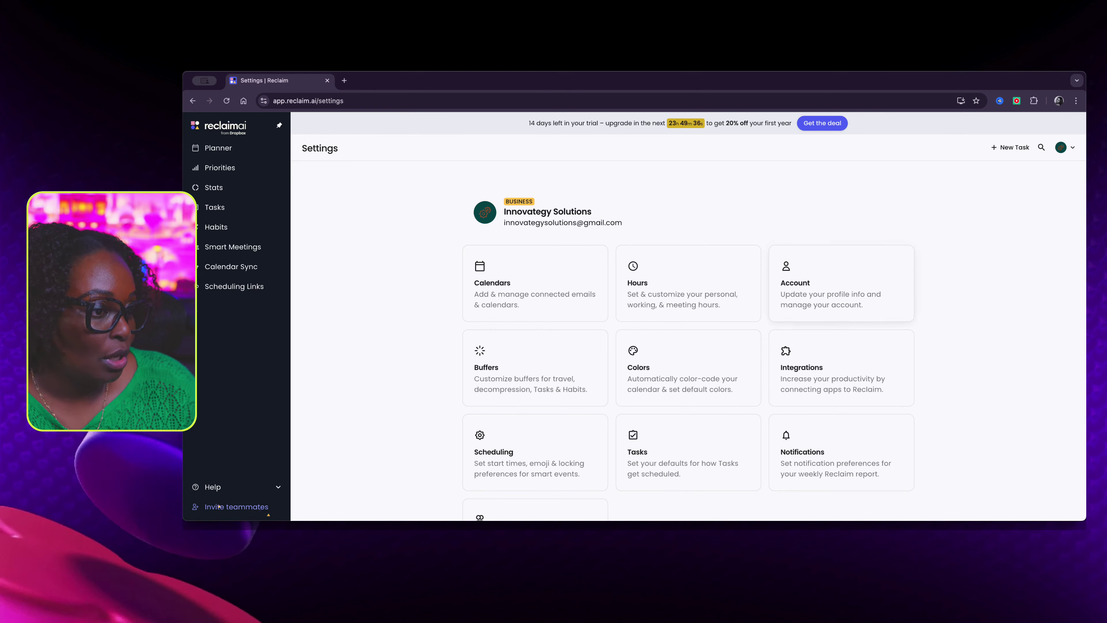
left_click(674, 268)
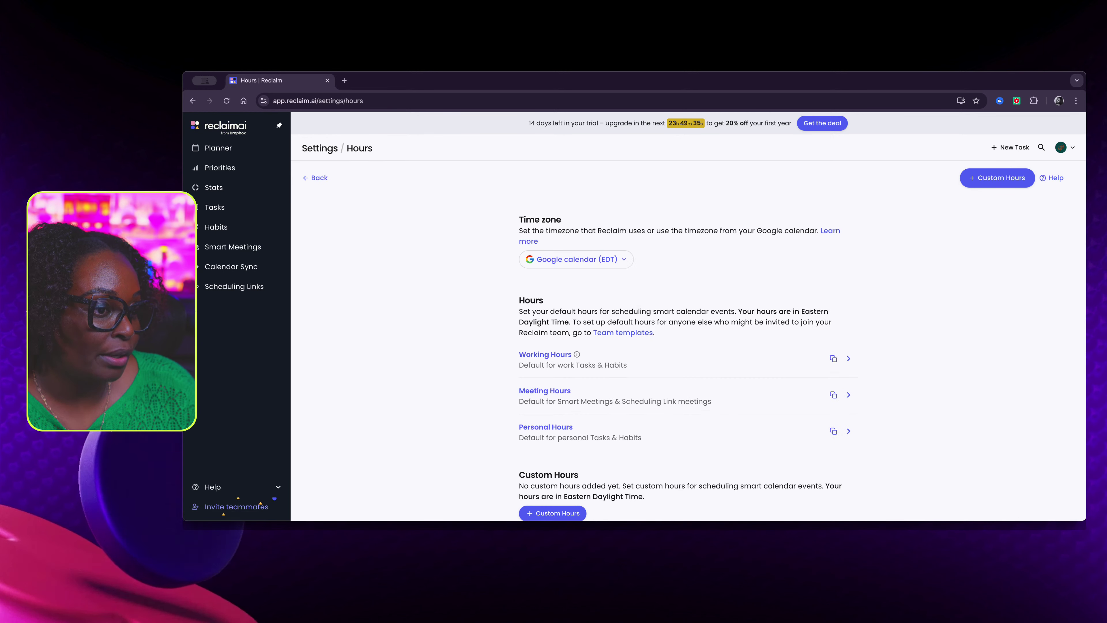
scroll(679, 314, "down", 2)
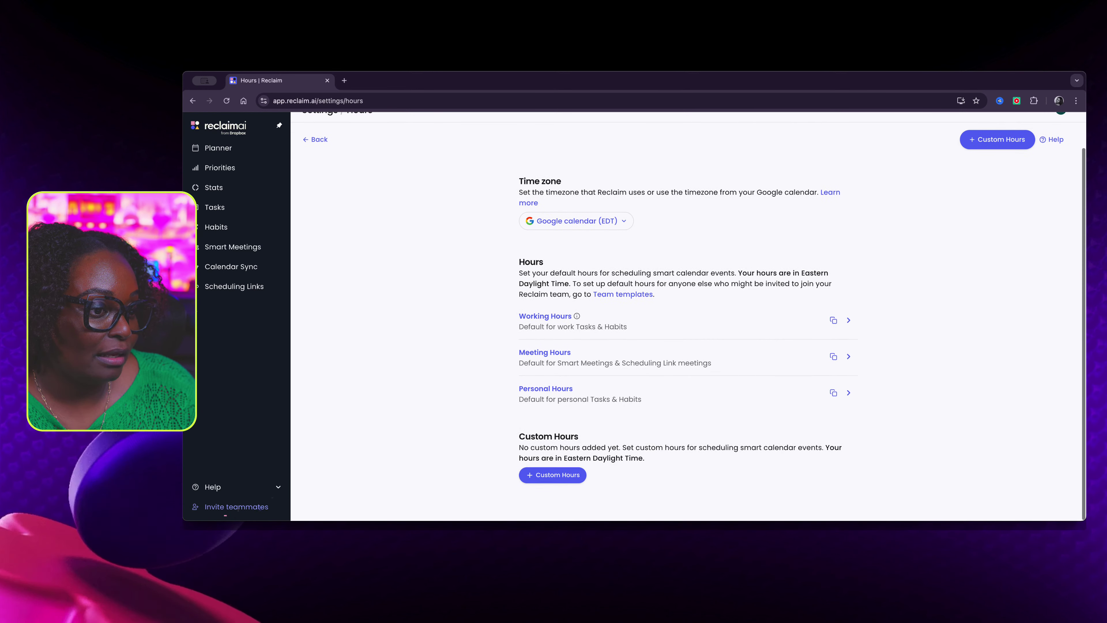
mouse_move(576, 316)
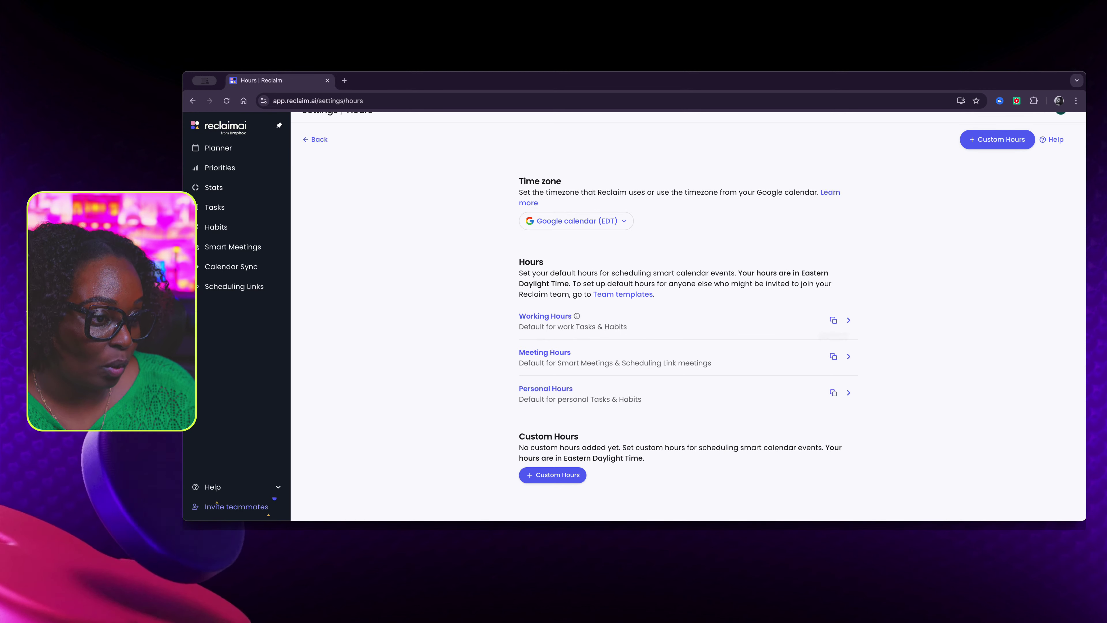
left_click(545, 315)
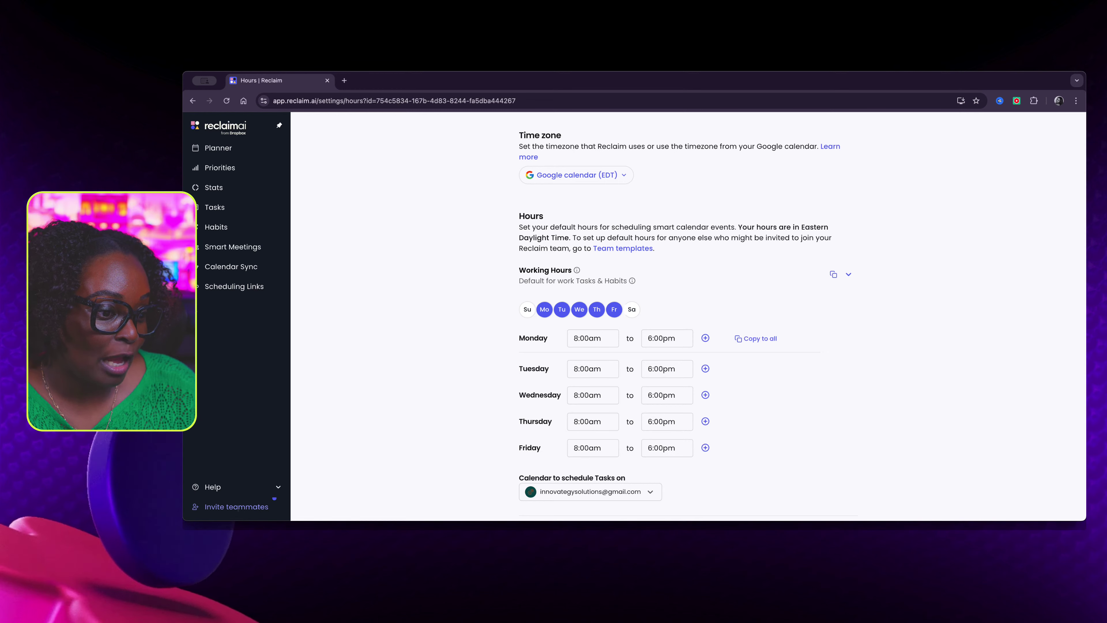
Step: Try to clear Friday's start and end times in the working hours
left_click_drag(603, 448, 573, 448)
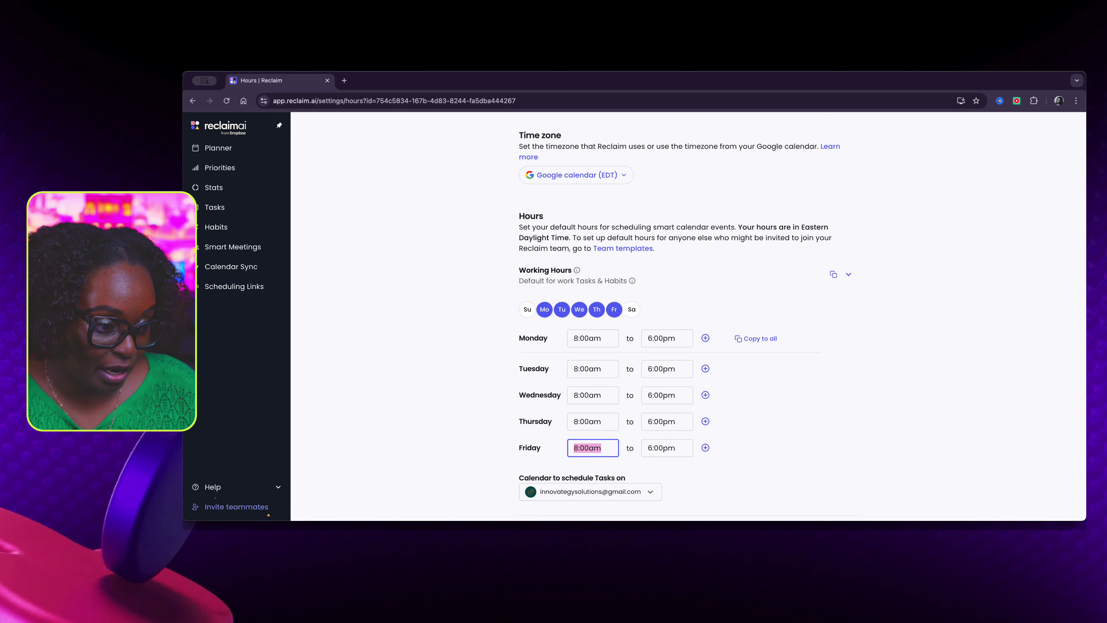
key("BackSpace")
left_click(663, 448)
key("BackSpace")
key("BackSpace")
key("BackSpace")
key("BackSpace")
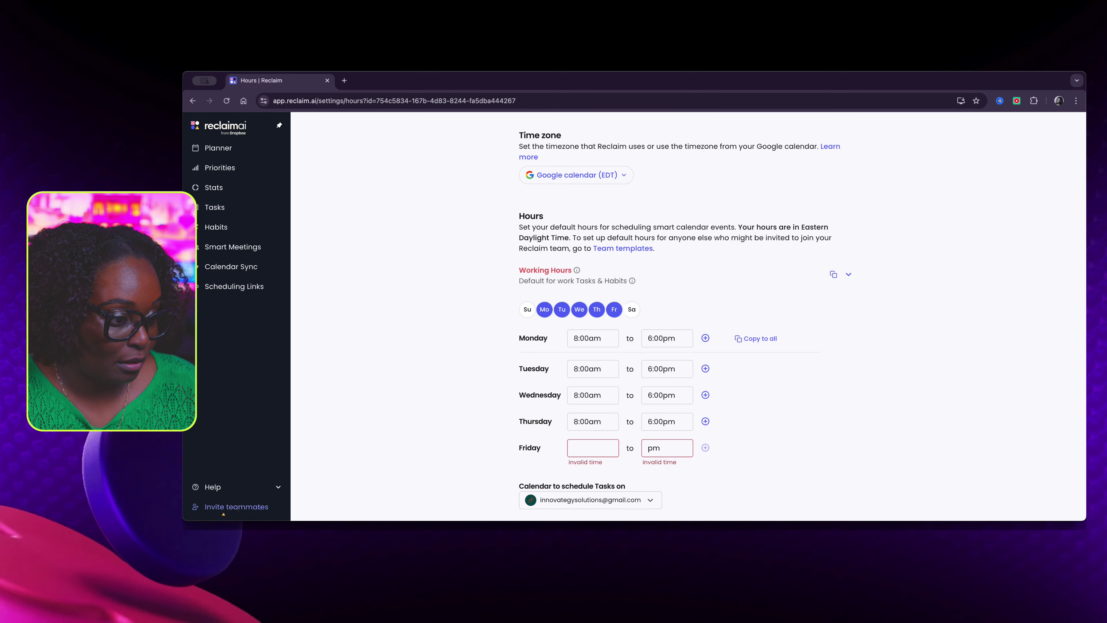
key("shift+End")
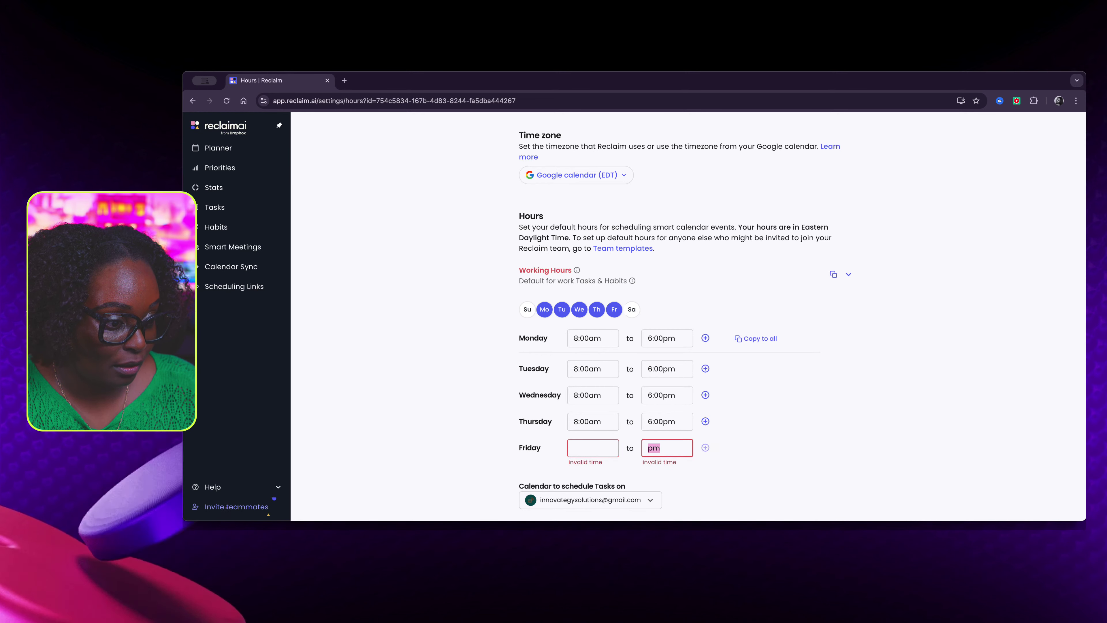
key("BackSpace")
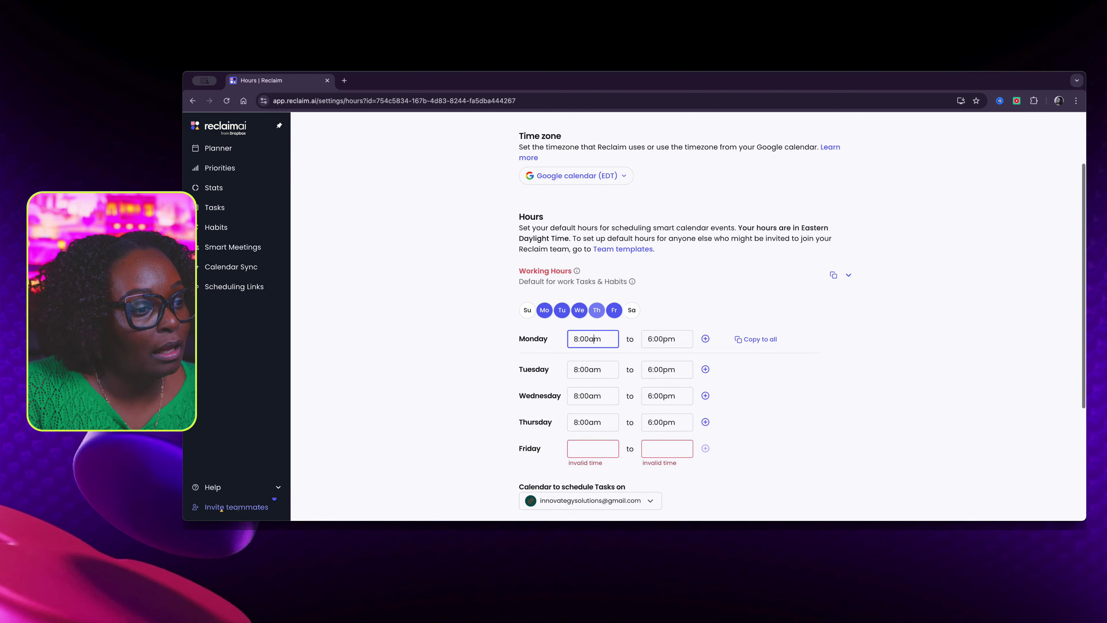
Step: Remove Friday and Monday from the working hours
left_click(614, 310)
scroll(544, 309, "down", 1)
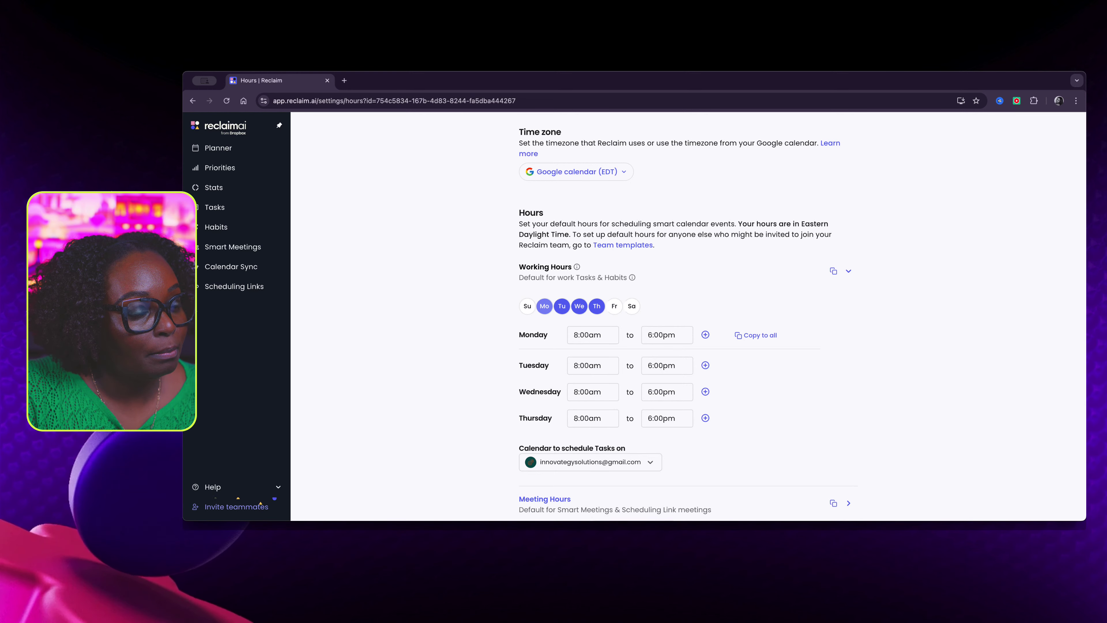
left_click(545, 305)
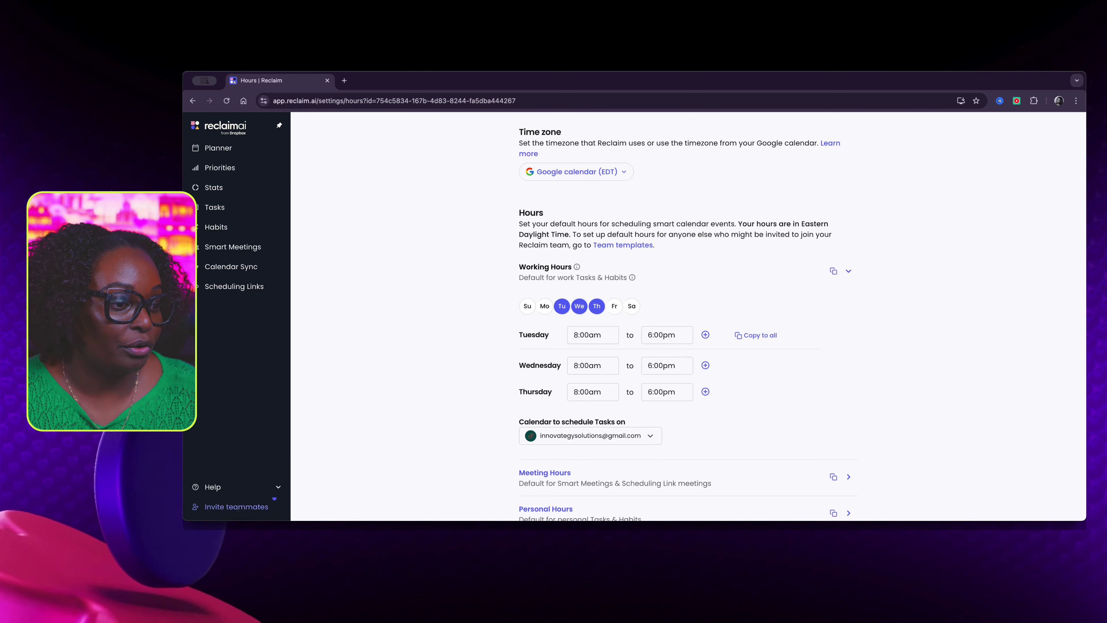
Step: Set the working hours to 9:00am–2:00pm on Tuesday and 12:00am–5:00pm on Wednesday
left_click(575, 334)
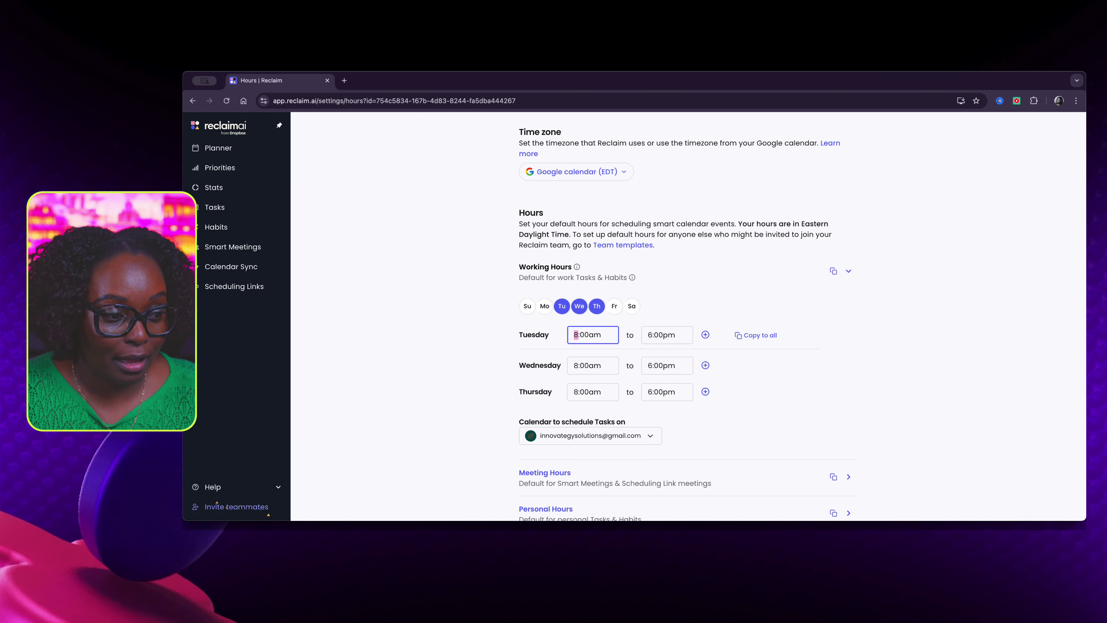
type("9")
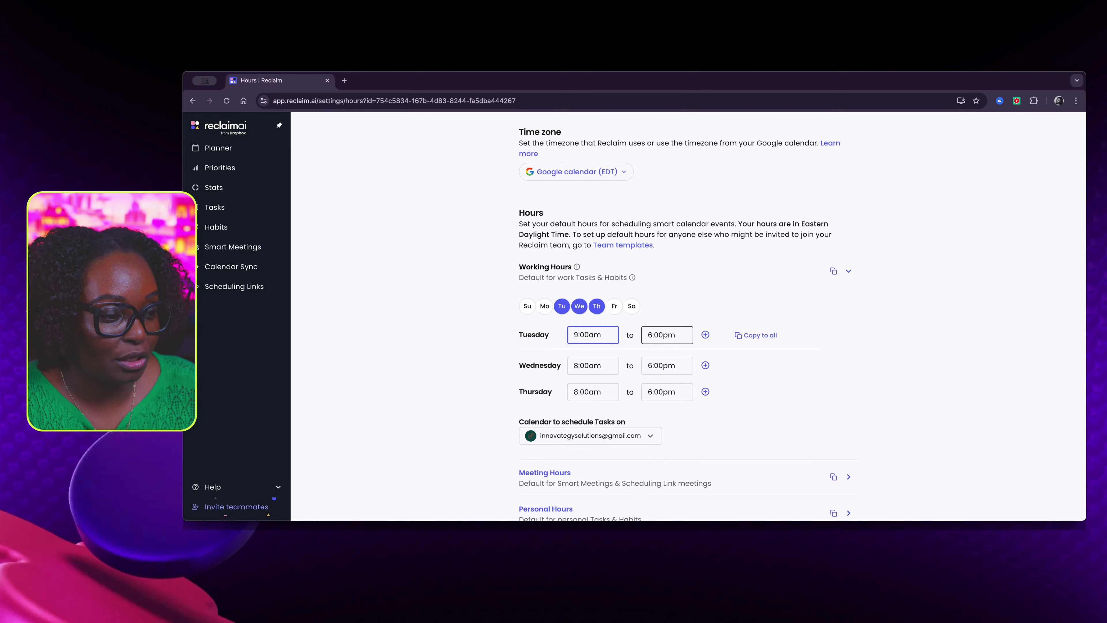
key("Tab")
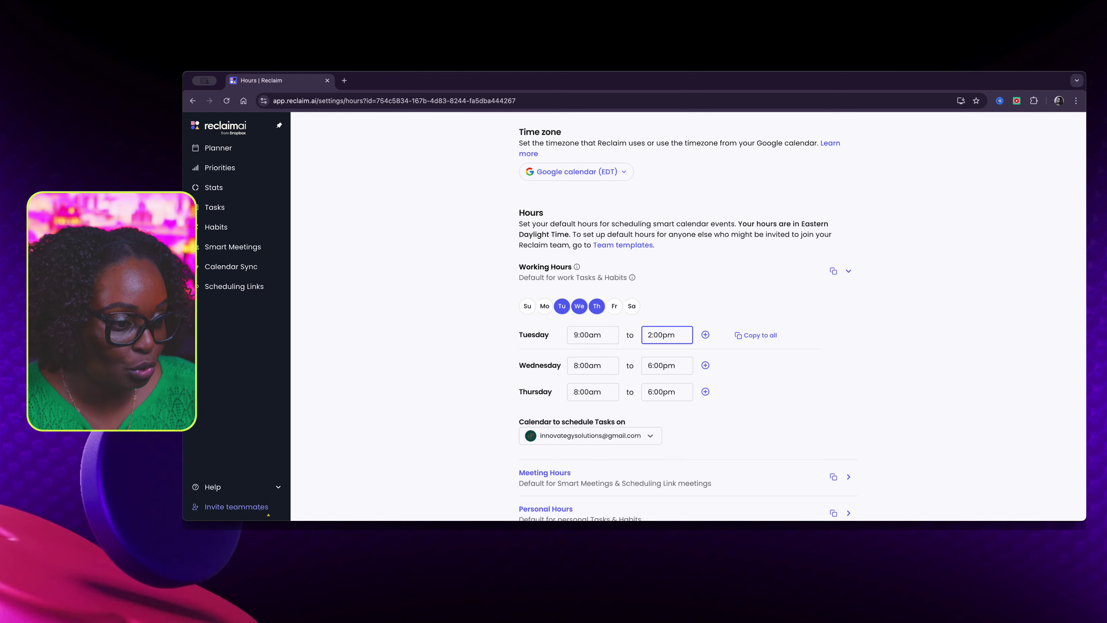
left_click(575, 365)
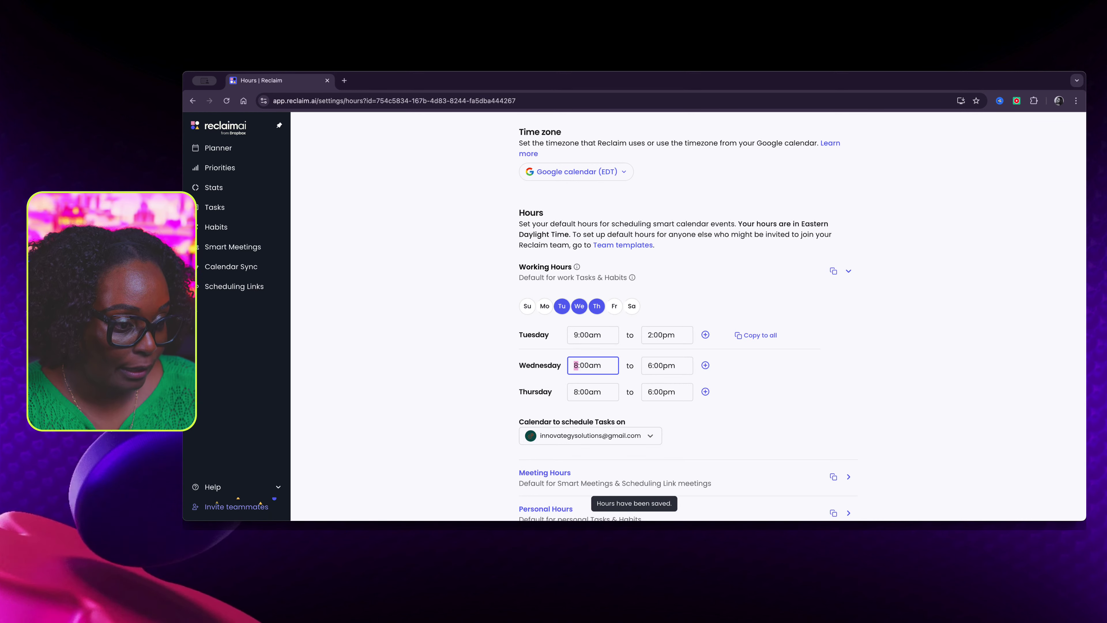
type("12")
key("Tab")
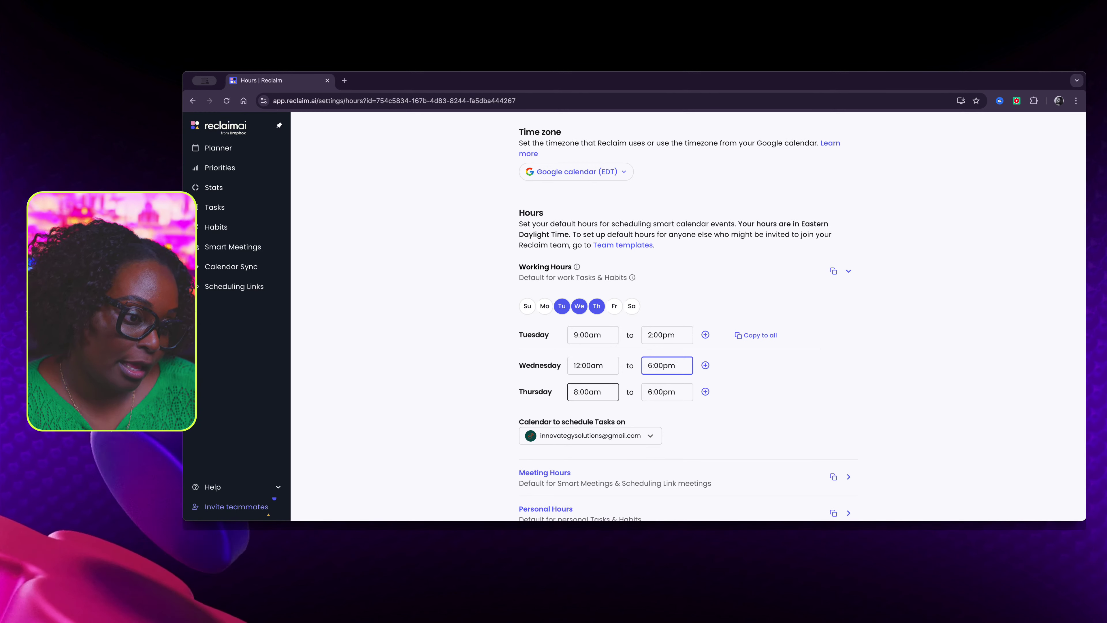
Step: Set Thursday's working hours to 9:00am–2:00pm
left_click(576, 391)
type("9")
key("Tab")
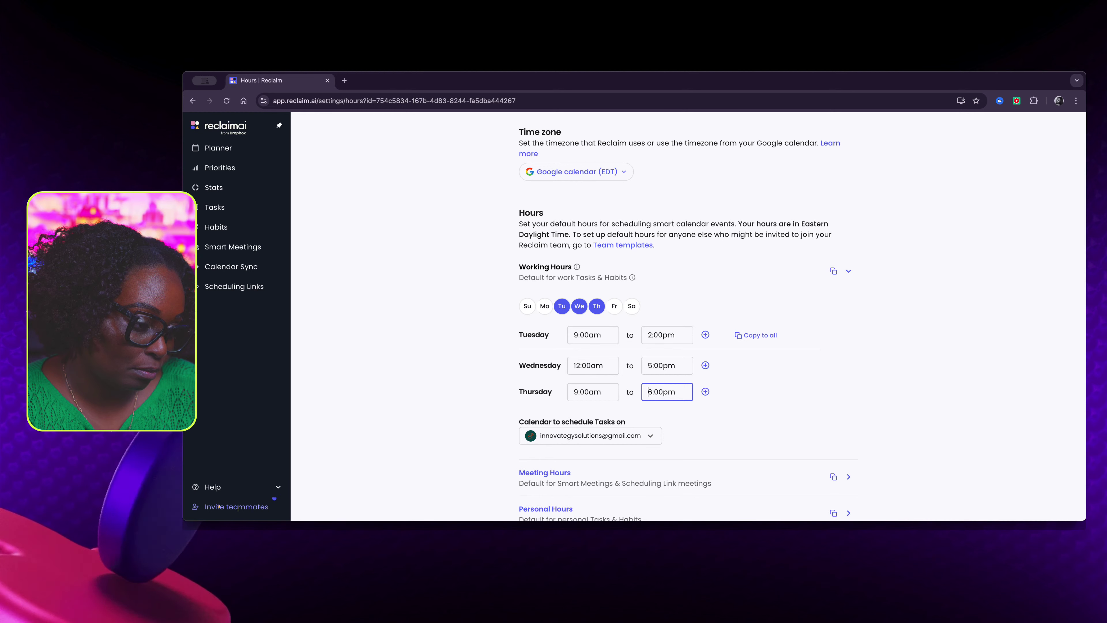
type("2")
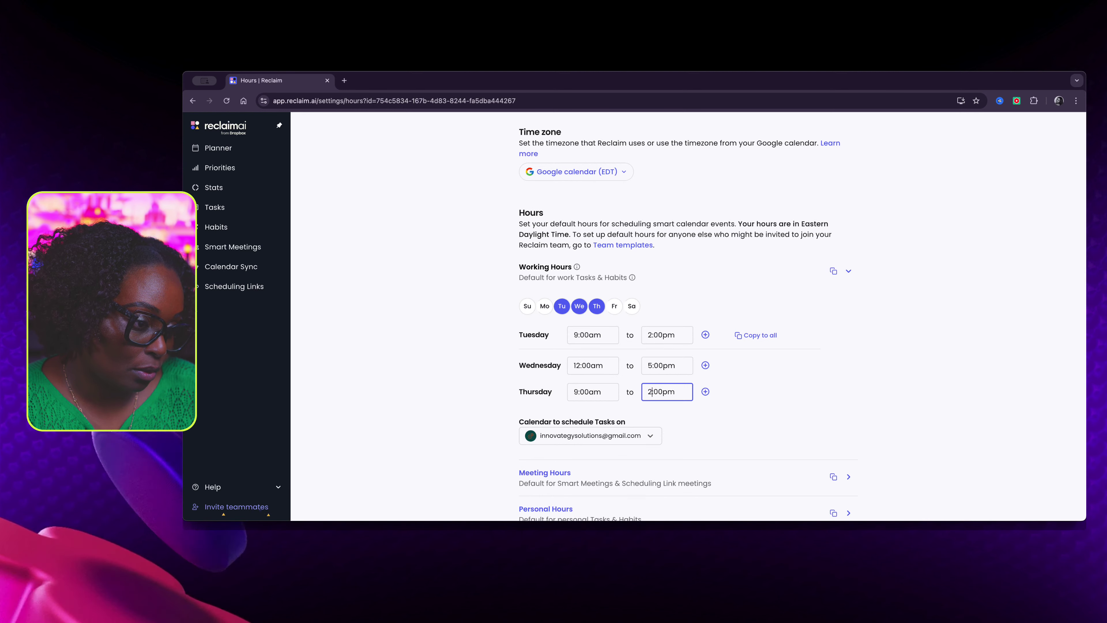
key("Tab")
Step: Expand Meeting Hours and remove Friday, Monday and Wednesday from the available days
scroll(802, 318, "down", 5)
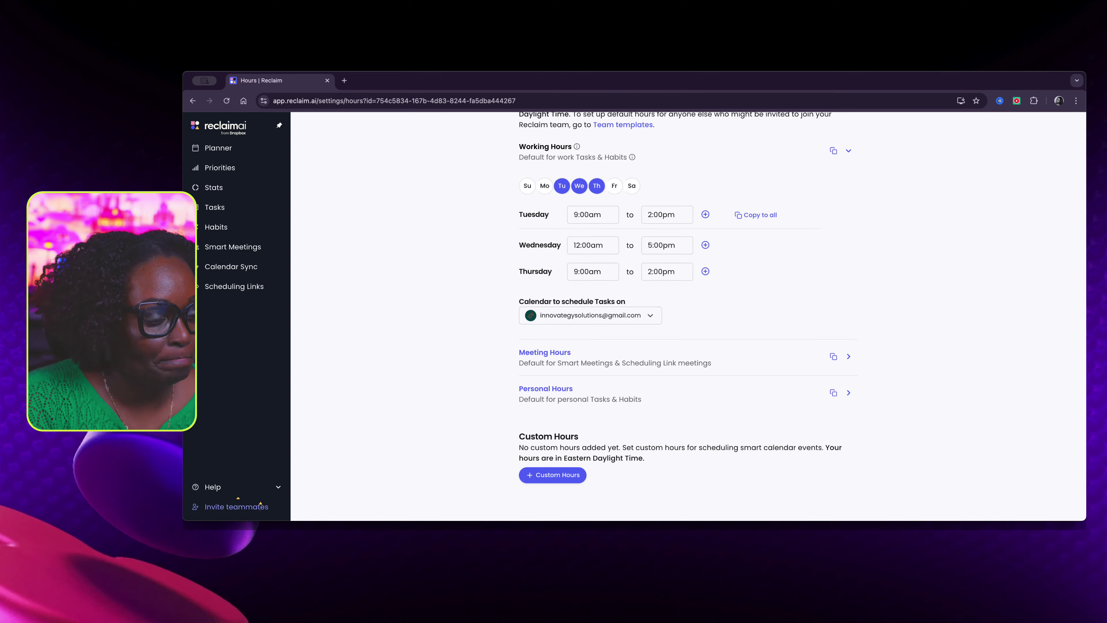
scroll(257, 511, "up", 5)
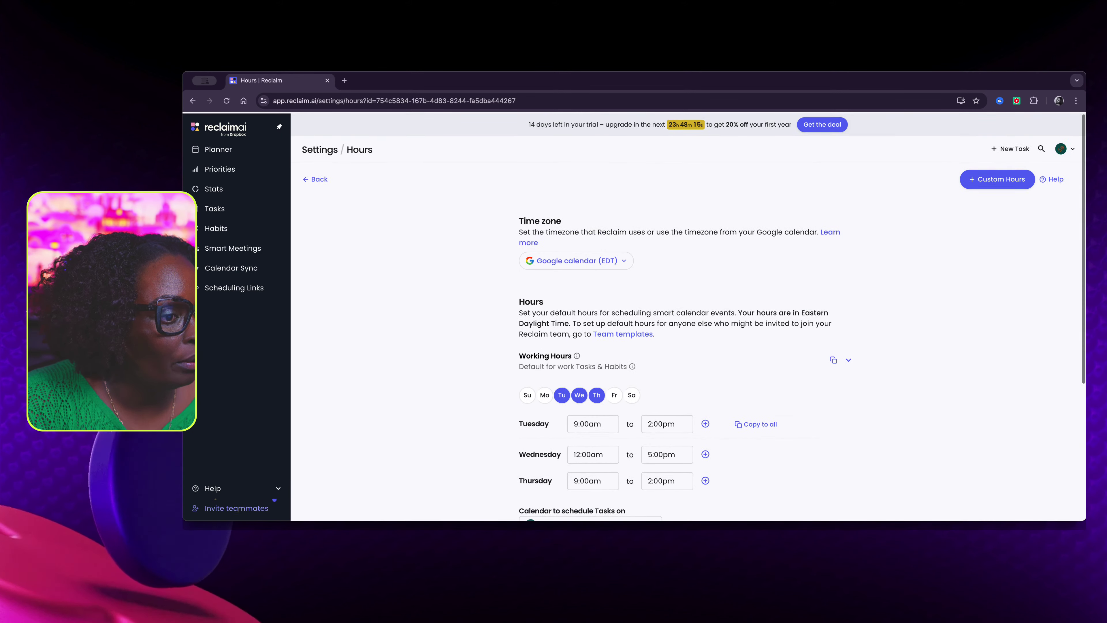
scroll(256, 514, "down", 5)
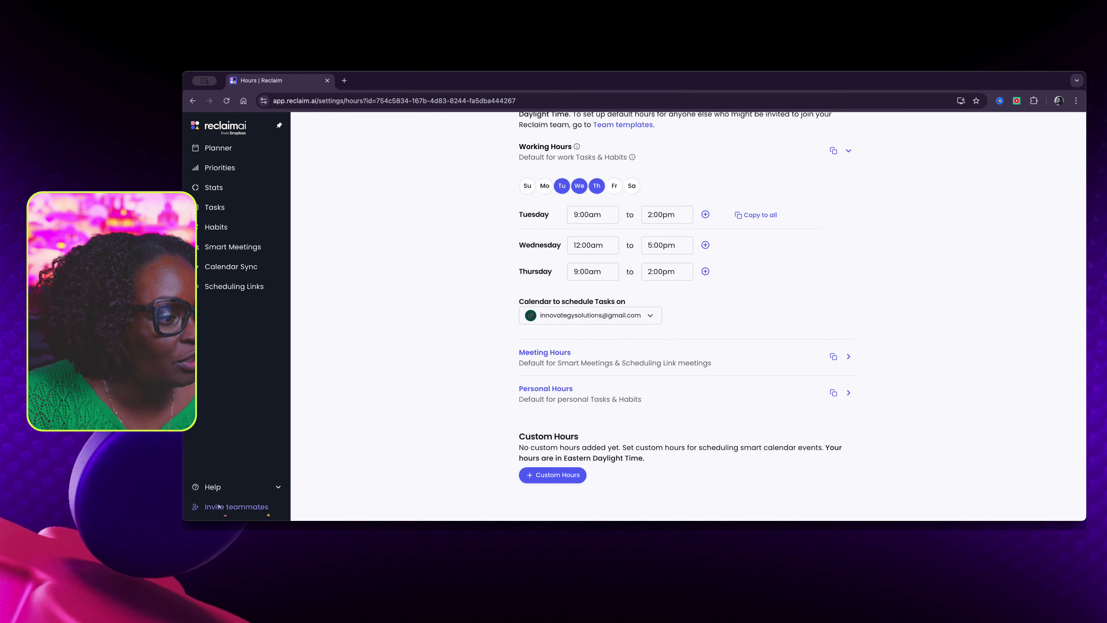
left_click(544, 352)
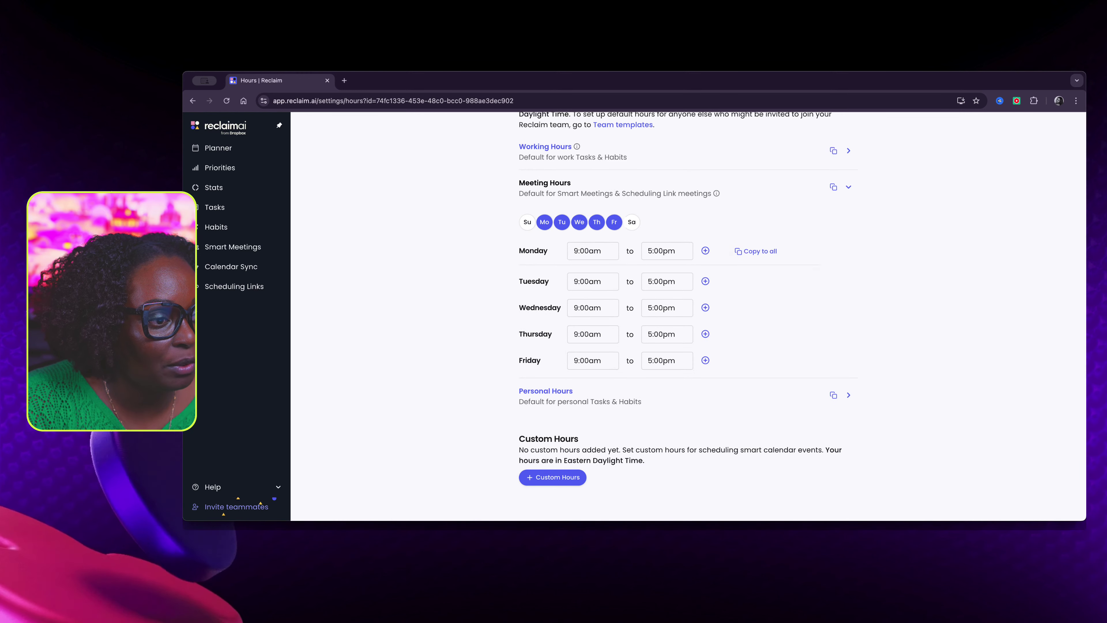
left_click(614, 221)
left_click(544, 247)
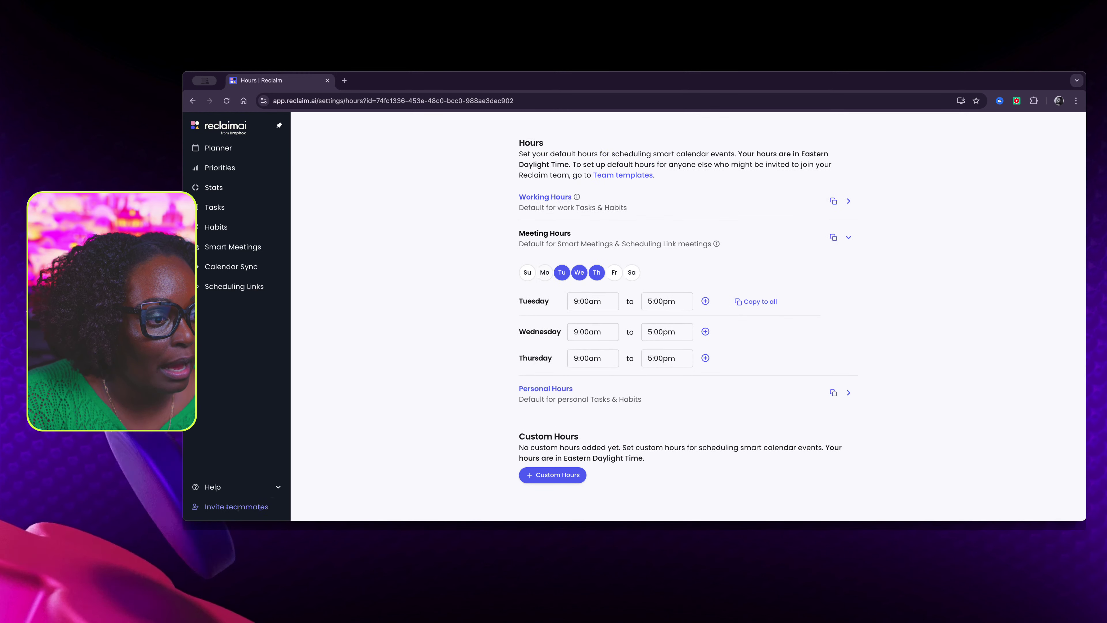
left_click(579, 272)
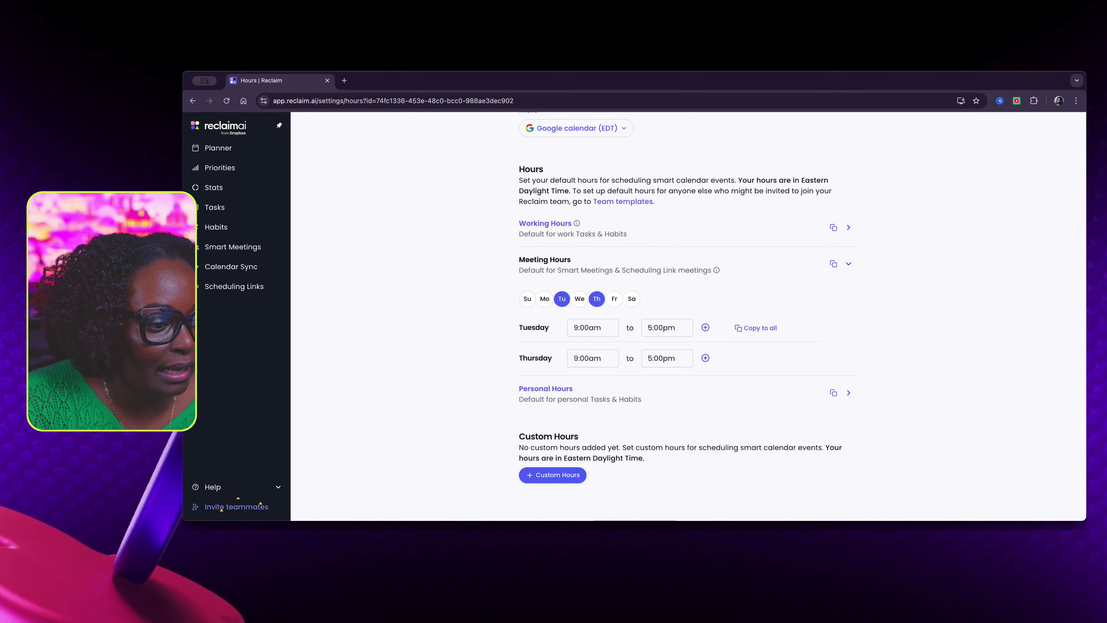
Step: Set the meeting hours to 10:00am–4:00pm on both Tuesday and Thursday
left_click(576, 327)
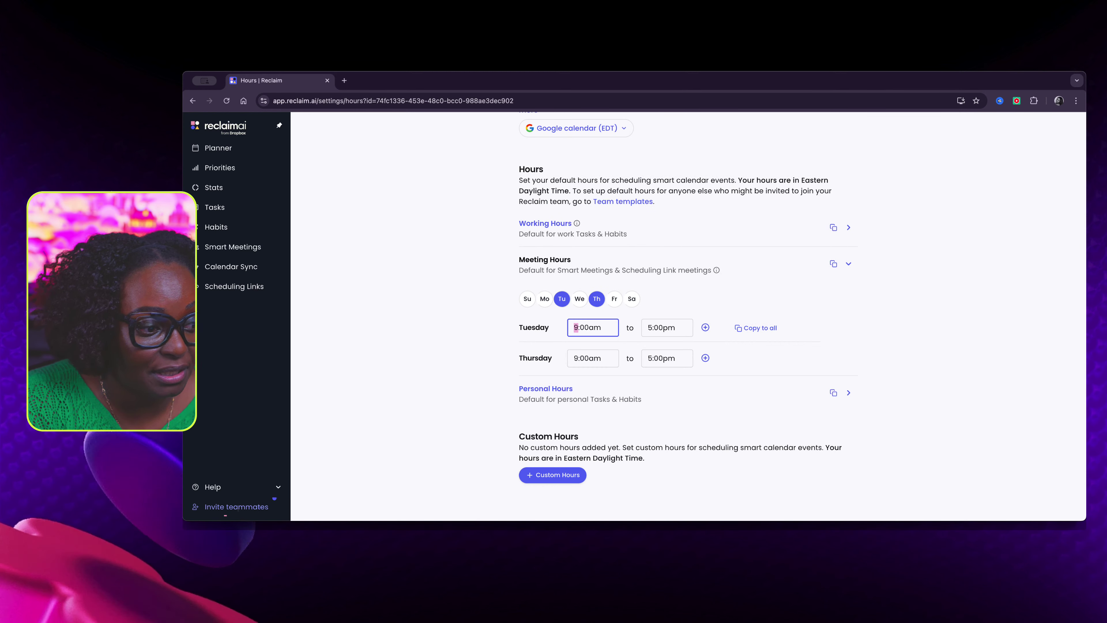
type("10:00am")
left_click(650, 327)
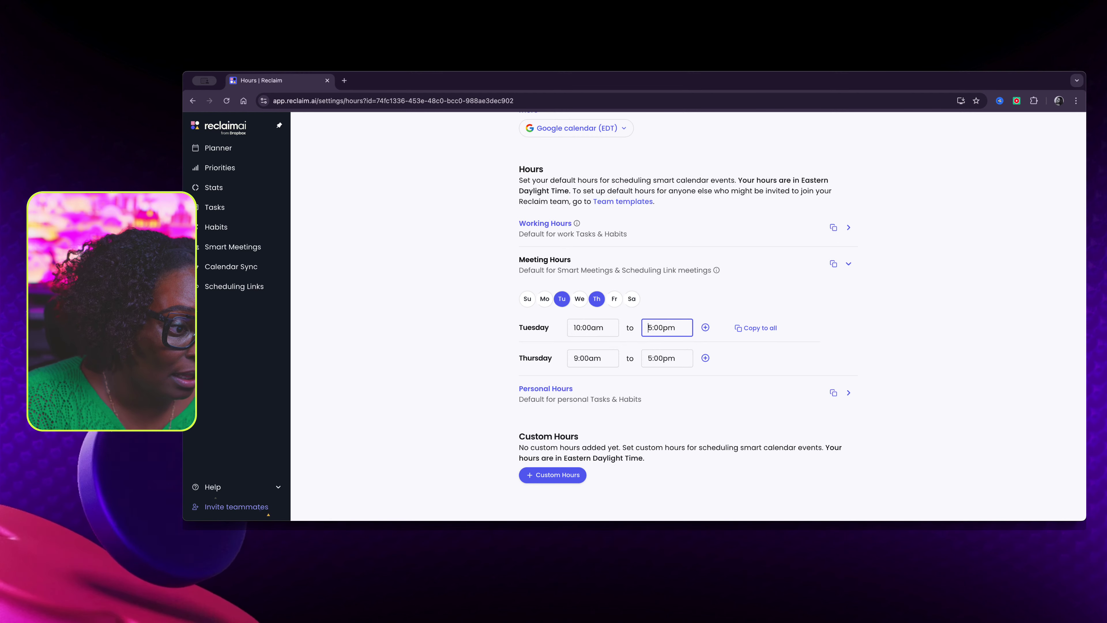
type("4")
left_click(576, 357)
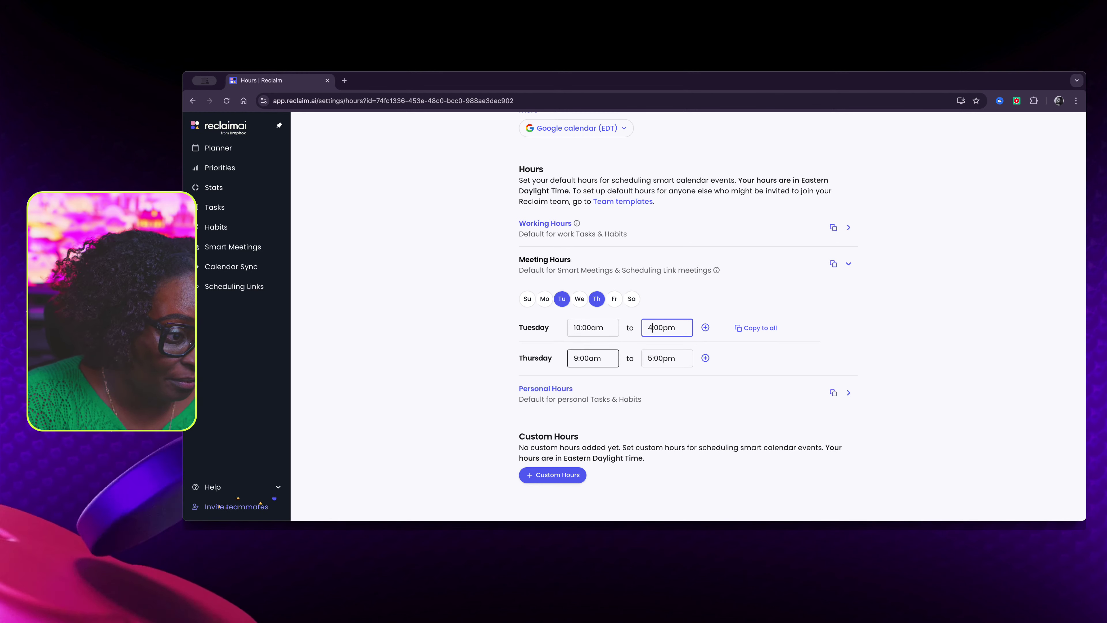
type("10")
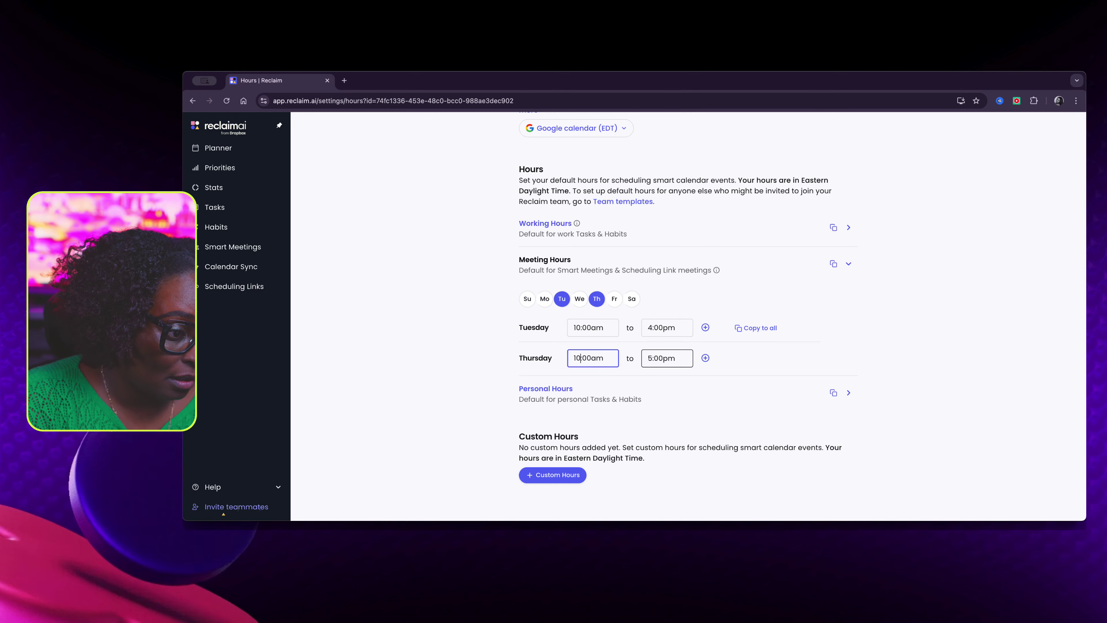
left_click(649, 358)
type("4")
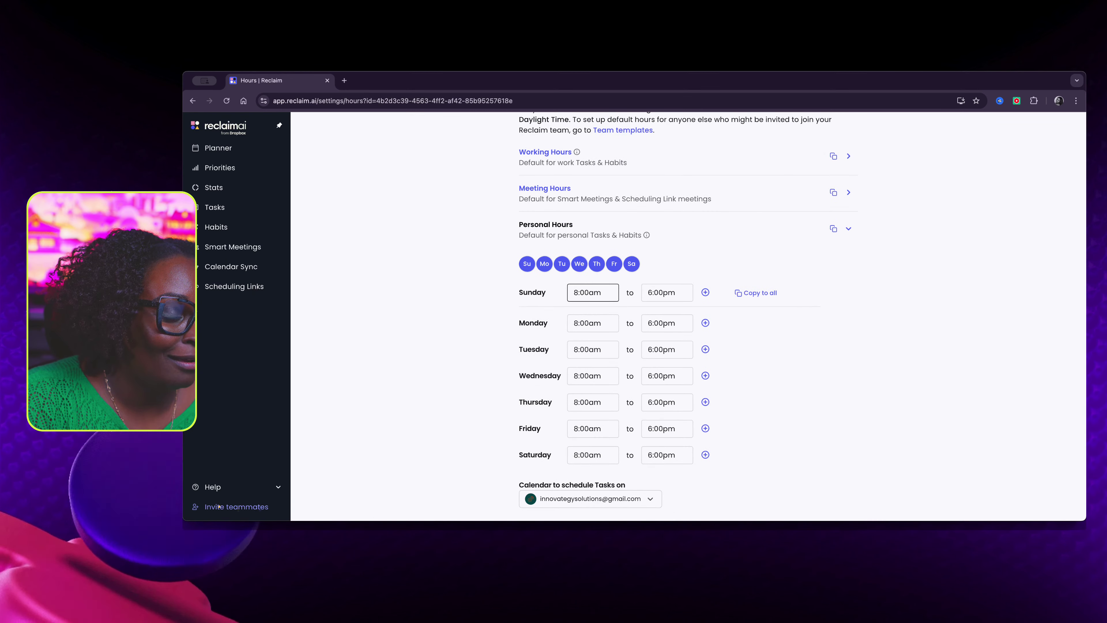
Step: Set Sunday's personal hours to 5:00am–8:00am
left_click(576, 292)
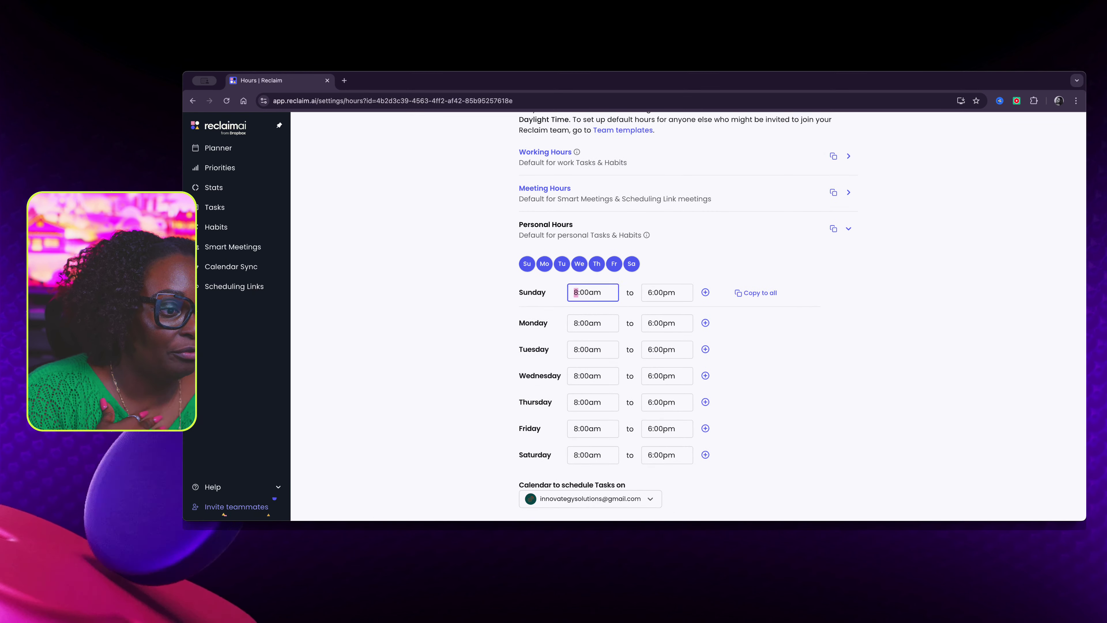
type("5")
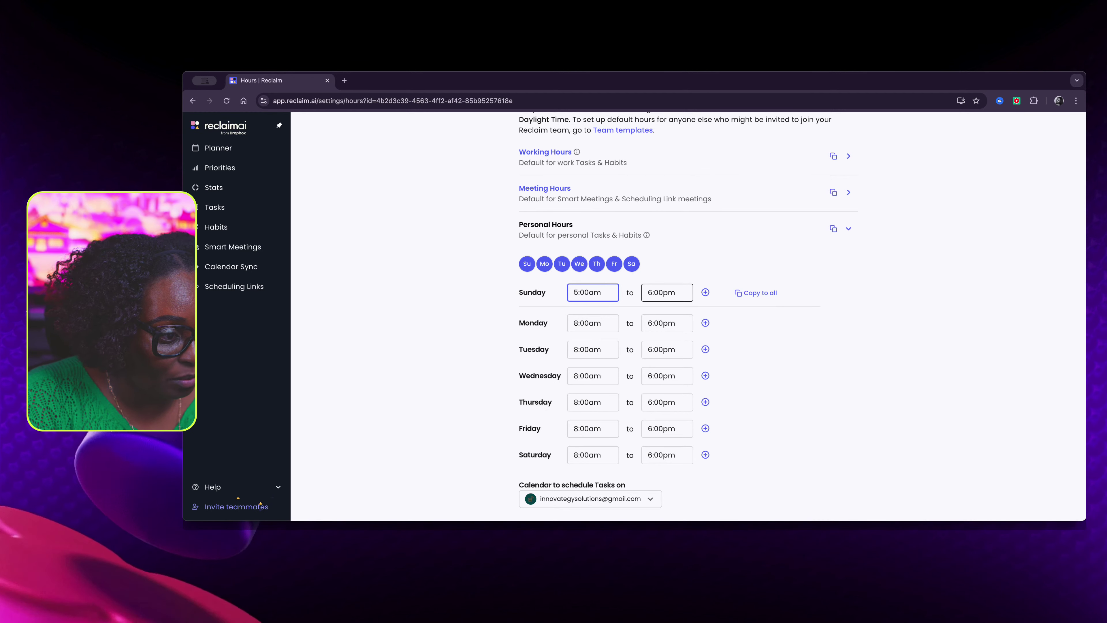
left_click(650, 293)
type("8:00")
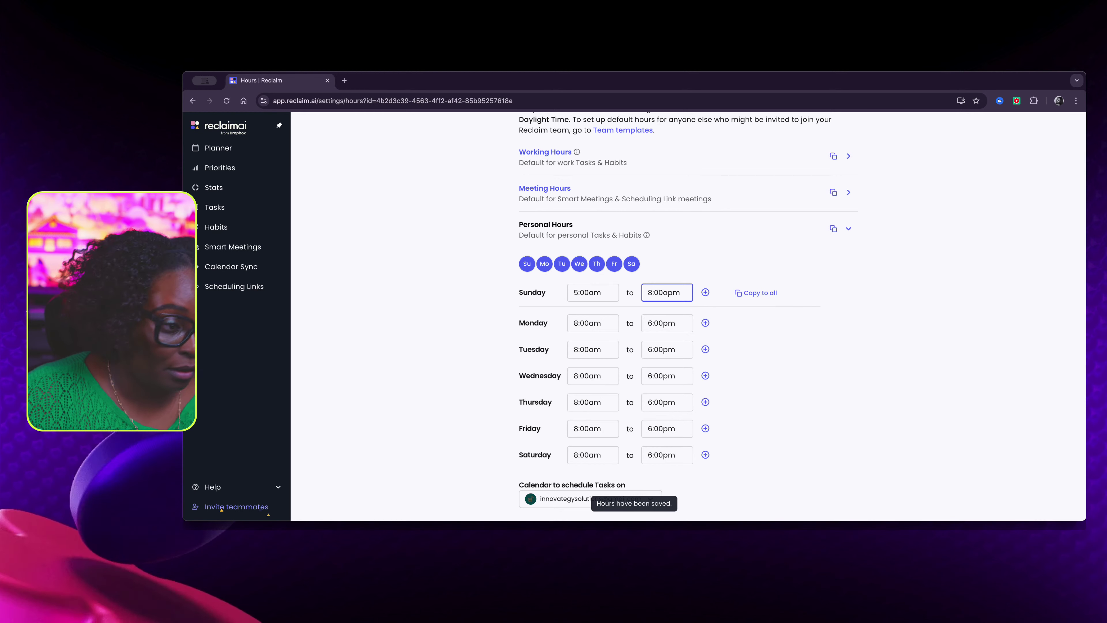
type("a")
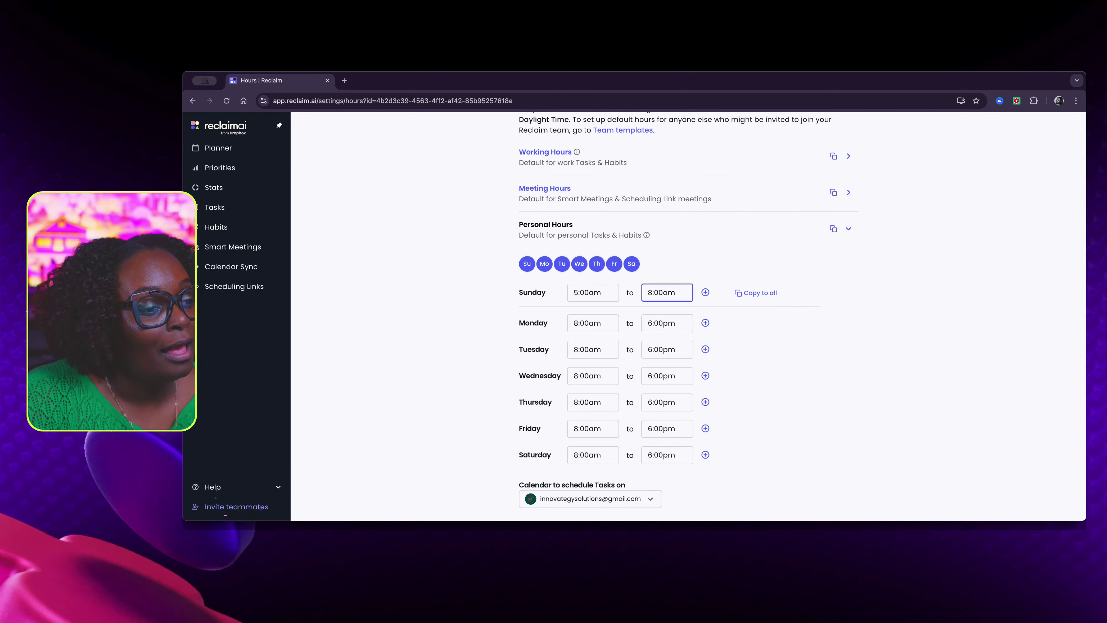
key("Tab")
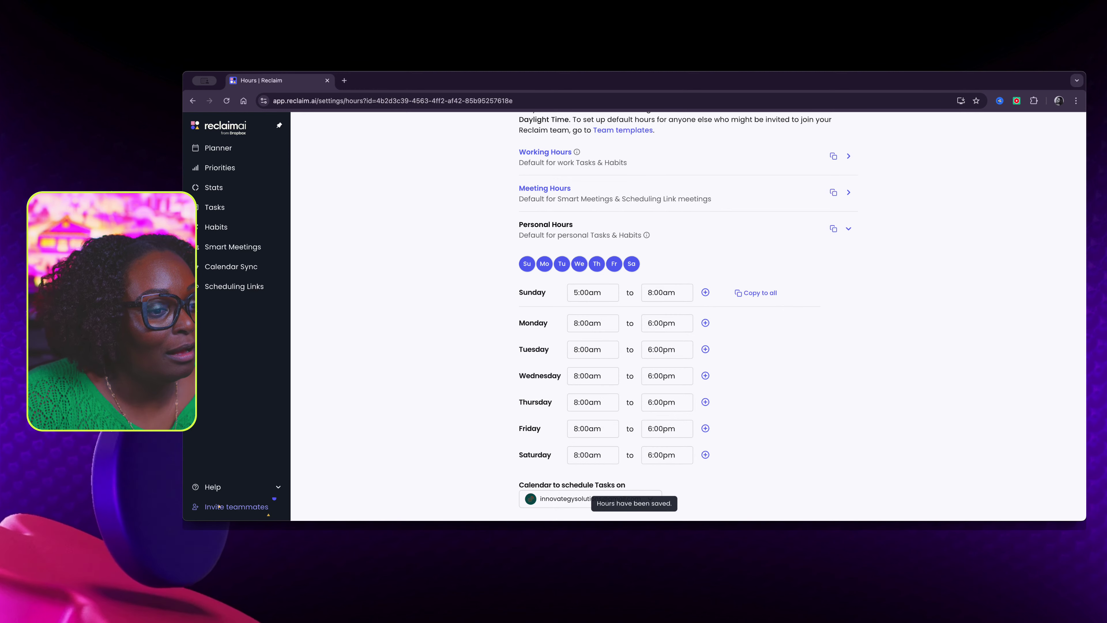
Step: Remove Sunday and Saturday from the personal hours and set Monday's hours to 6:00am–8:00am
left_click(527, 264)
left_click(632, 264)
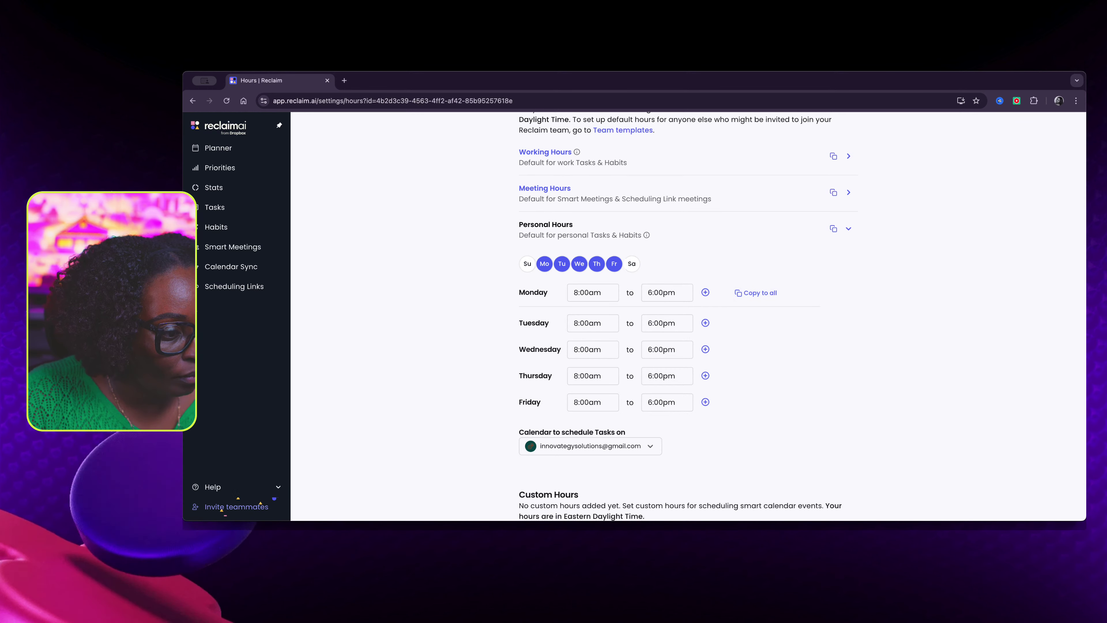
left_click(665, 292)
key("BackSpace")
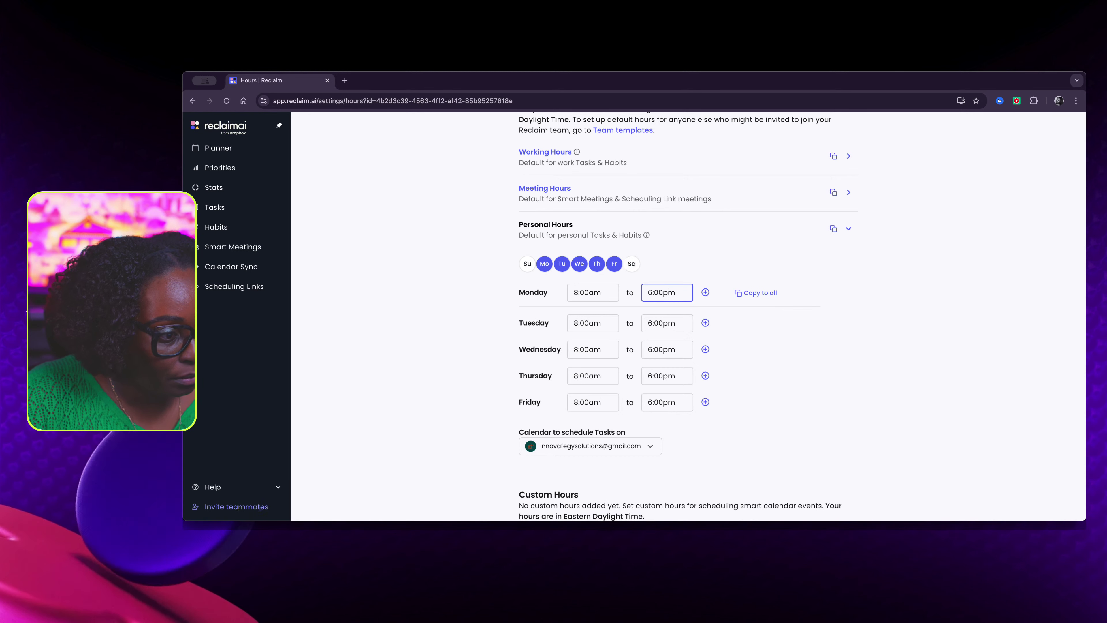
type("a")
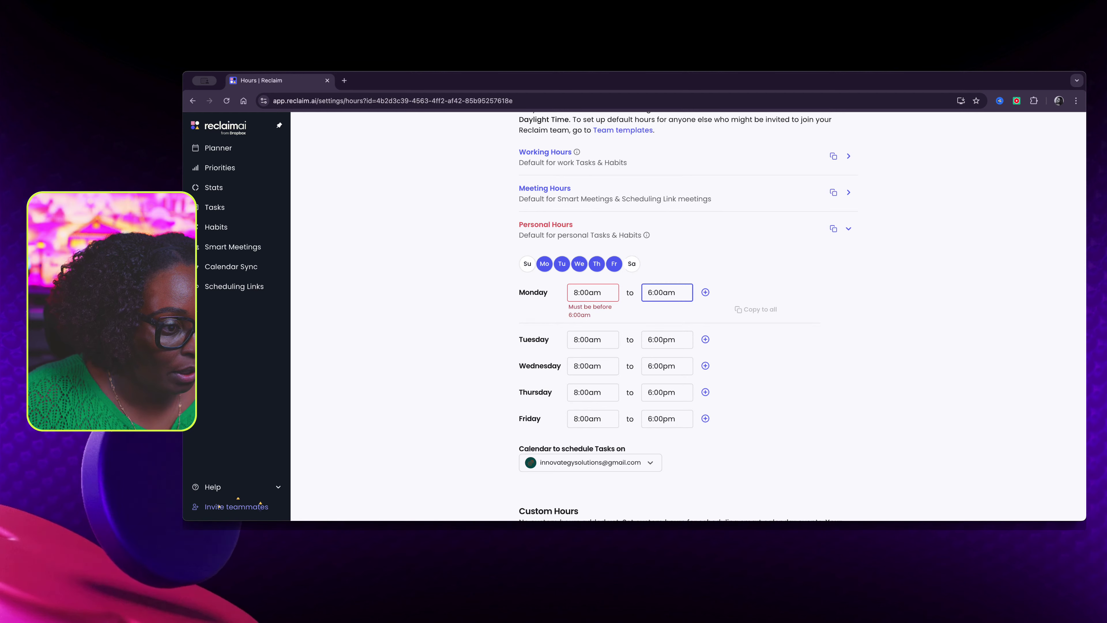
left_click(589, 292)
double_click(576, 292)
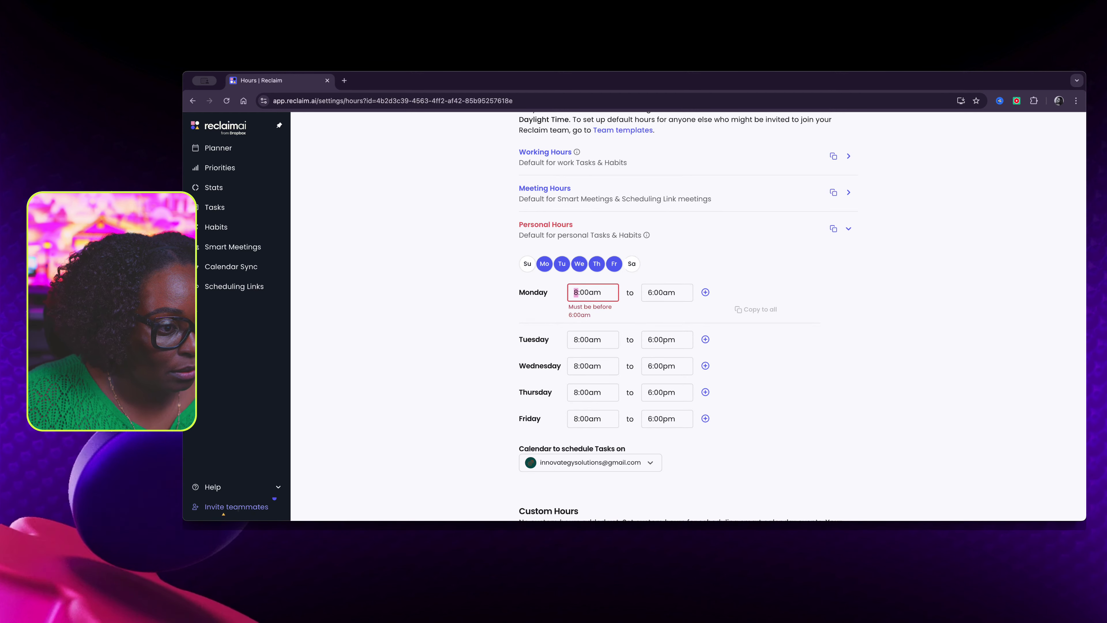
type("6")
double_click(651, 292)
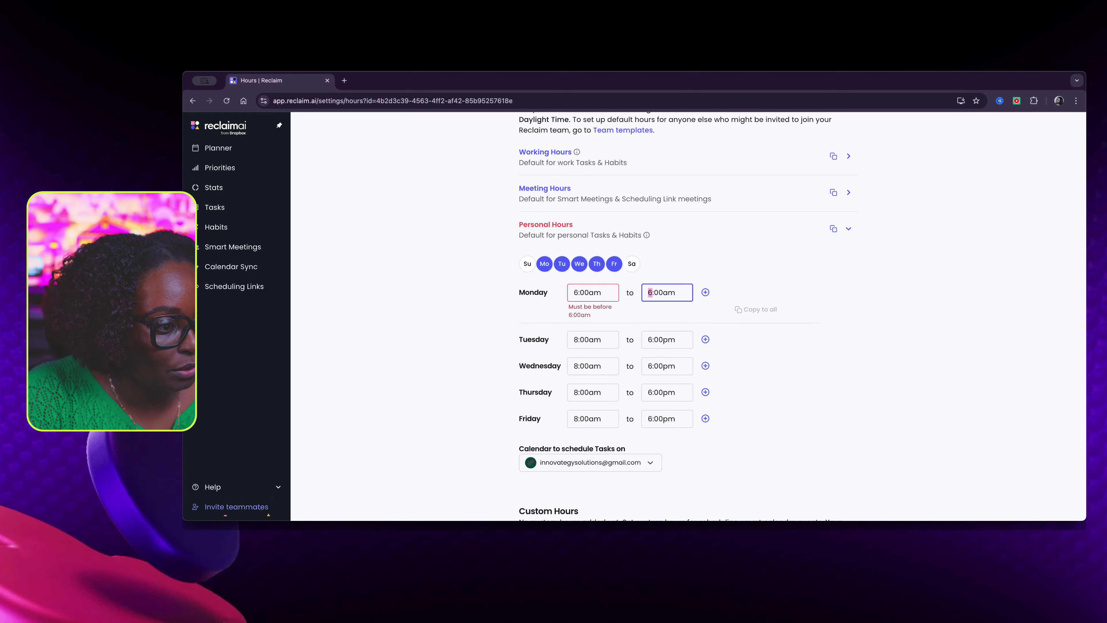
type("8")
Step: Copy Monday's personal hours to all the other selected days and collapse the Personal Hours section
left_click(756, 292)
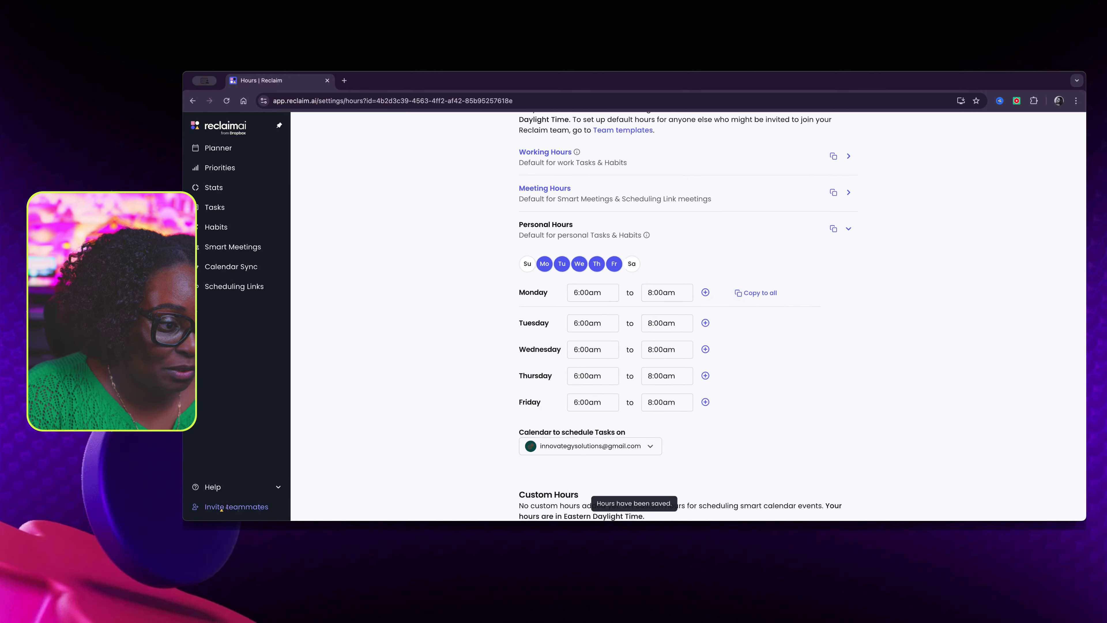
scroll(268, 515, "down", 1)
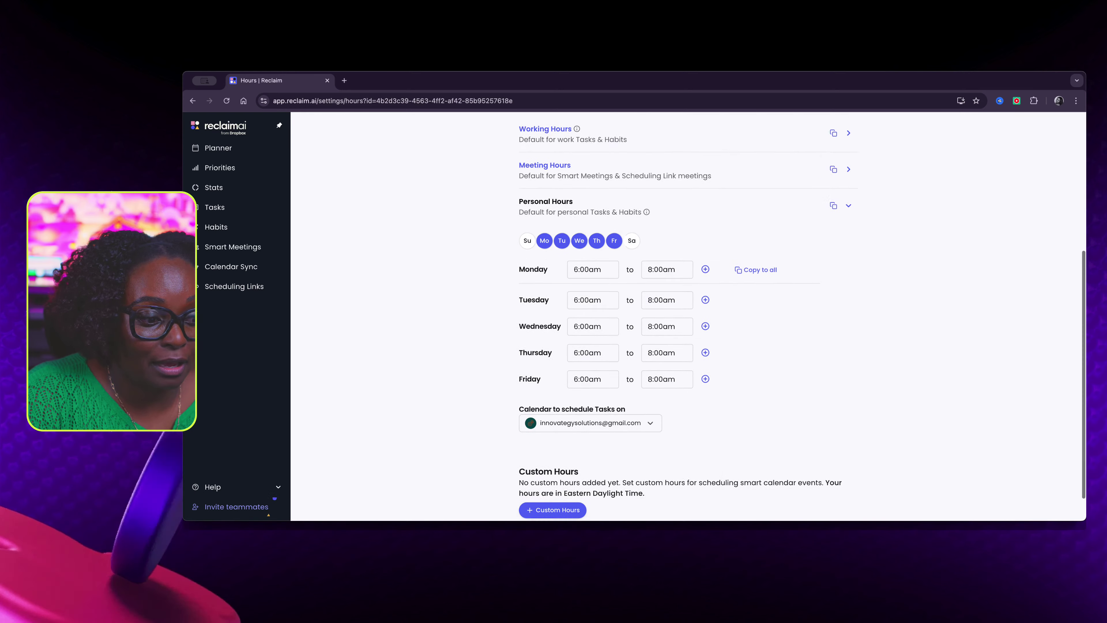
scroll(834, 343, "up", 5)
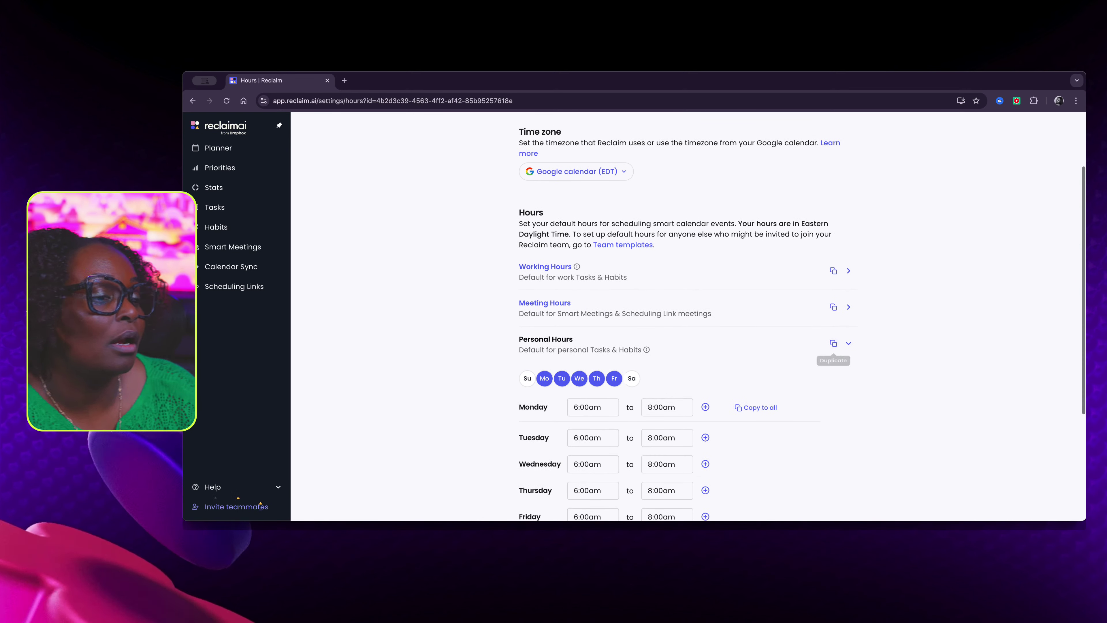
left_click(848, 343)
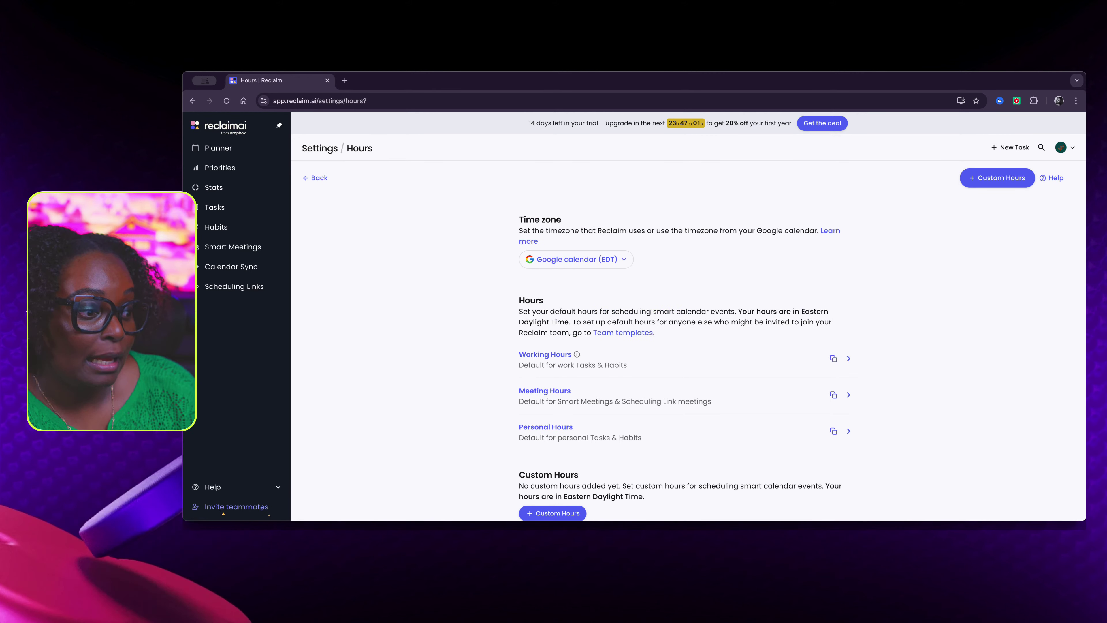
Step: Open the Buffers settings and set the Task & Habit break duration to 1 hr
left_click(315, 178)
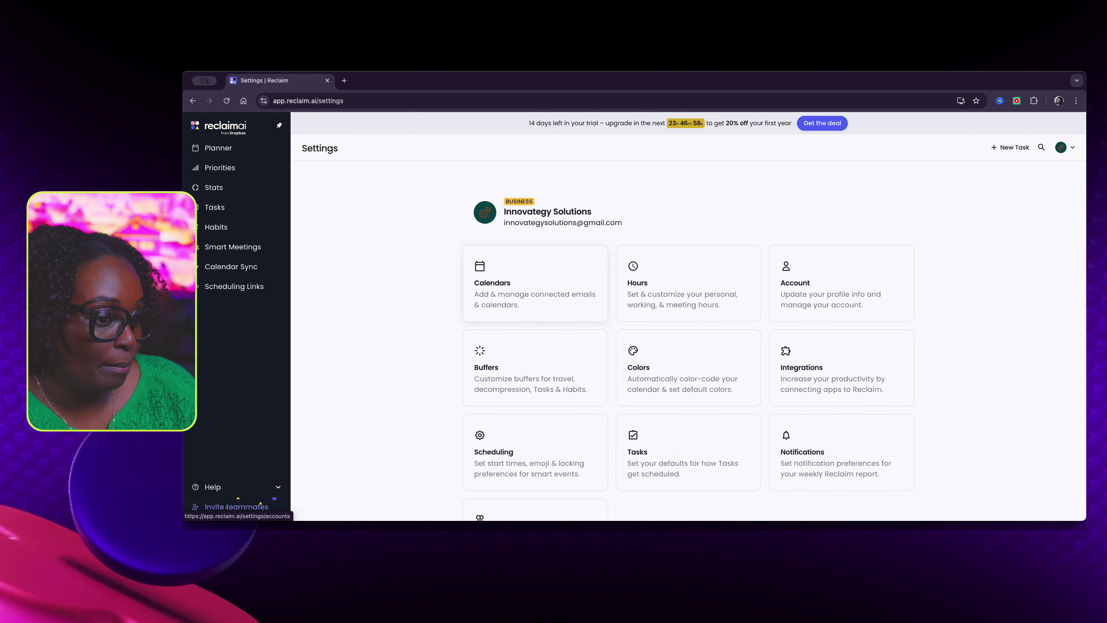
left_click(530, 367)
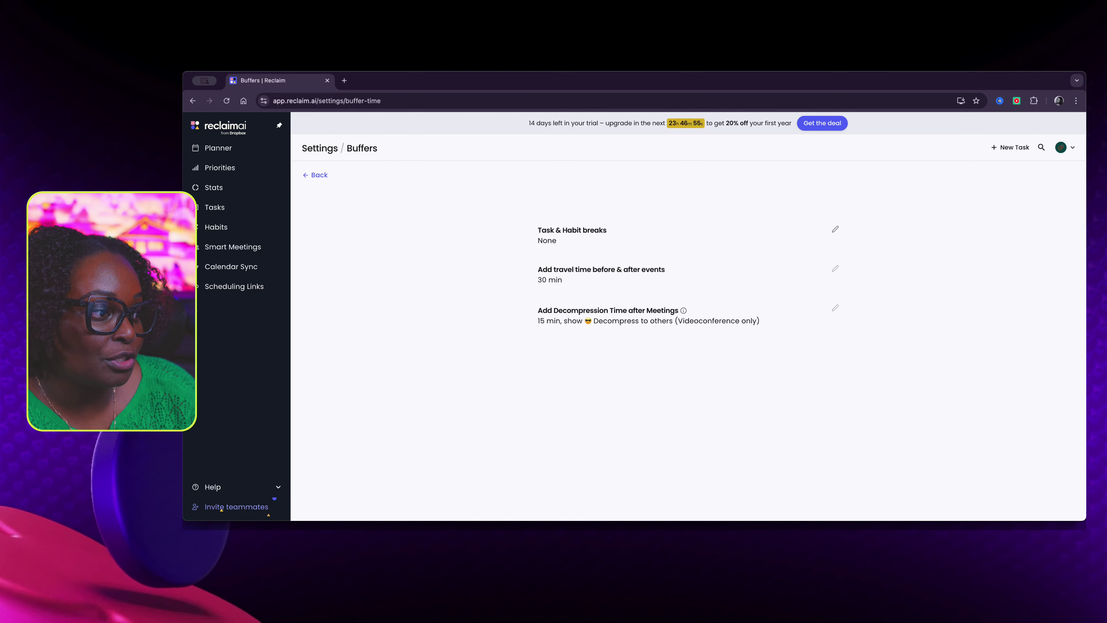
left_click(834, 229)
left_click(612, 273)
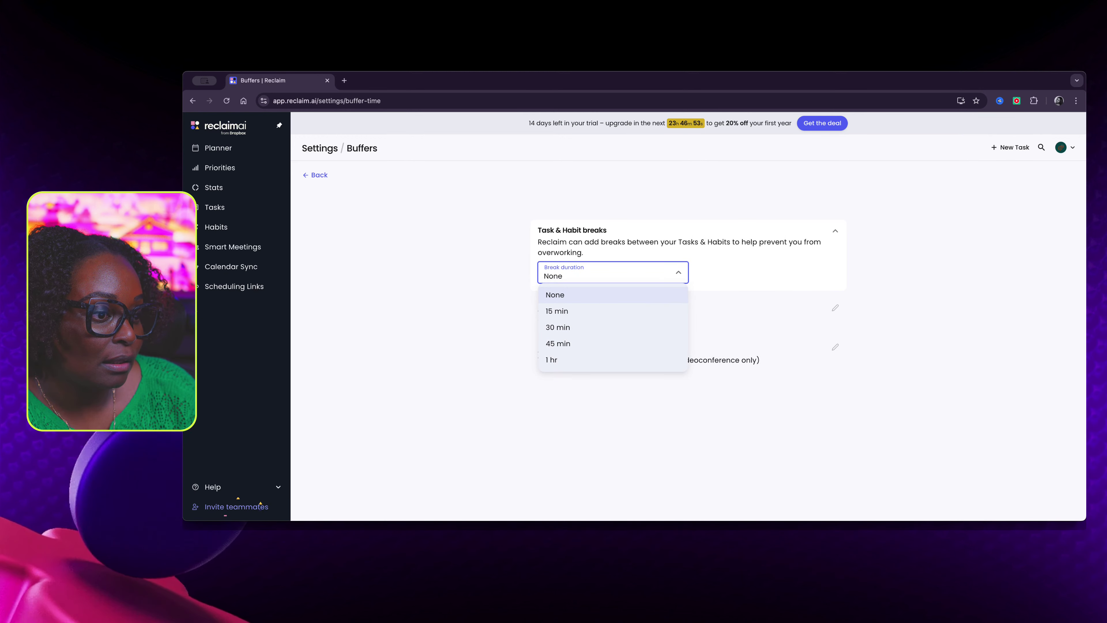
key("Down")
key("Down")
key("Down")
key("Down")
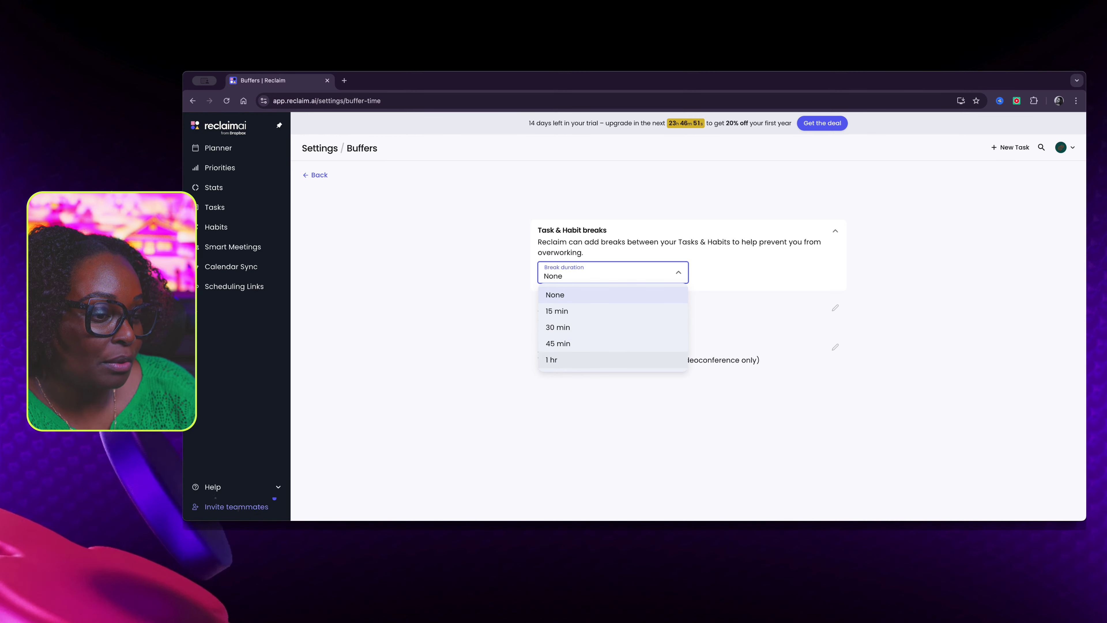
key("Return")
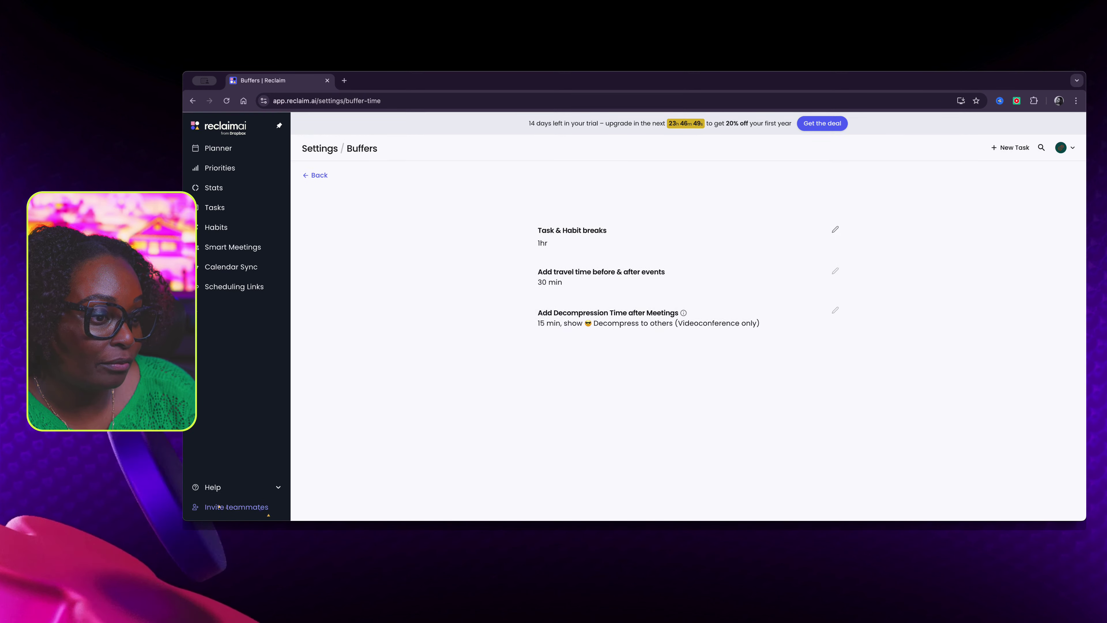
Step: Open the travel time buffer, review its default travel duration and close it without changing the value
left_click(835, 269)
left_click(613, 345)
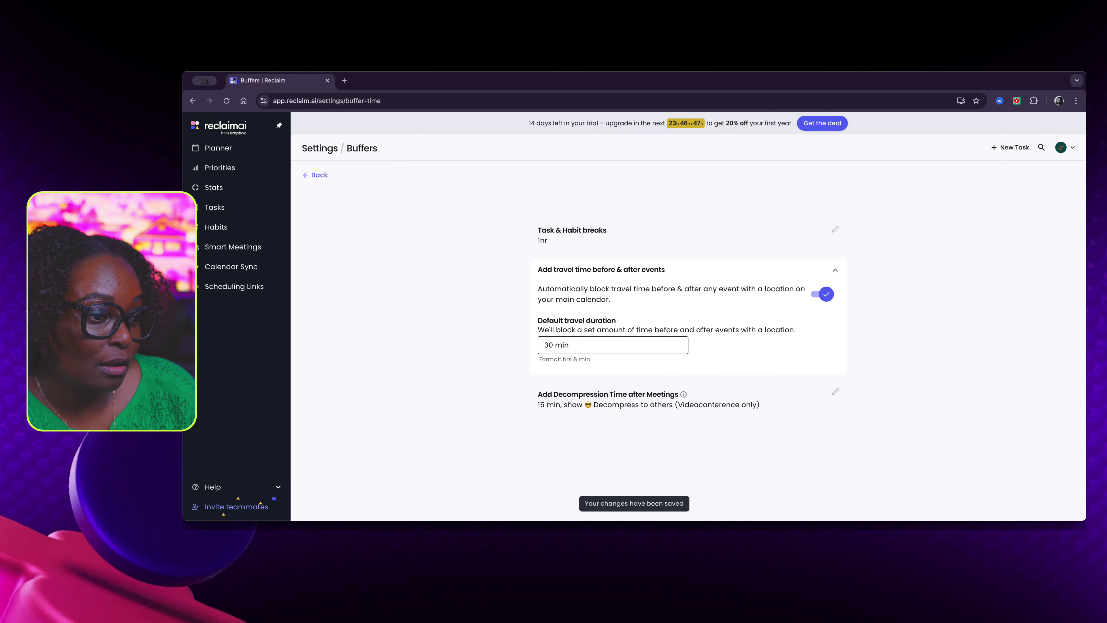
key("super+a")
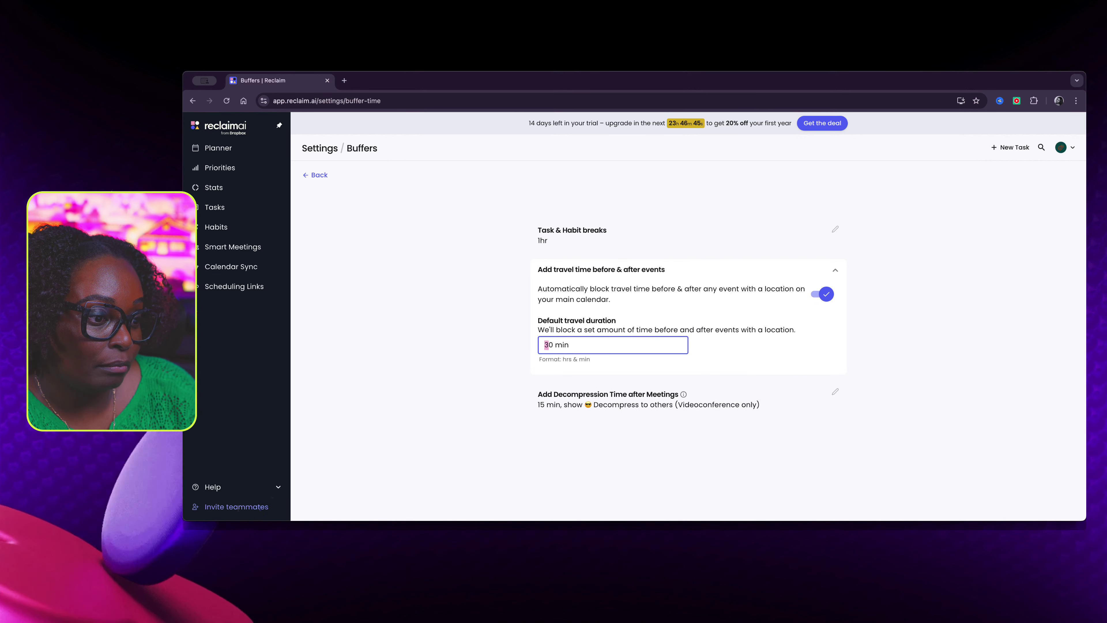
key("Return")
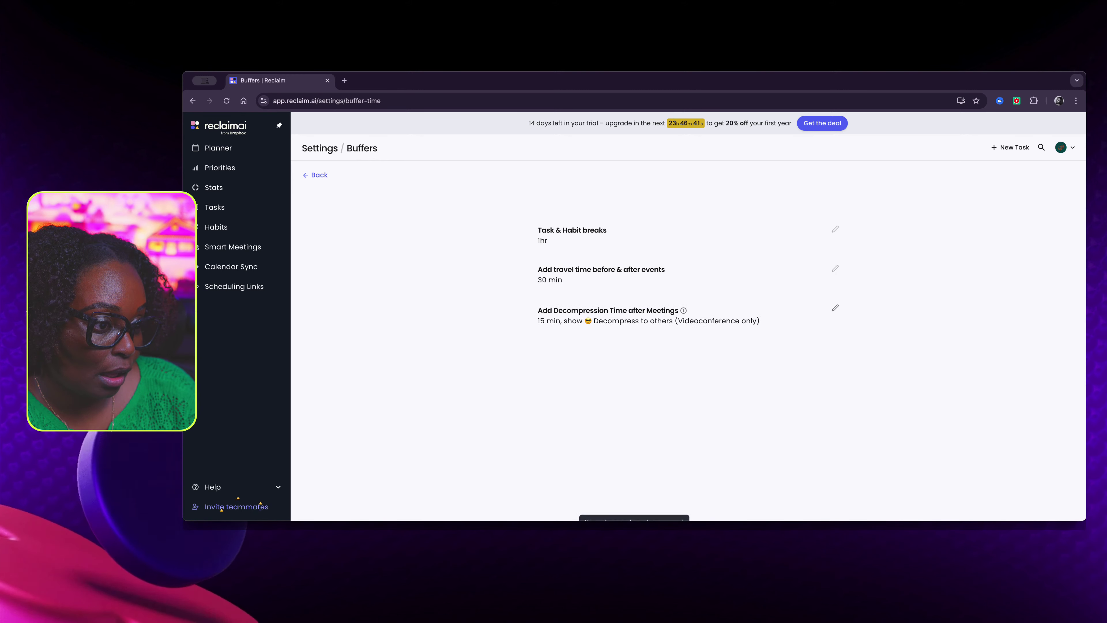
Step: Open the decompression time settings for meetings and set the default decompression duration to 30 min
left_click(835, 308)
scroll(688, 317, "down", 1)
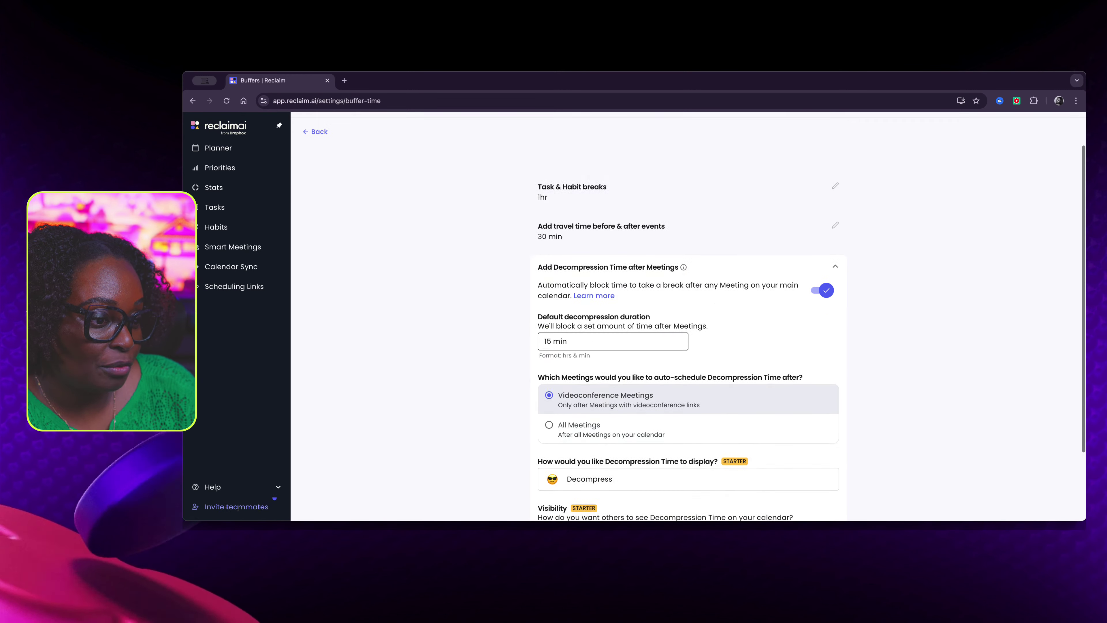
left_click(546, 333)
left_click(546, 333)
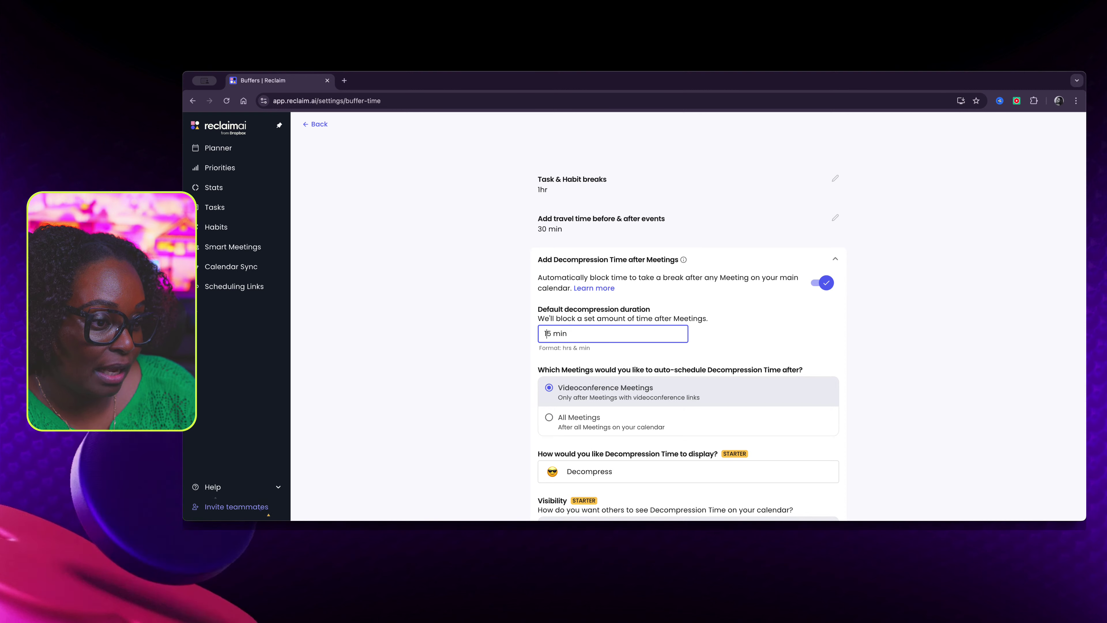
double_click(546, 333)
type("30")
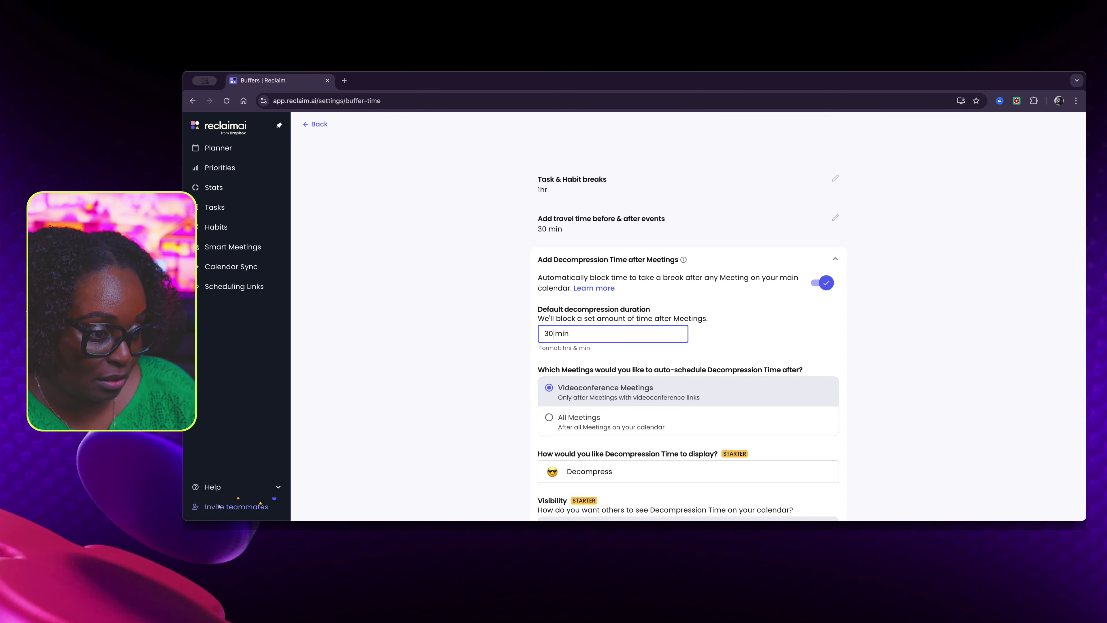
Step: Set the Decompression Time visibility for others to Show "Busy" and no other details
scroll(546, 333, "down", 1)
scroll(688, 316, "down", 1)
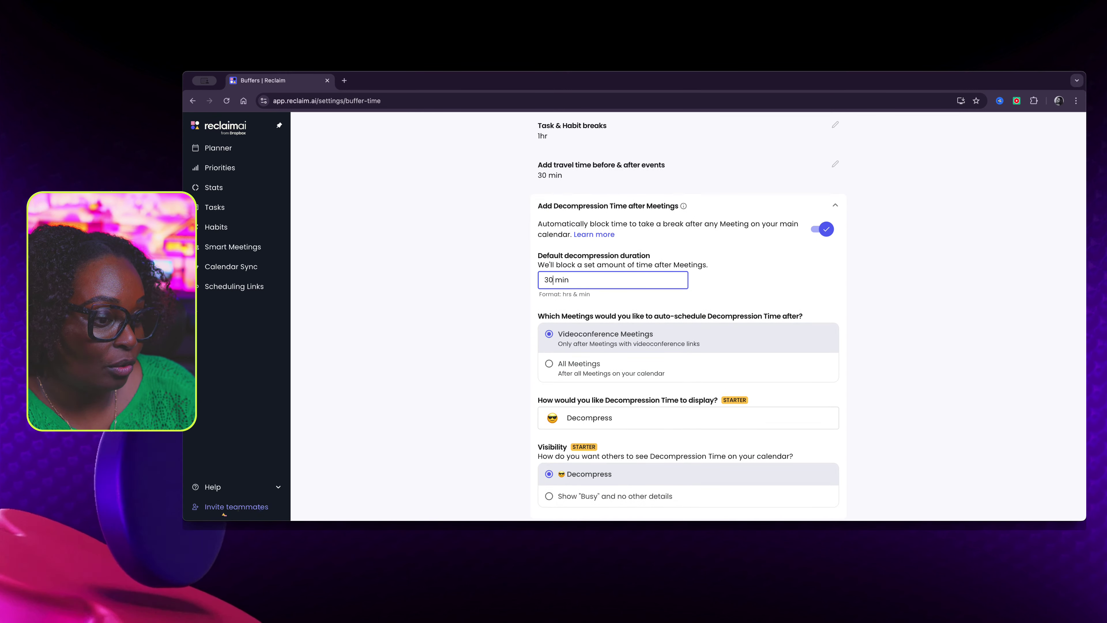
scroll(688, 317, "down", 1)
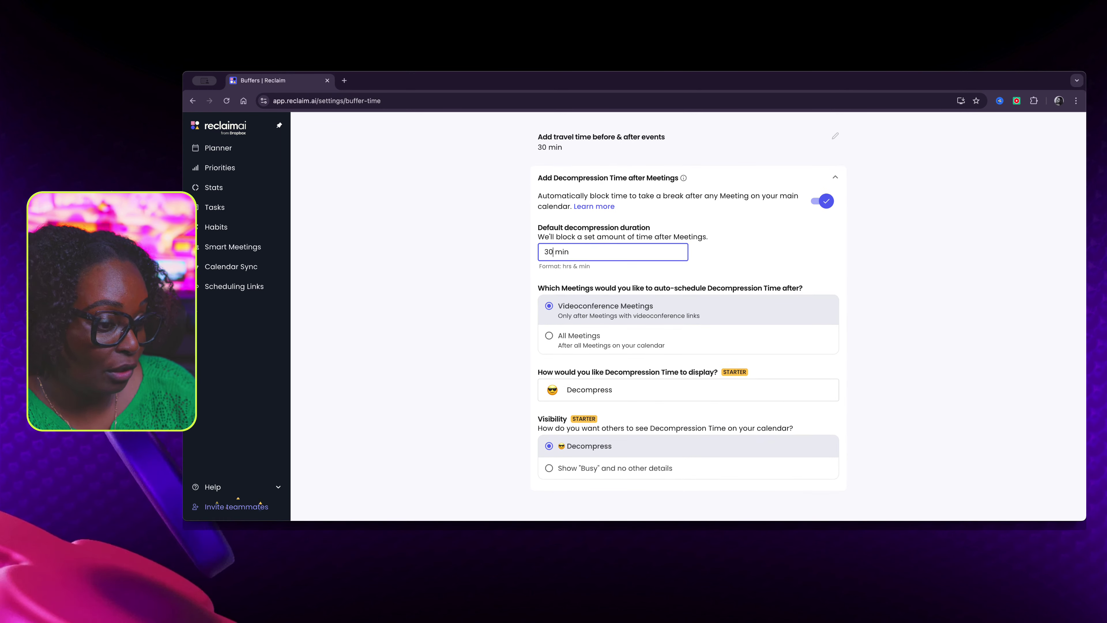
scroll(688, 316, "up", 1)
scroll(688, 317, "up", 3)
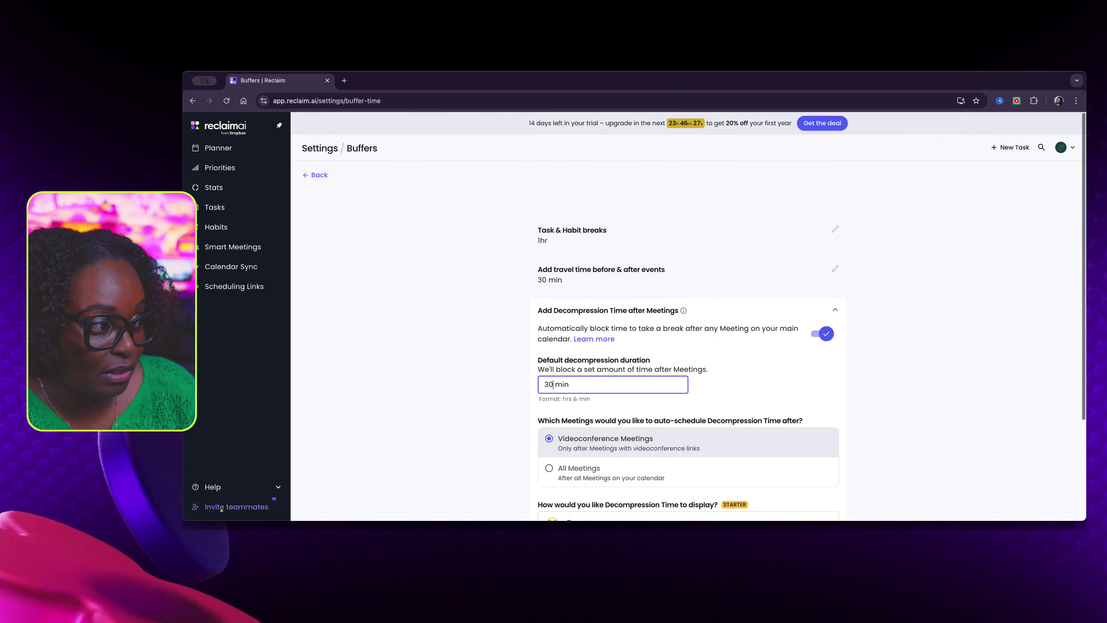
scroll(688, 316, "down", 5)
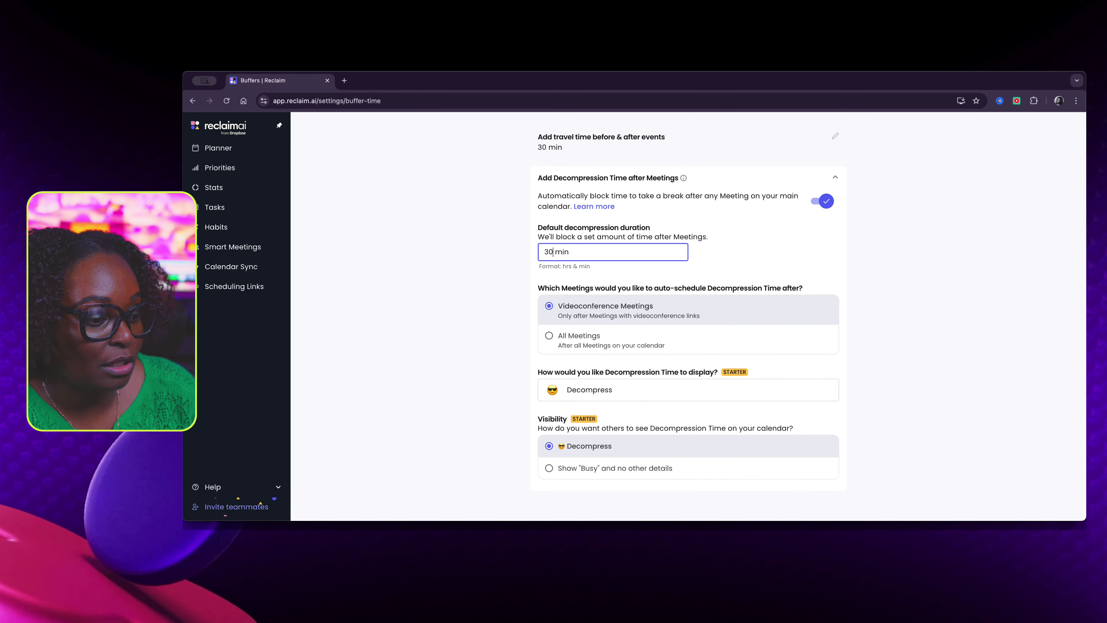
left_click(549, 468)
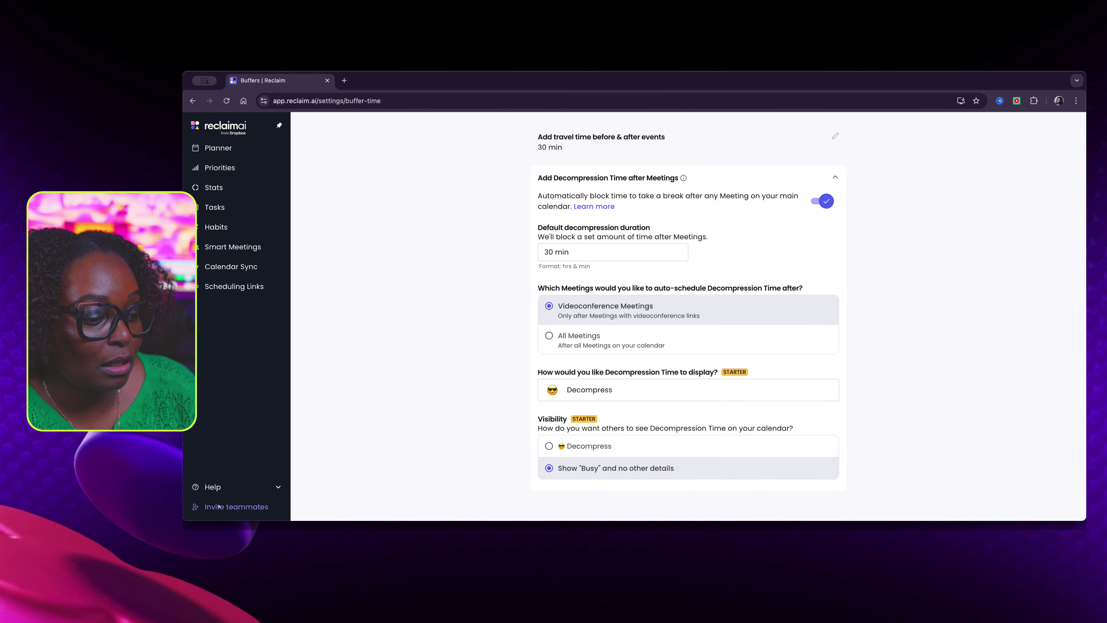
Step: Leave the Buffers settings and review the available categories on the main Settings page
scroll(688, 316, "up", 3)
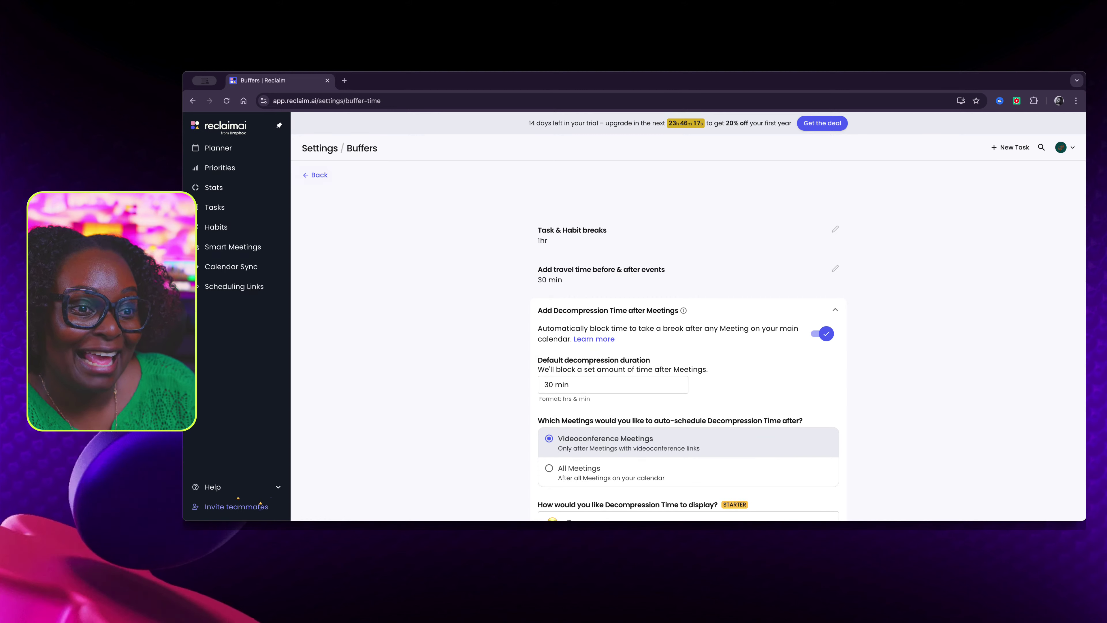
left_click(315, 175)
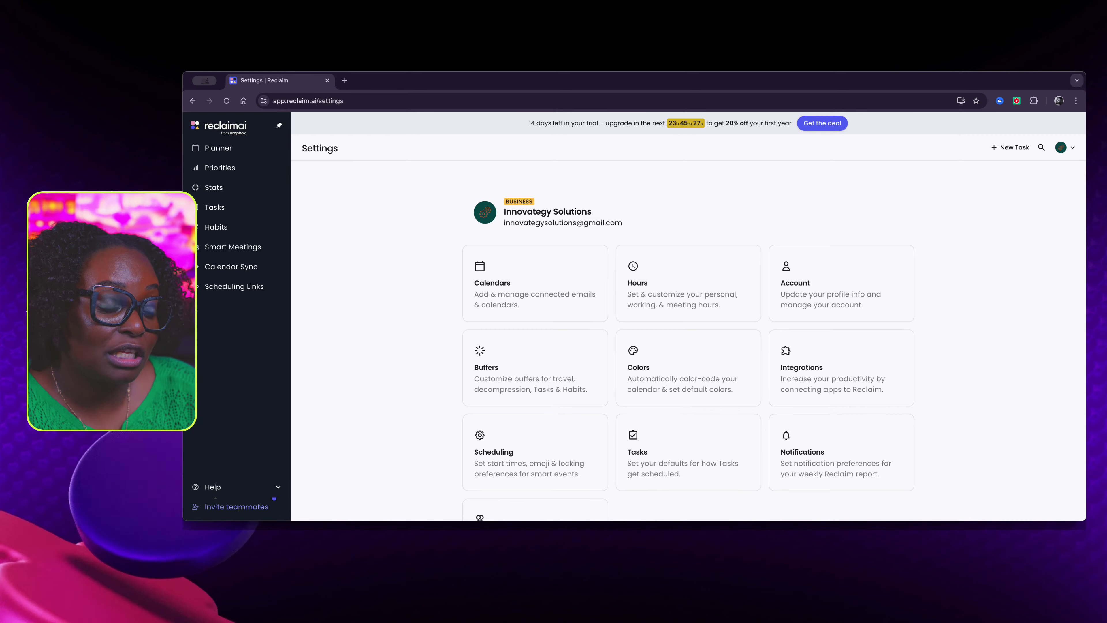
scroll(688, 315, "down", 2)
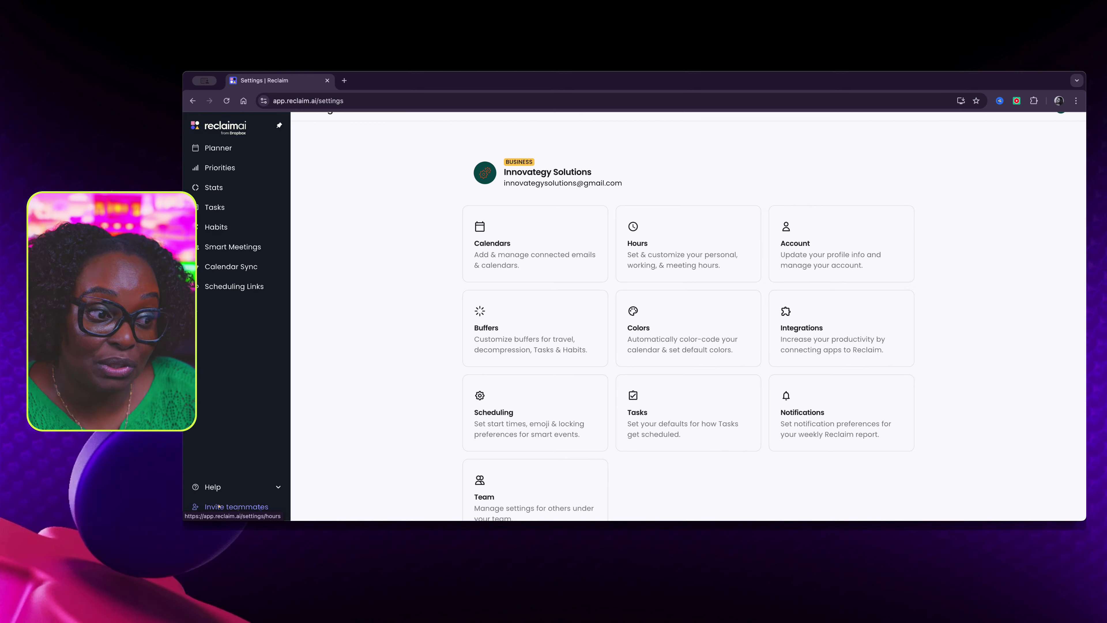
scroll(535, 309, "down", 1)
scroll(535, 308, "up", 2)
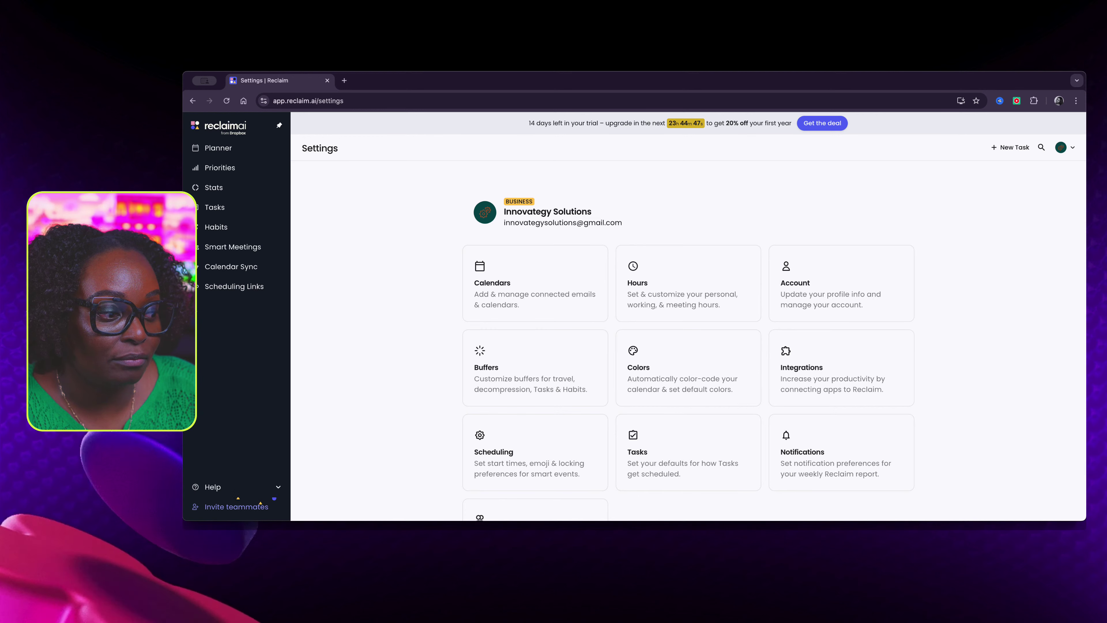
scroll(689, 349, "down", 2)
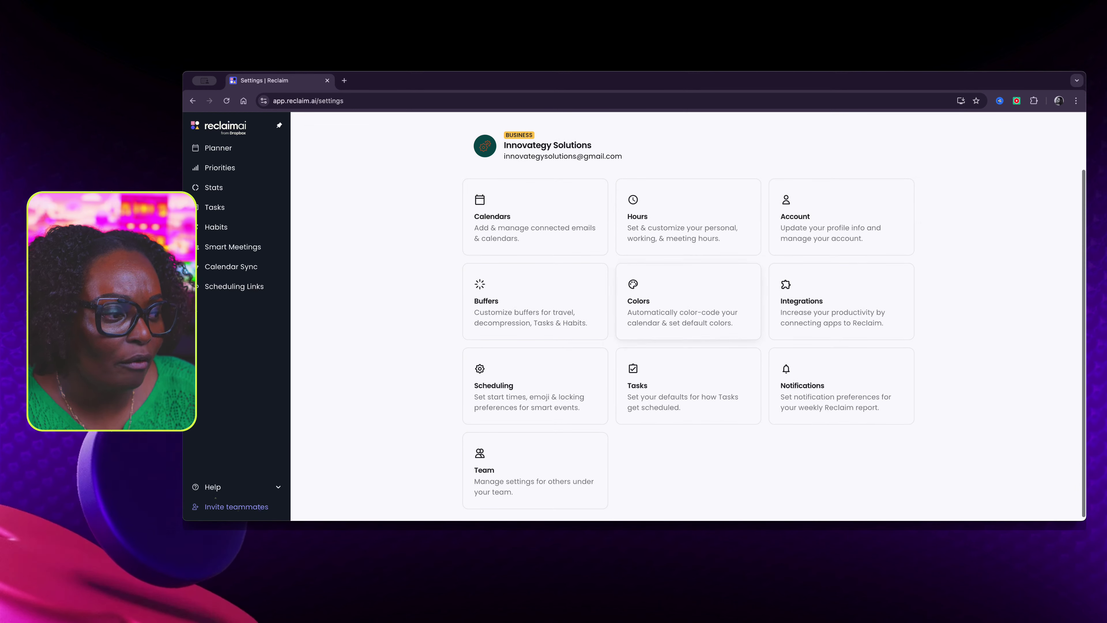
Step: Open the Integrations settings and review the apps available with the Lite and Starter plans
left_click(910, 334)
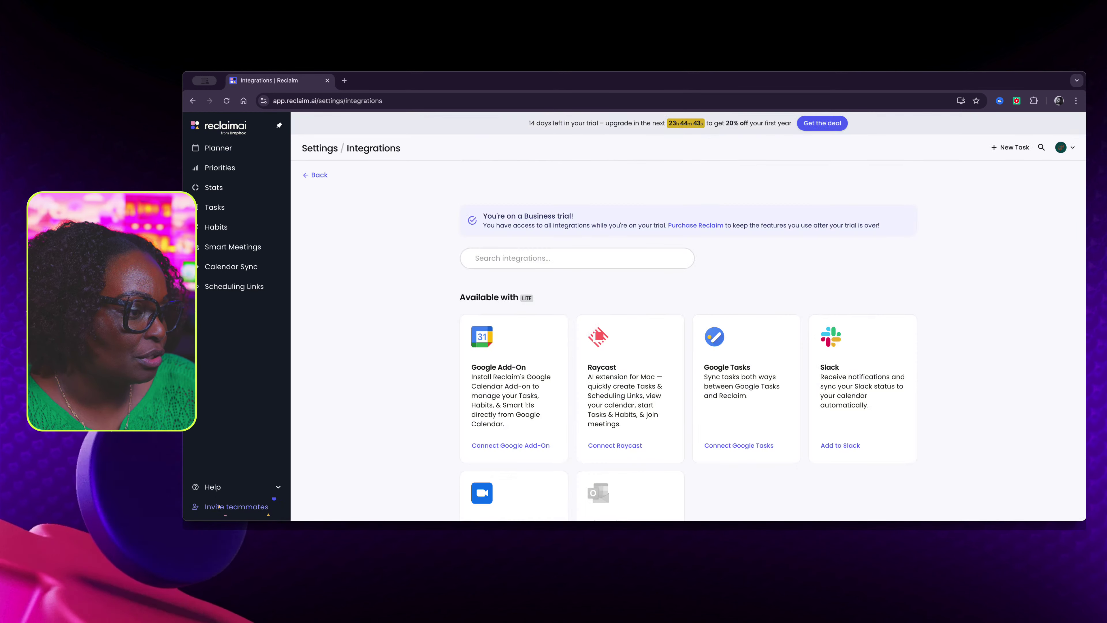
scroll(688, 317, "down", 5)
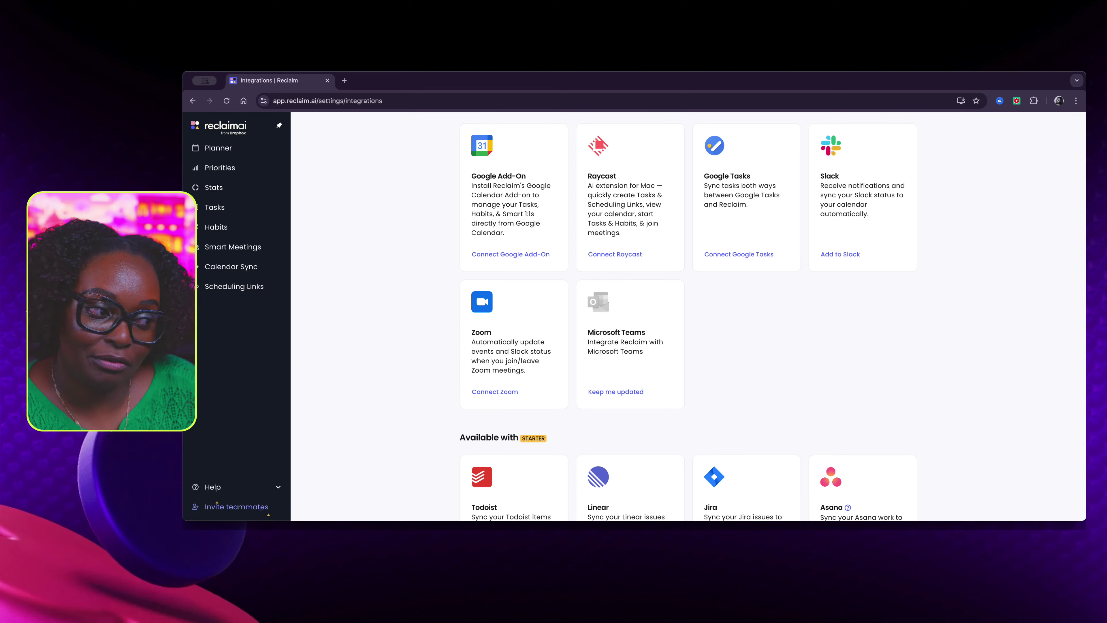
scroll(689, 316, "up", 2)
scroll(689, 317, "down", 3)
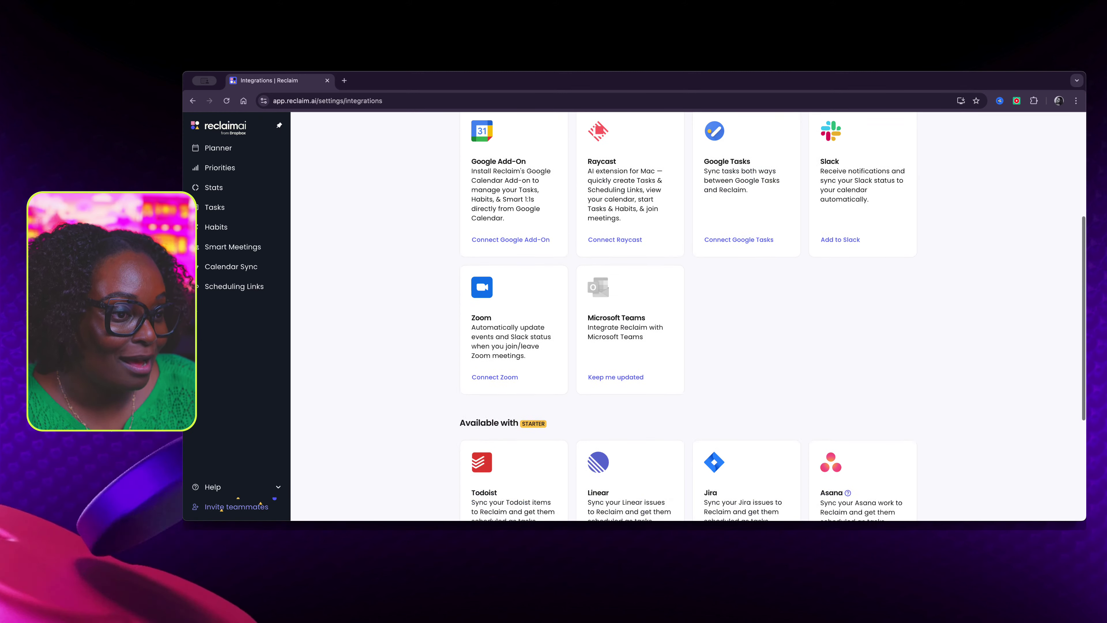
scroll(689, 317, "down", 5)
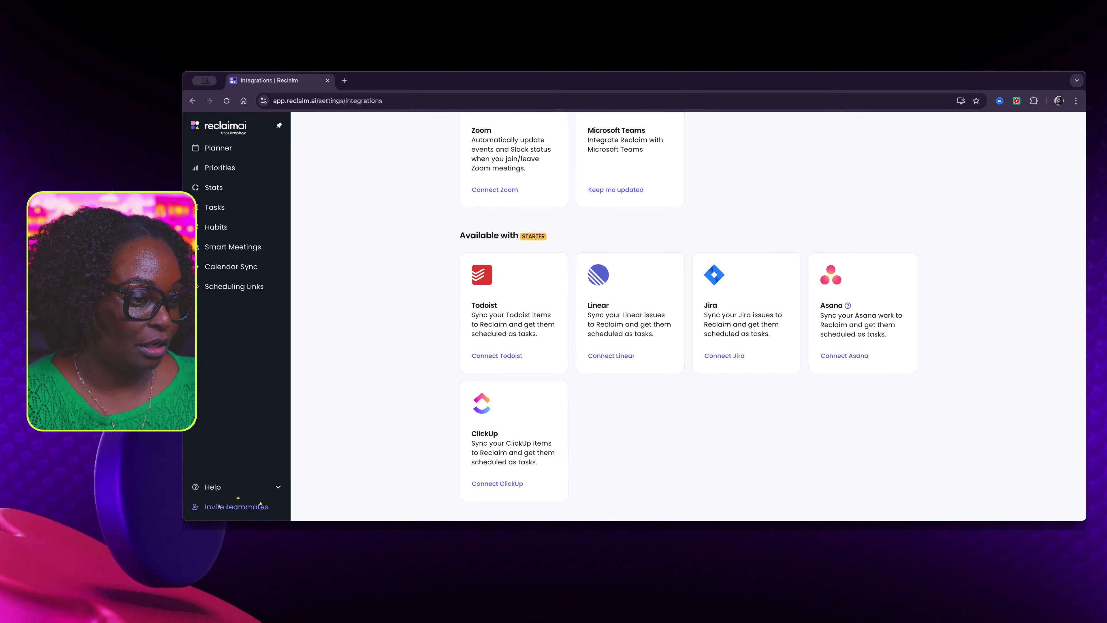
scroll(689, 317, "up", 8)
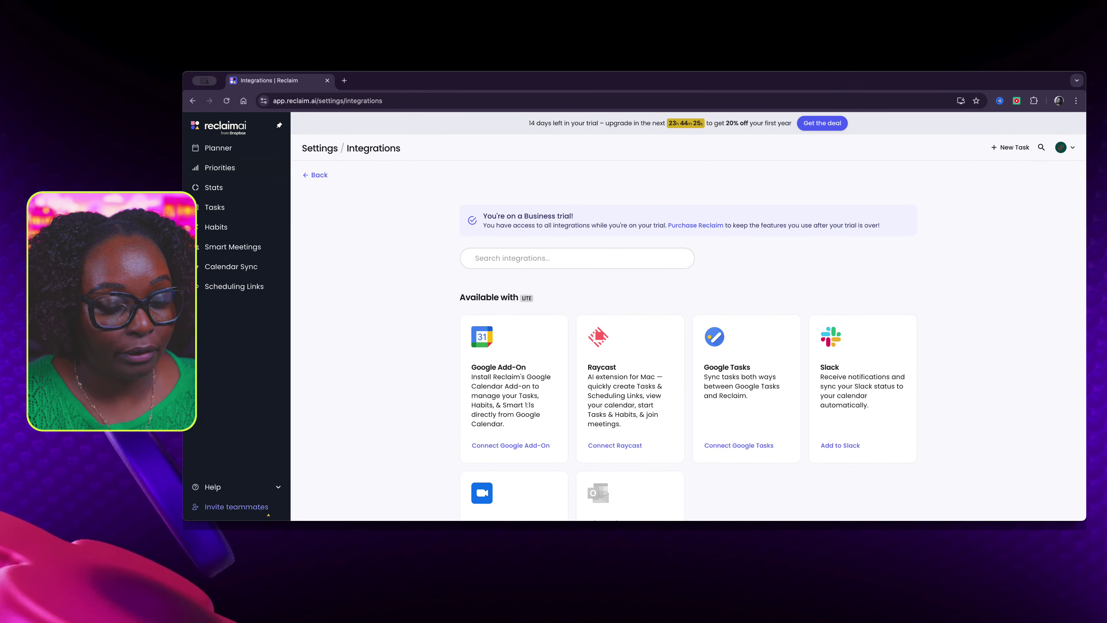
Step: In the Planner, move Tuesday March 25's Exercise habit to 6:00–6:30am and open its details
left_click(218, 148)
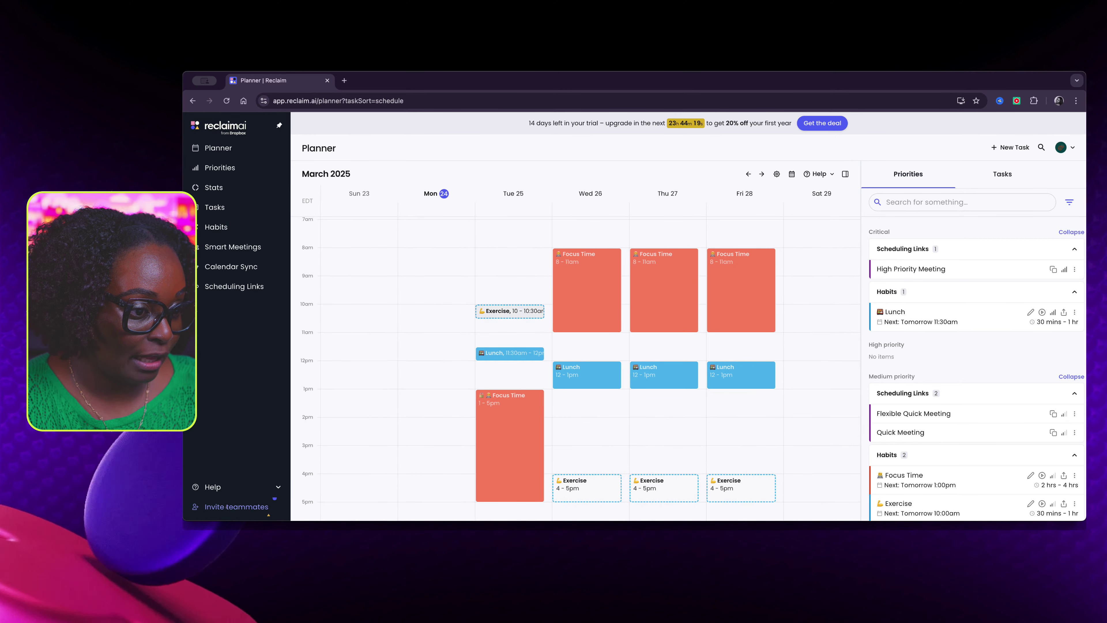
left_click_drag(509, 321, 513, 243)
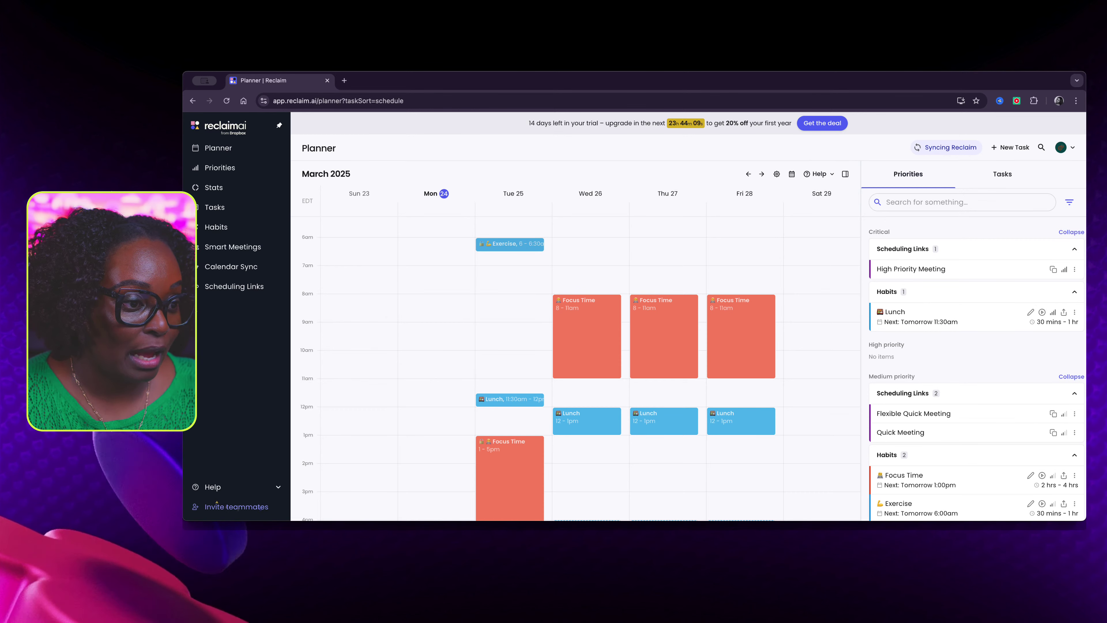
left_click(510, 244)
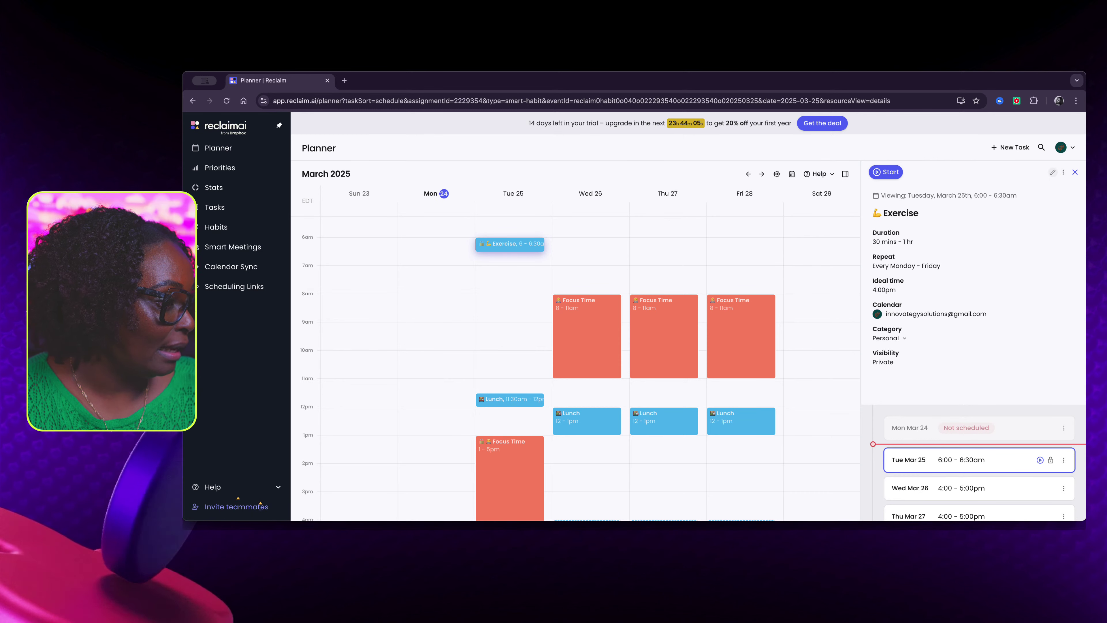
Step: Open the Exercise habit for editing, check its scheduling and other options sections, save the habit and close its details
left_click(1052, 172)
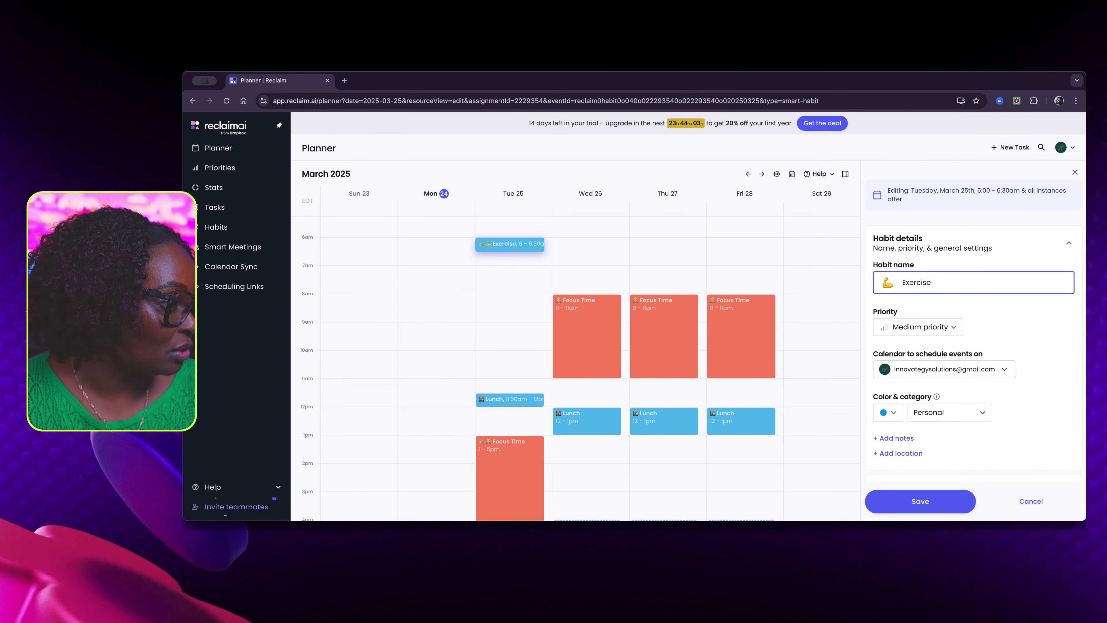
scroll(972, 348, "down", 5)
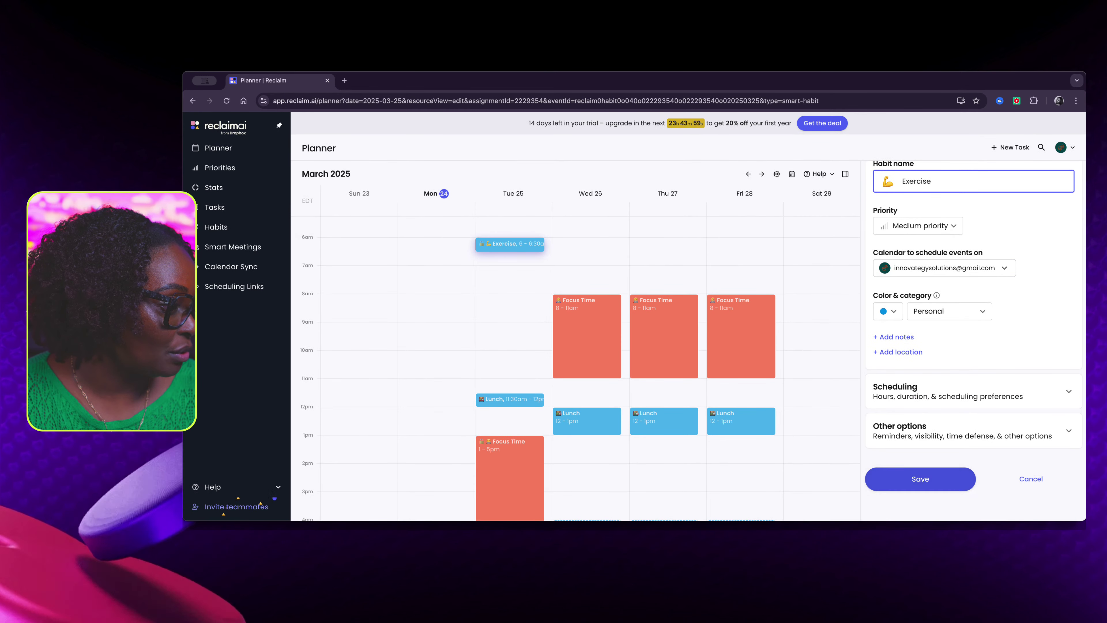
left_click(1069, 391)
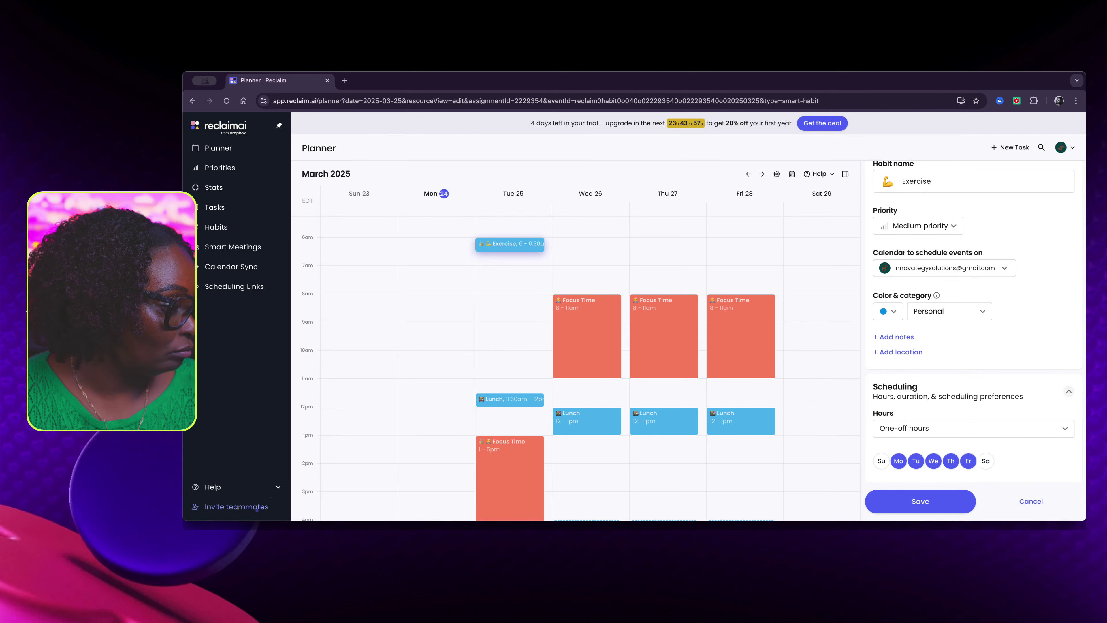
left_click(1069, 391)
left_click(1069, 430)
left_click(1069, 430)
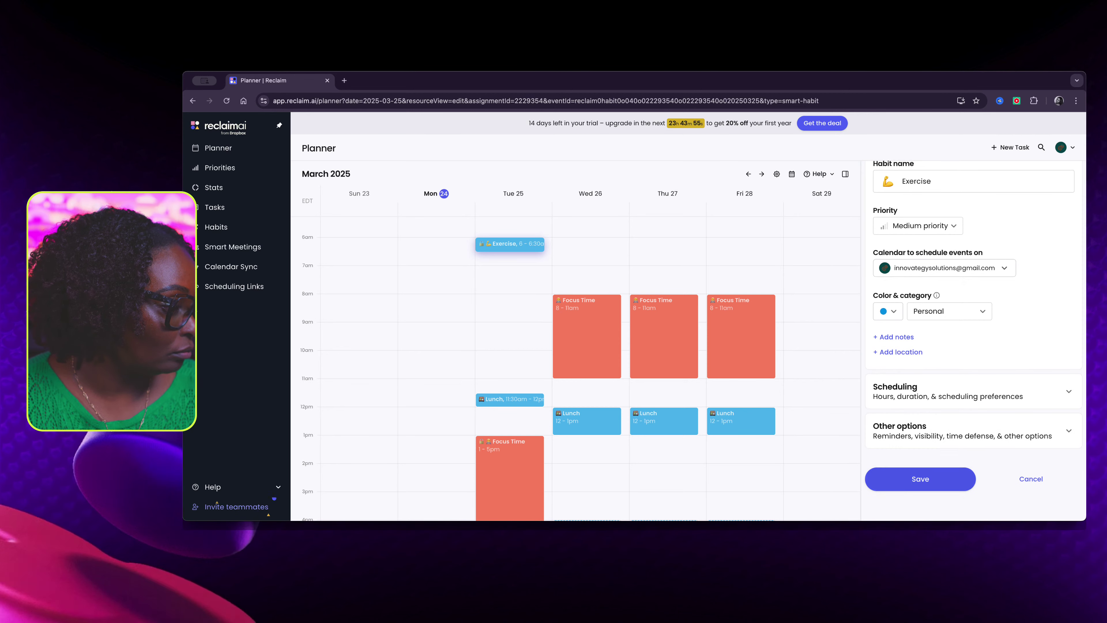
left_click(920, 479)
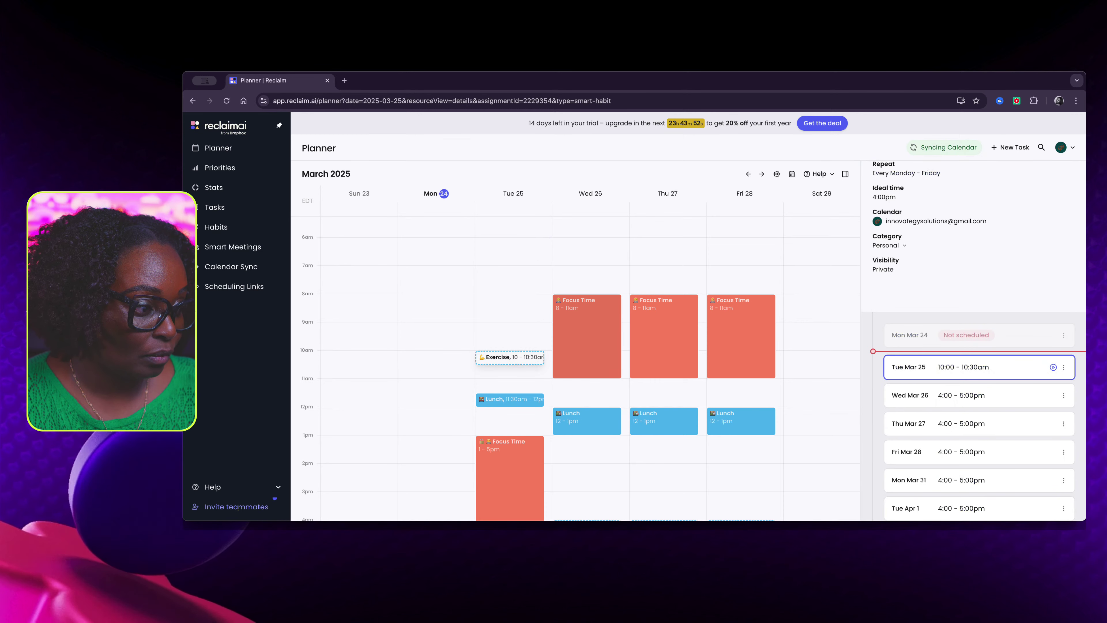
key("Escape")
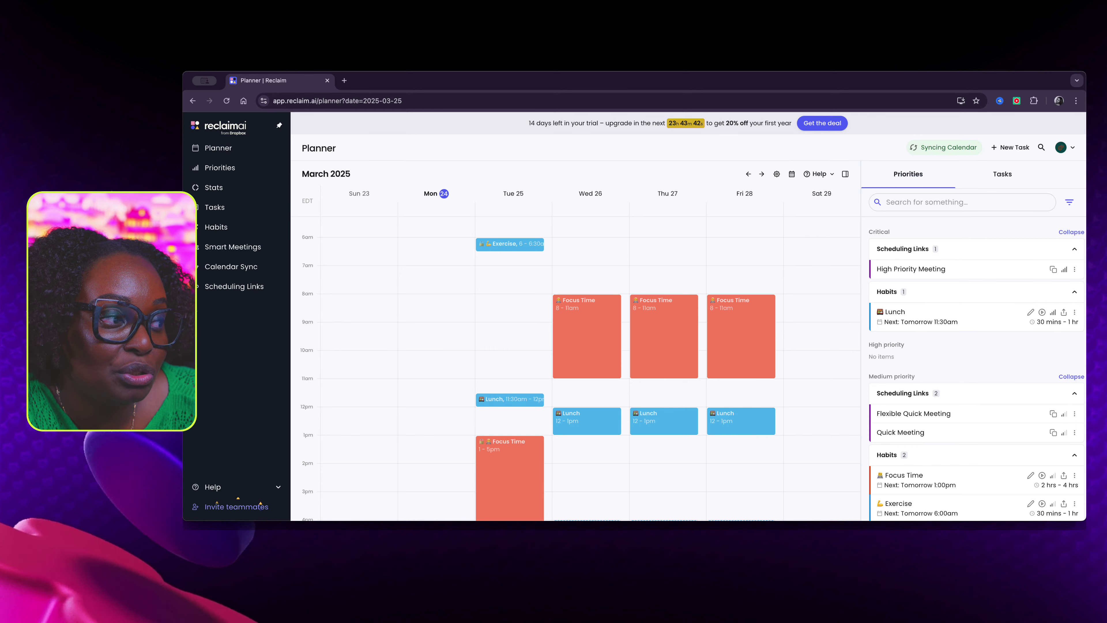
Step: Move Tuesday's Lunch event to 1:45pm, inside the Focus Time block
scroll(580, 370, "down", 5)
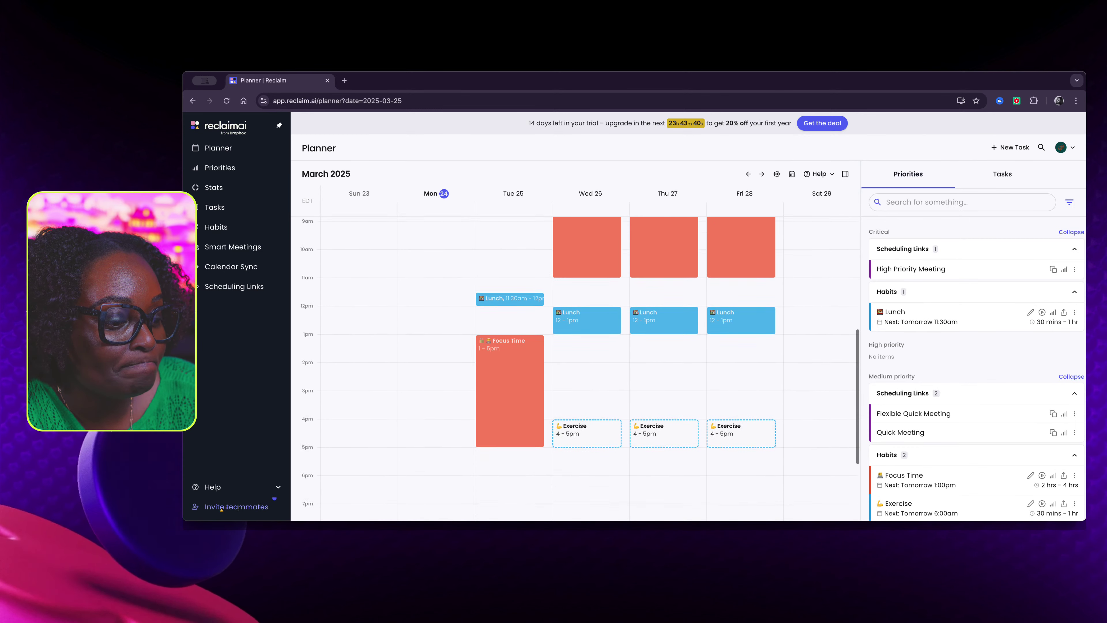
scroll(580, 366, "up", 3)
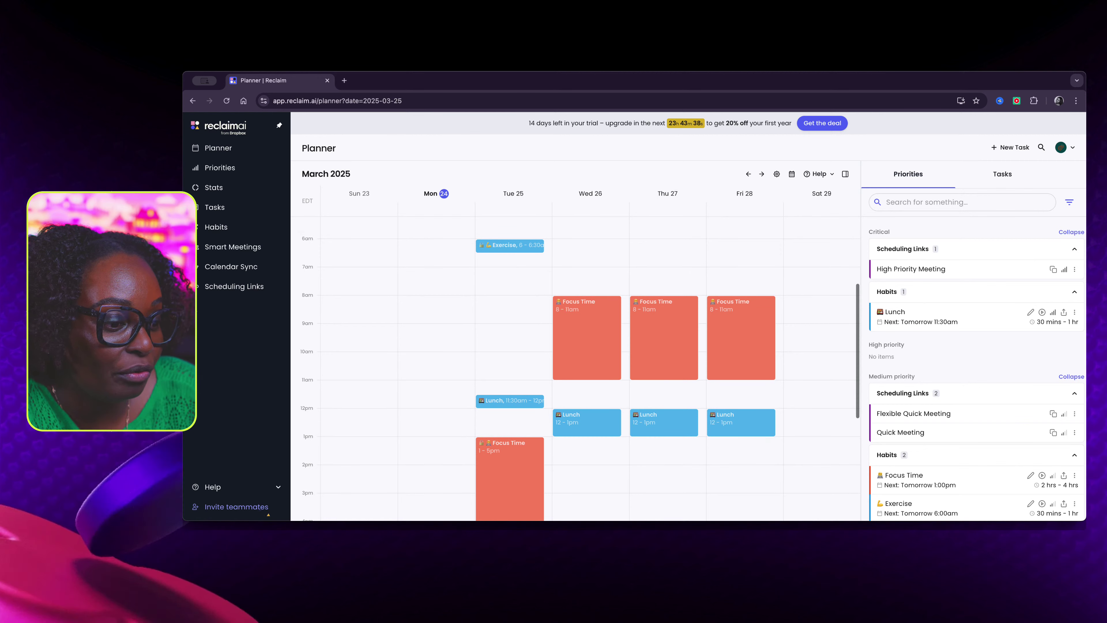
scroll(580, 371, "down", 1)
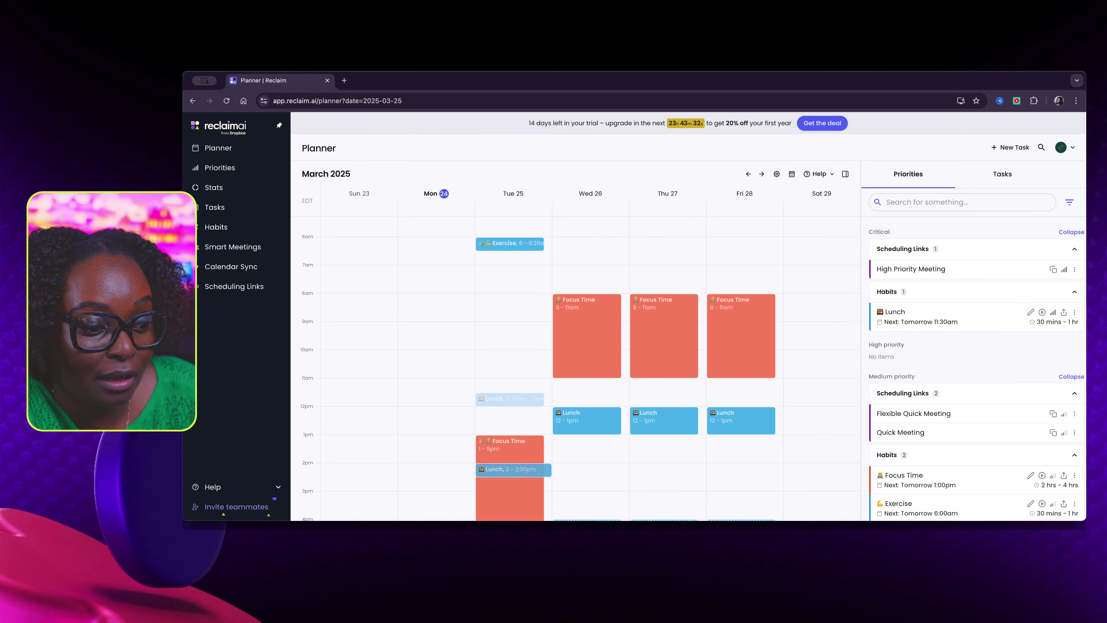
left_click_drag(514, 470, 514, 463)
scroll(513, 463, "up", 1)
scroll(513, 463, "up", 1)
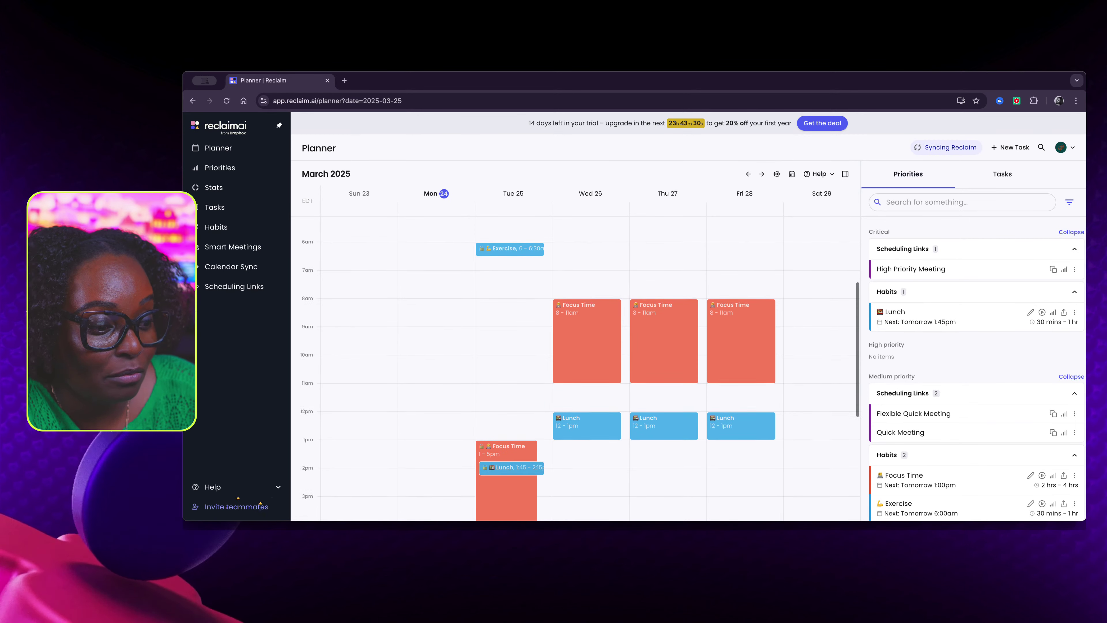
Step: Reschedule Tuesday's Lunch to start at 1:00pm and Tuesday's Focus Time to run from 2:00 to 6:00pm
scroll(580, 376, "down", 3)
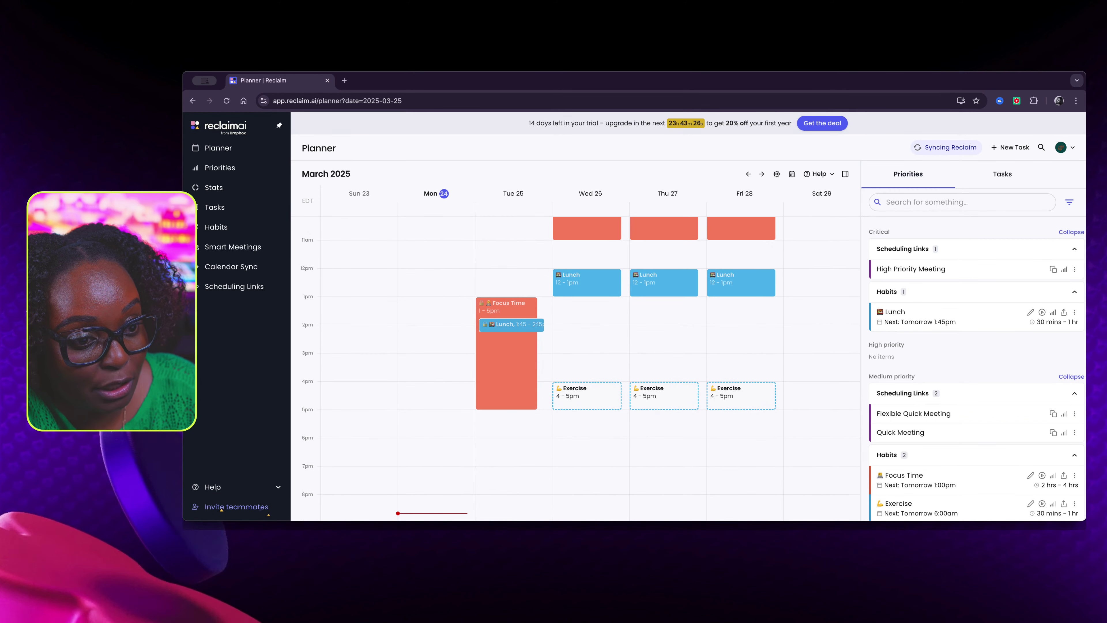
left_click(505, 353)
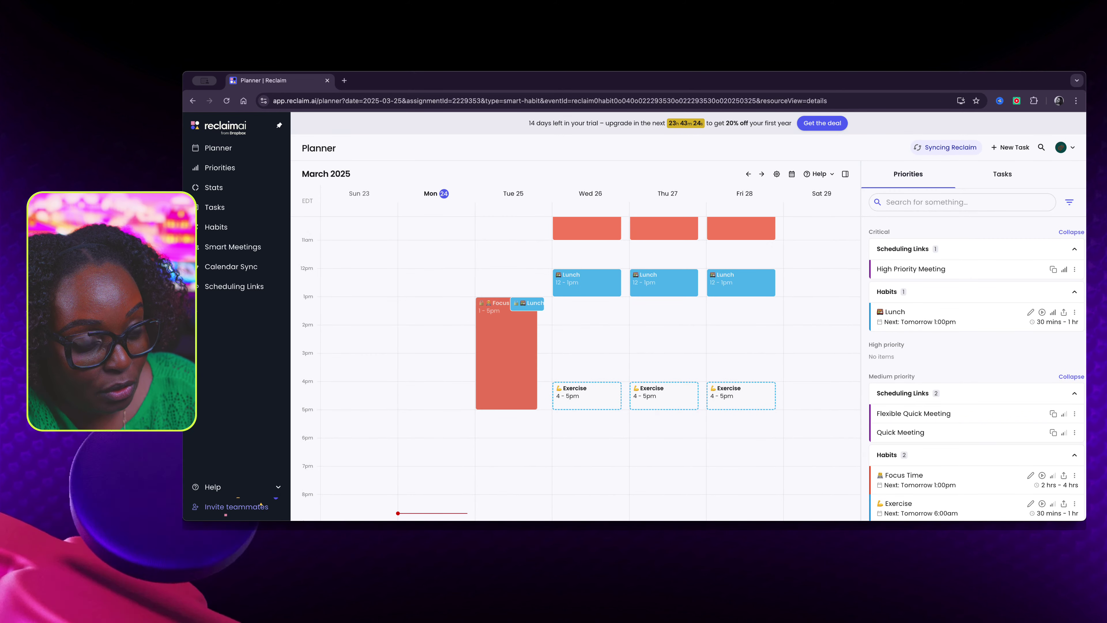
left_click_drag(506, 353, 505, 382)
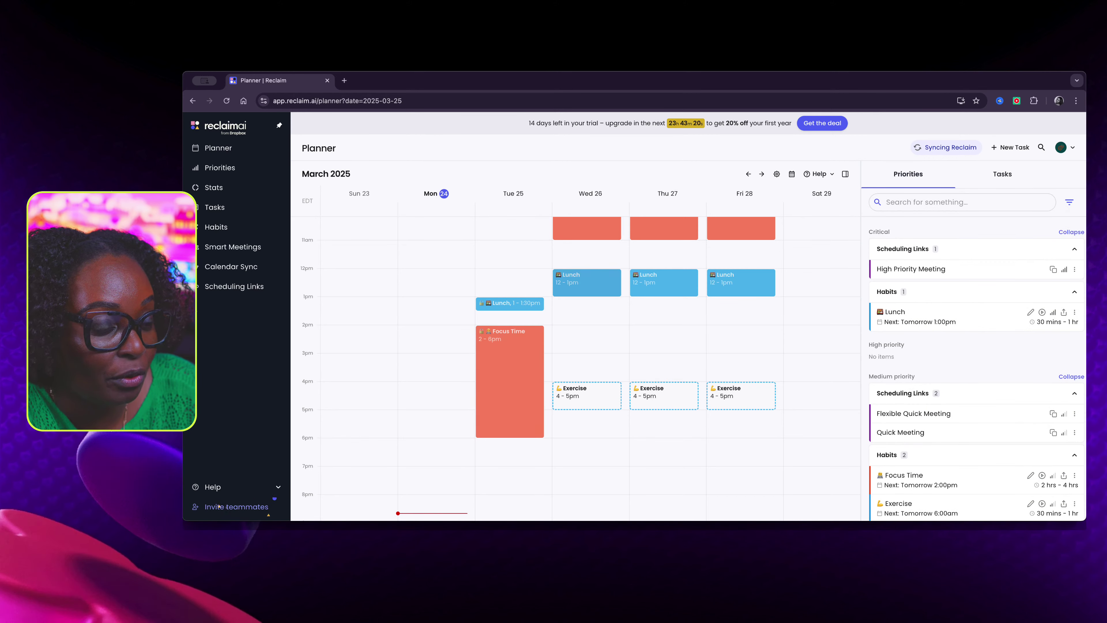
scroll(580, 367, "up", 2)
scroll(580, 366, "up", 3)
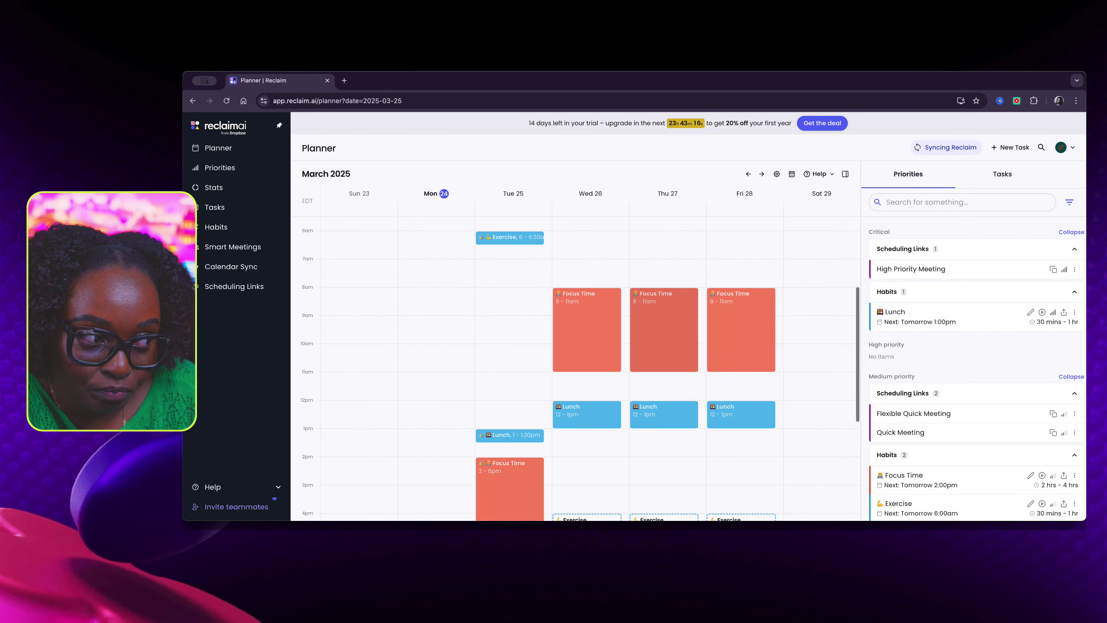
scroll(580, 367, "down", 3)
scroll(580, 366, "down", 2)
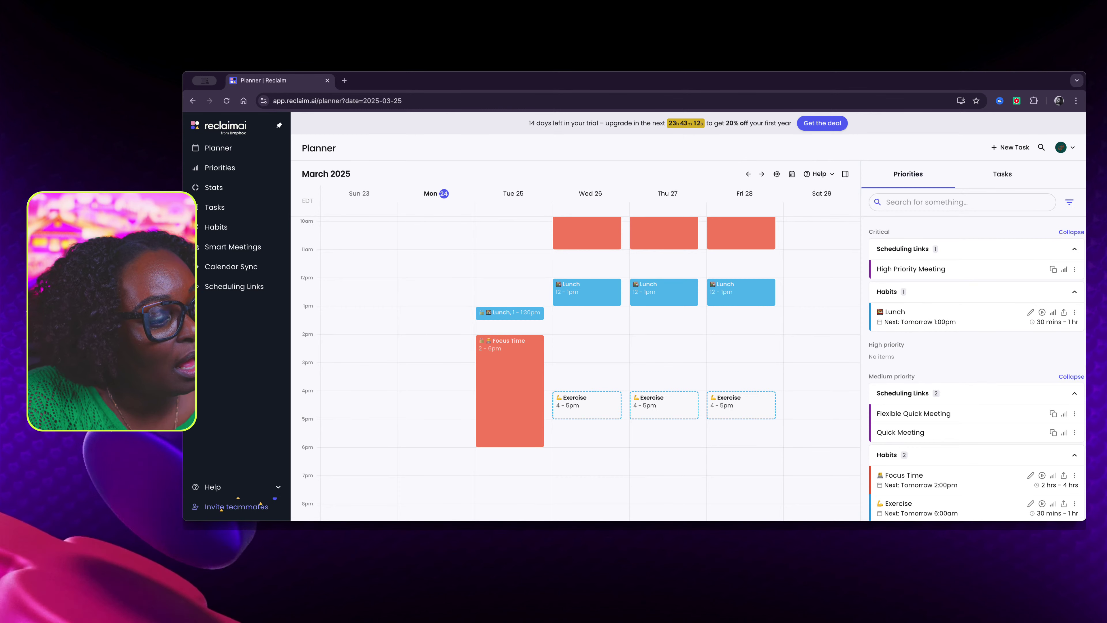
Step: Open the Focus Time habit for editing and set its category to Personal
scroll(976, 371, "down", 1)
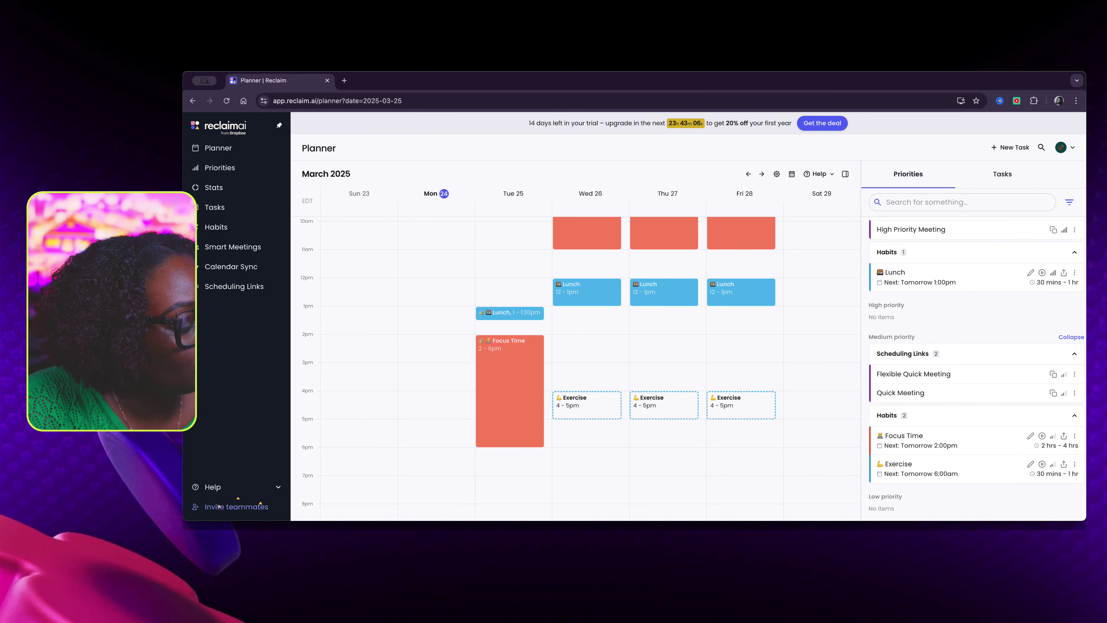
left_click(904, 436)
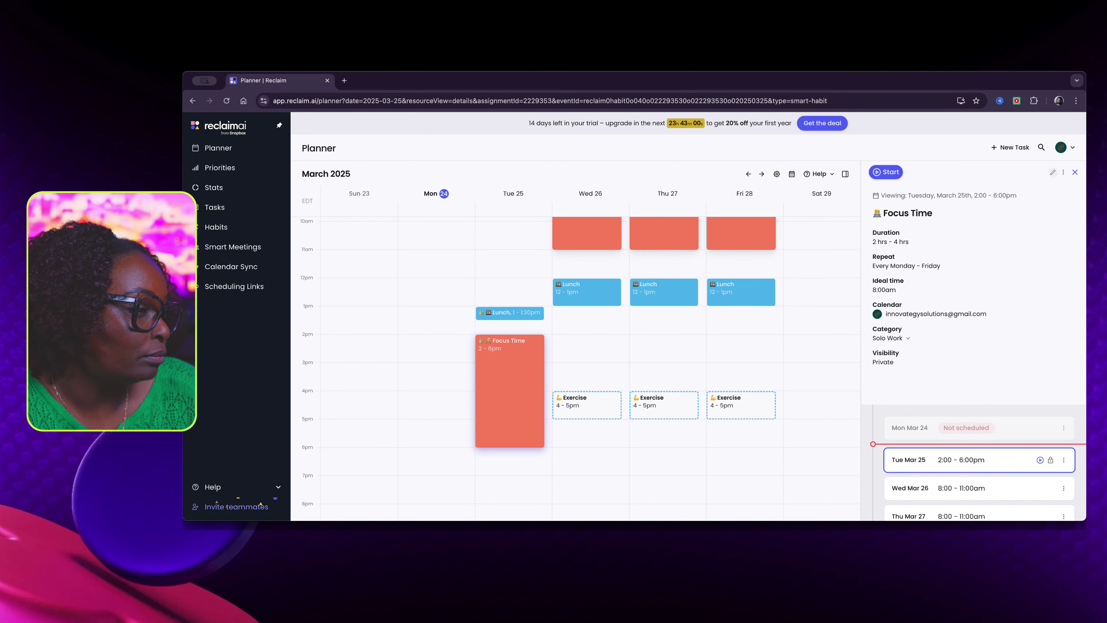
left_click(1053, 172)
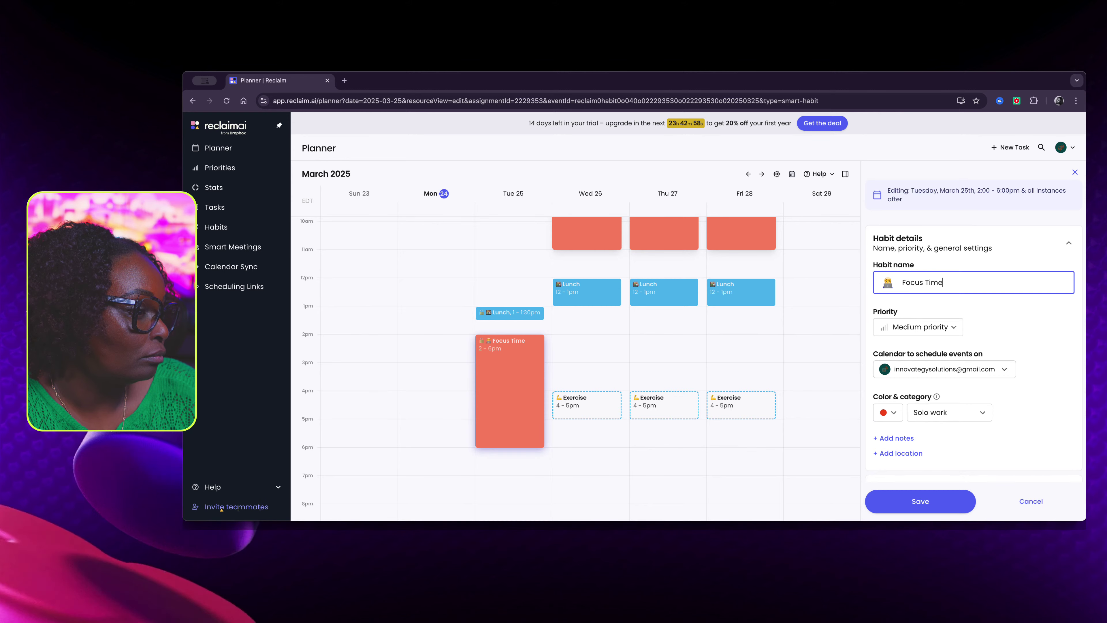
scroll(973, 323, "down", 3)
left_click(949, 311)
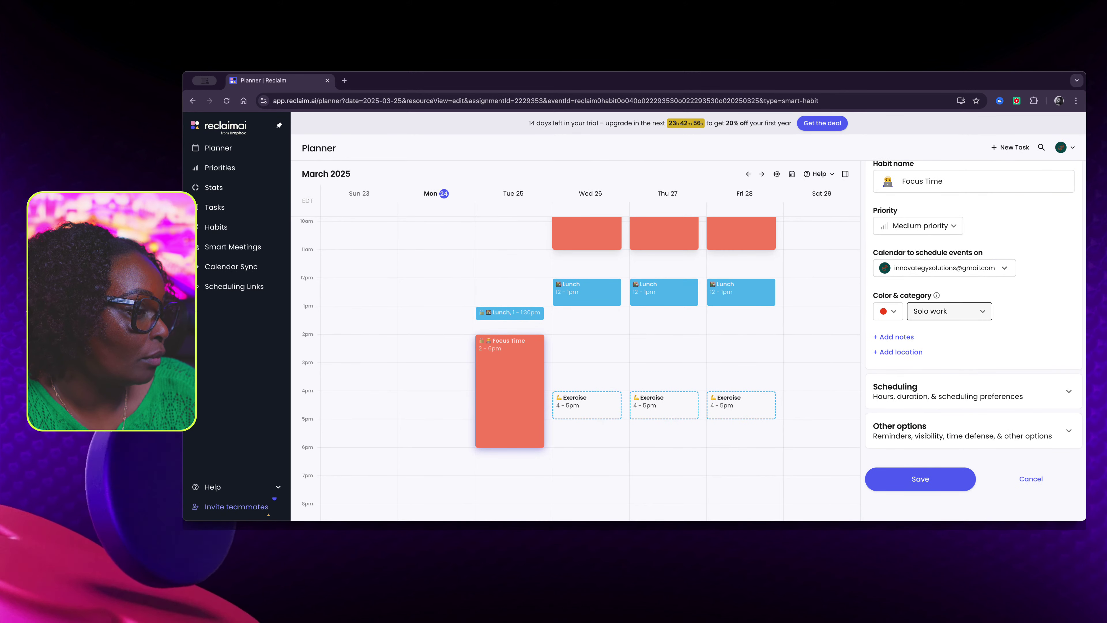
left_click(933, 347)
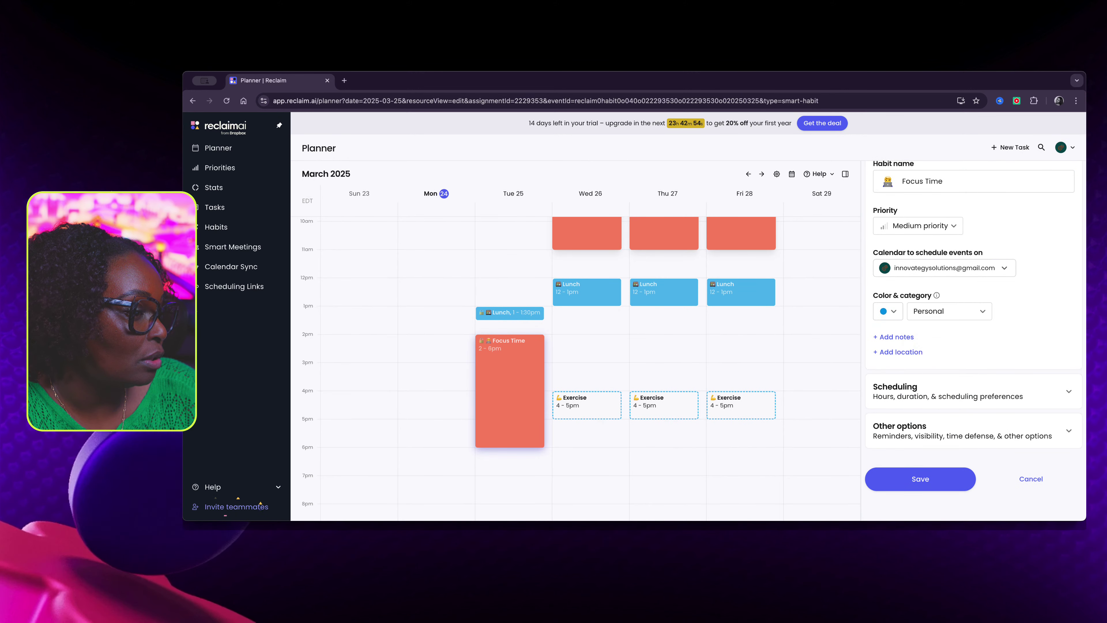
Step: Examine the Focus Time habit's scheduling settings, including the available repeat and times-a-week options
left_click(972, 390)
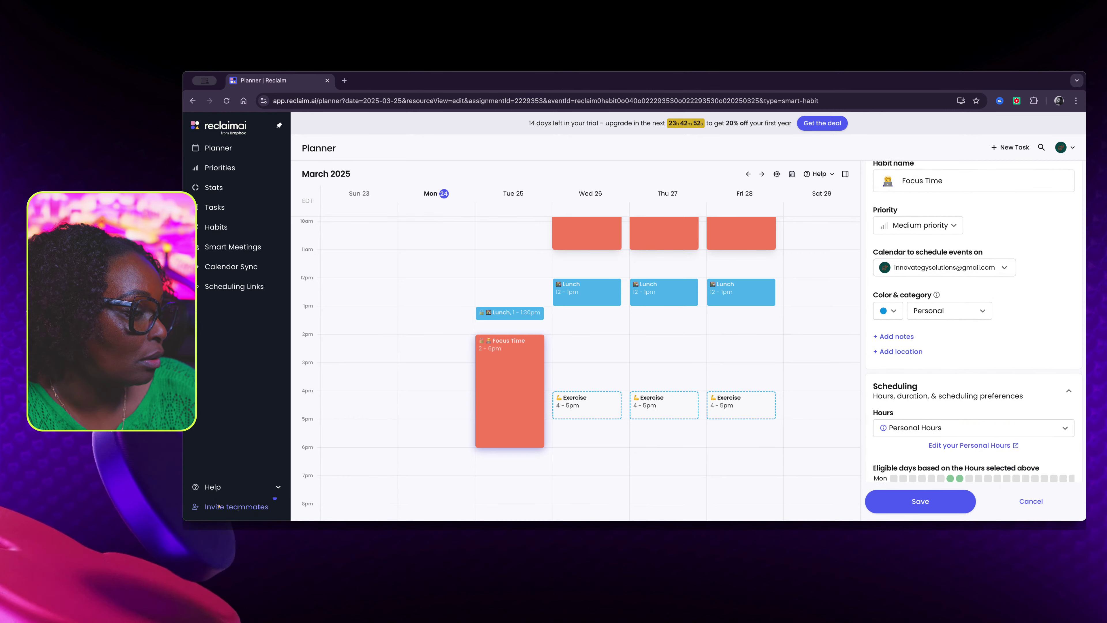
scroll(974, 323, "down", 4)
scroll(974, 323, "down", 2)
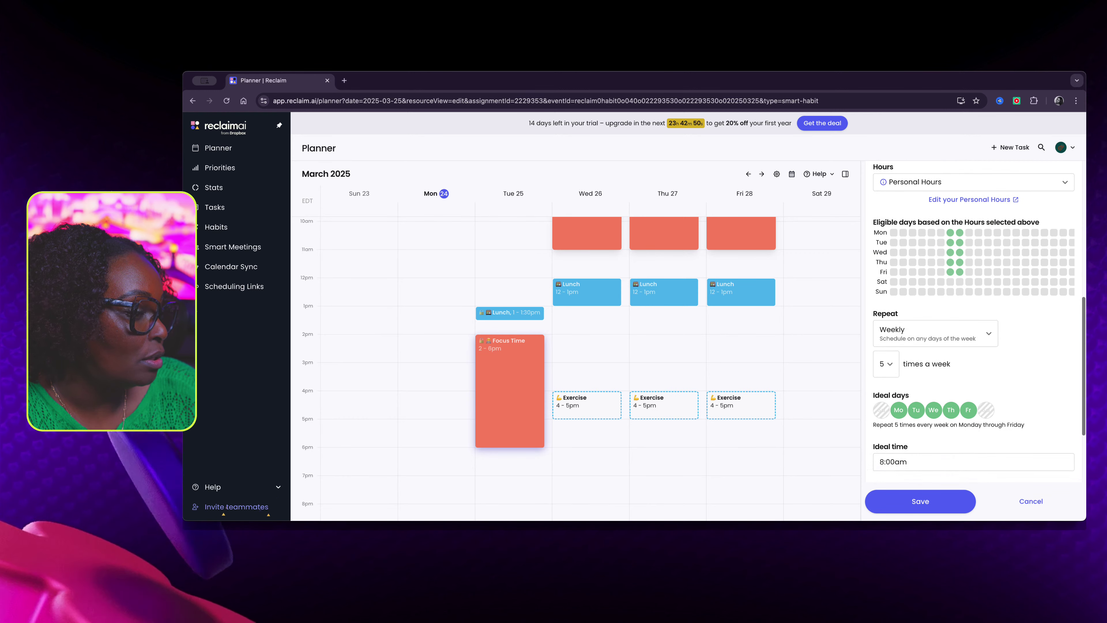
left_click(935, 327)
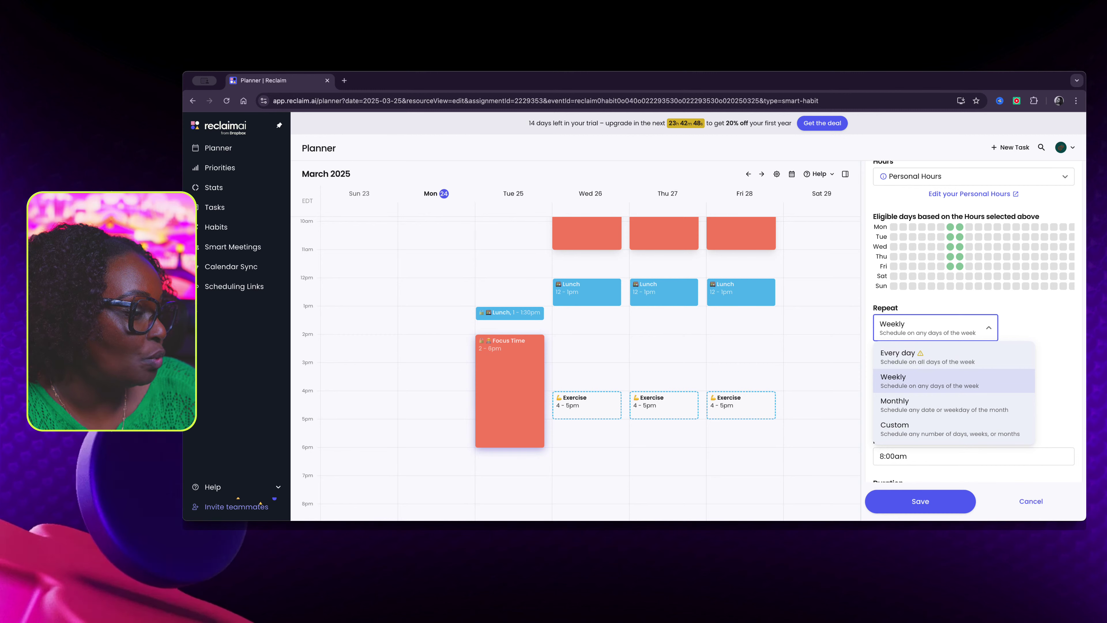
key("Escape")
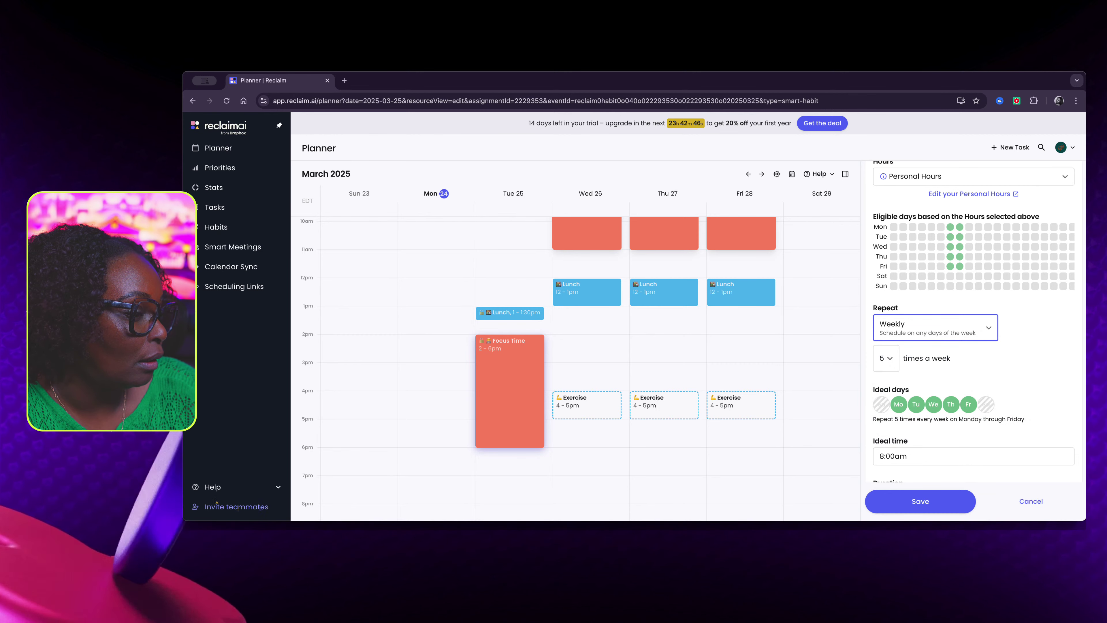
left_click(885, 358)
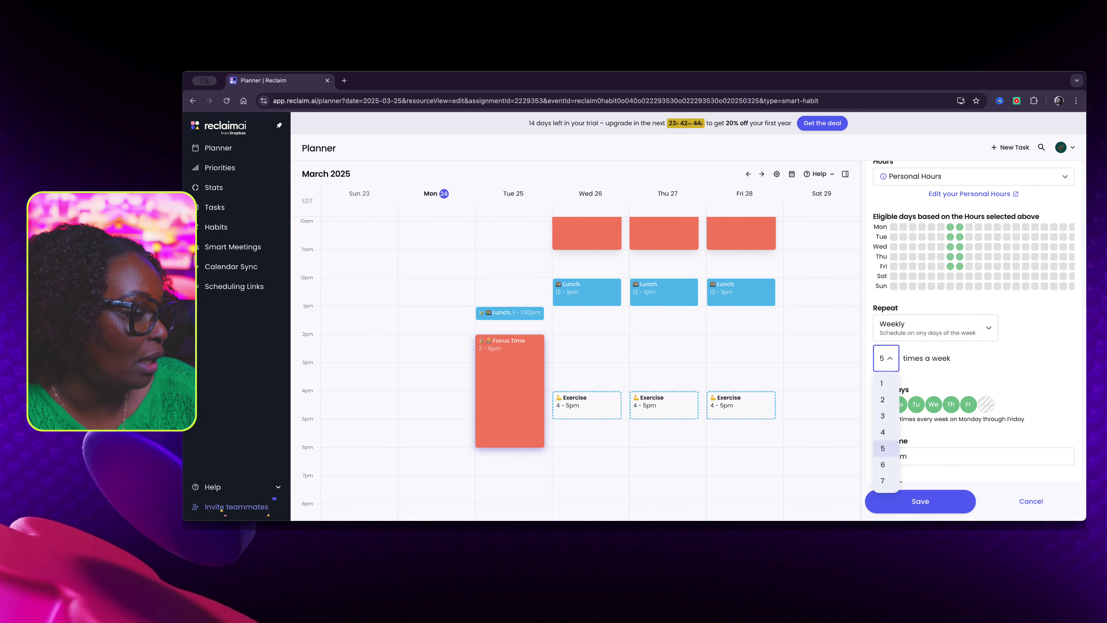
key("Escape")
Step: Set the Focus Time habit's ideal time to 6:00am
scroll(972, 322, "down", 3)
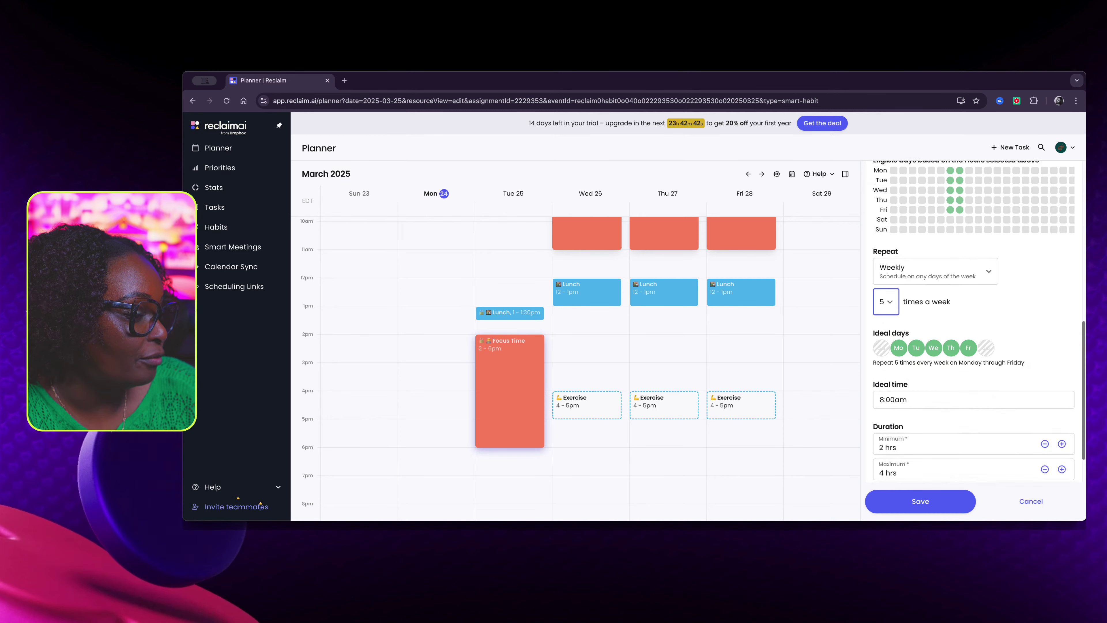
left_click(906, 361)
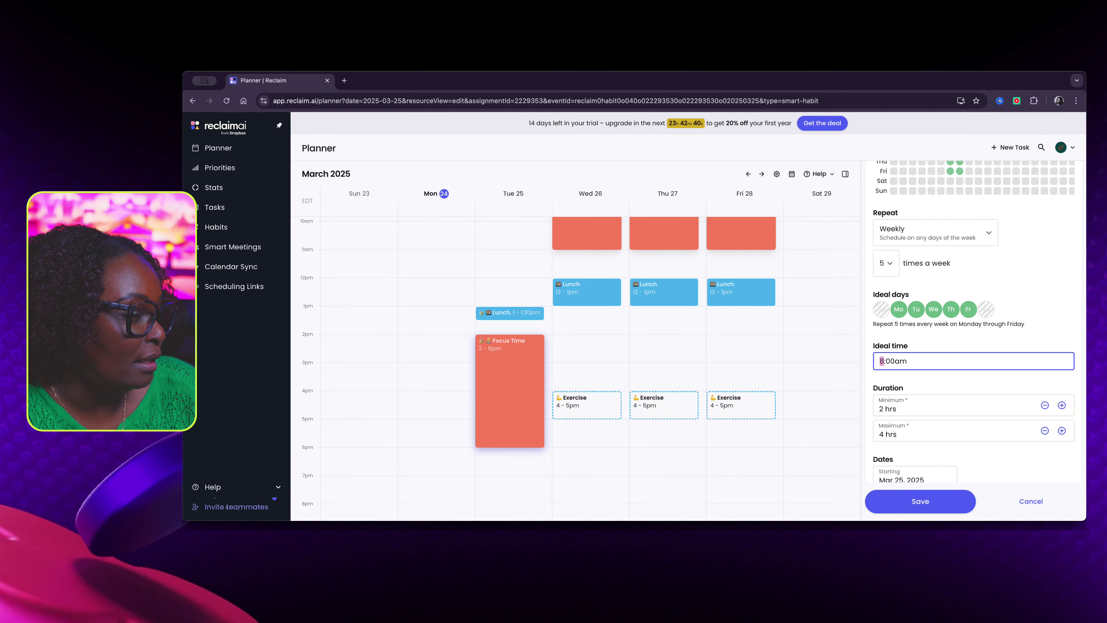
type("6")
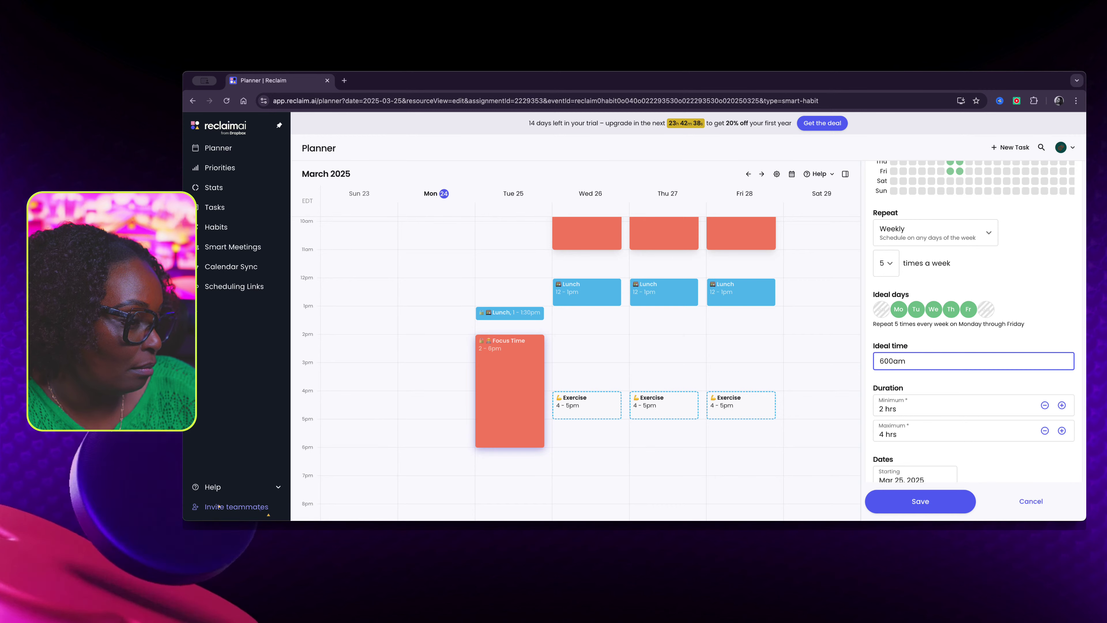
left_click(1011, 379)
Step: Set both the minimum and maximum duration of the Focus Time habit to 30 mins
scroll(1011, 375, "down", 2)
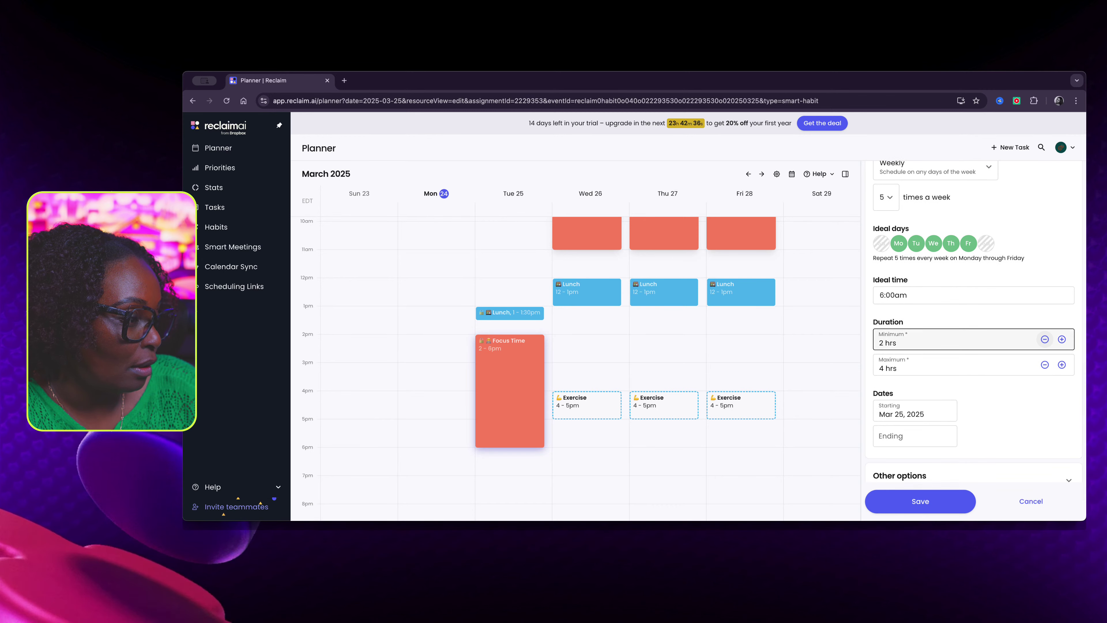
left_click(1044, 339)
left_click(1044, 339)
left_click(1044, 339)
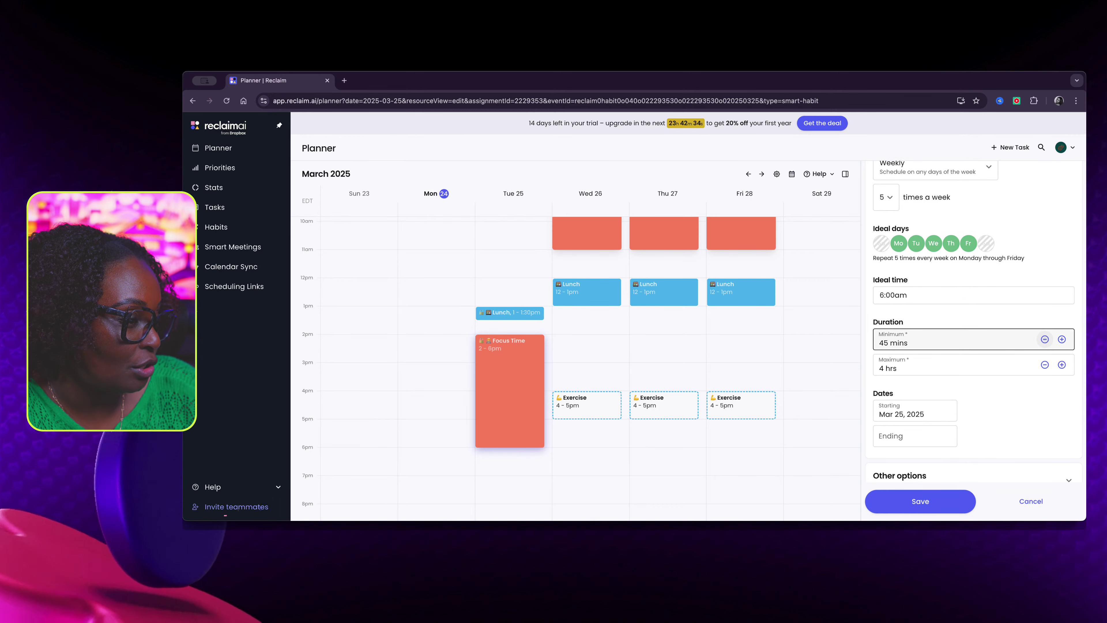
left_click(1044, 340)
left_click(1061, 339)
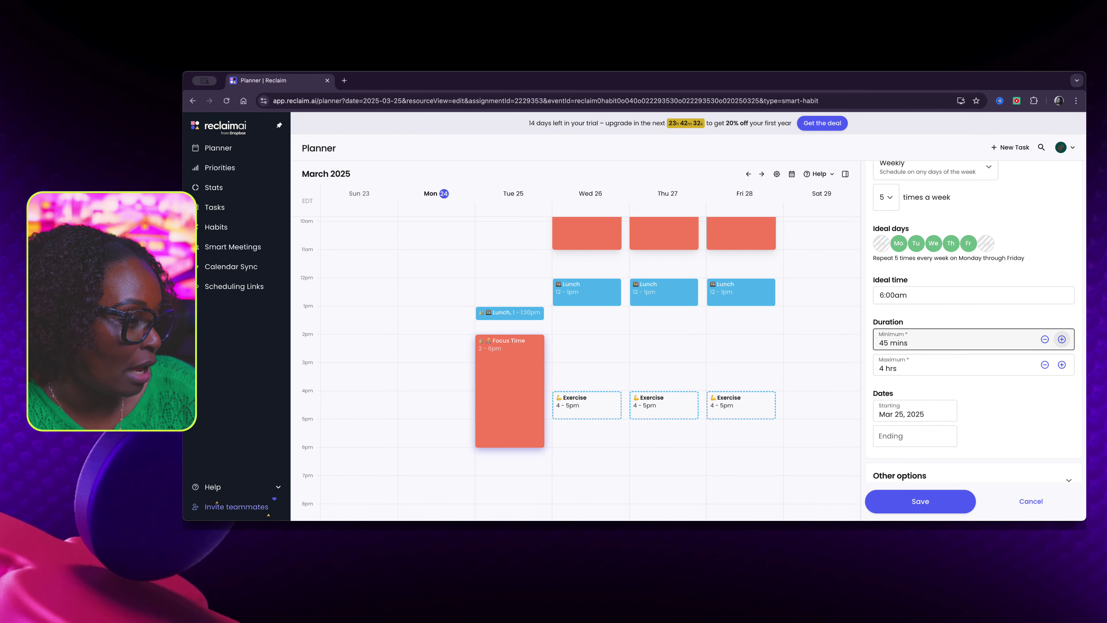
left_click(959, 368)
left_click(1044, 365)
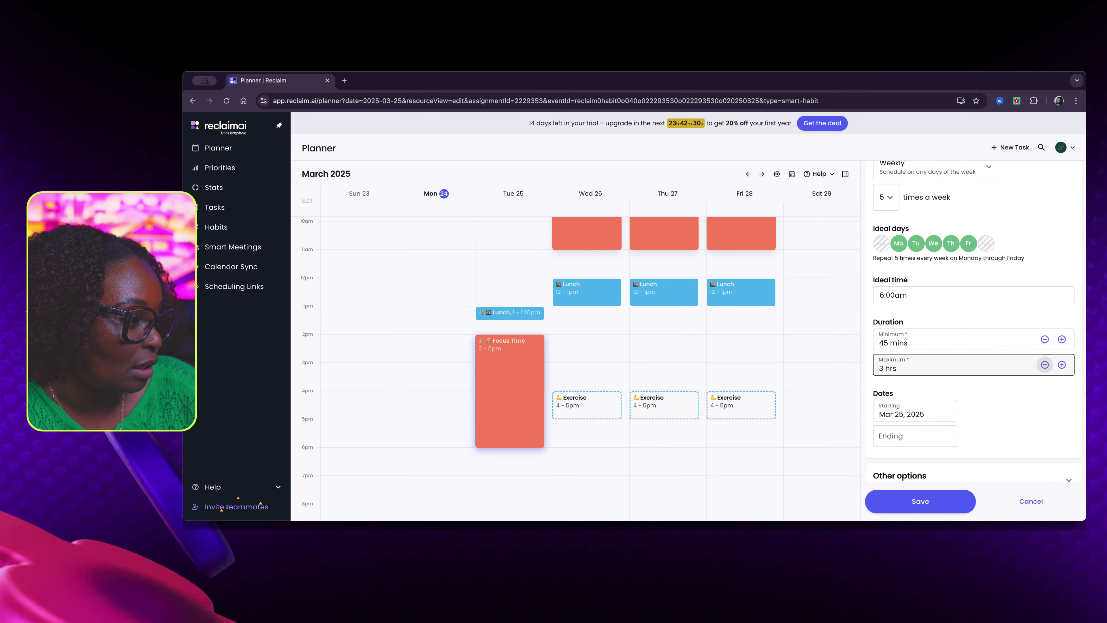
left_click(1045, 365)
left_click(1045, 365)
left_click(1045, 365)
left_click(1045, 365)
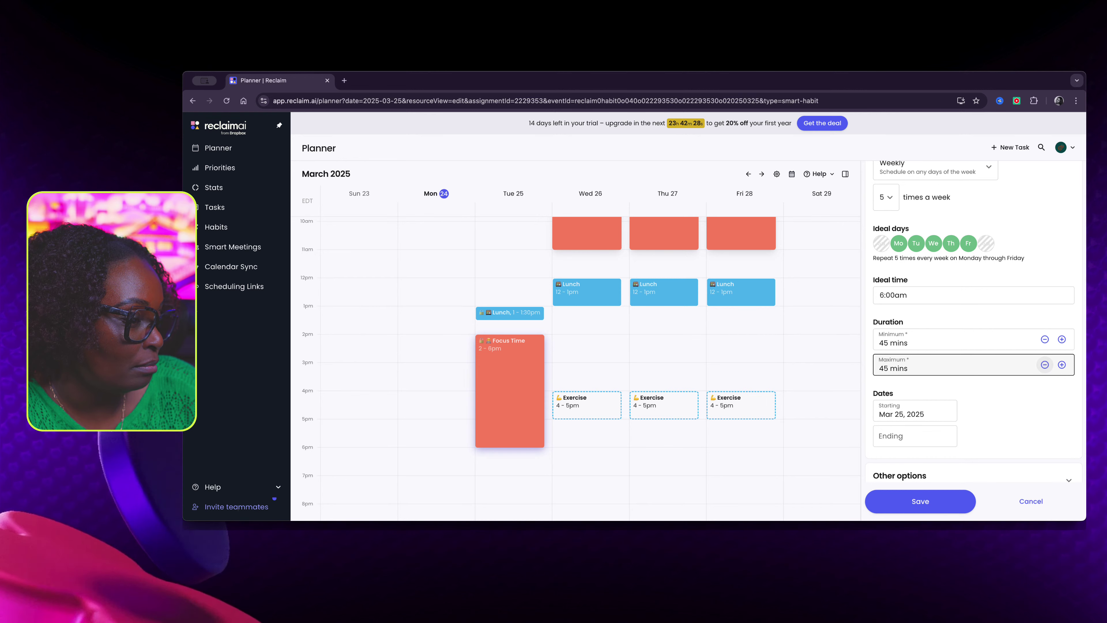
left_click(1044, 364)
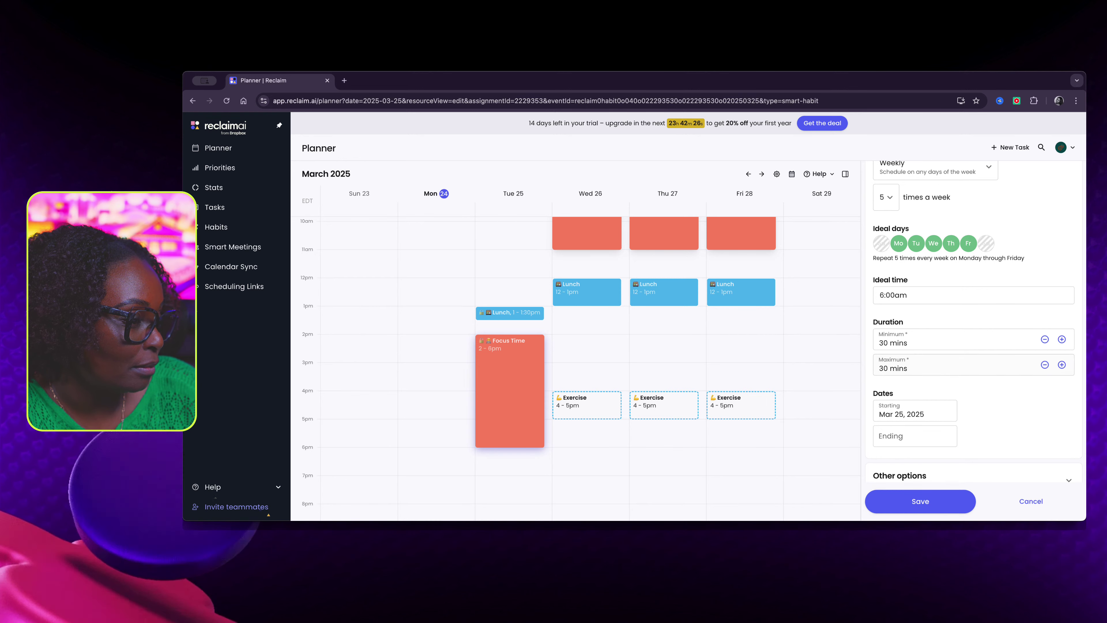
scroll(915, 386, "down", 2)
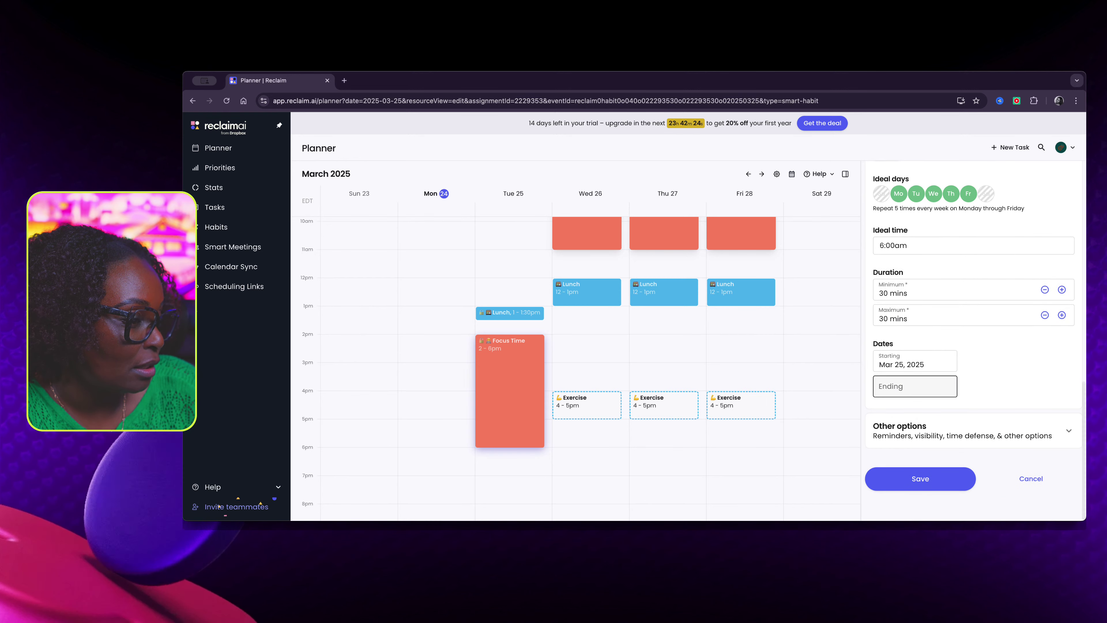
Step: Review the Focus Time habit's other options, including reminders, visibility and time defense, and save the habit
left_click(1069, 430)
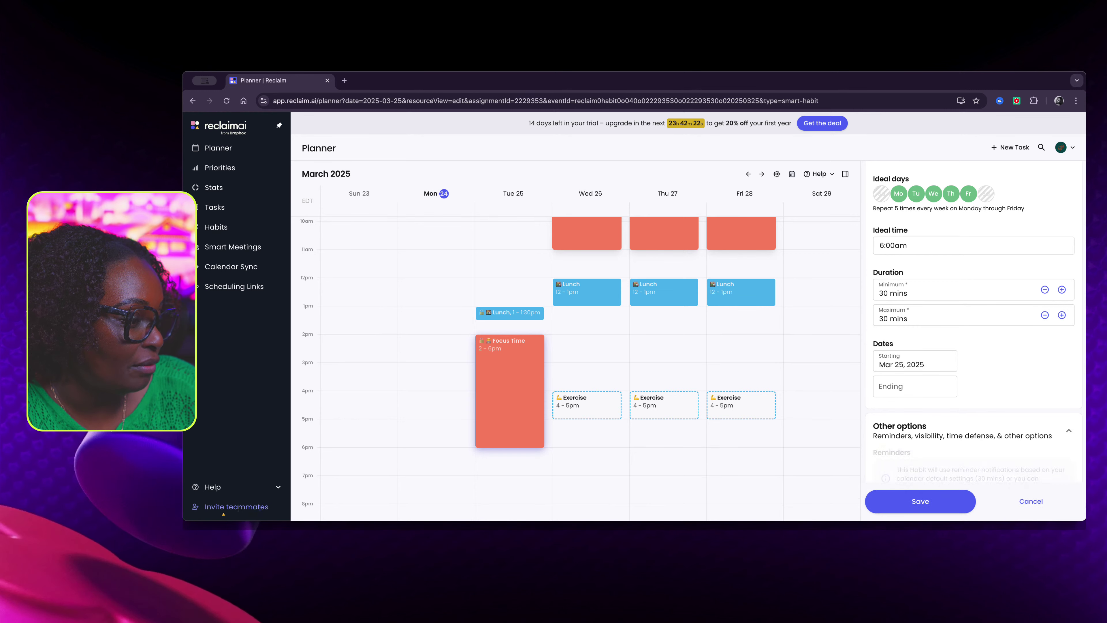
scroll(972, 349, "down", 4)
scroll(972, 323, "down", 3)
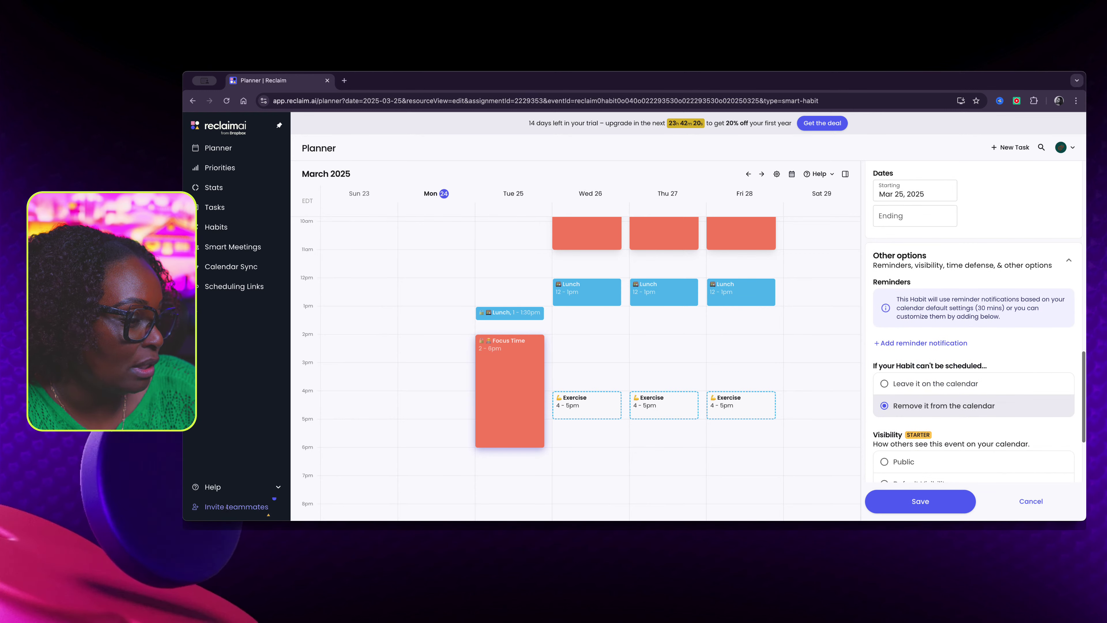
scroll(972, 322, "down", 1)
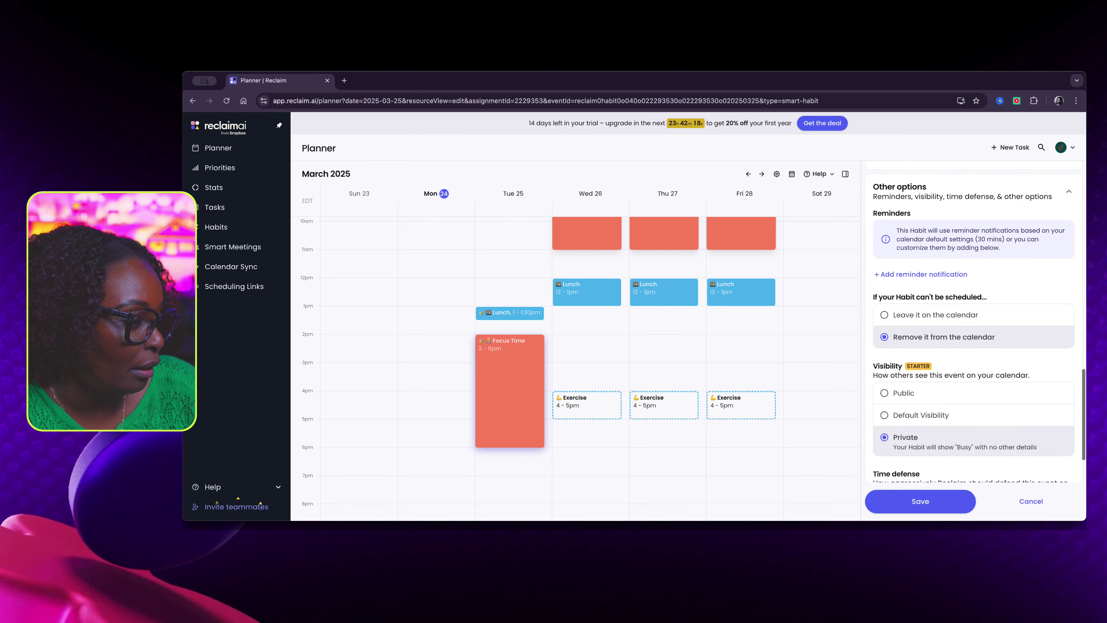
scroll(972, 323, "down", 2)
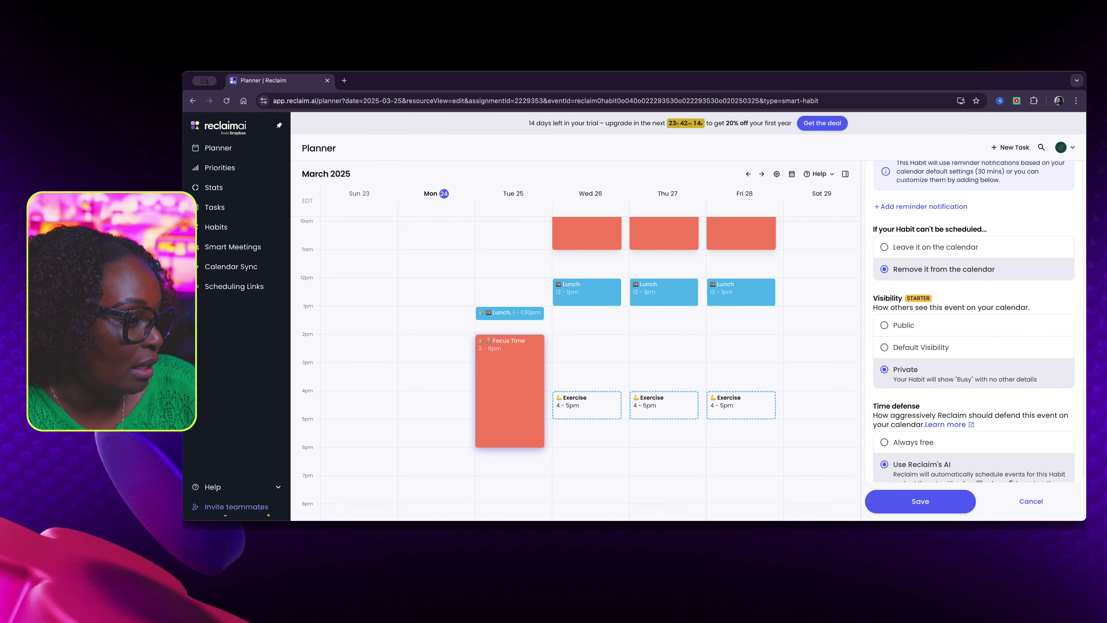
scroll(972, 322, "down", 5)
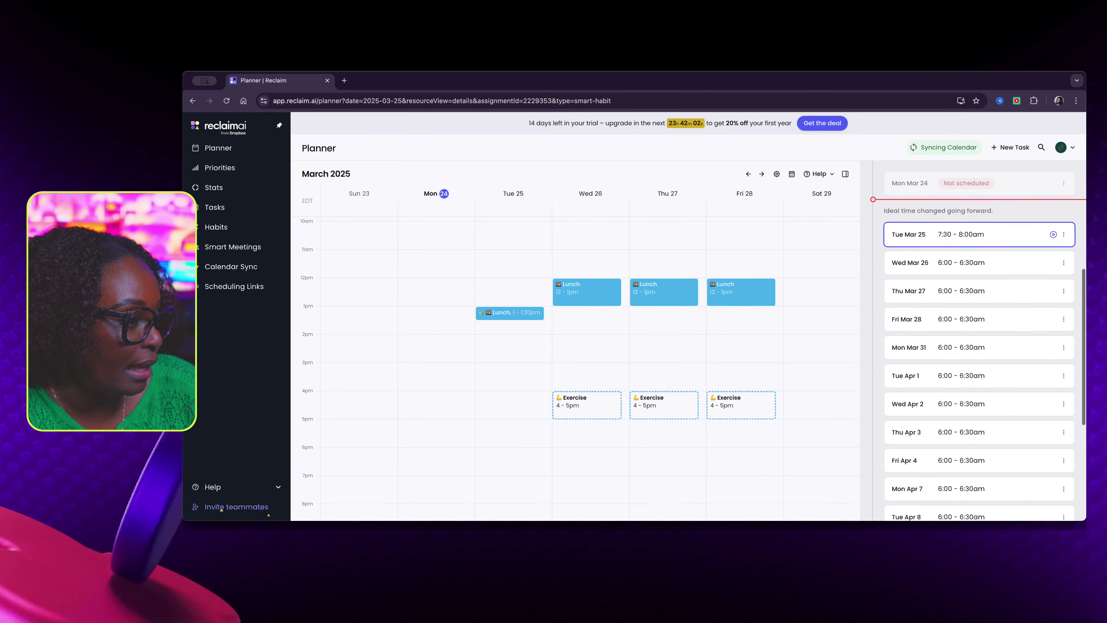
Step: Examine the saved Focus Time habit's details and upcoming events, and close them to look over the priorities list
scroll(974, 326, "up", 4)
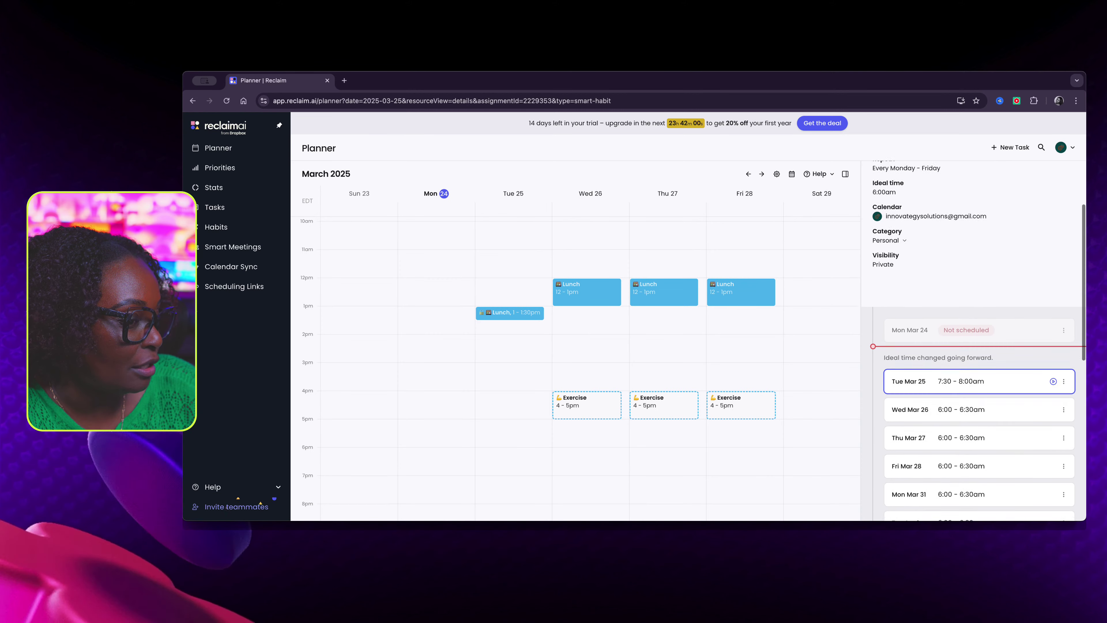
scroll(974, 341, "up", 2)
scroll(979, 340, "down", 10)
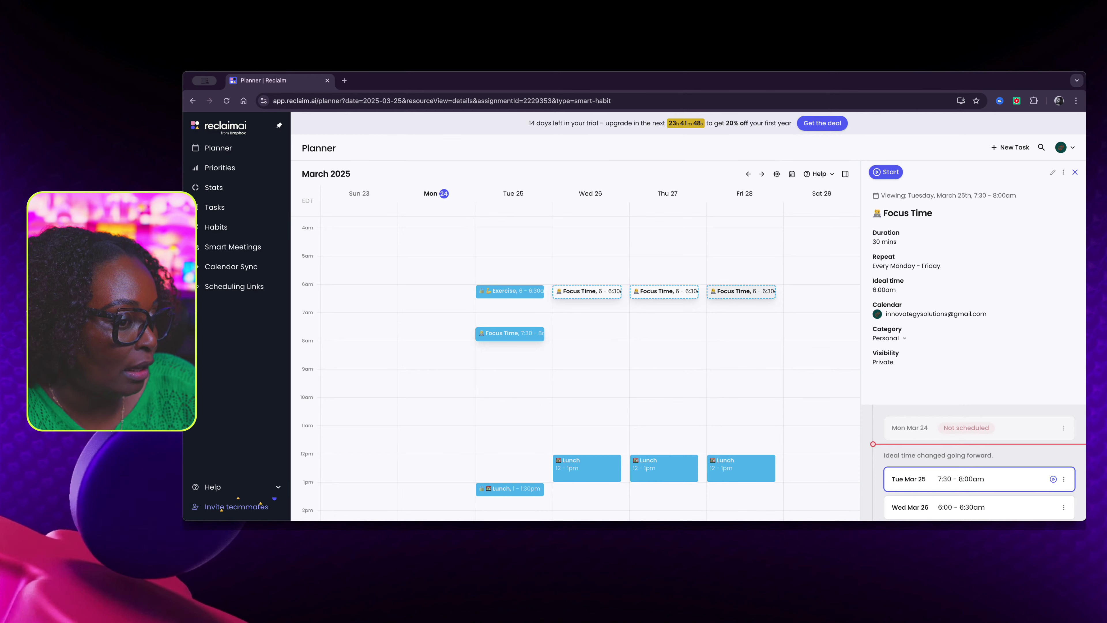
left_click(1075, 172)
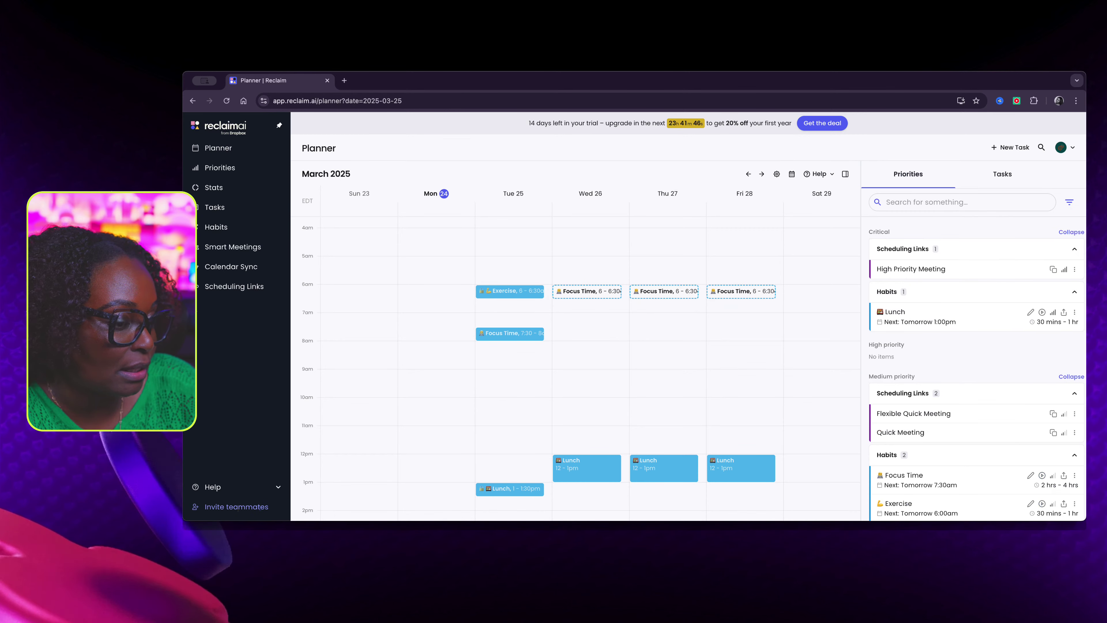
scroll(977, 371, "down", 2)
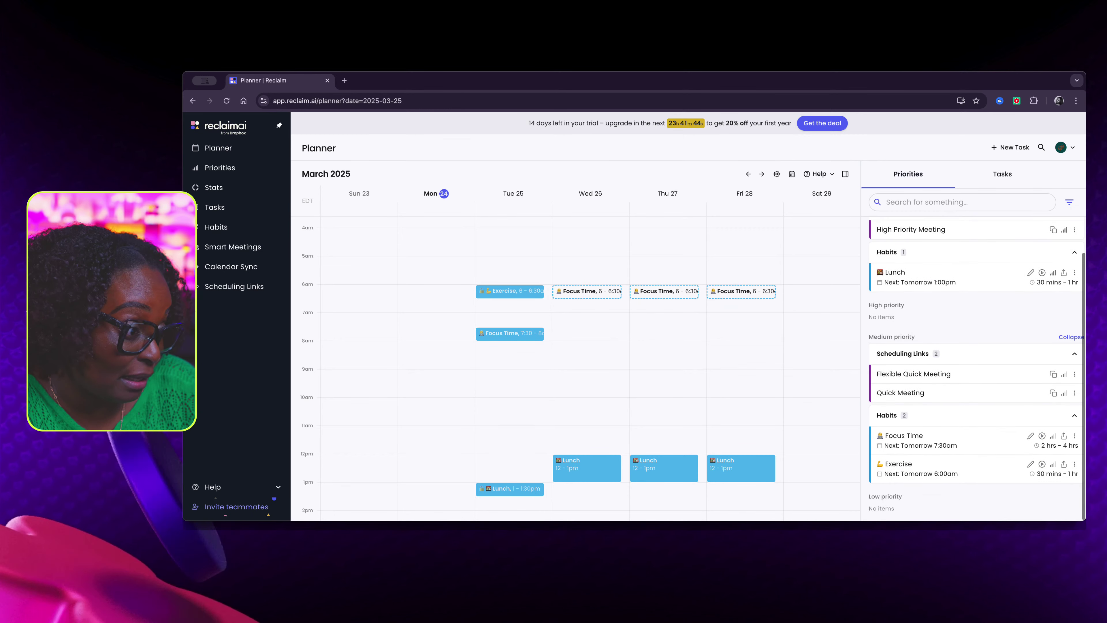
scroll(267, 506, "down", 1)
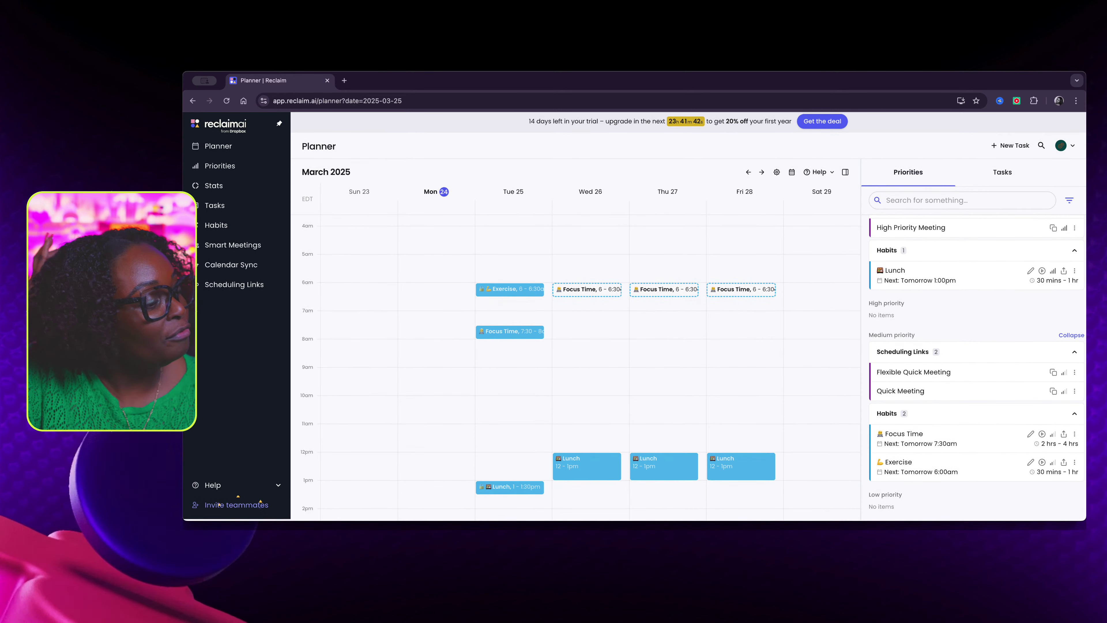
scroll(244, 506, "up", 1)
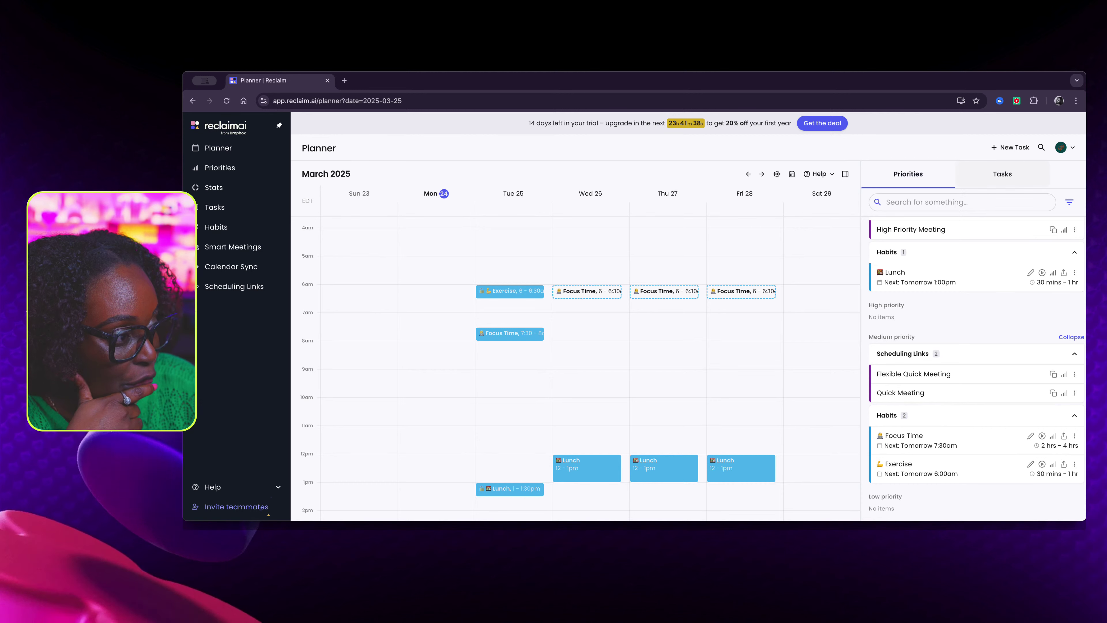
left_click(1003, 174)
left_click(908, 174)
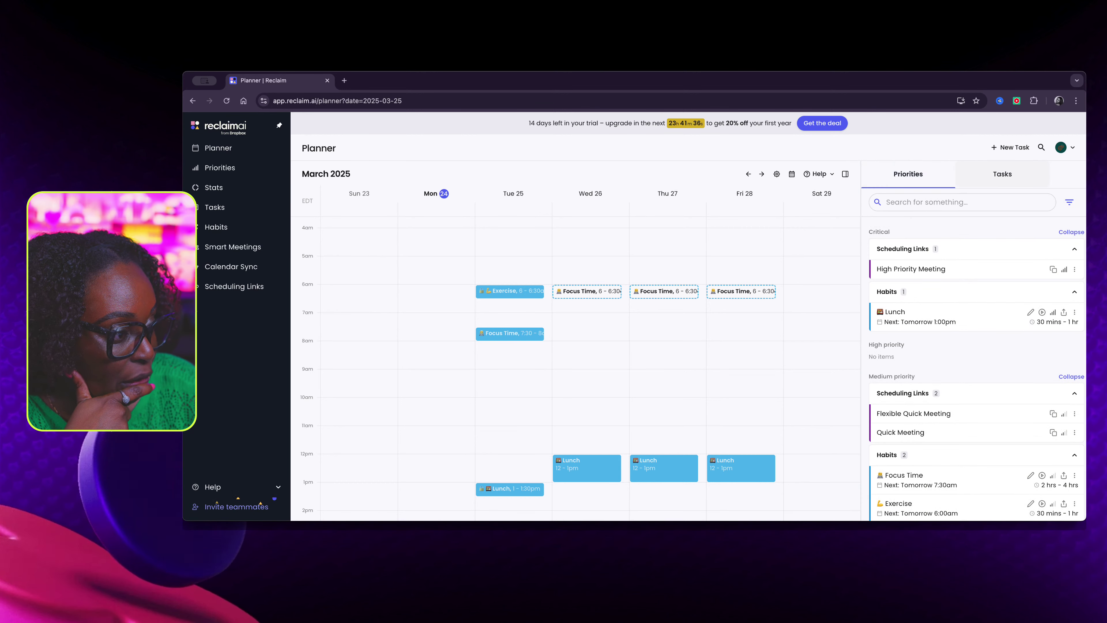
Step: Start a new task from the empty task list and name it "Edit a Video"
left_click(1003, 173)
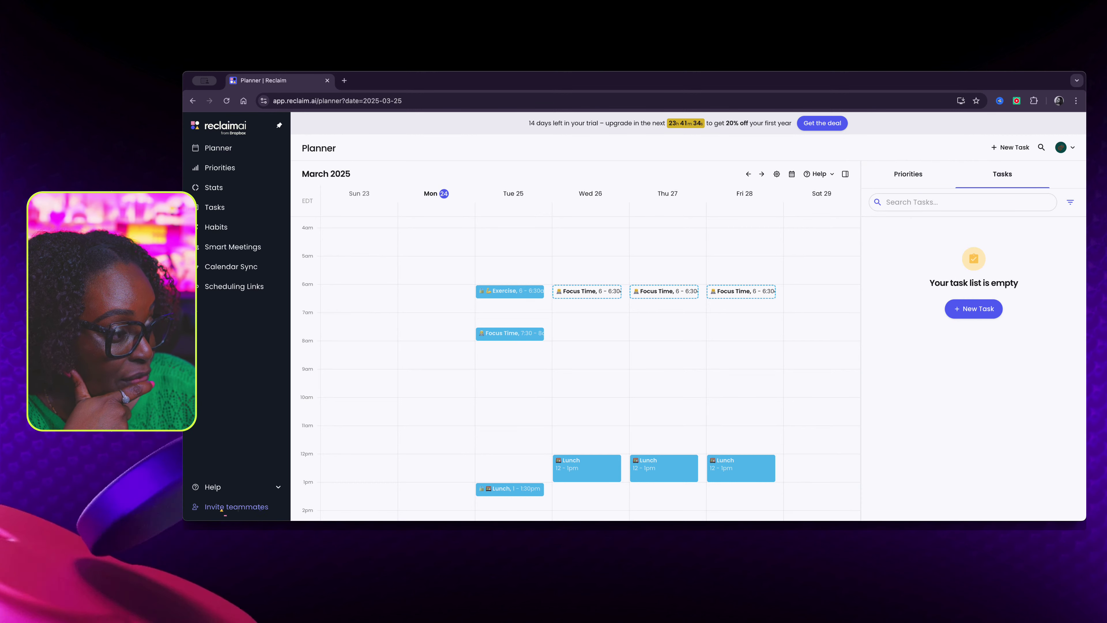
left_click(974, 308)
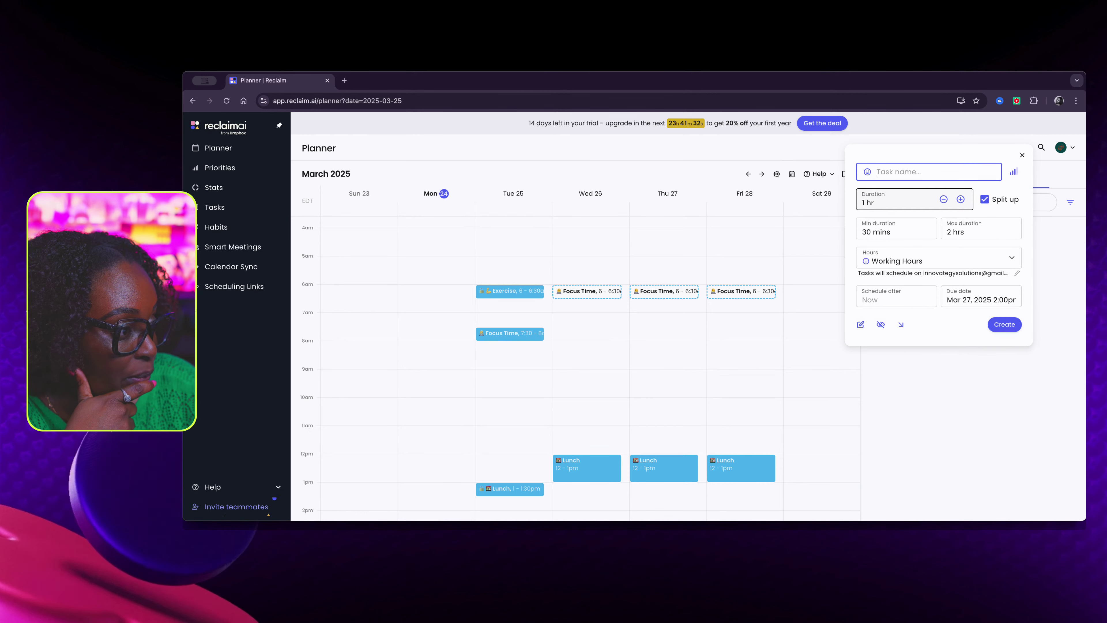
type("Edit a")
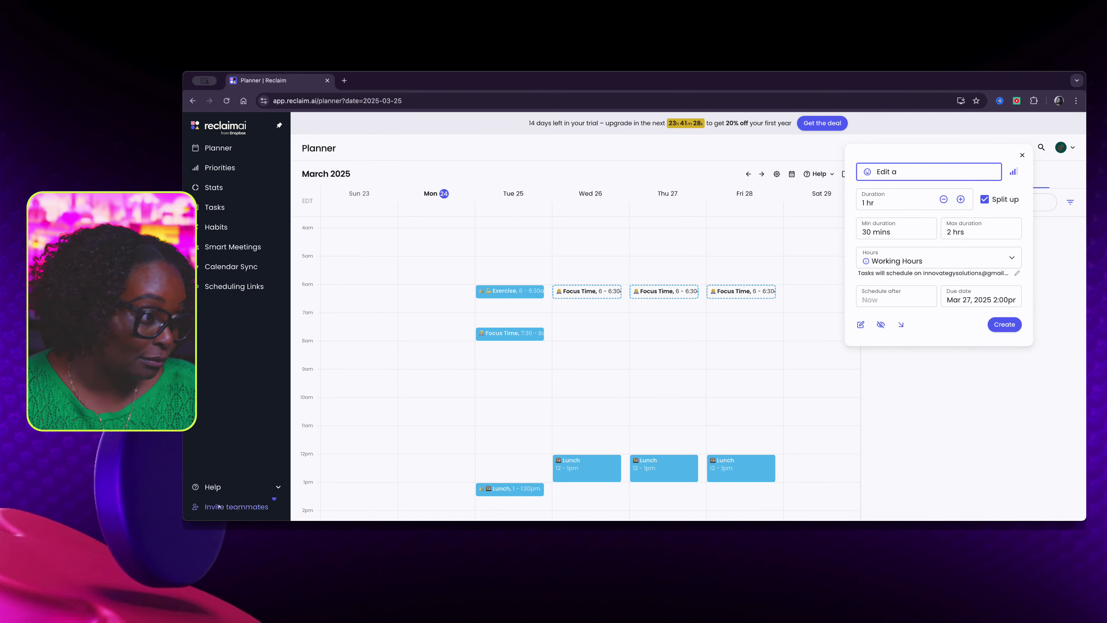
type(" vVideo")
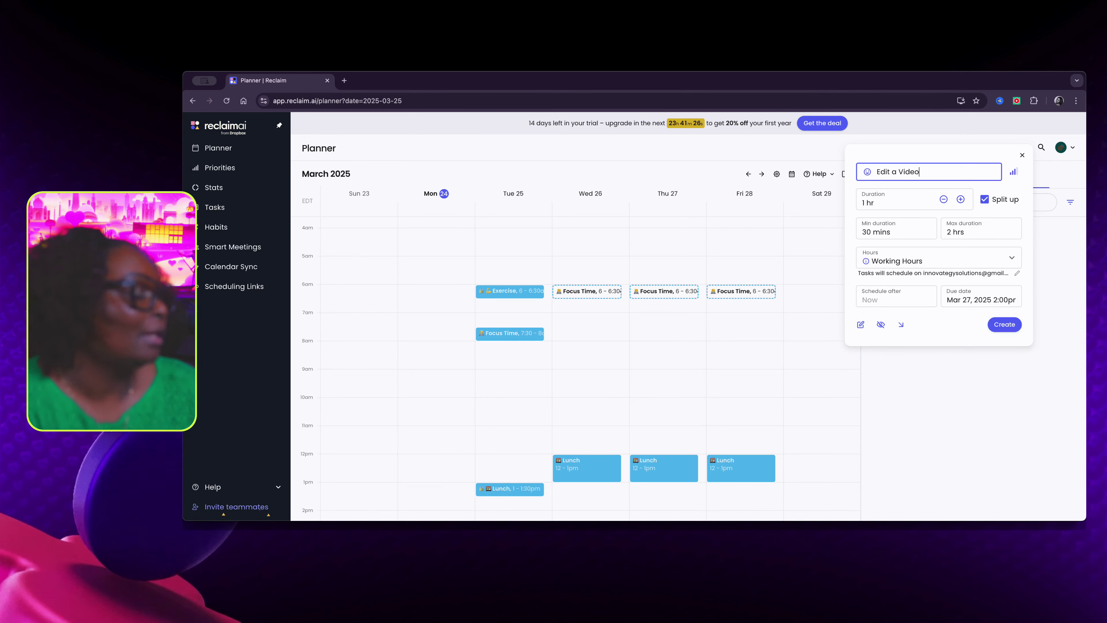
key("Tab")
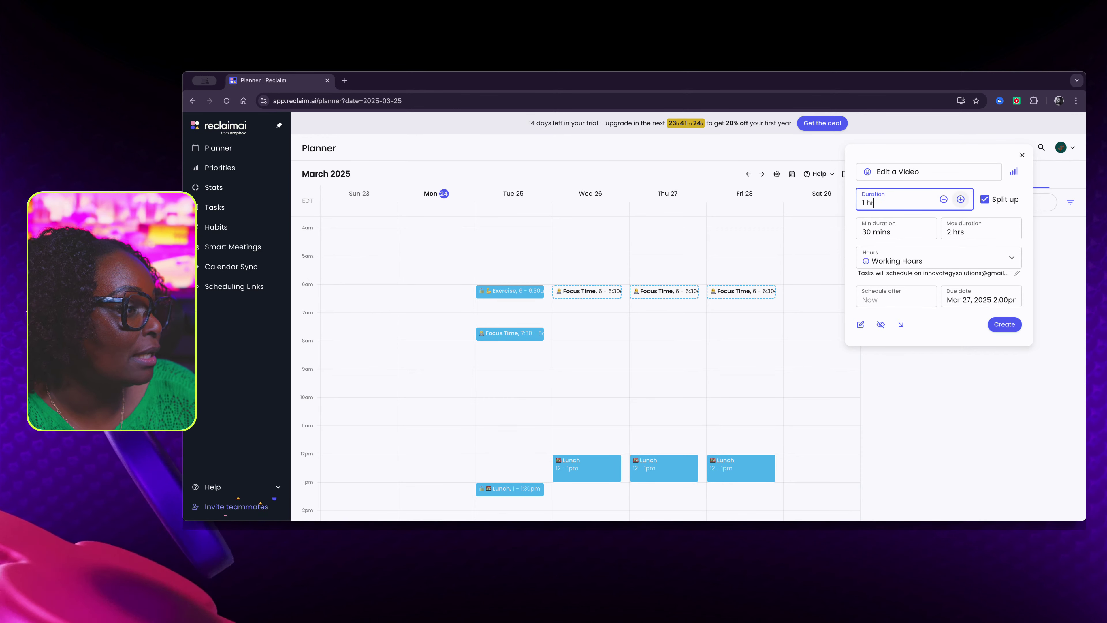
Step: Set the new task's duration to 2 hrs and its minimum duration to 1 hr
left_click(960, 199)
left_click(960, 199)
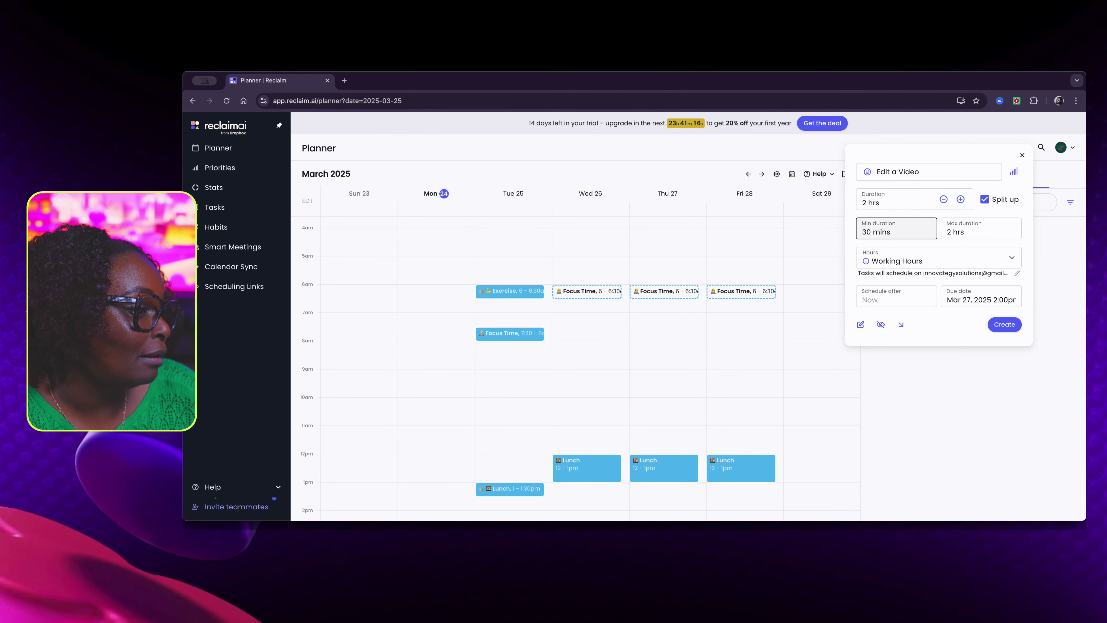
left_click(892, 231)
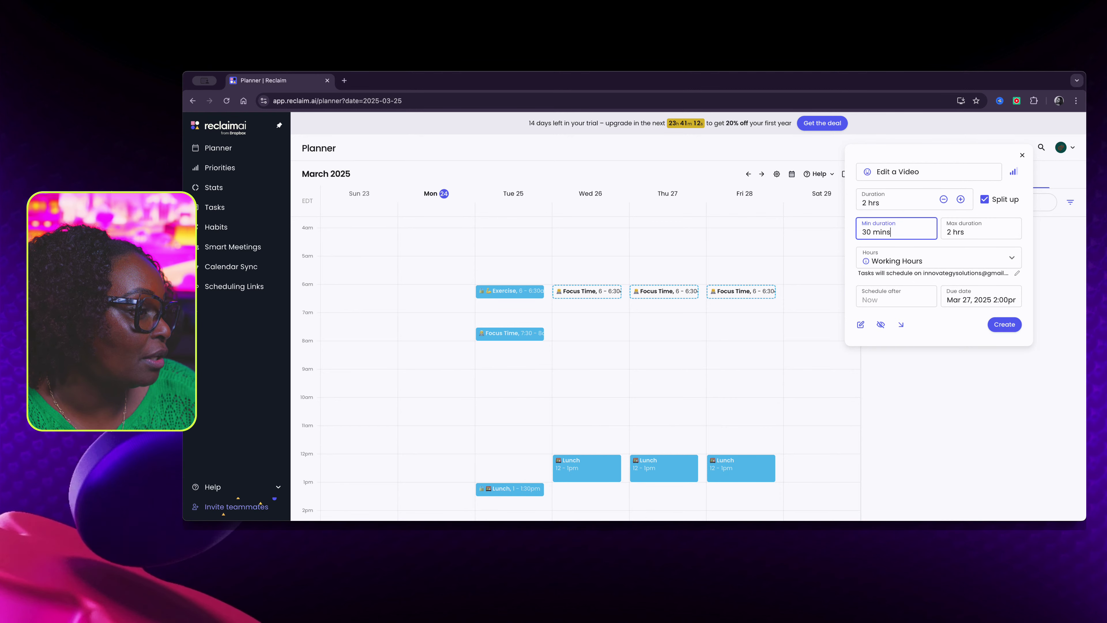
key("super+a")
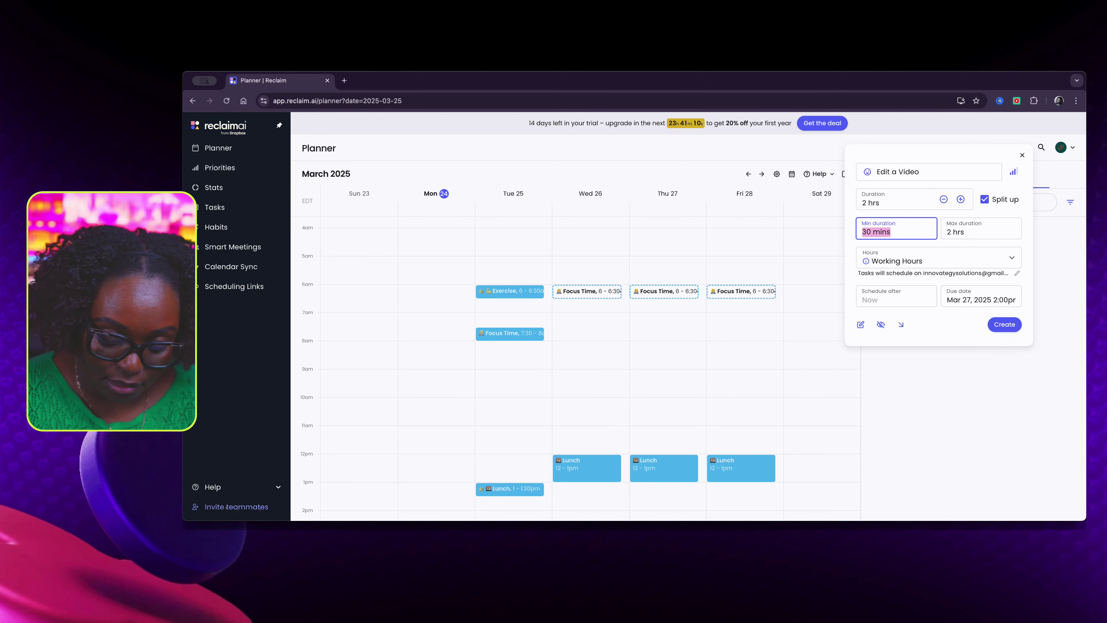
type("1 hour")
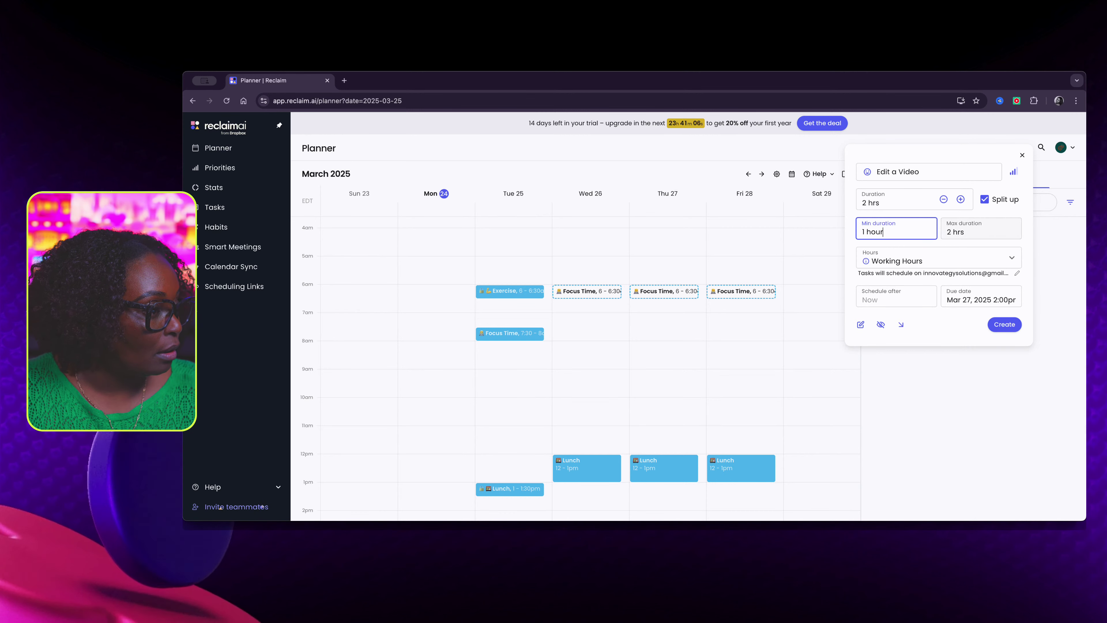
left_click(961, 232)
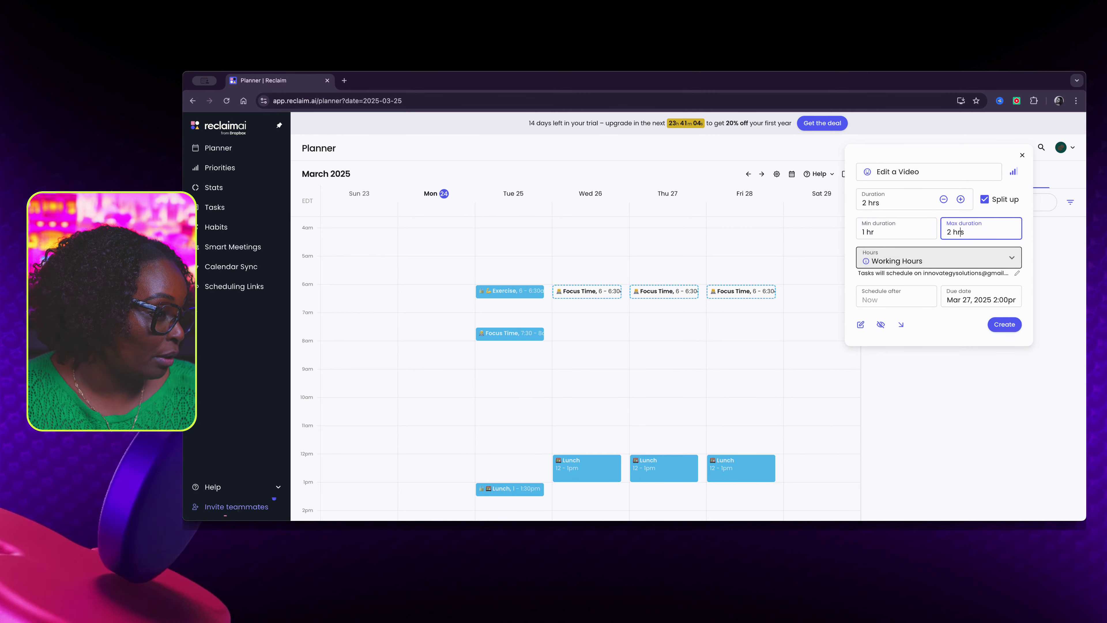
Step: Keep the task on Working Hours, set its due date to Mar 26, 2025, and create it
left_click(937, 260)
left_click(890, 280)
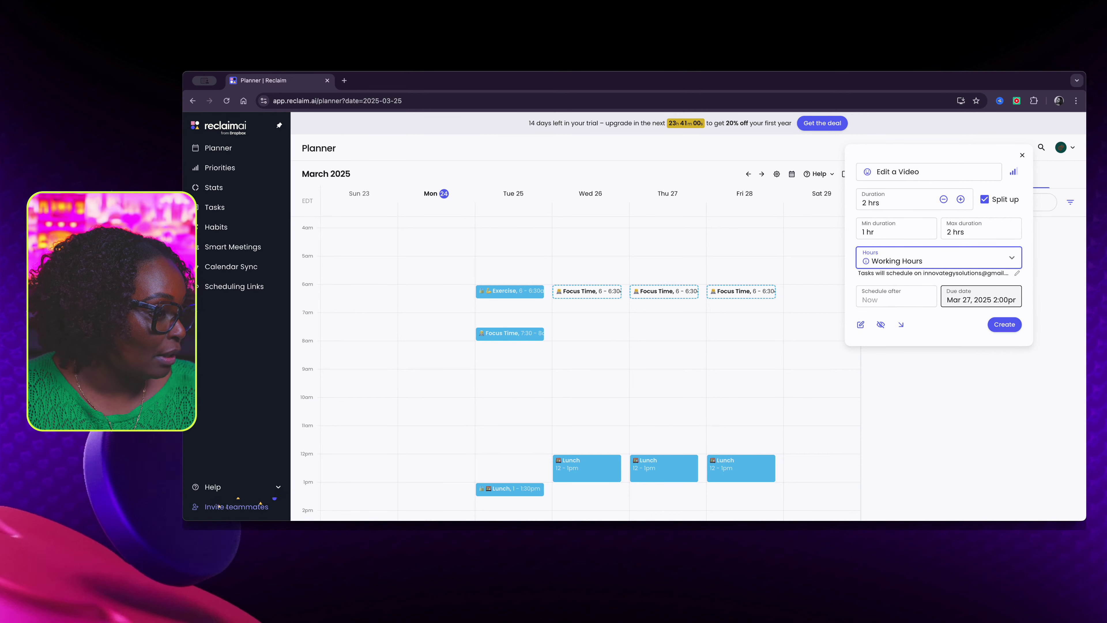
left_click(974, 299)
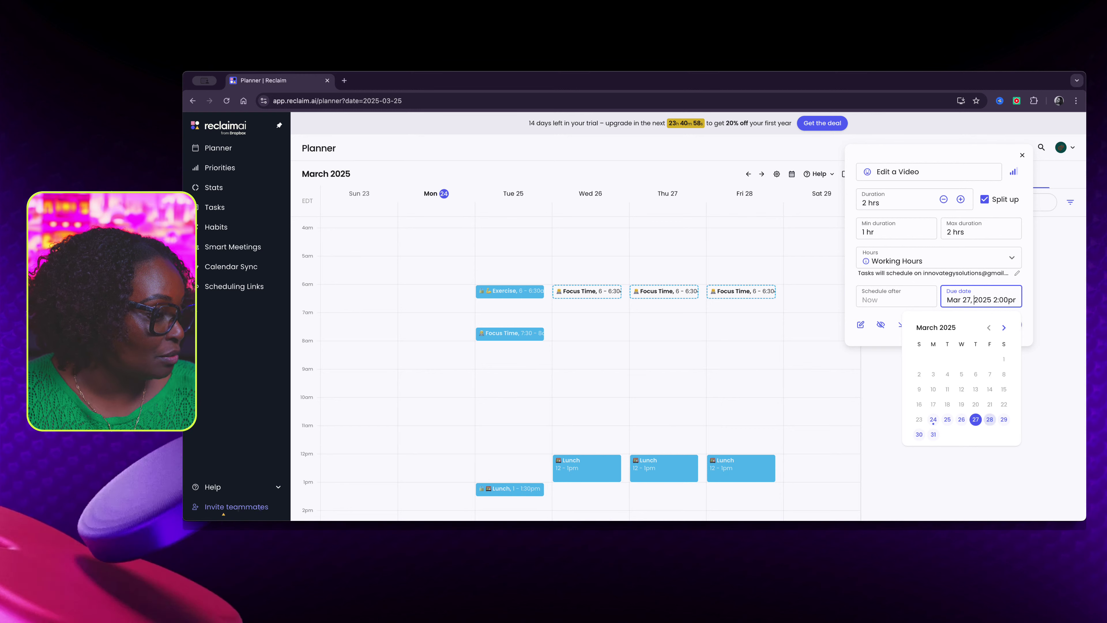
left_click(961, 419)
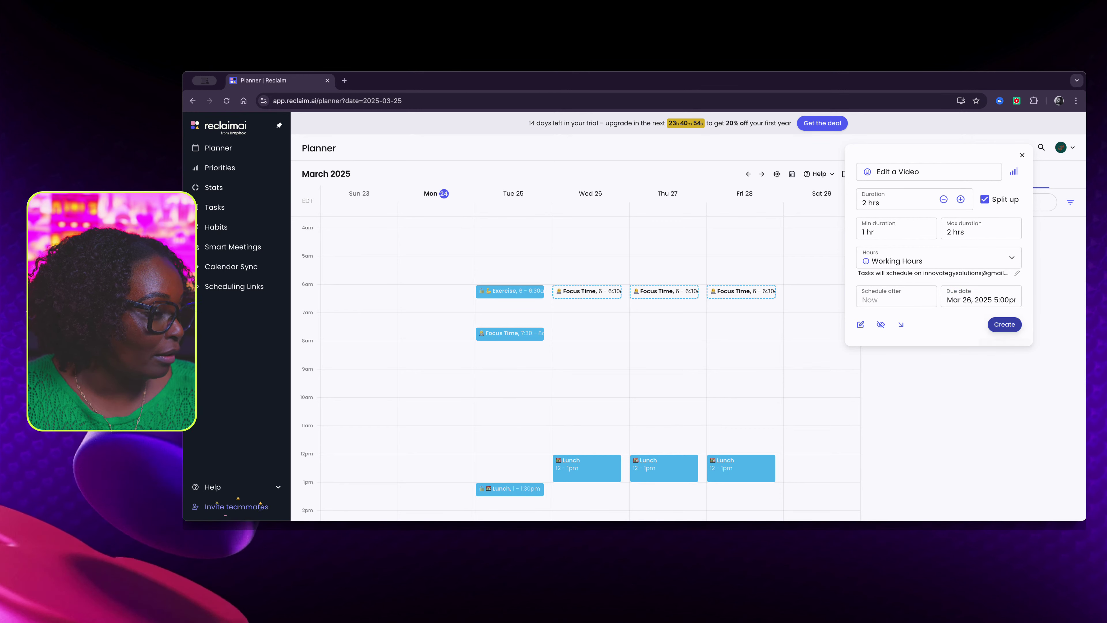
left_click(1005, 325)
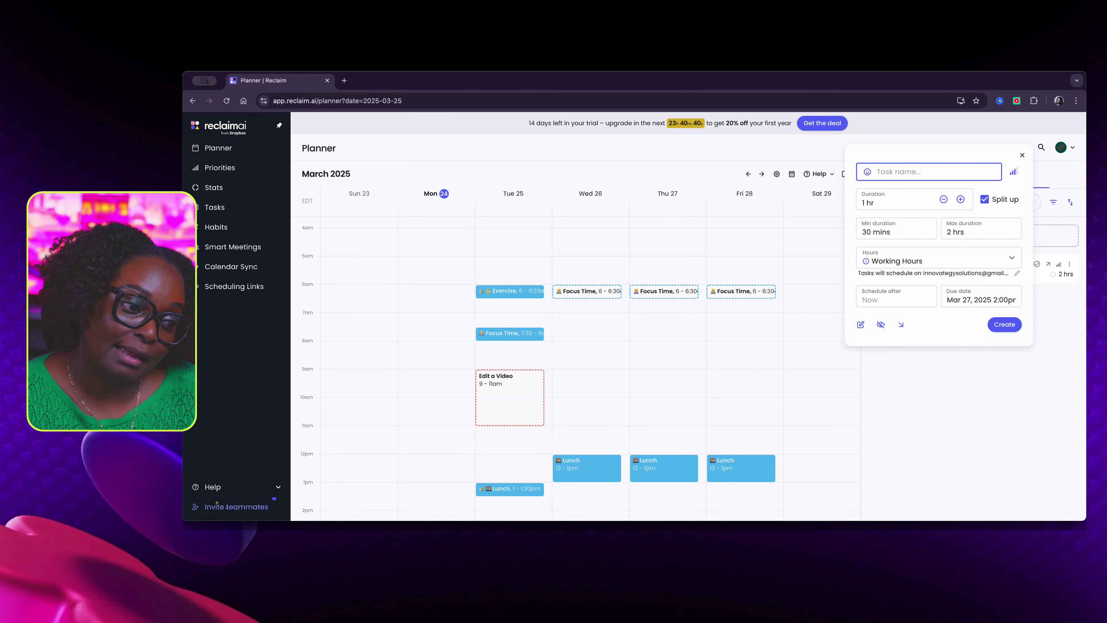
key("Escape")
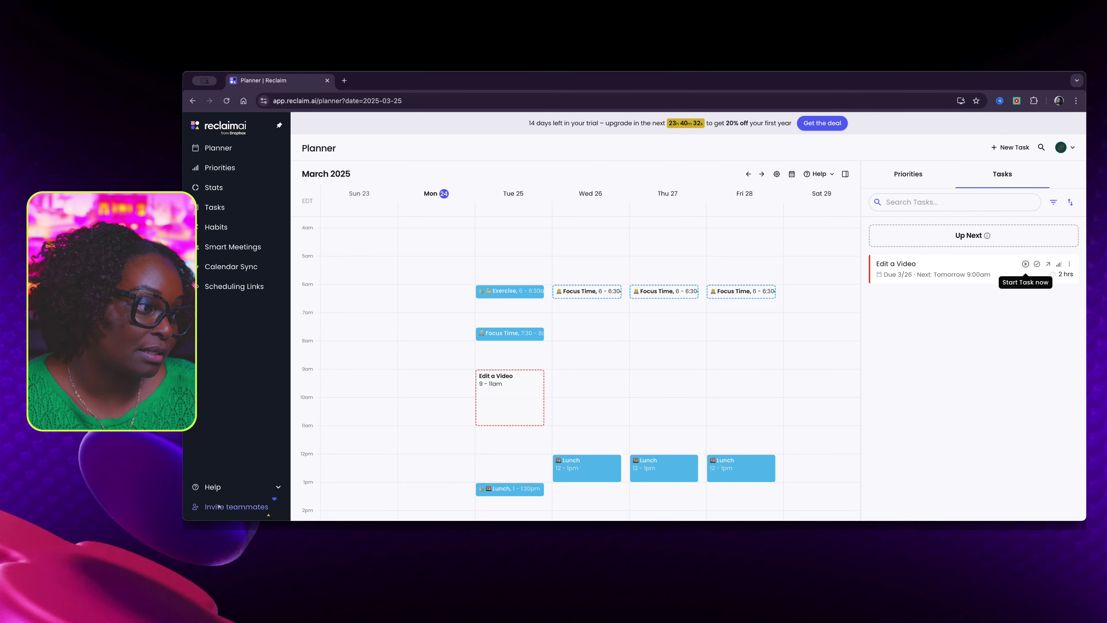
Step: Start the Edit a Video task immediately and stop it again
left_click(1025, 263)
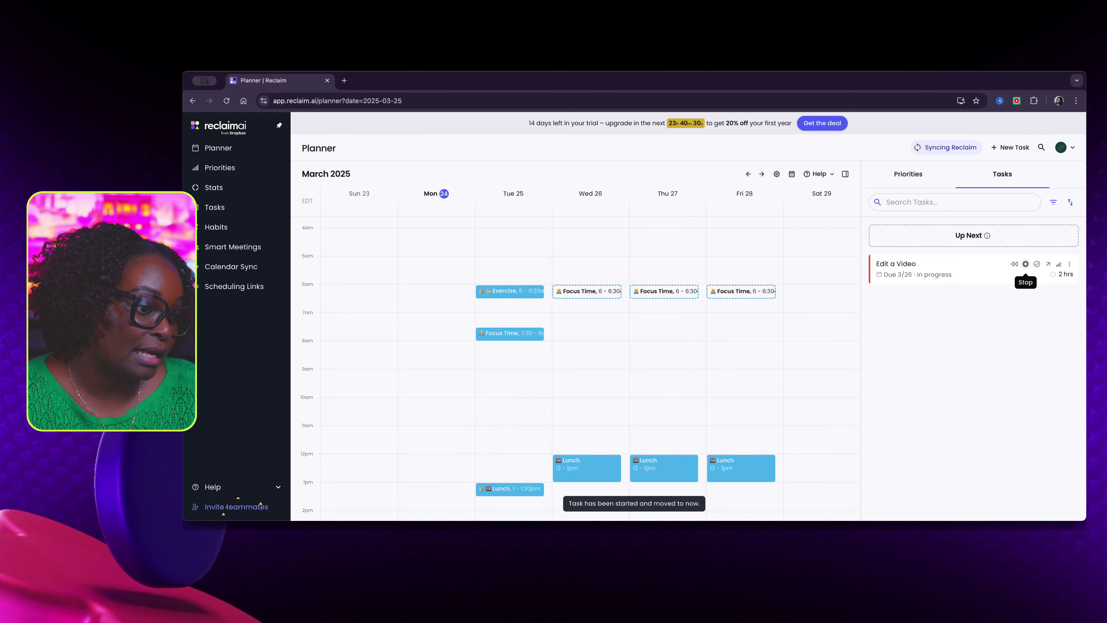
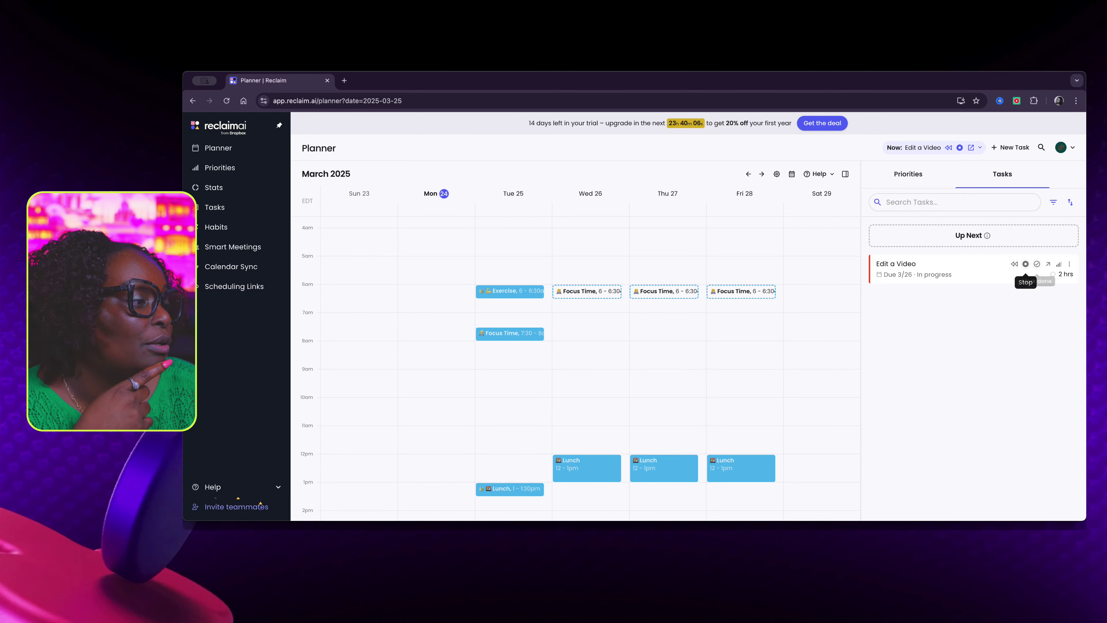
left_click(1026, 264)
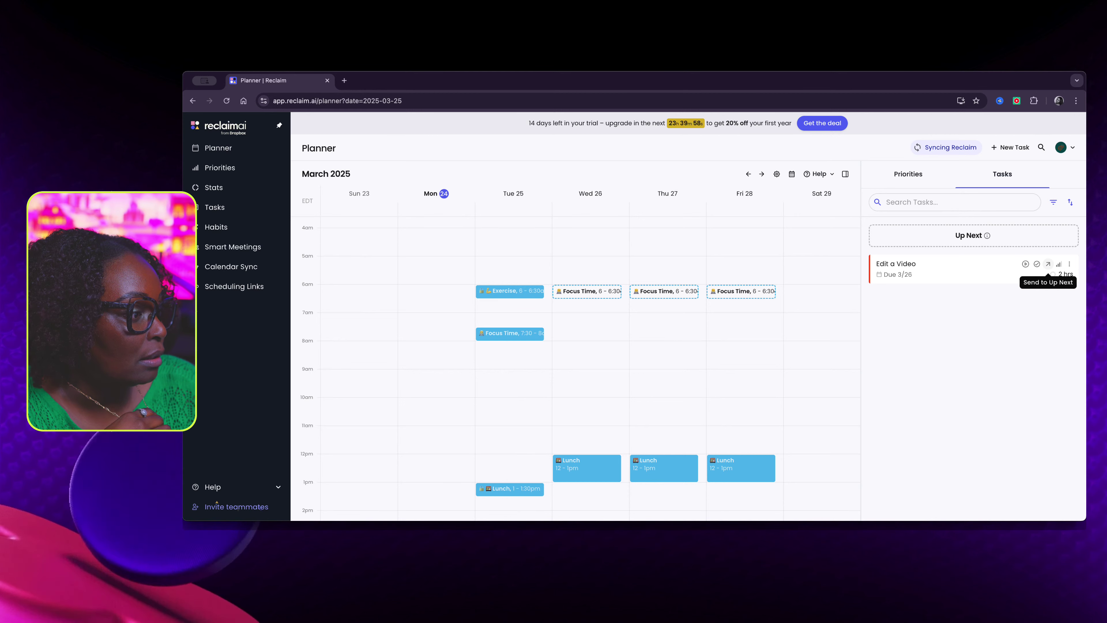
Step: View the Edit a Video task's available actions and details, and return to the priorities list
left_click(1069, 263)
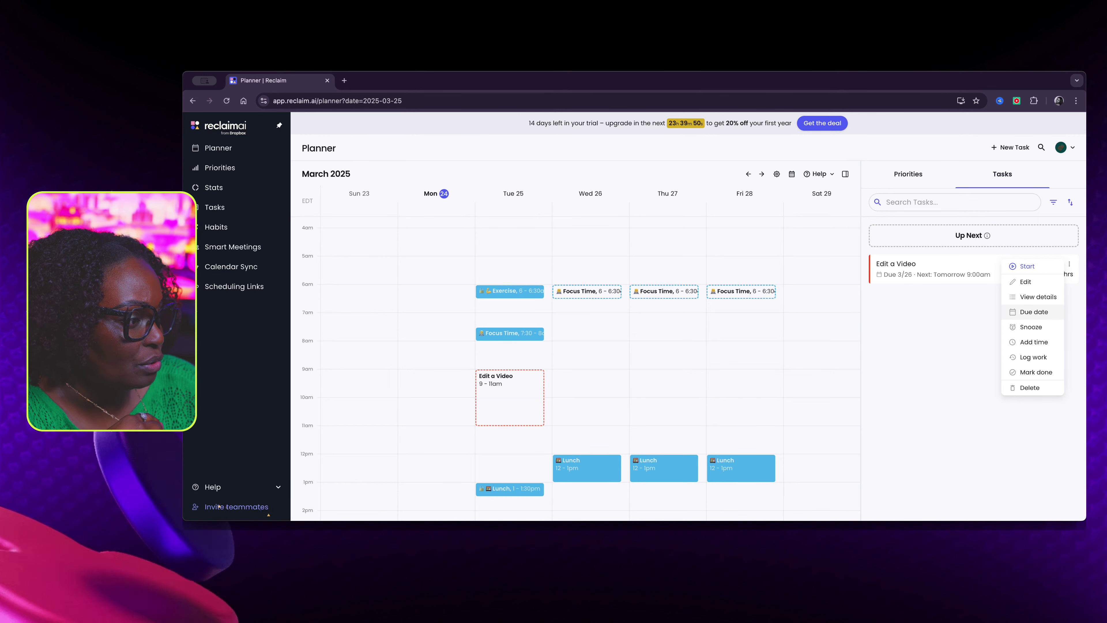
key("Escape")
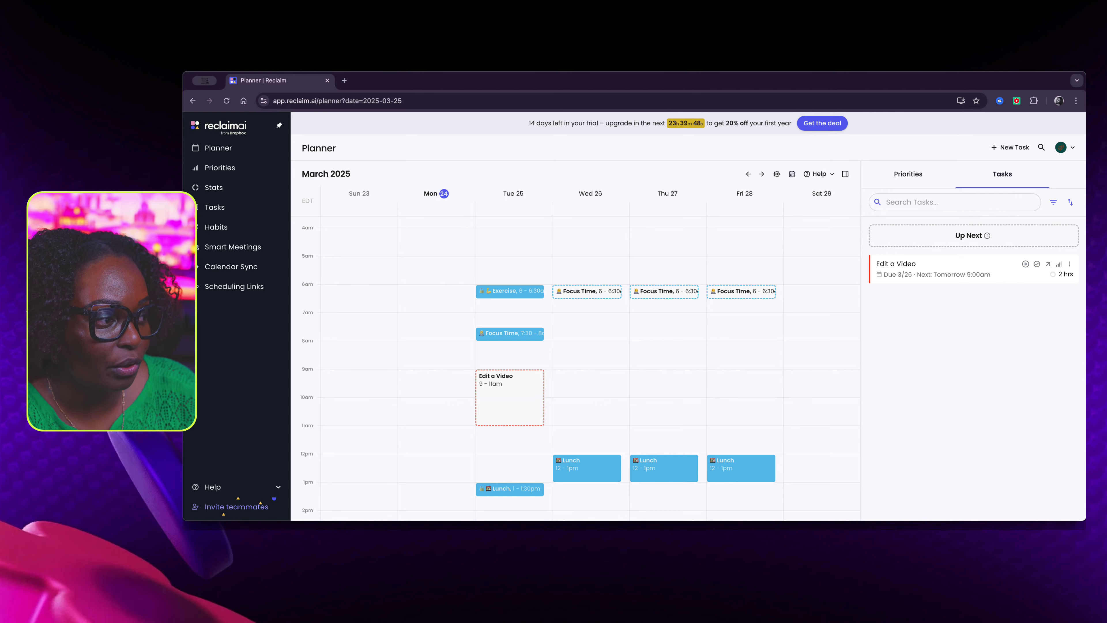
left_click(509, 397)
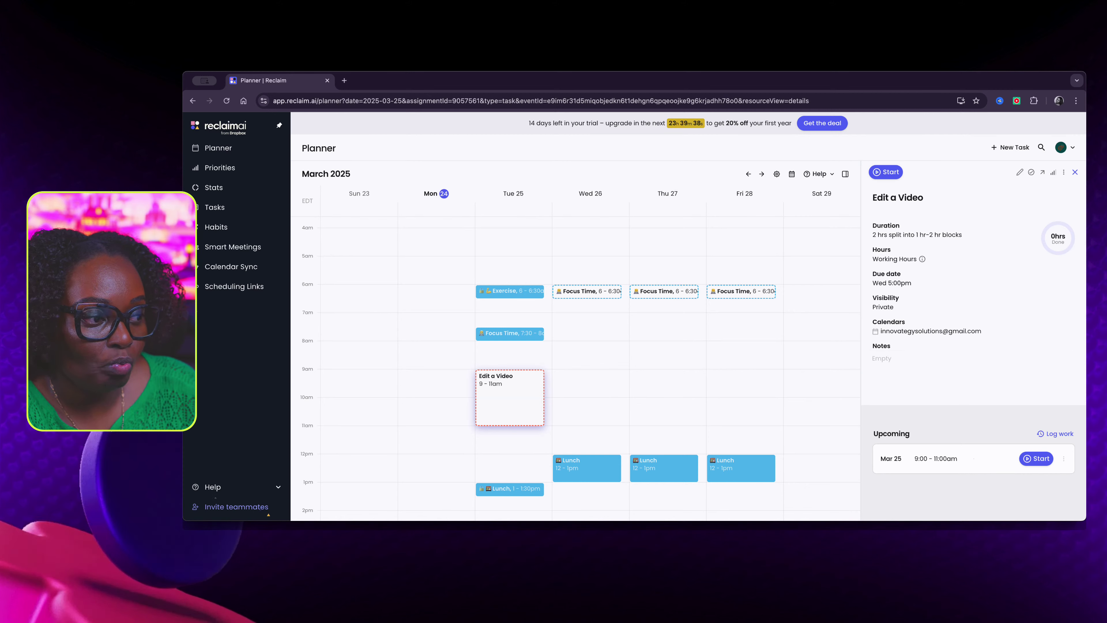
key("Escape")
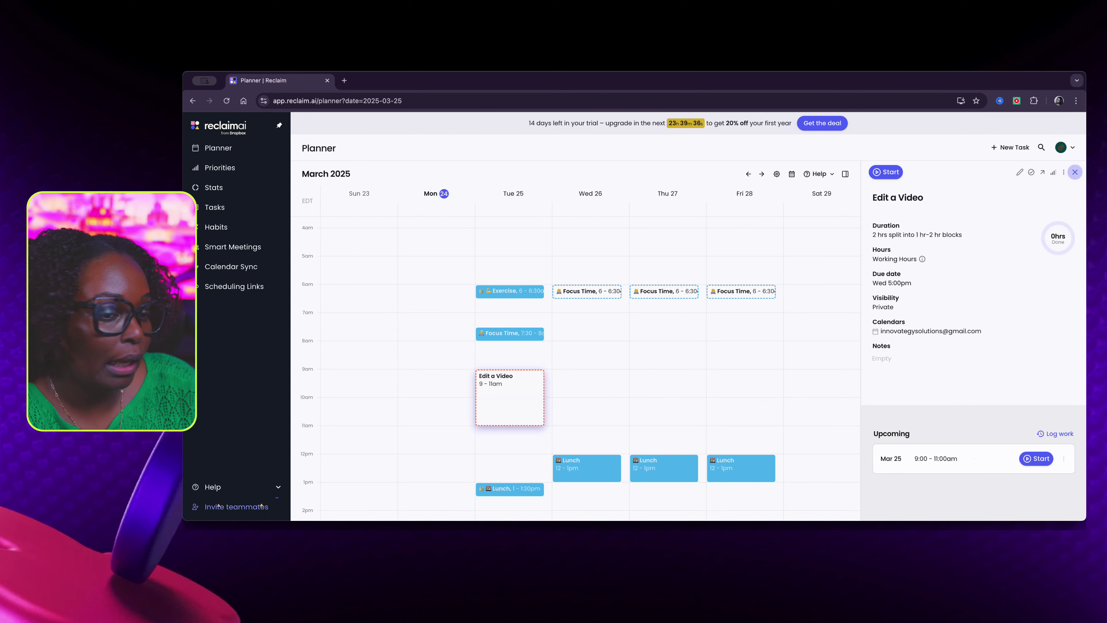
left_click(908, 174)
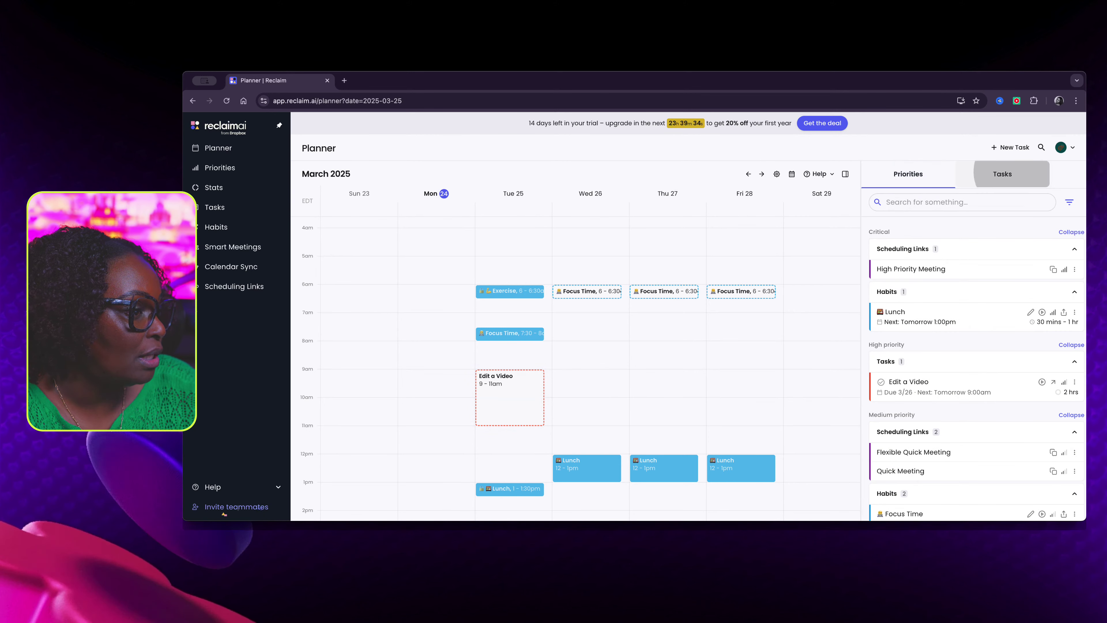
Step: View the planner's task list, open the full Priorities board, and dismiss its welcome message
left_click(1002, 174)
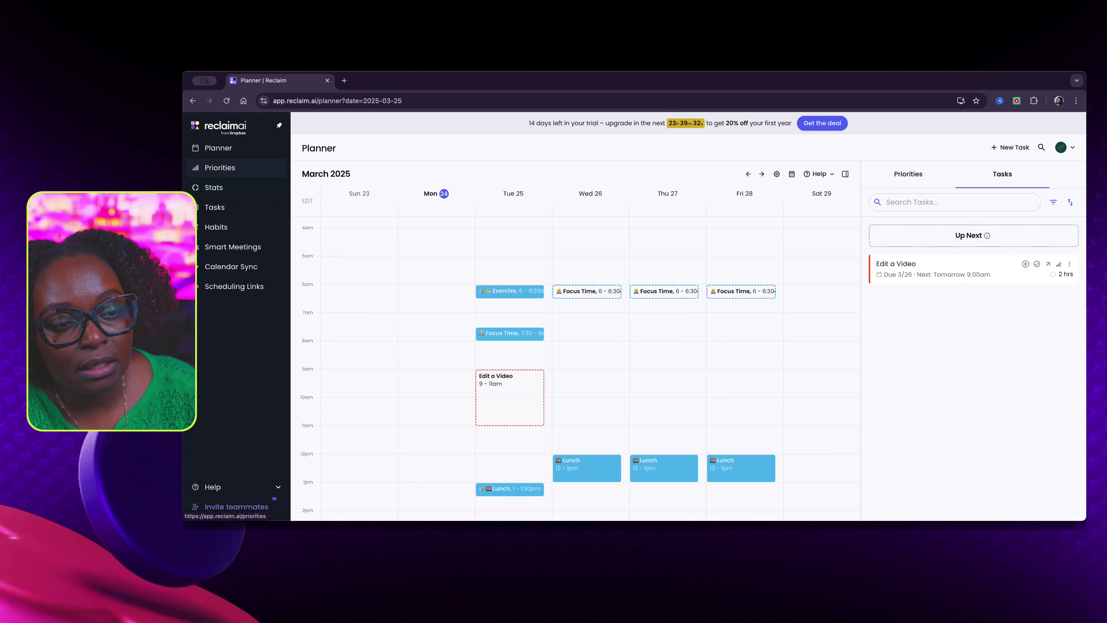
left_click(220, 168)
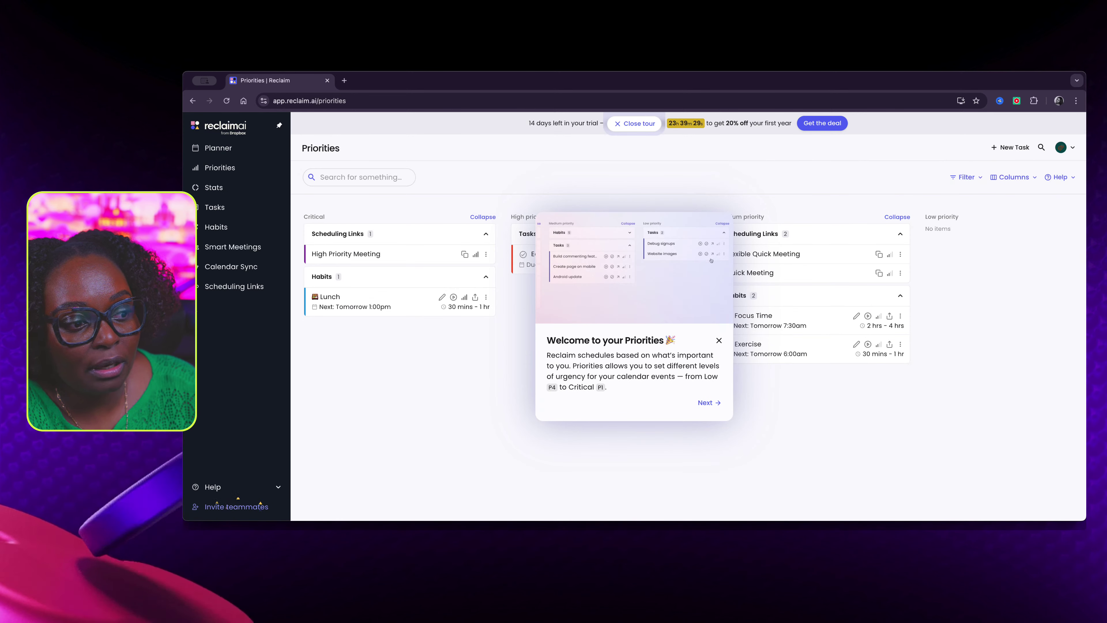
left_click(719, 341)
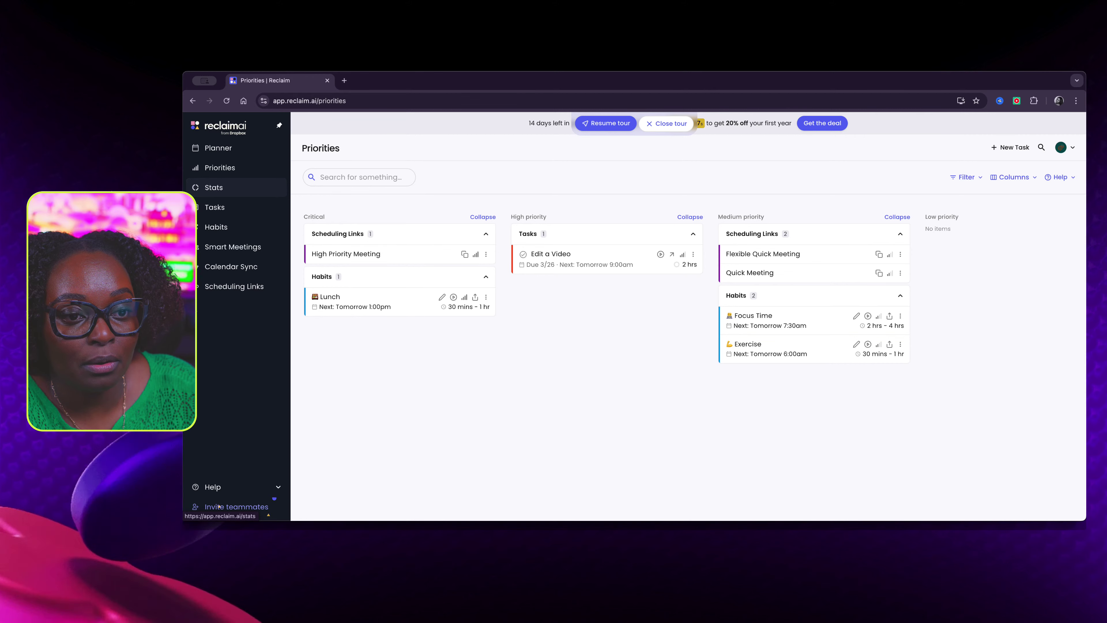
Step: Examine the personal stats, including time breakdown, habits and tasks, meetings and work-life balance
left_click(213, 187)
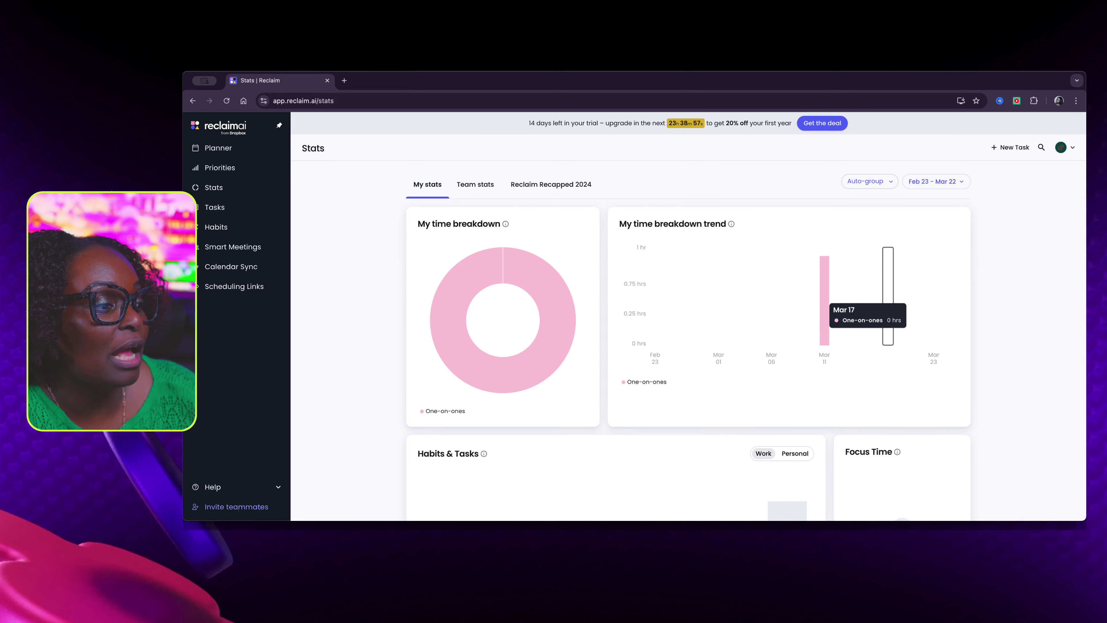
scroll(888, 262, "down", 2)
scroll(888, 261, "down", 5)
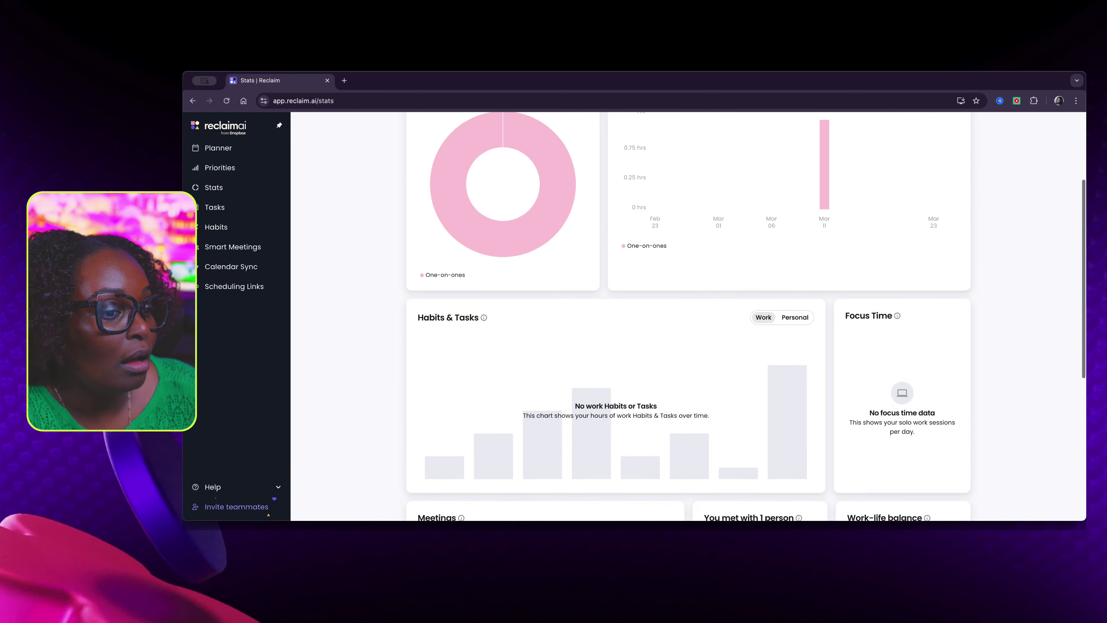
scroll(688, 316, "down", 5)
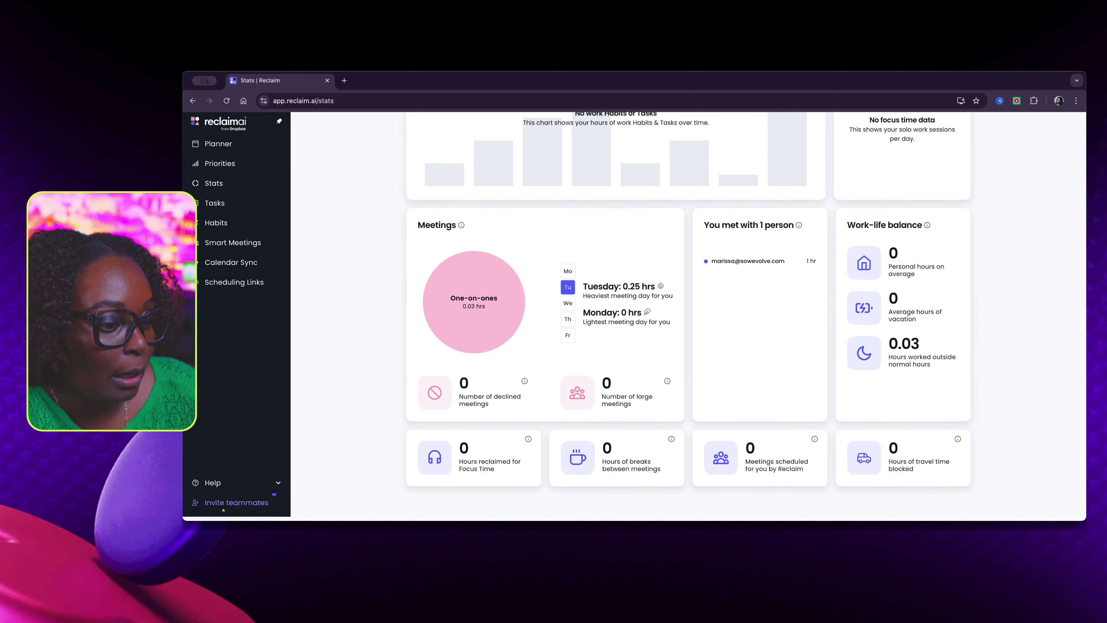
scroll(888, 305, "up", 10)
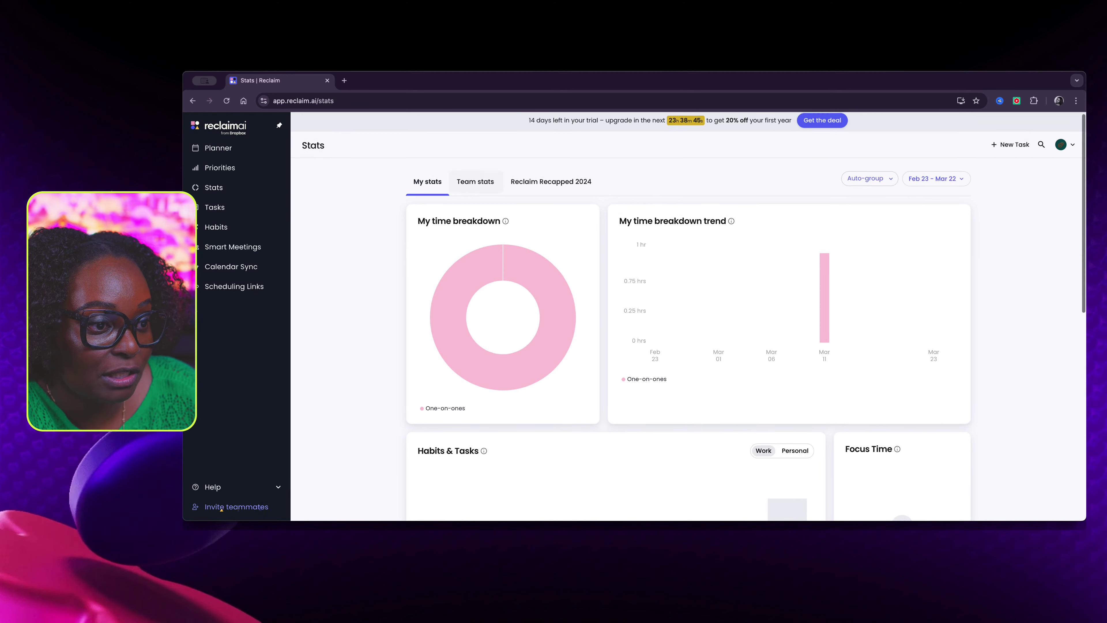
Step: Look at the team stats, then return to the personal stats and review them down to the meeting summaries
left_click(475, 184)
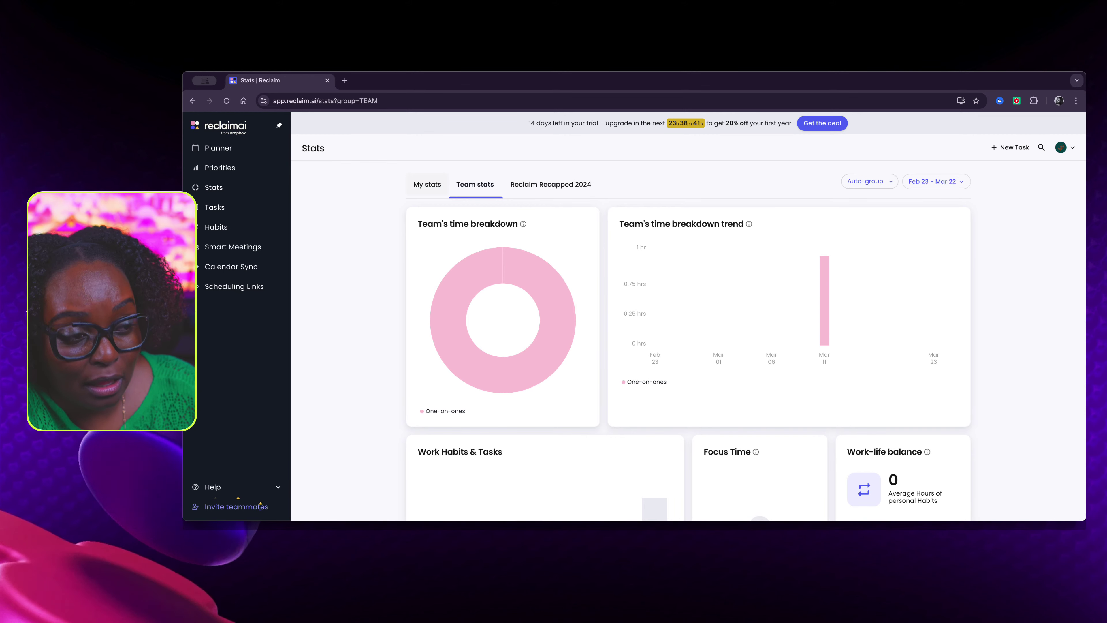
left_click(427, 184)
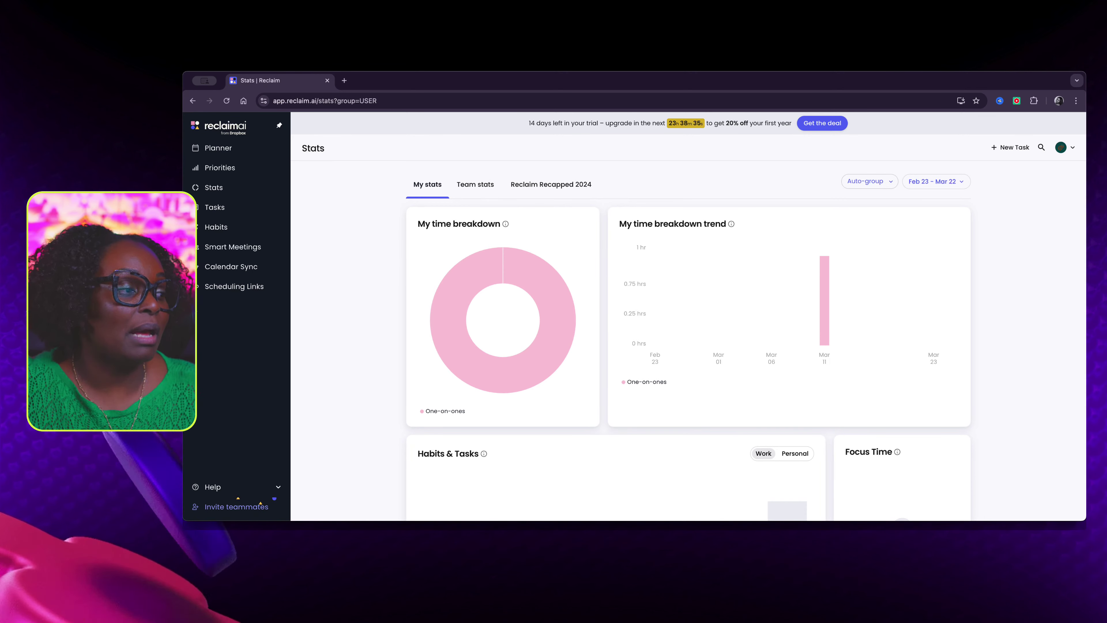
scroll(266, 505, "down", 10)
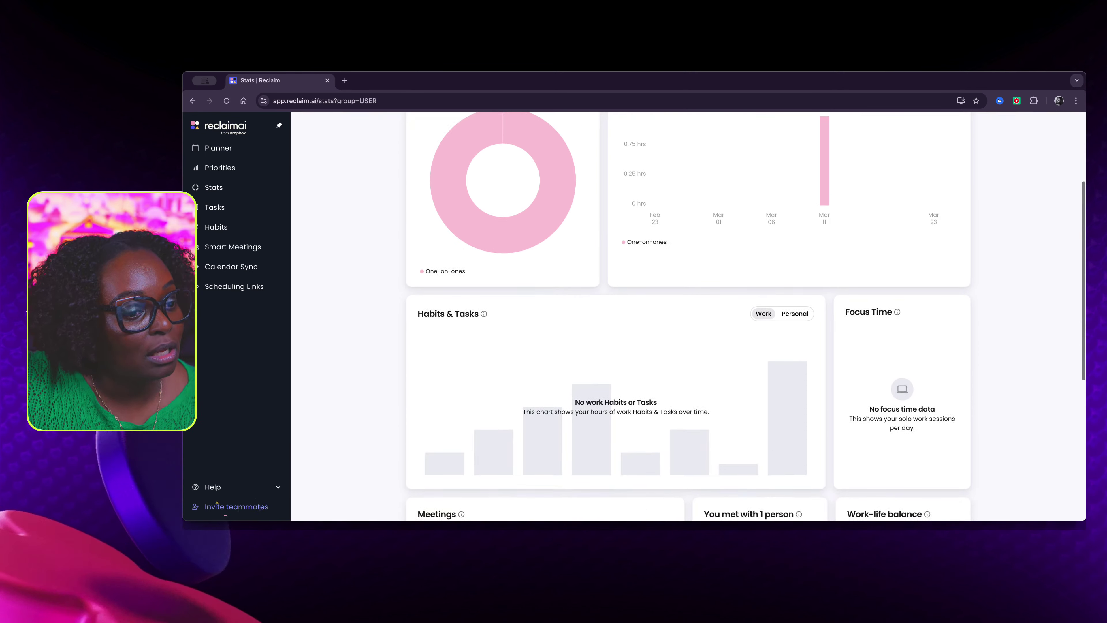
scroll(219, 506, "down", 2)
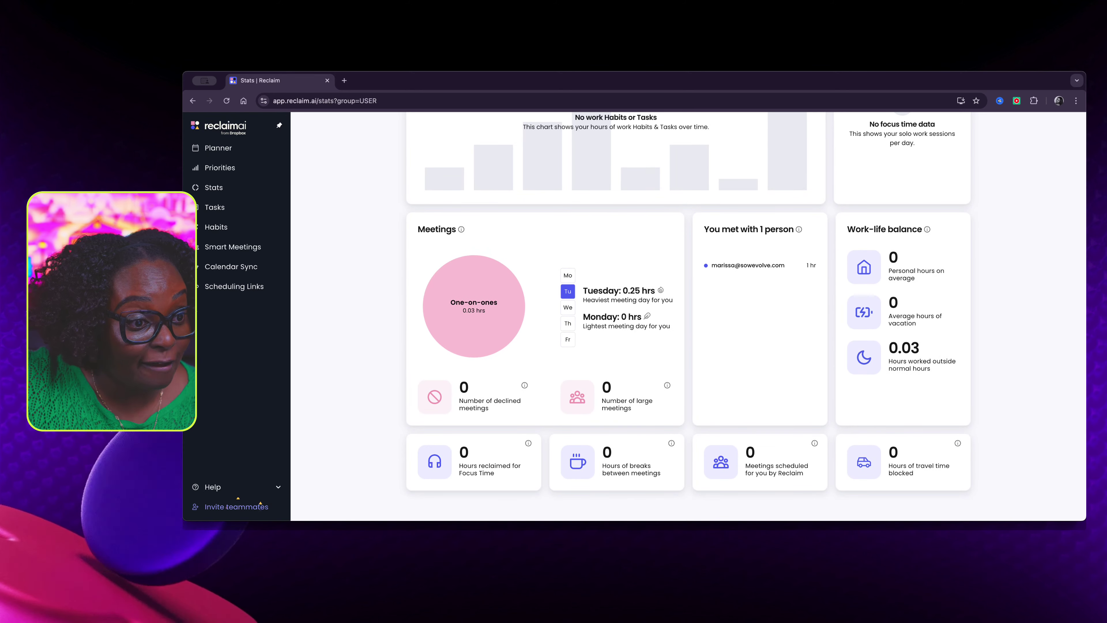
scroll(746, 314, "down", 2)
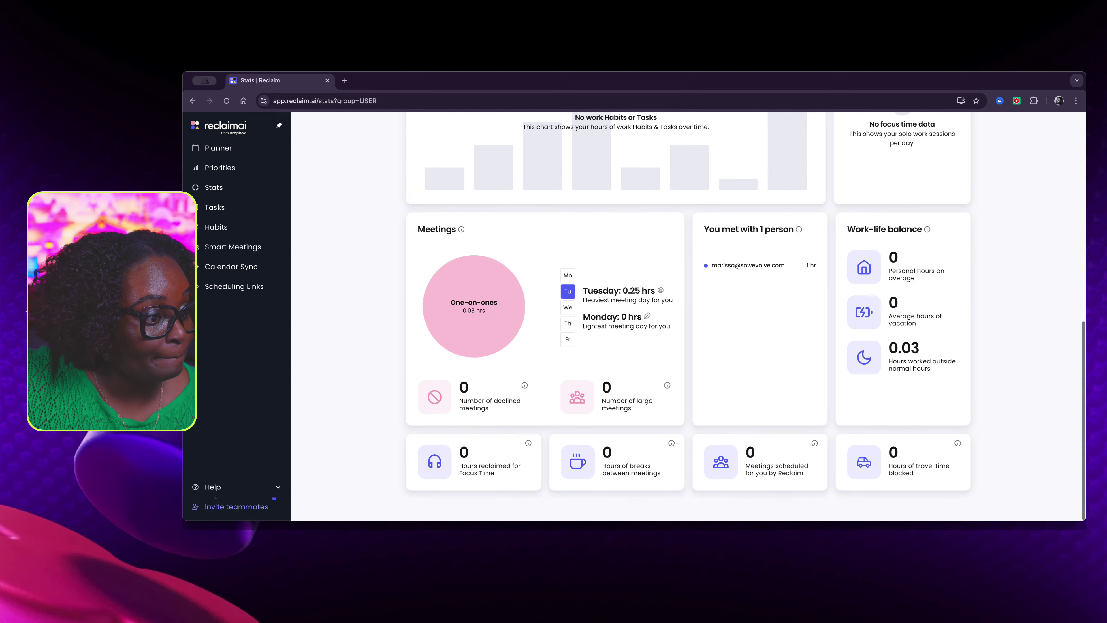
scroll(219, 506, "up", 12)
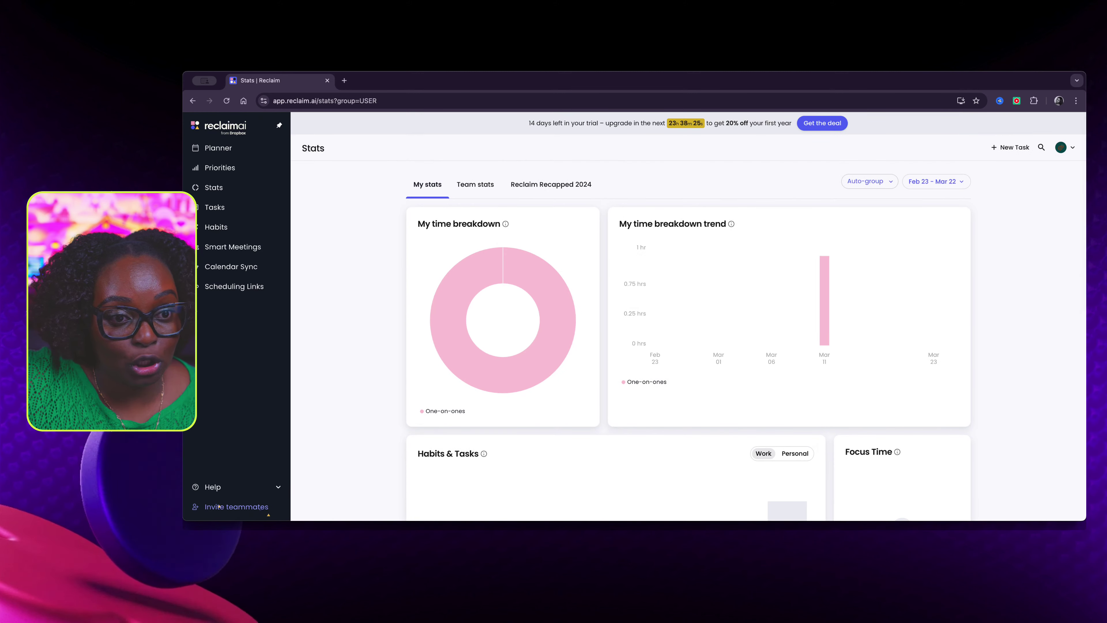
Step: Open the Edit a Video task for editing from the full task list, inspect its visibility and general details, and return without saving
left_click(215, 207)
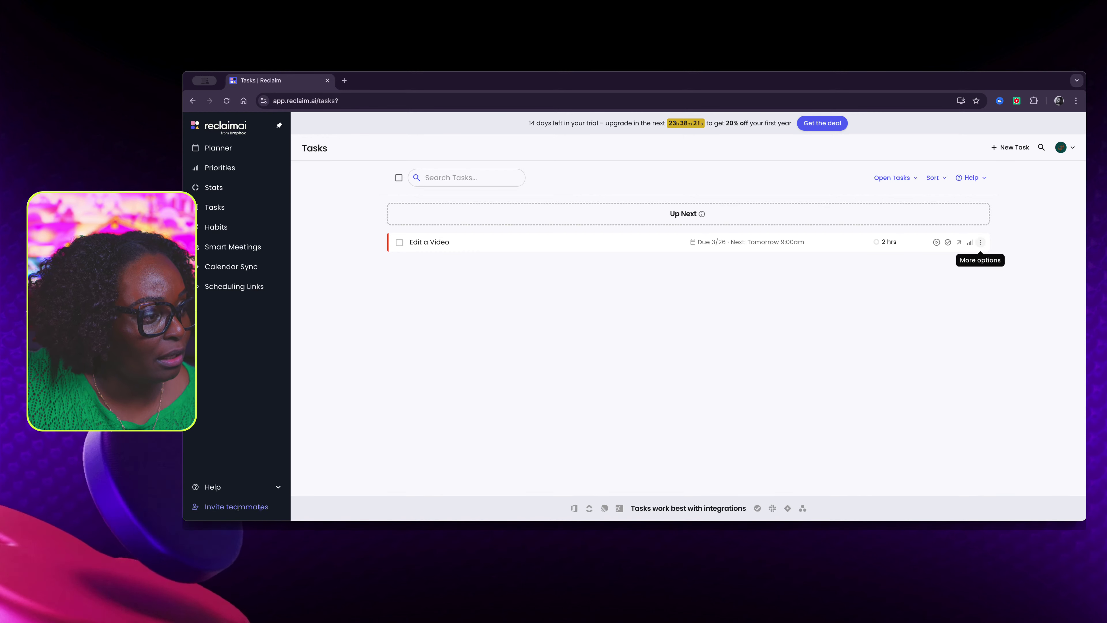
left_click(980, 242)
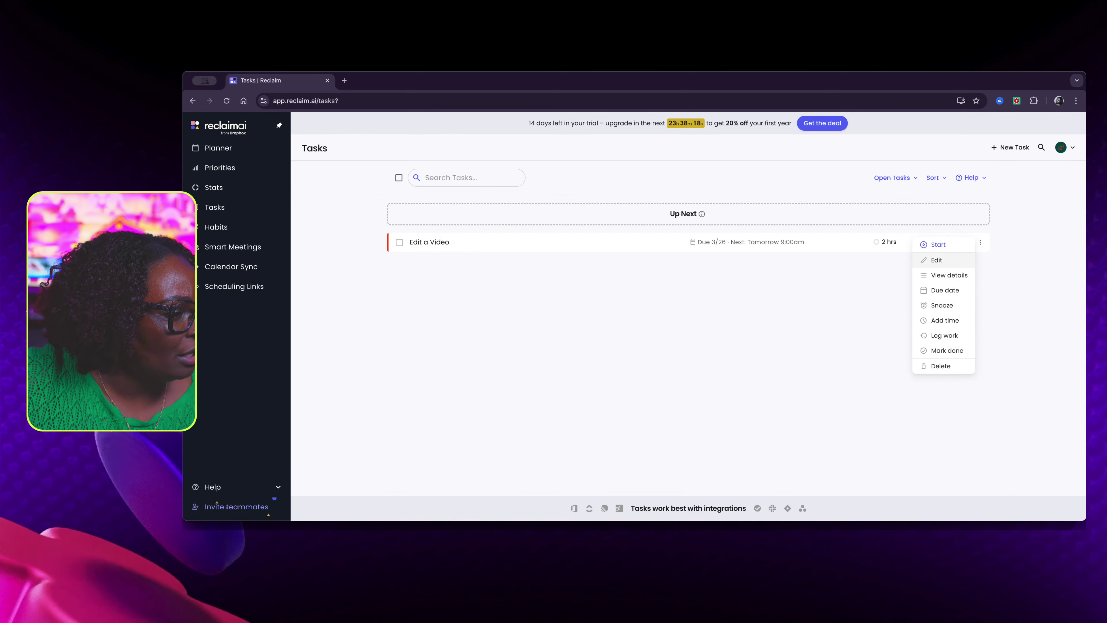
left_click(936, 260)
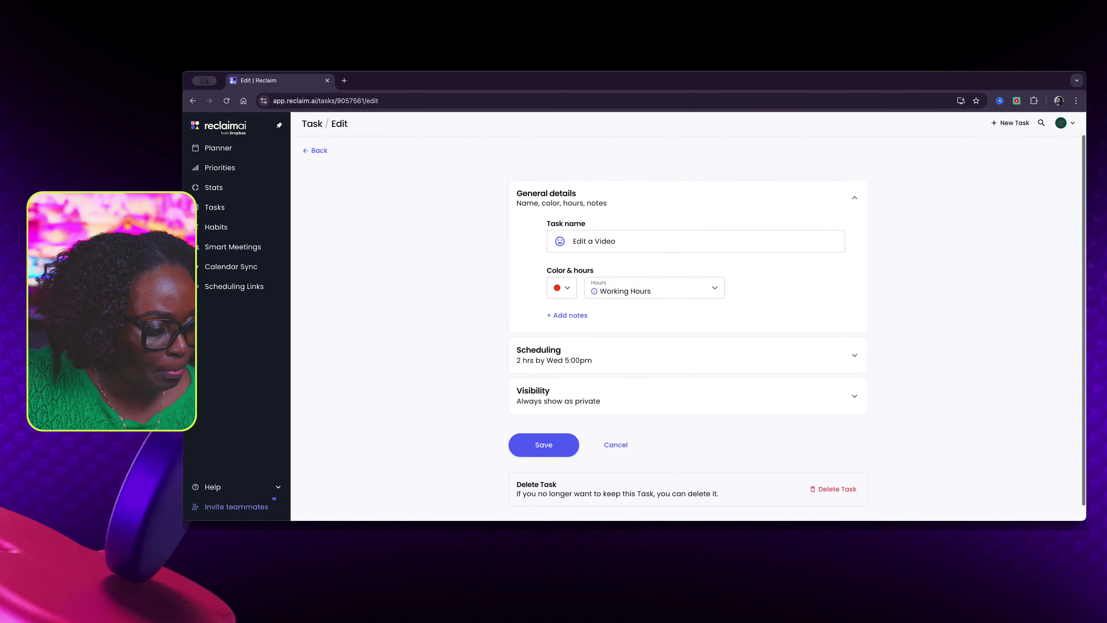
left_click(854, 395)
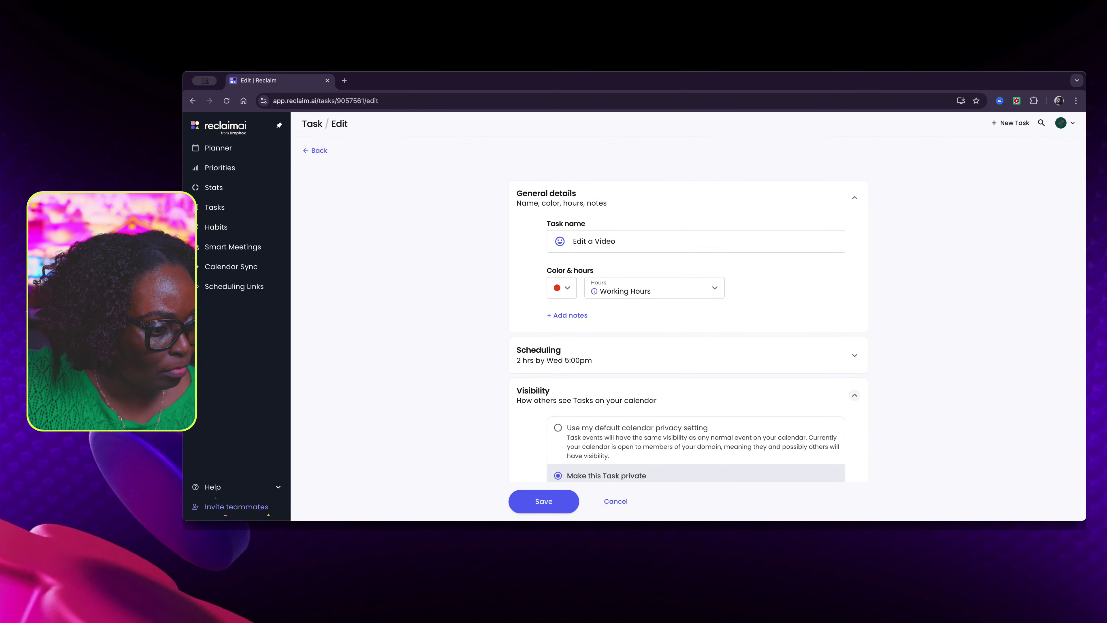
left_click(854, 396)
left_click(854, 395)
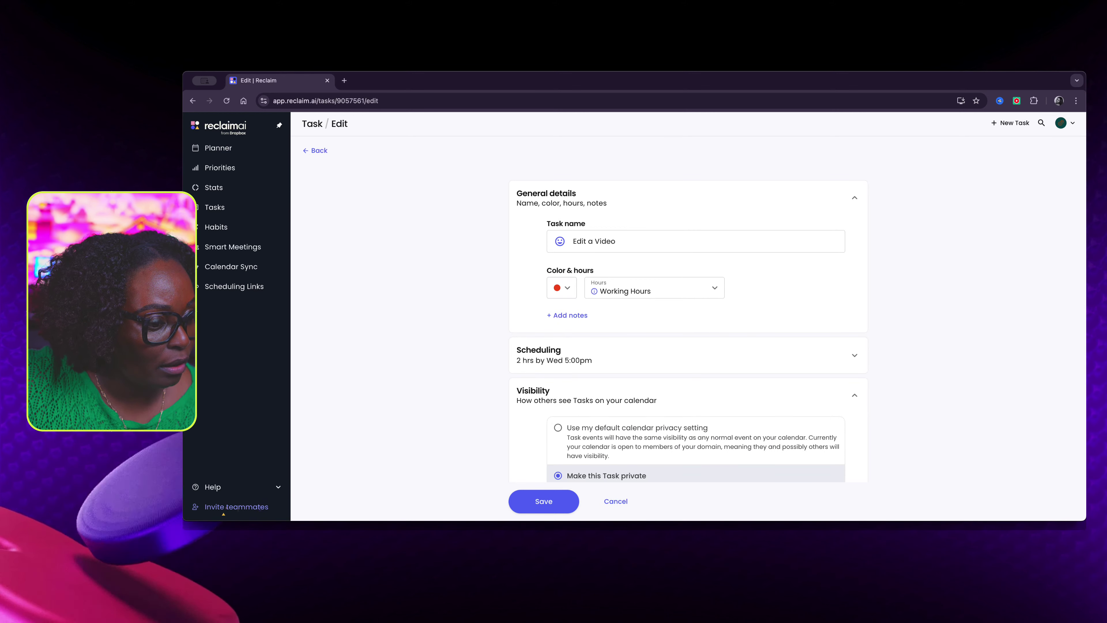
left_click(854, 396)
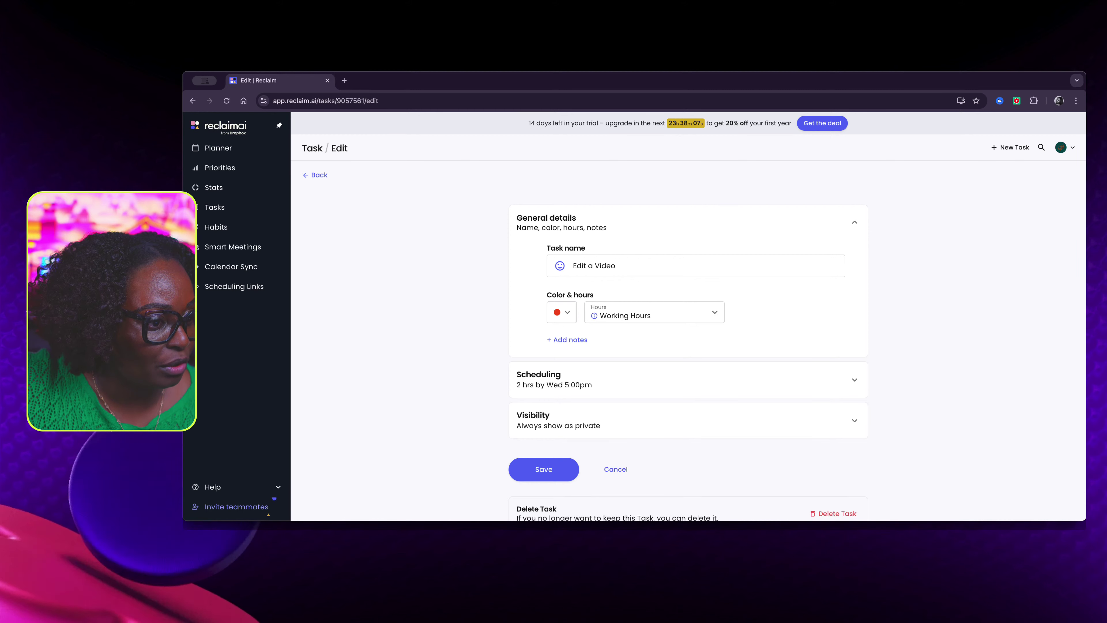
left_click(854, 222)
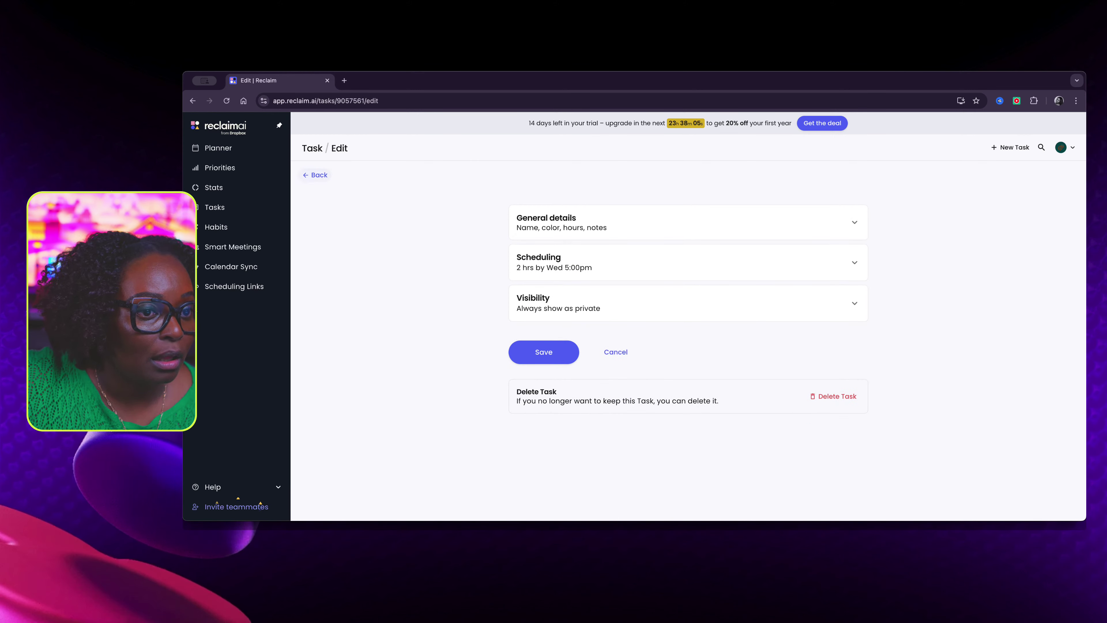
left_click(315, 175)
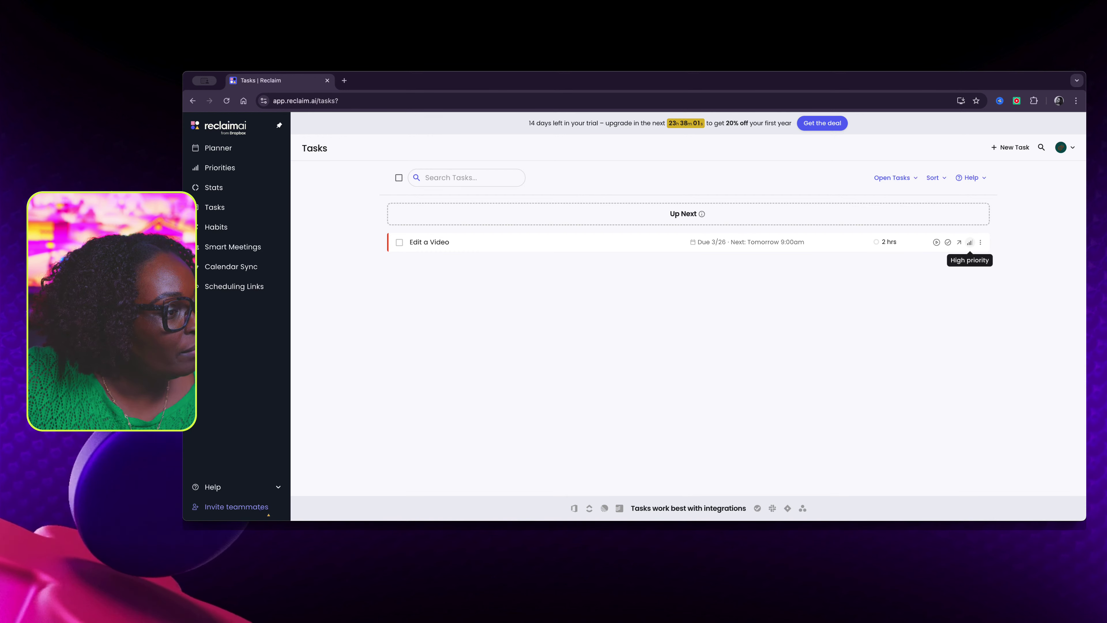
Step: View the Edit a Video task's details, look at its available actions and edit form, and return to the details without changes
left_click(980, 242)
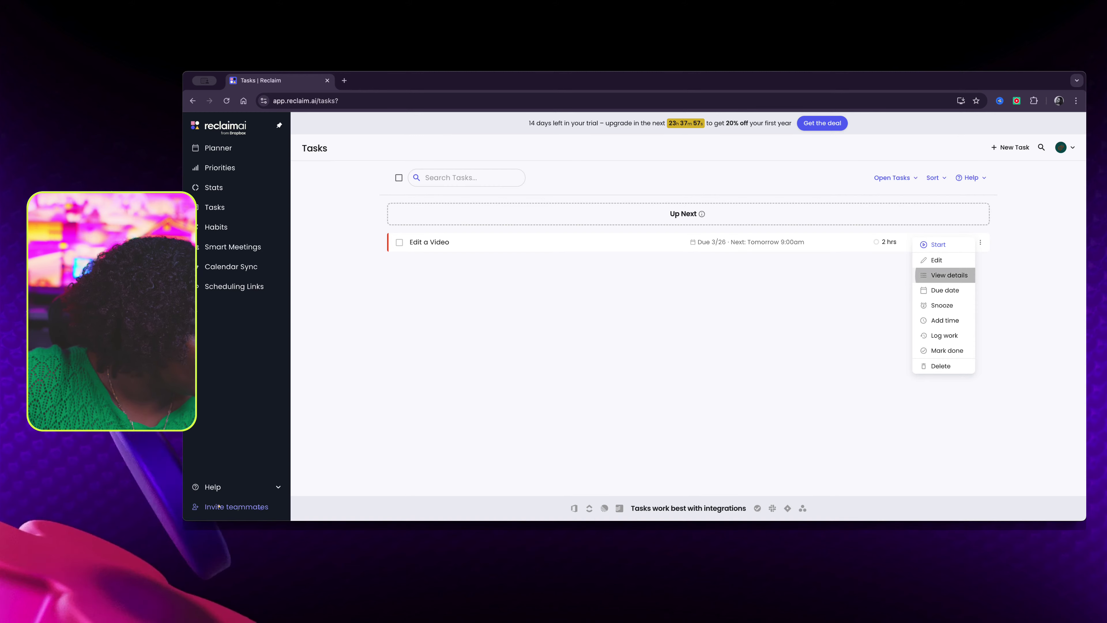
left_click(946, 275)
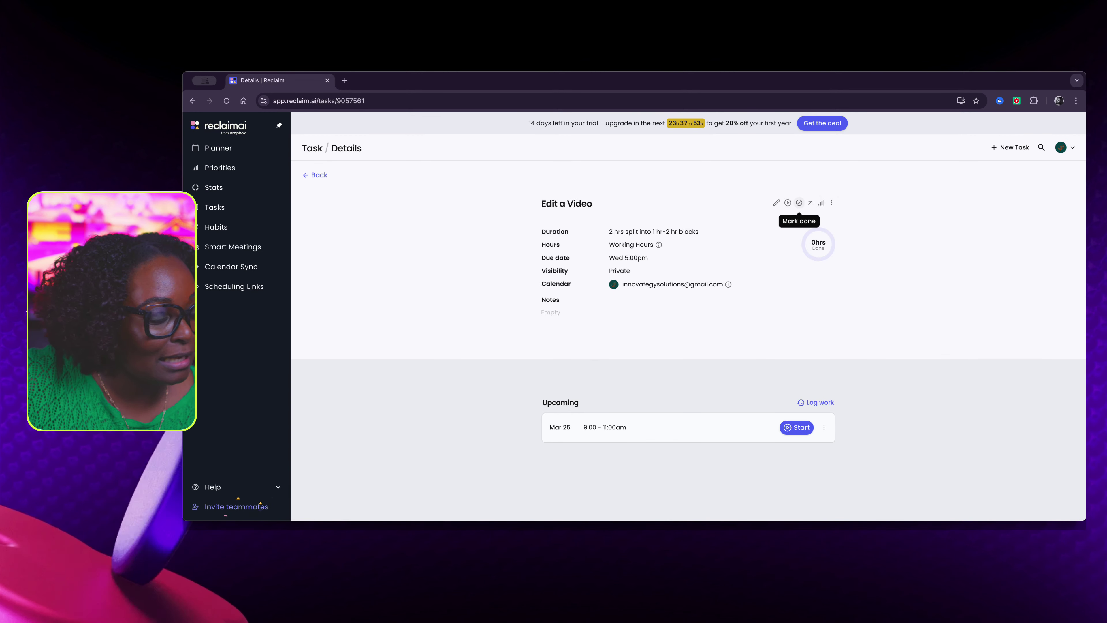
left_click(832, 203)
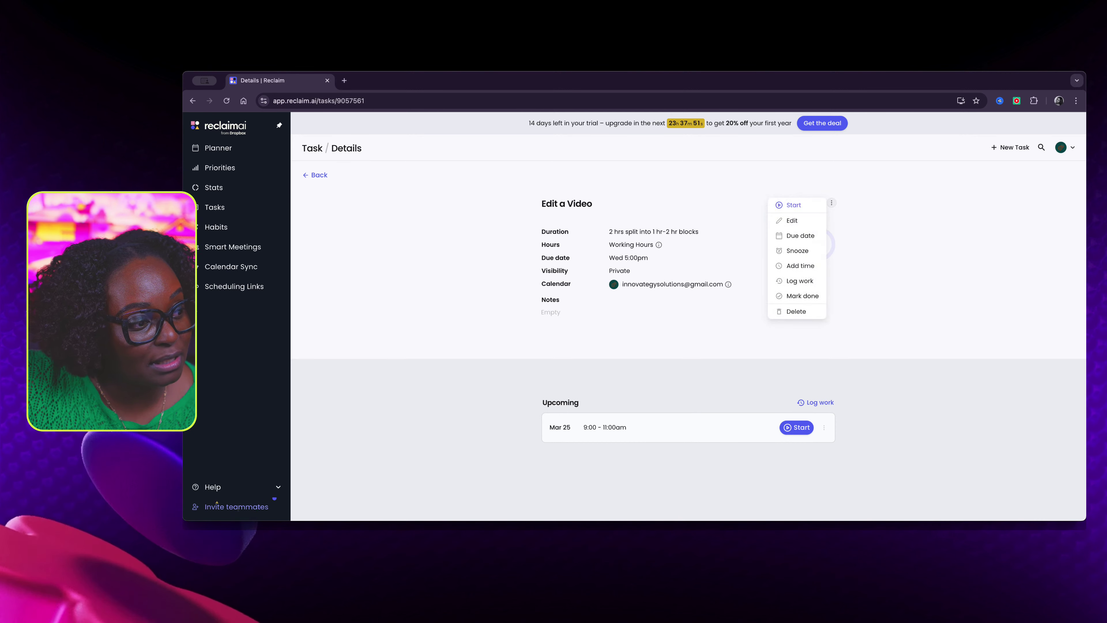
left_click(792, 221)
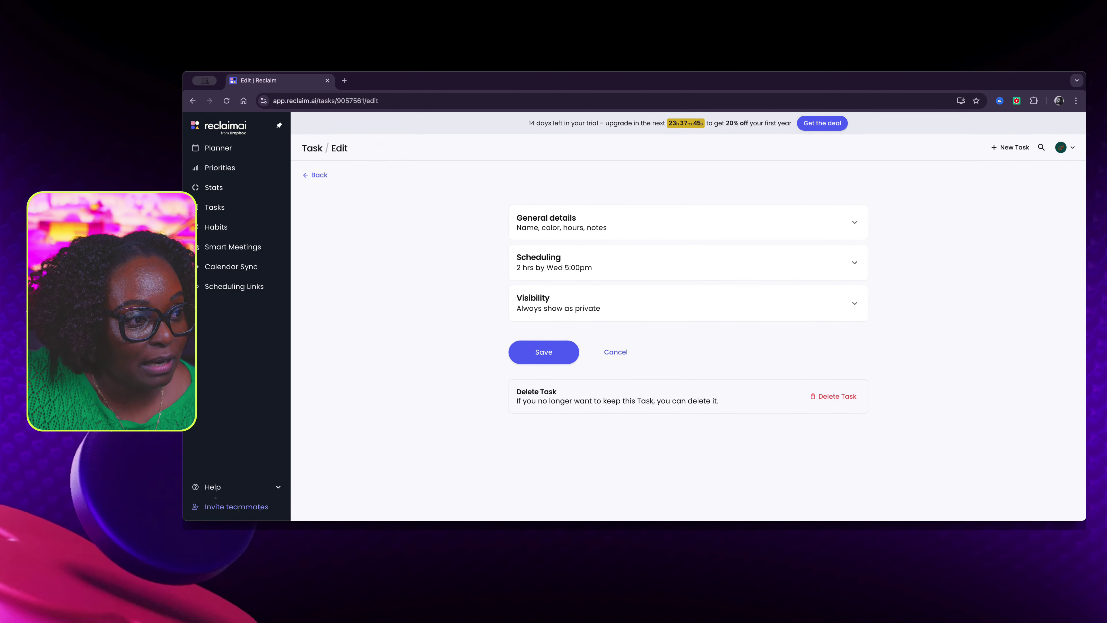
left_click(315, 175)
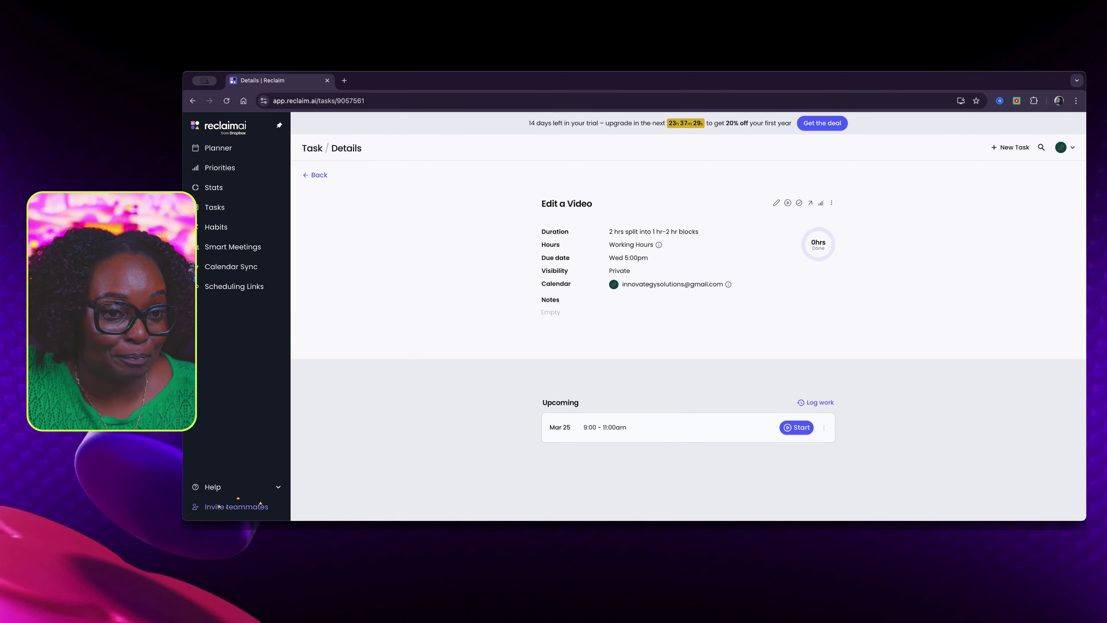
left_click(315, 175)
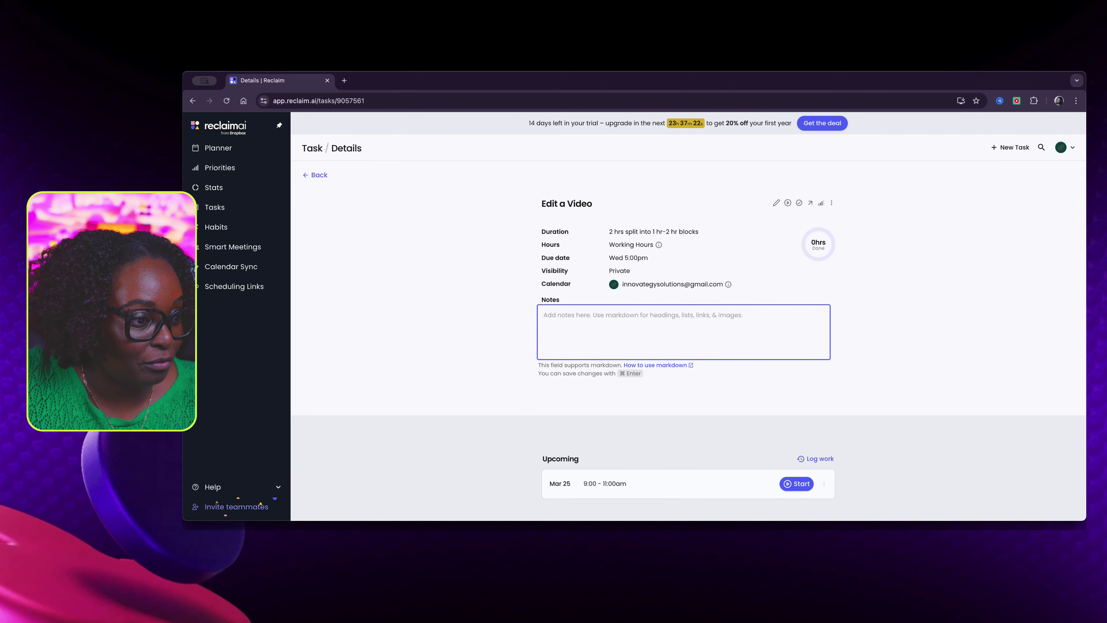
key("Escape")
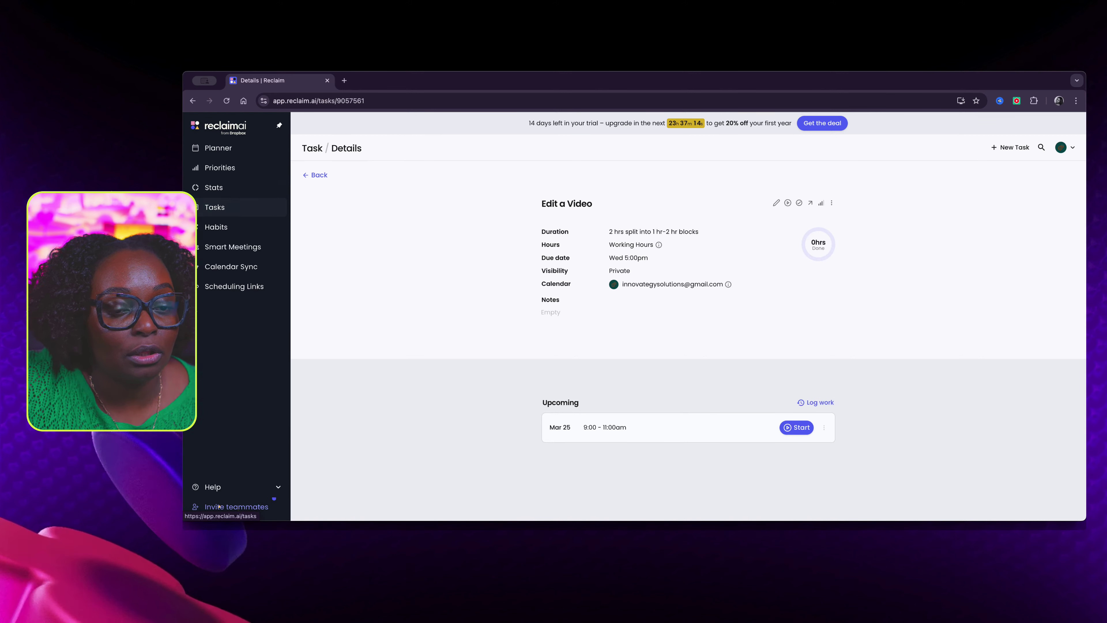
Step: Open the Exercise habit for editing from the Habits page, review its scheduling and other options, and save it
left_click(215, 227)
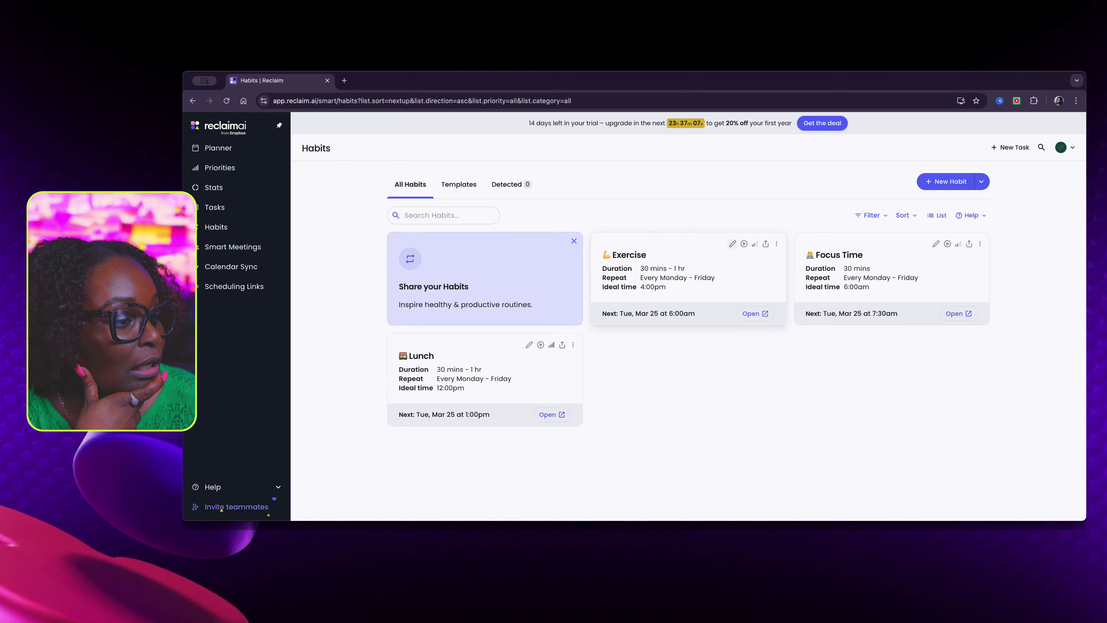
left_click(732, 243)
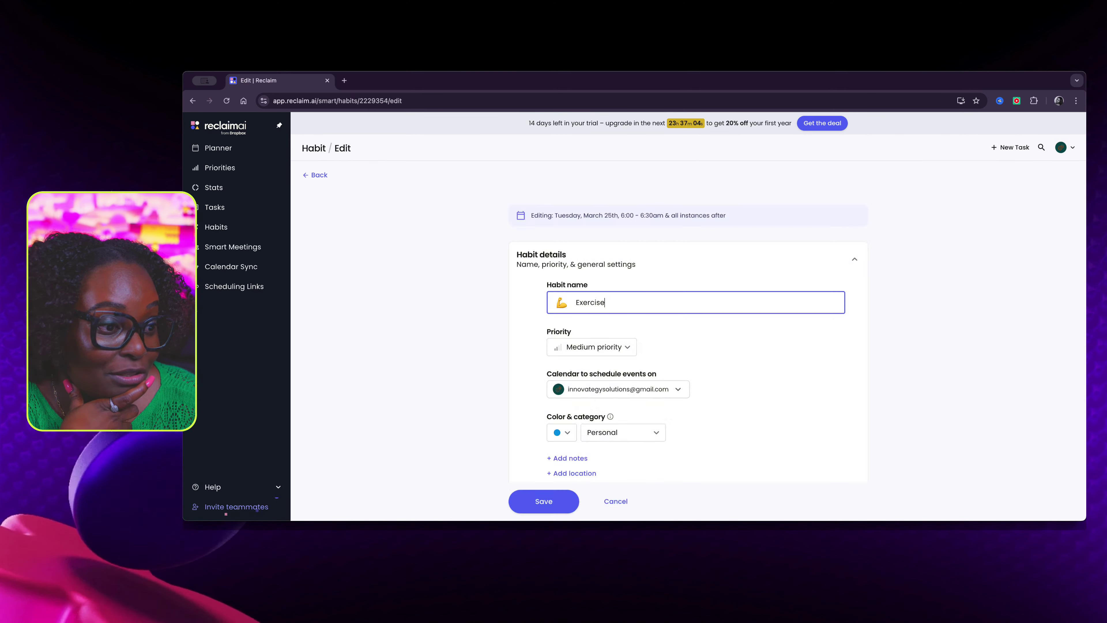
scroll(689, 306, "down", 10)
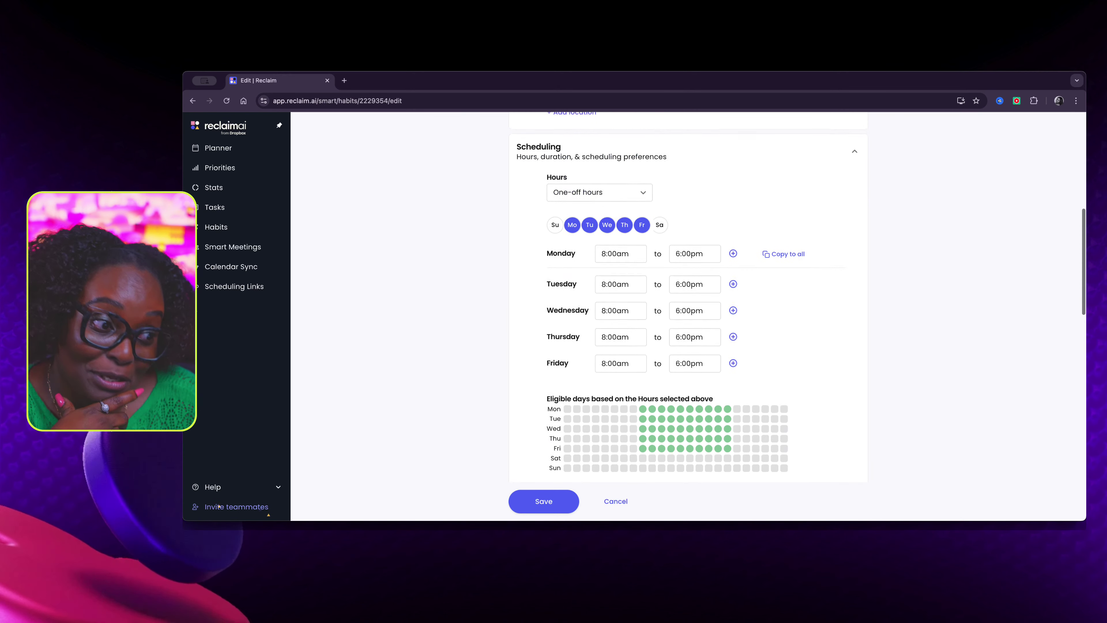
scroll(688, 306, "down", 5)
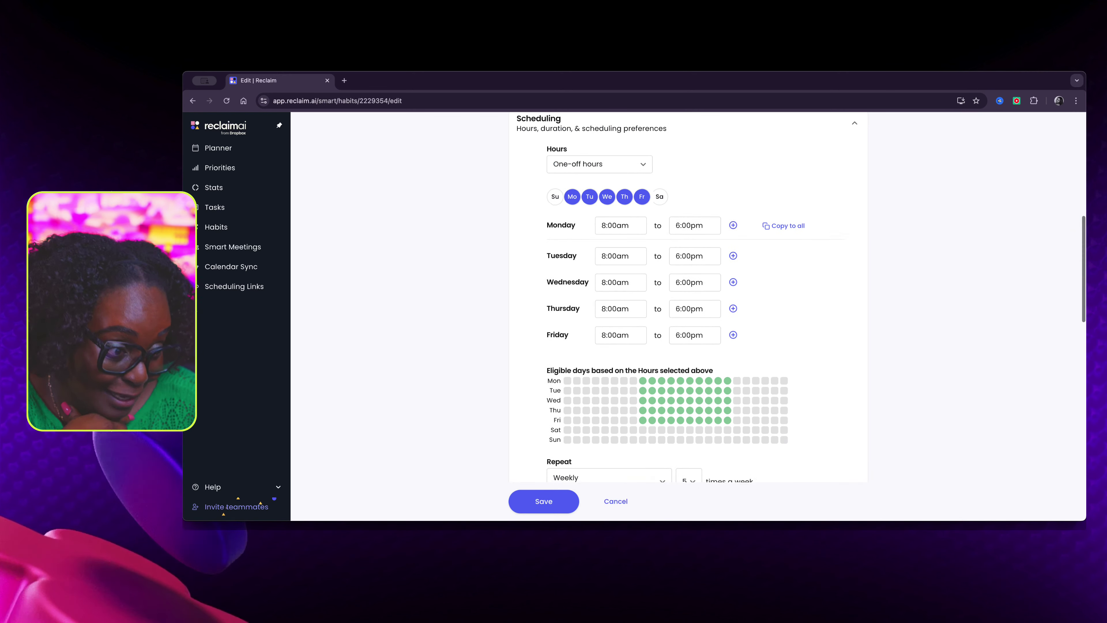
scroll(688, 306, "down", 5)
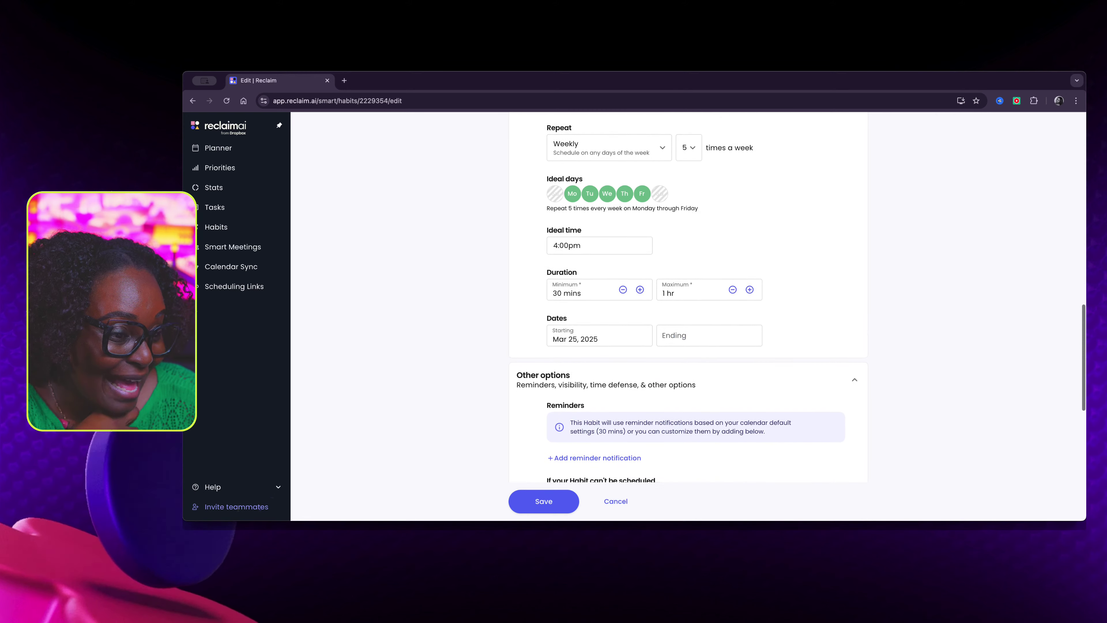
scroll(688, 305, "down", 5)
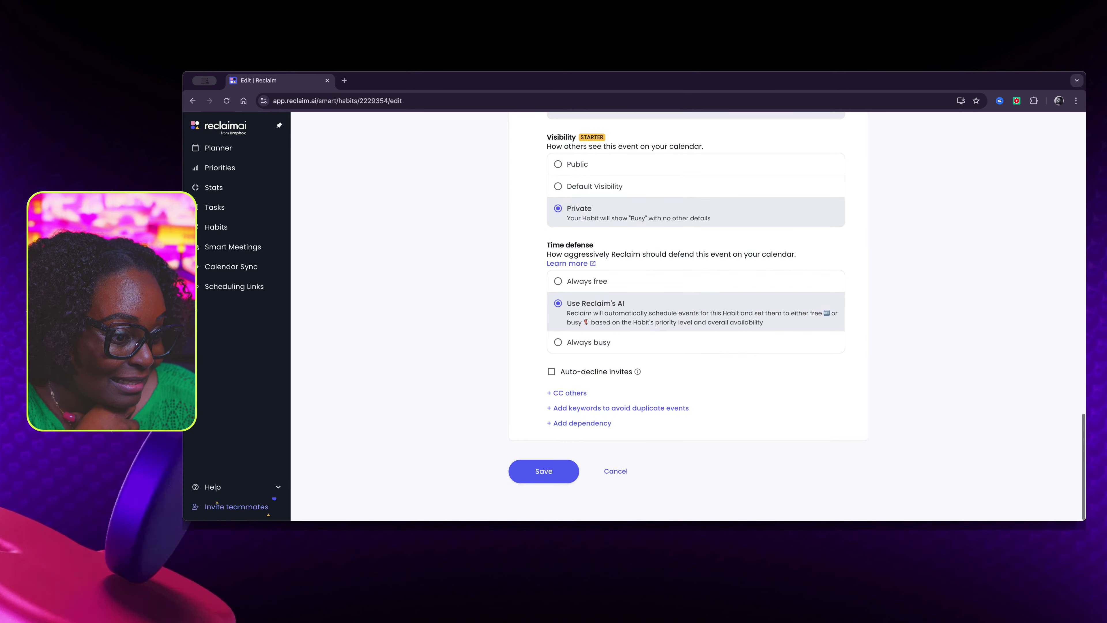
left_click(543, 471)
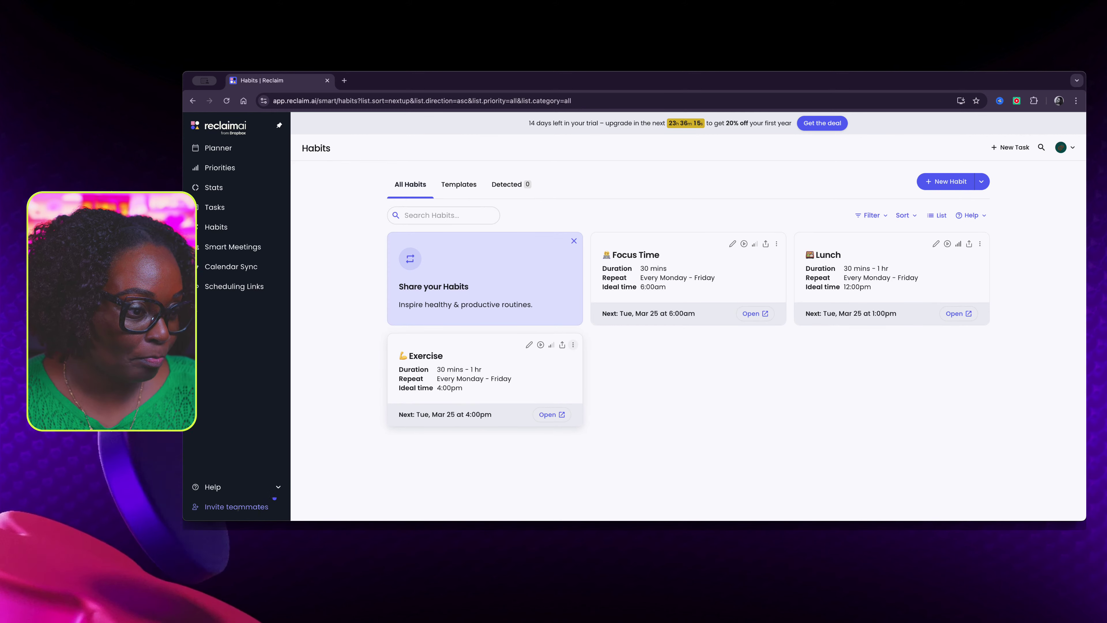
left_click(574, 344)
left_click(543, 364)
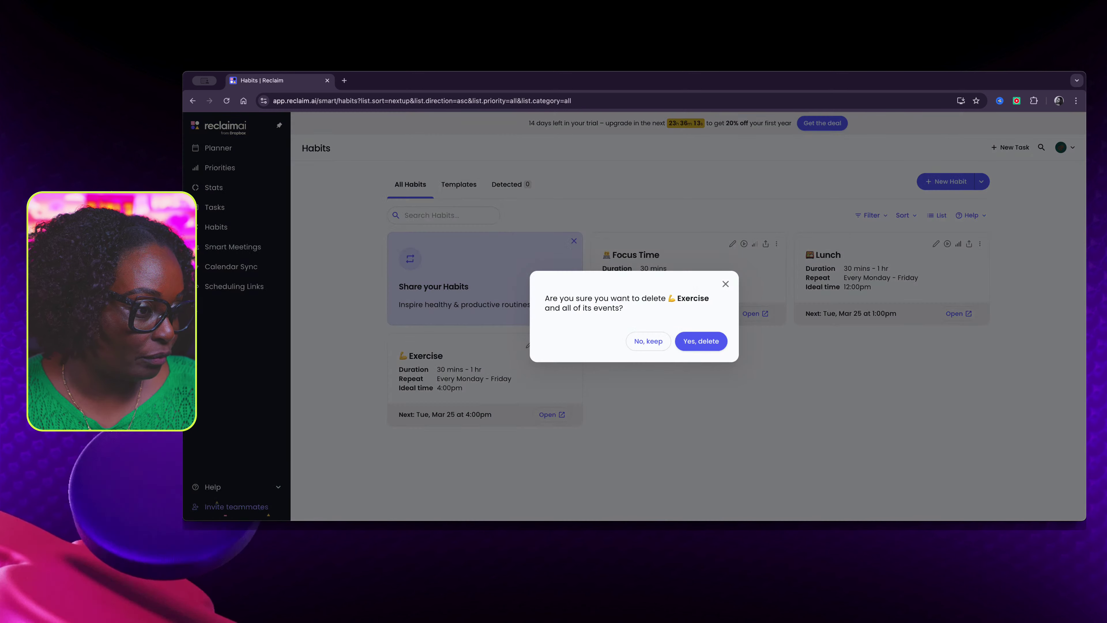
left_click(726, 284)
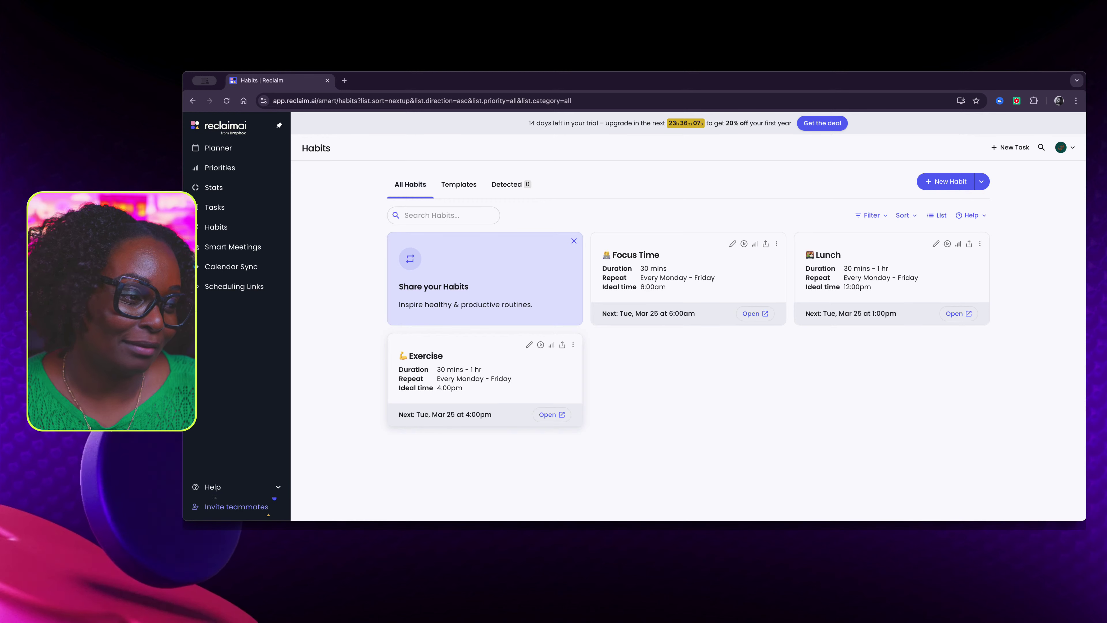
Step: Open the Focus Time habit for editing, inspect its scheduling and ideal time, and return to the Habits page without changes
left_click(732, 243)
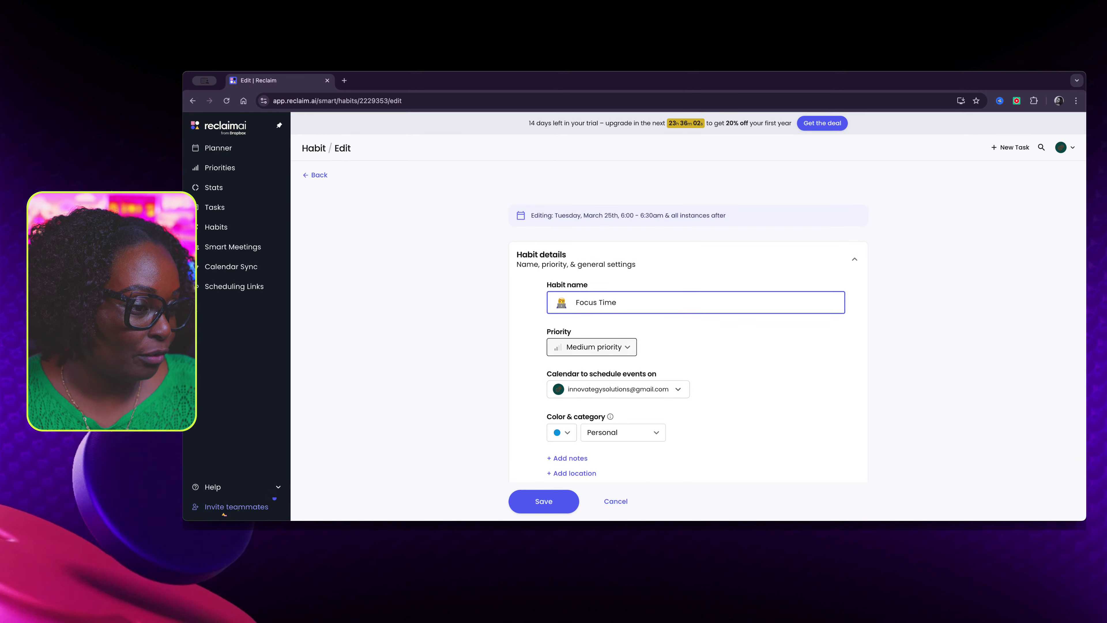
scroll(689, 305, "down", 10)
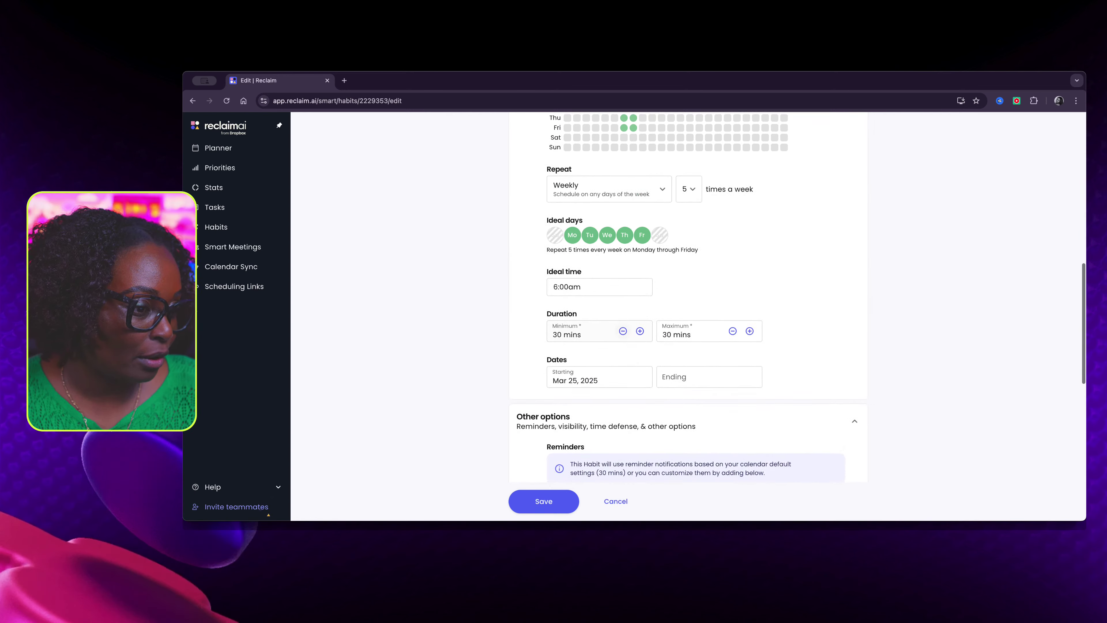
left_click(555, 270)
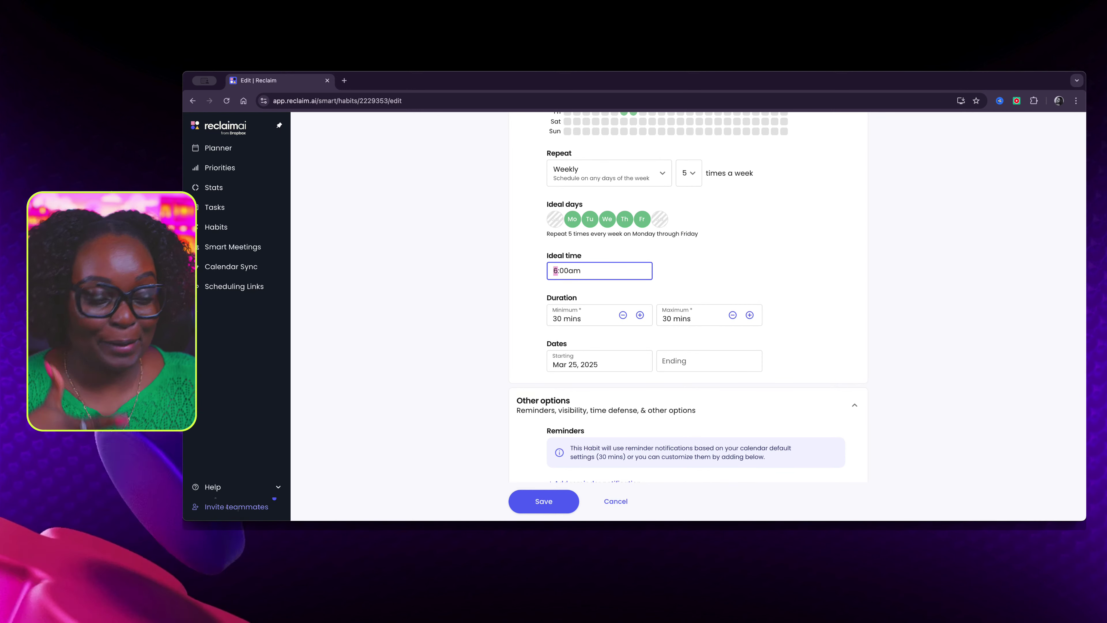
key("Return")
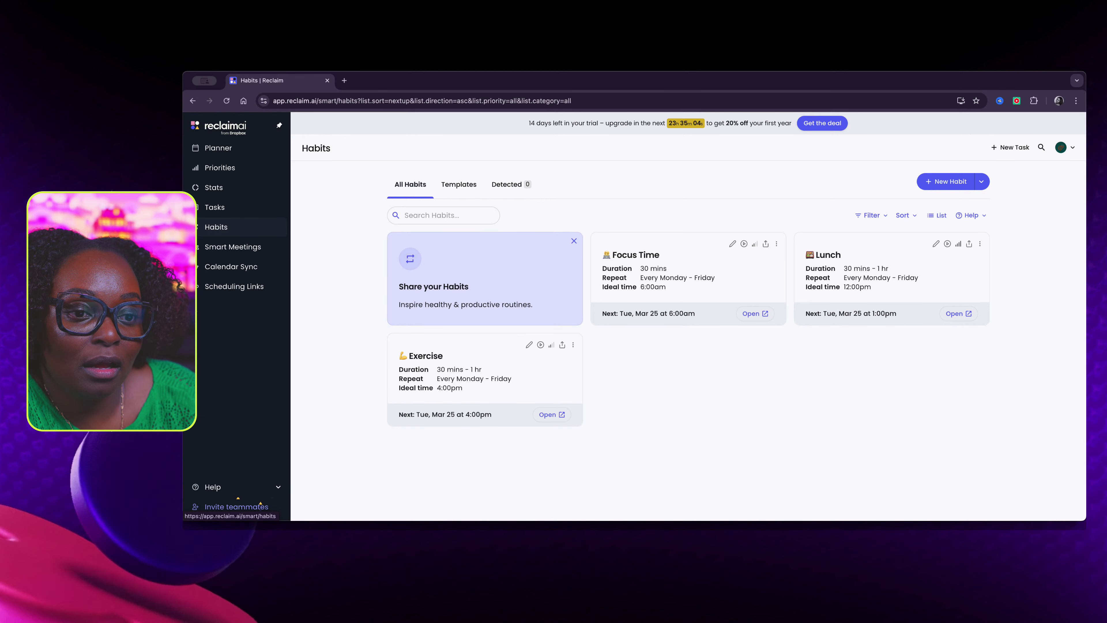
Step: Open a new Smart Meeting form and examine its category choices, attendee settings, and video link and location options
left_click(232, 247)
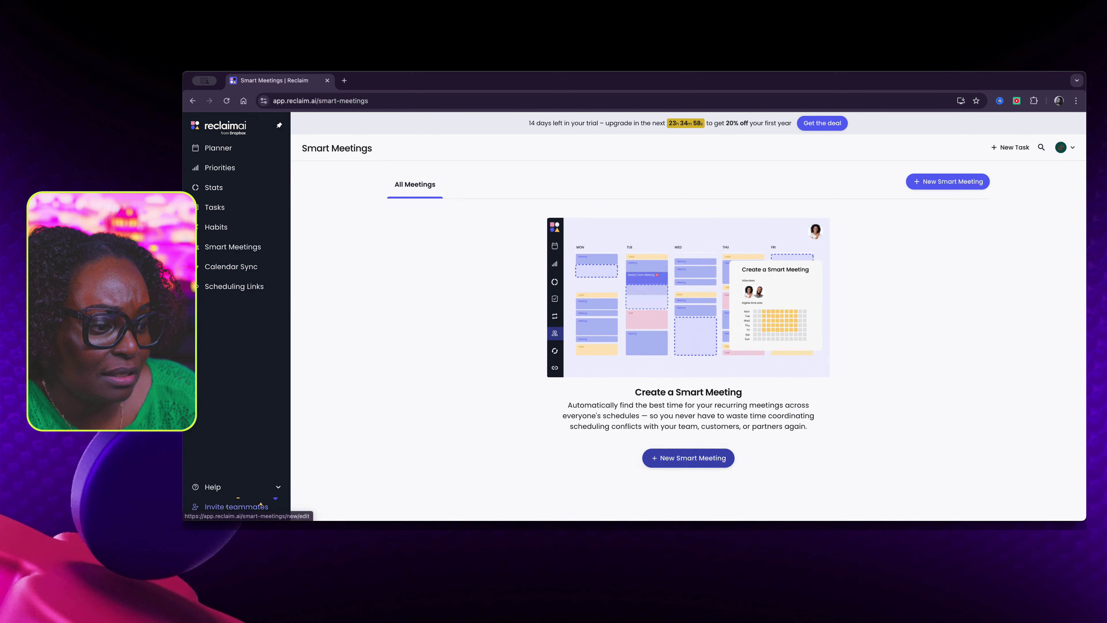
left_click(688, 458)
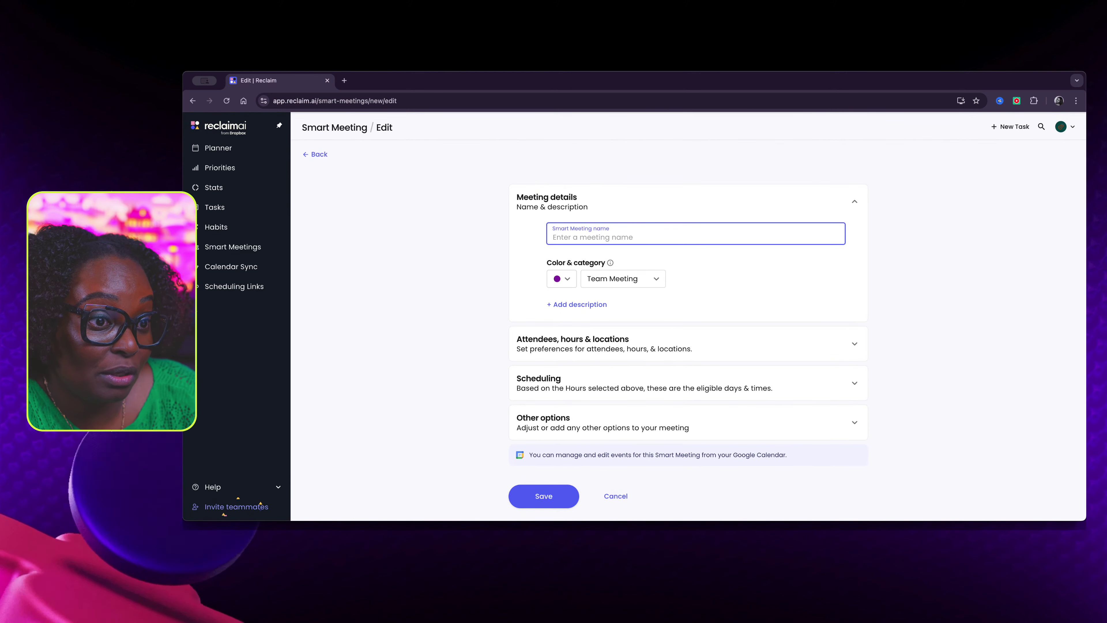
left_click(624, 279)
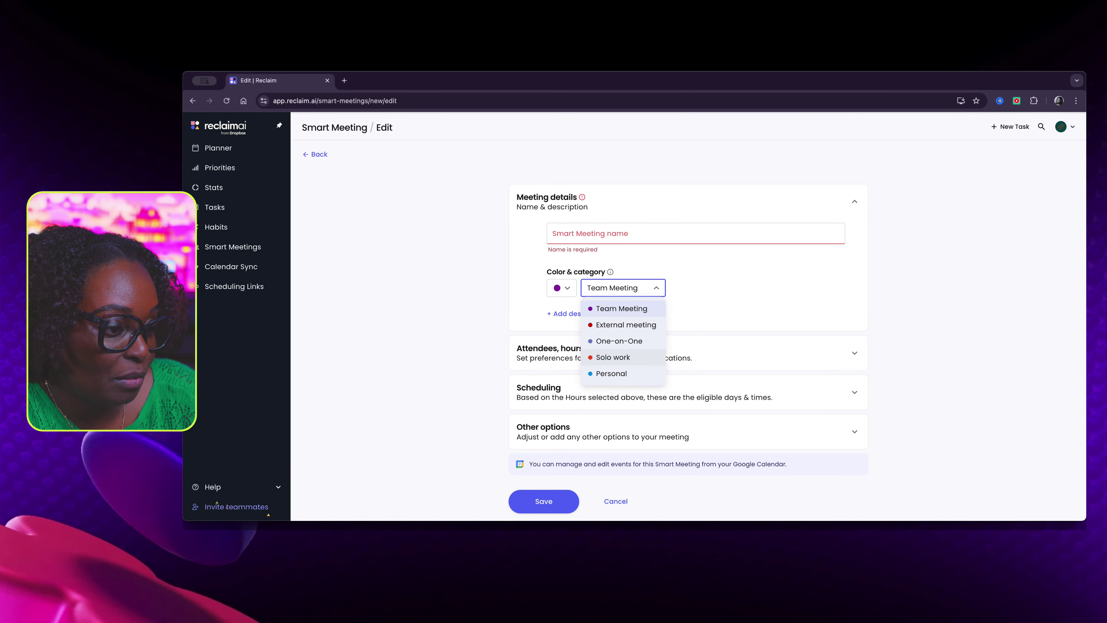
key("Escape")
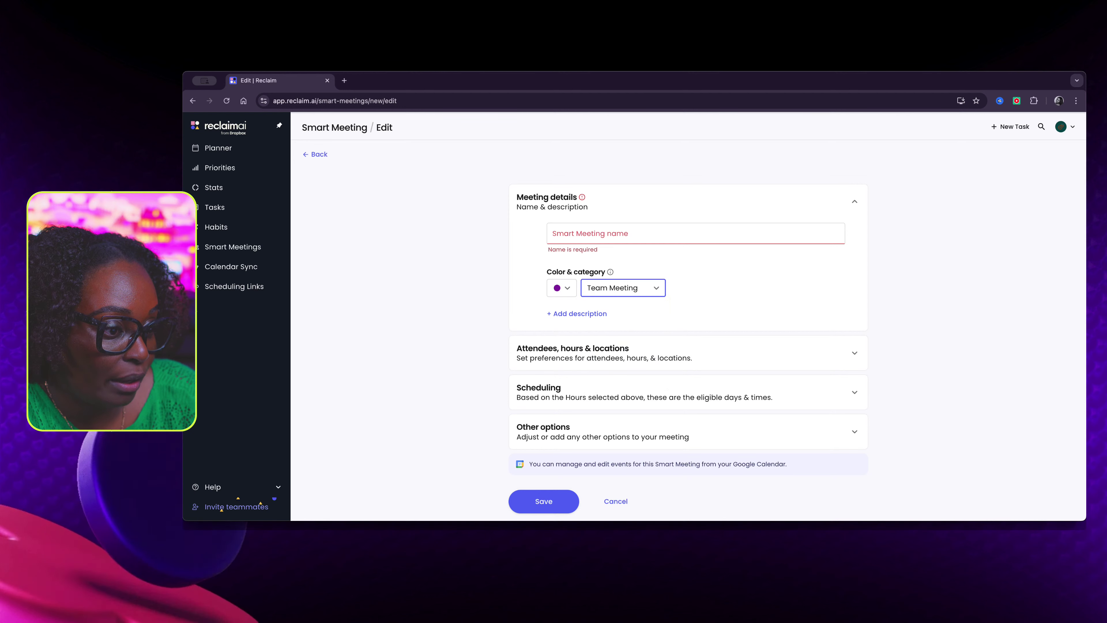
left_click(854, 353)
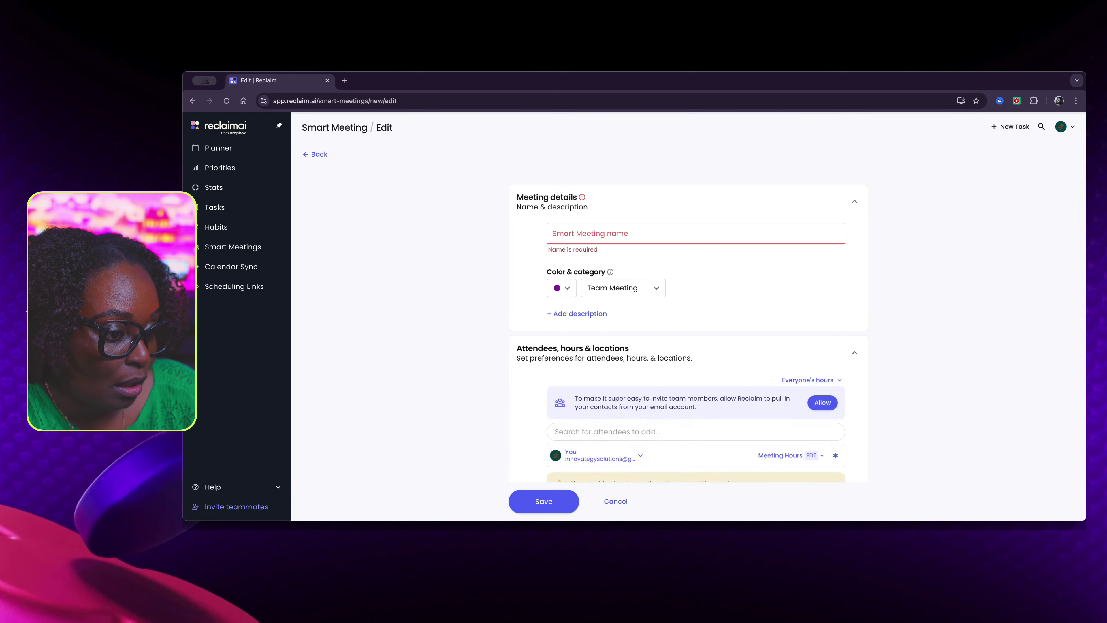
scroll(688, 332, "down", 4)
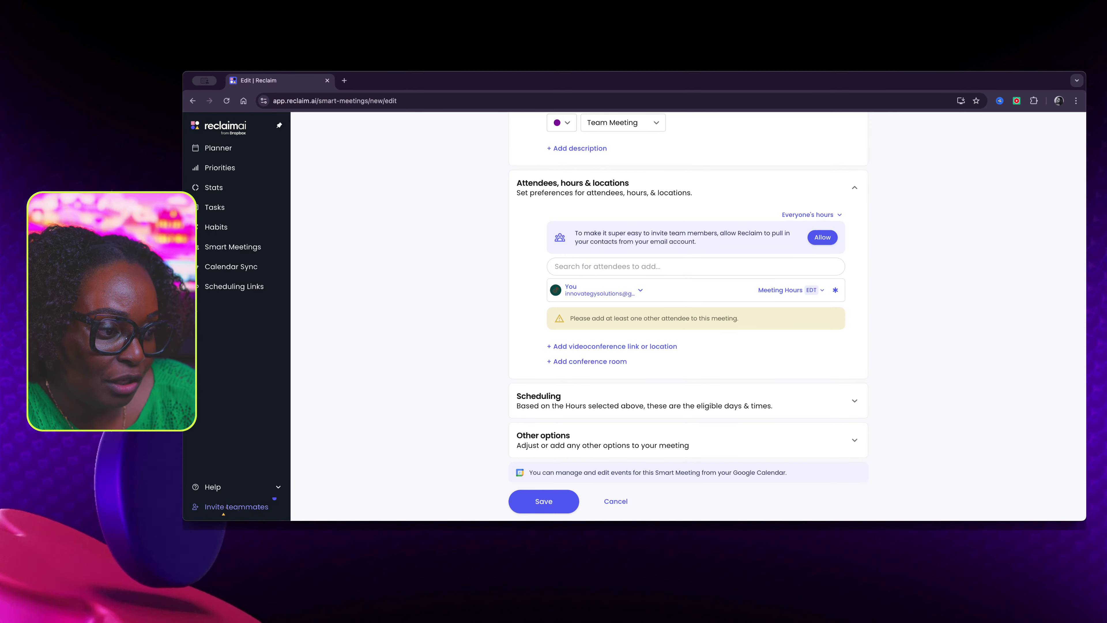
left_click(615, 346)
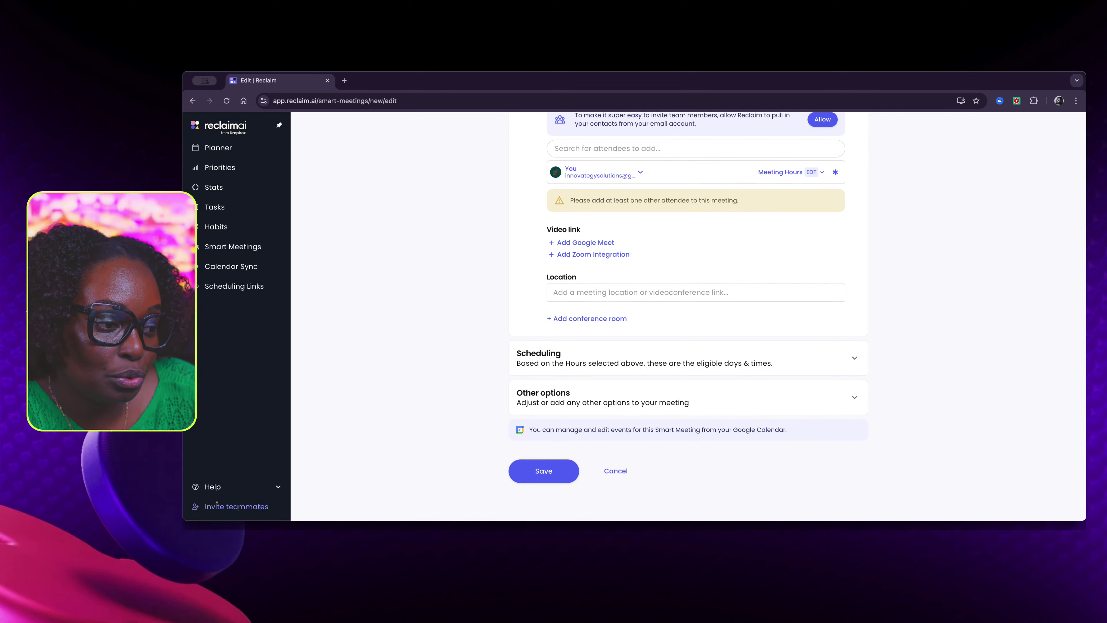
Step: Review the new Smart Meeting's scheduling settings, from eligible days to priority, and leave the form without saving
left_click(854, 358)
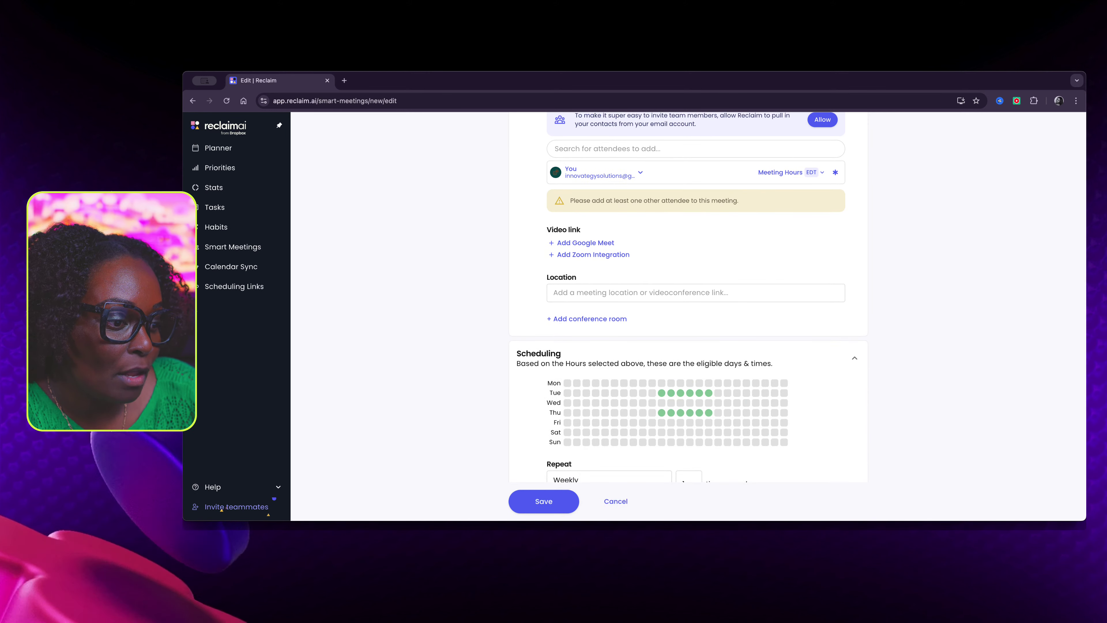
scroll(261, 507, "down", 6)
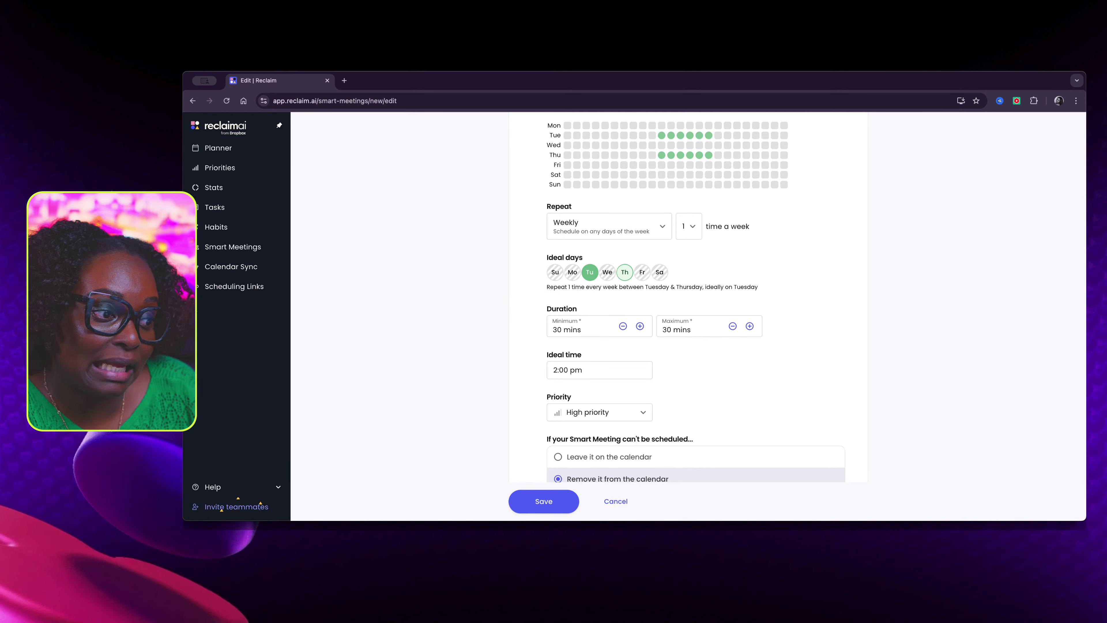
scroll(689, 297, "down", 3)
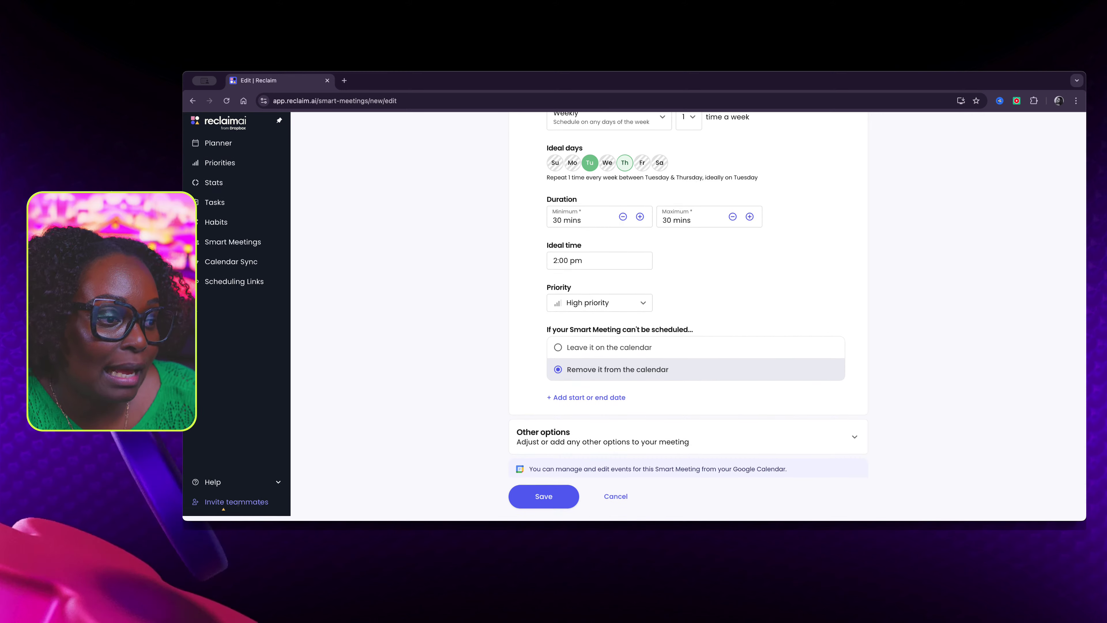
scroll(689, 314, "down", 1)
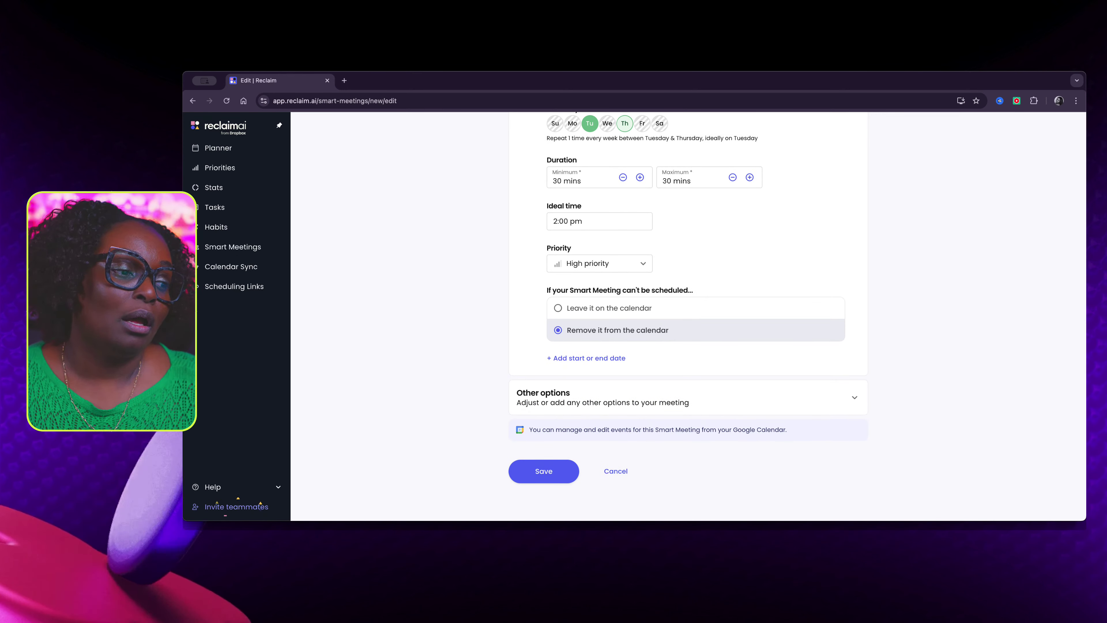
scroll(689, 314, "up", 3)
scroll(689, 314, "down", 3)
scroll(689, 314, "up", 4)
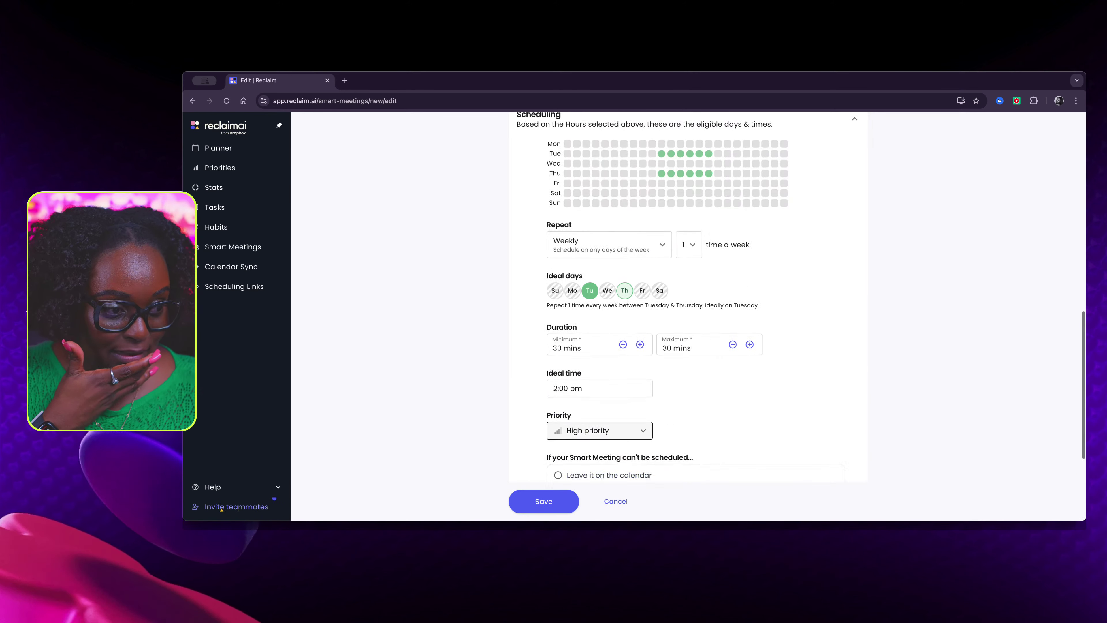
scroll(689, 314, "up", 7)
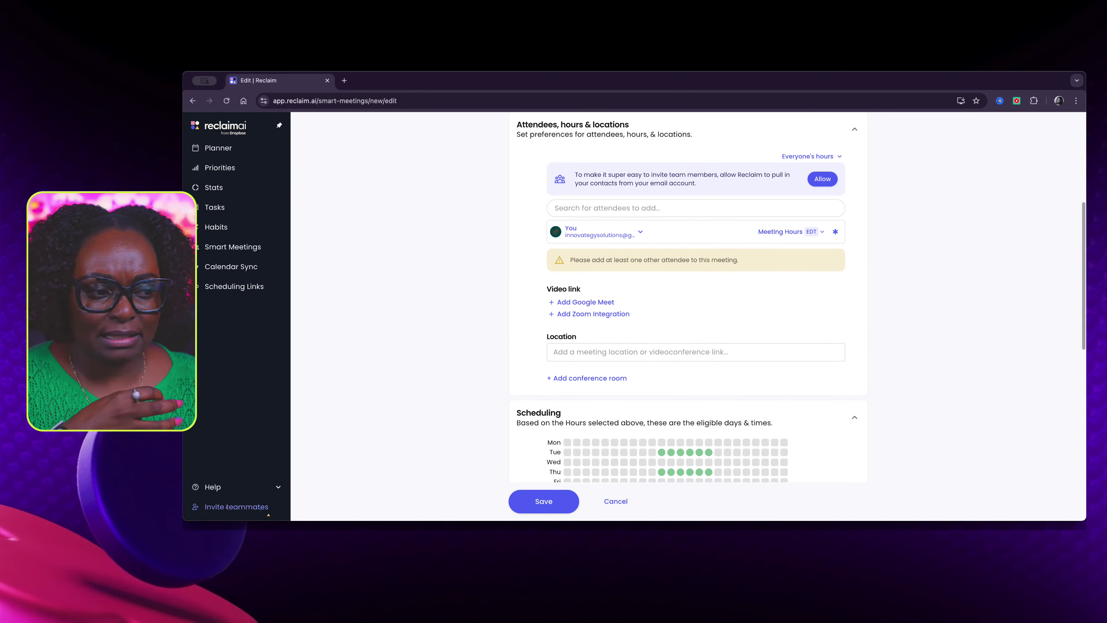
scroll(689, 314, "up", 5)
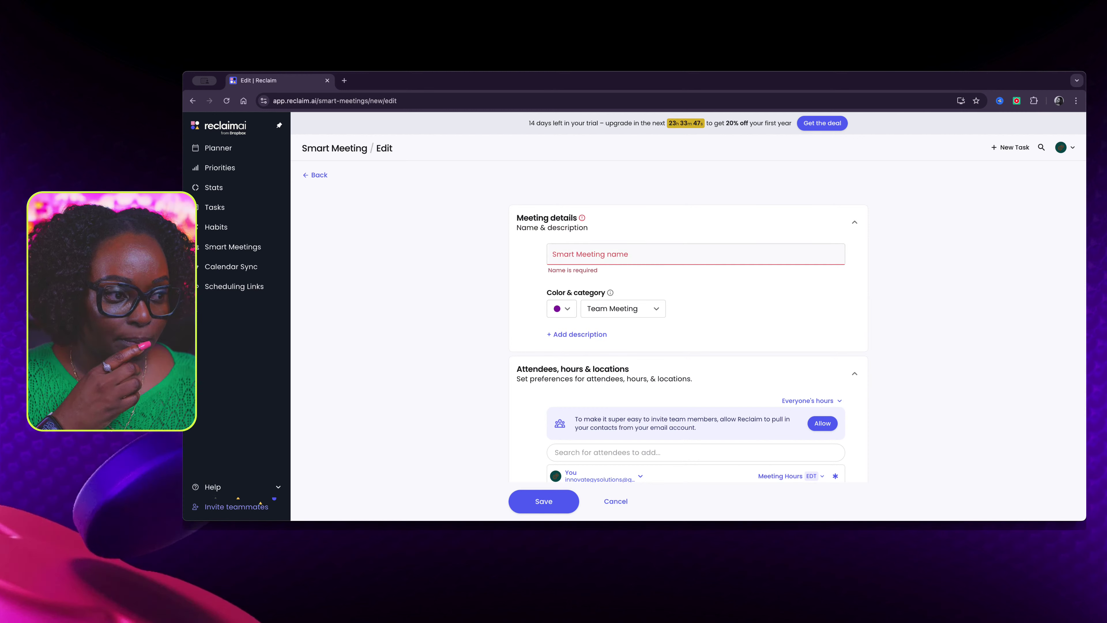
left_click(315, 174)
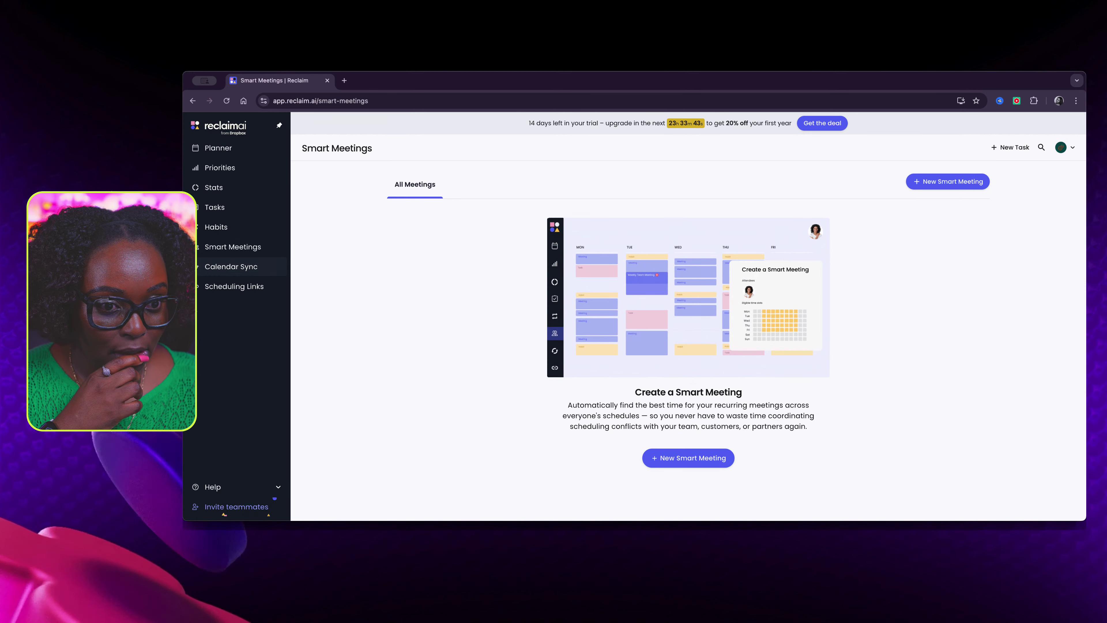
Step: After viewing Calendar Sync, copy the Quick Meeting link from Scheduling Links and open it in a new browser tab
left_click(231, 266)
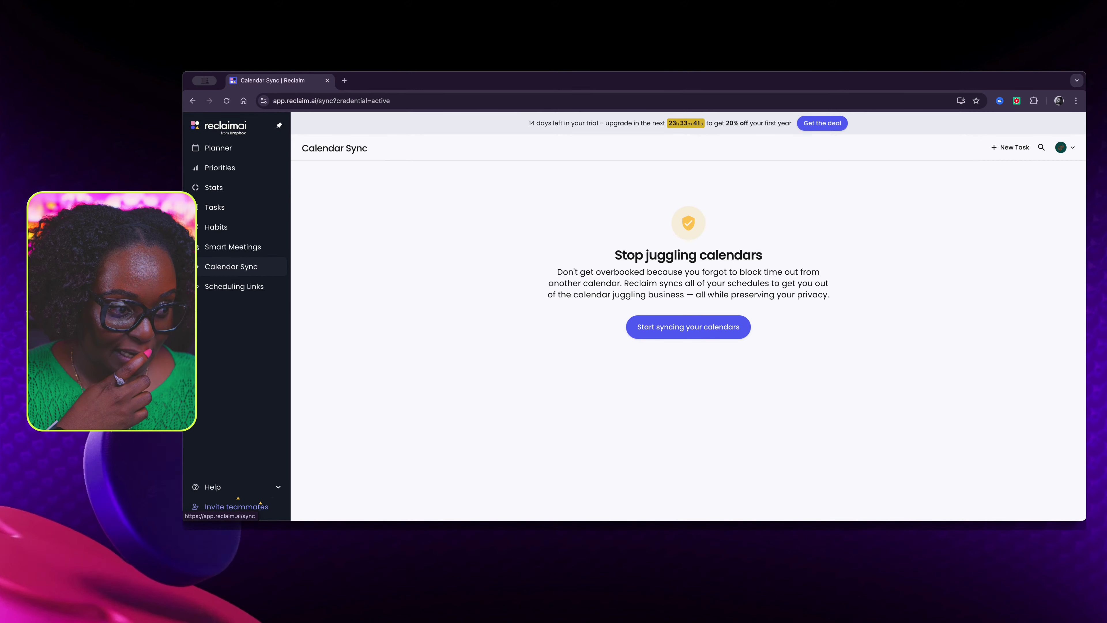
left_click(234, 286)
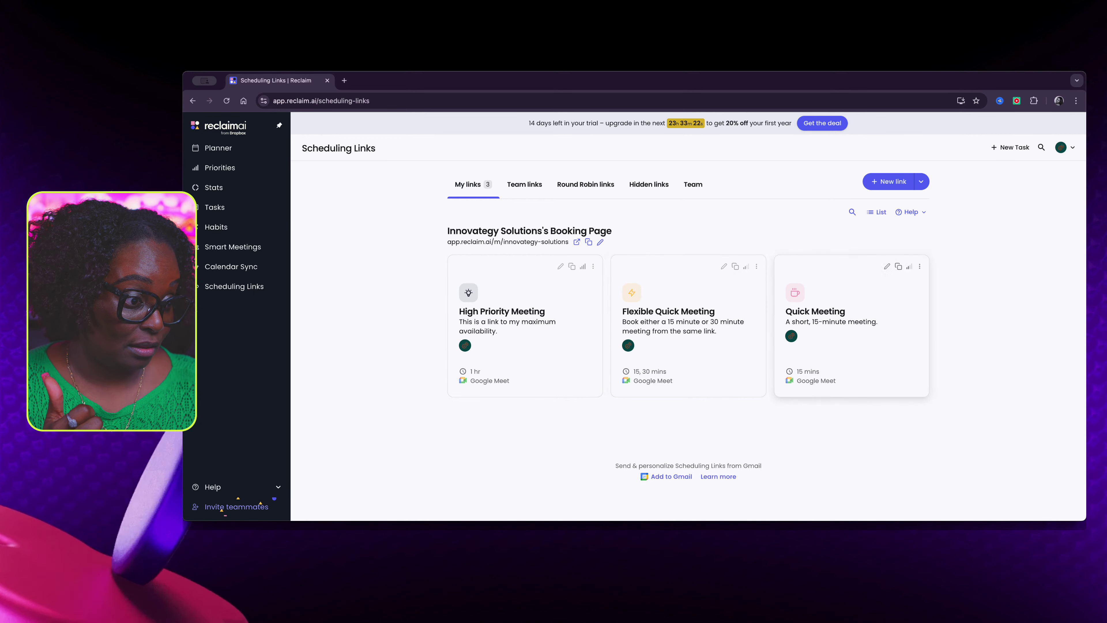
left_click(899, 267)
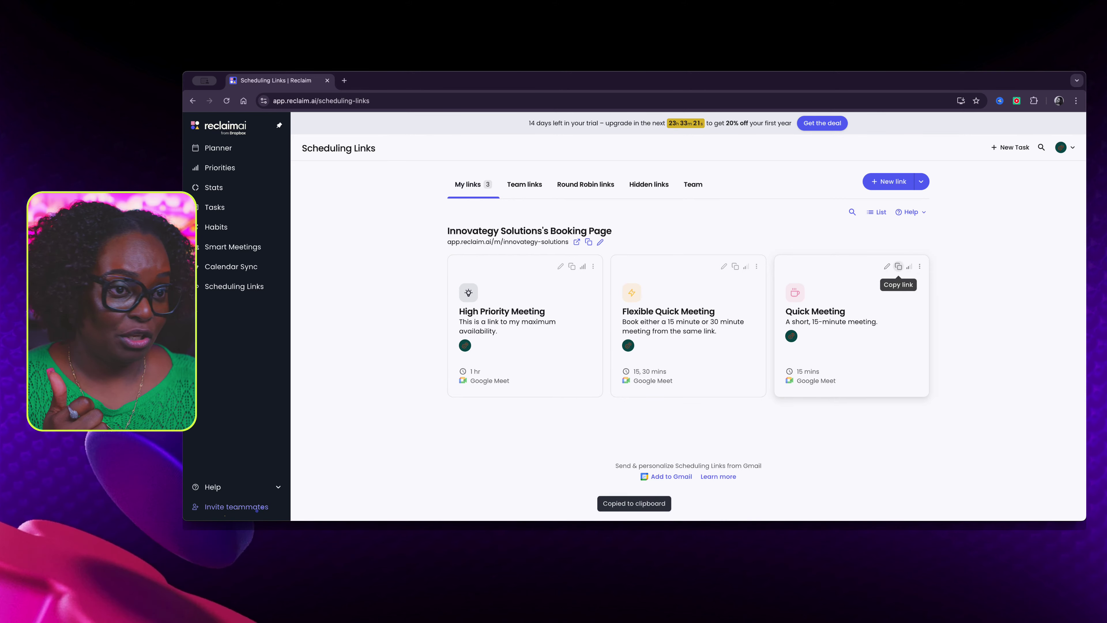
left_click(344, 80)
right_click(377, 101)
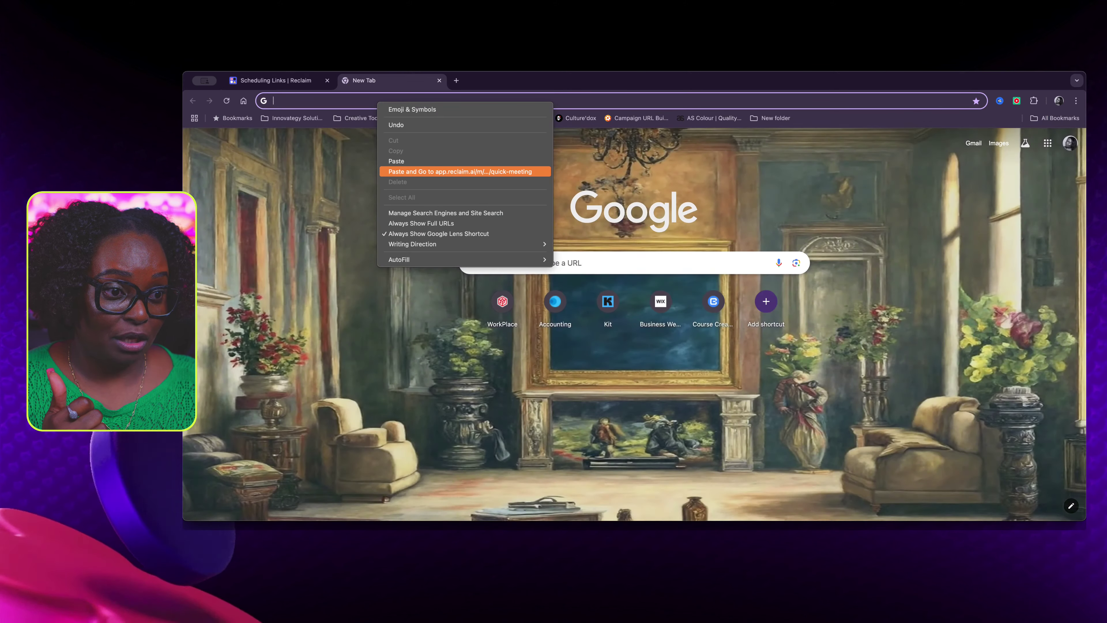
left_click(460, 172)
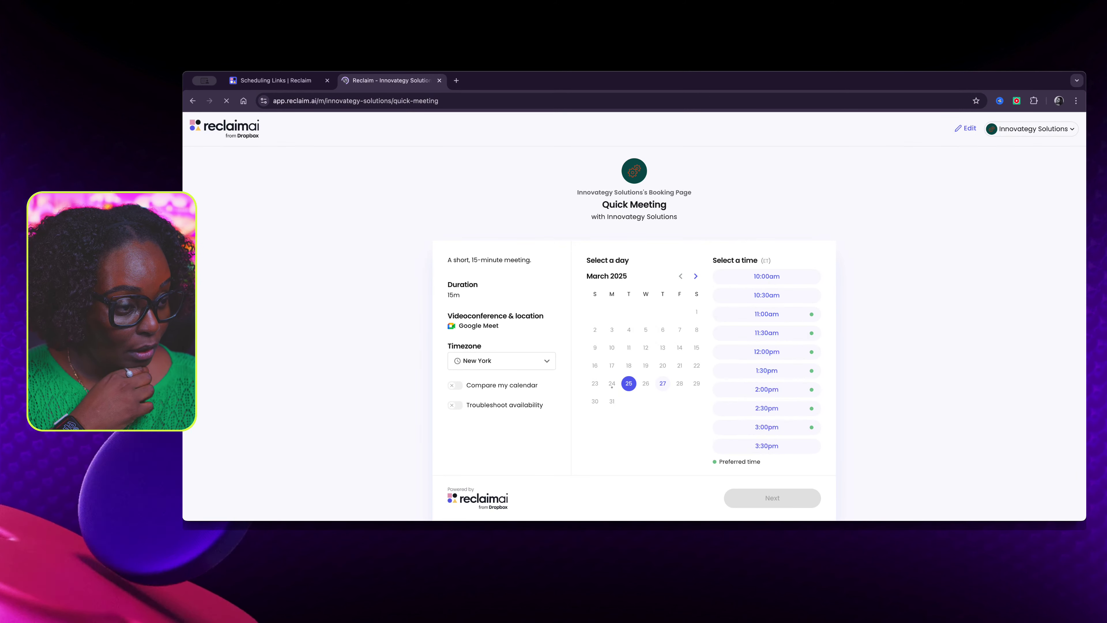
Step: Try booking the Quick Meeting for March 27, 2025 at 10:30am up to the attendee details, and close the booking page without confirming
scroll(634, 332, "down", 3)
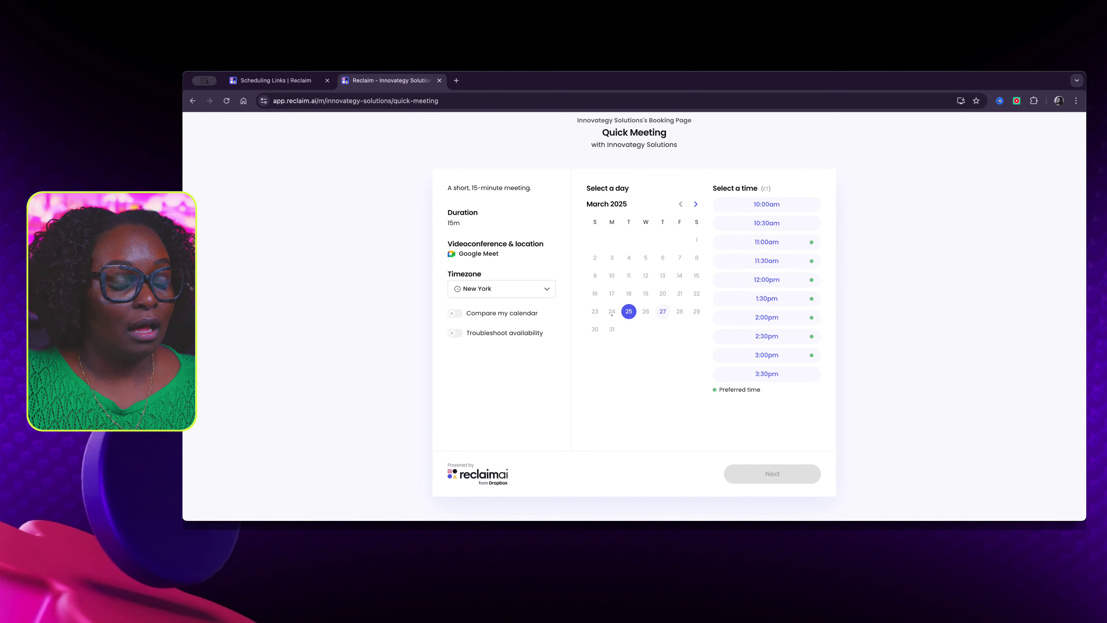
left_click(663, 311)
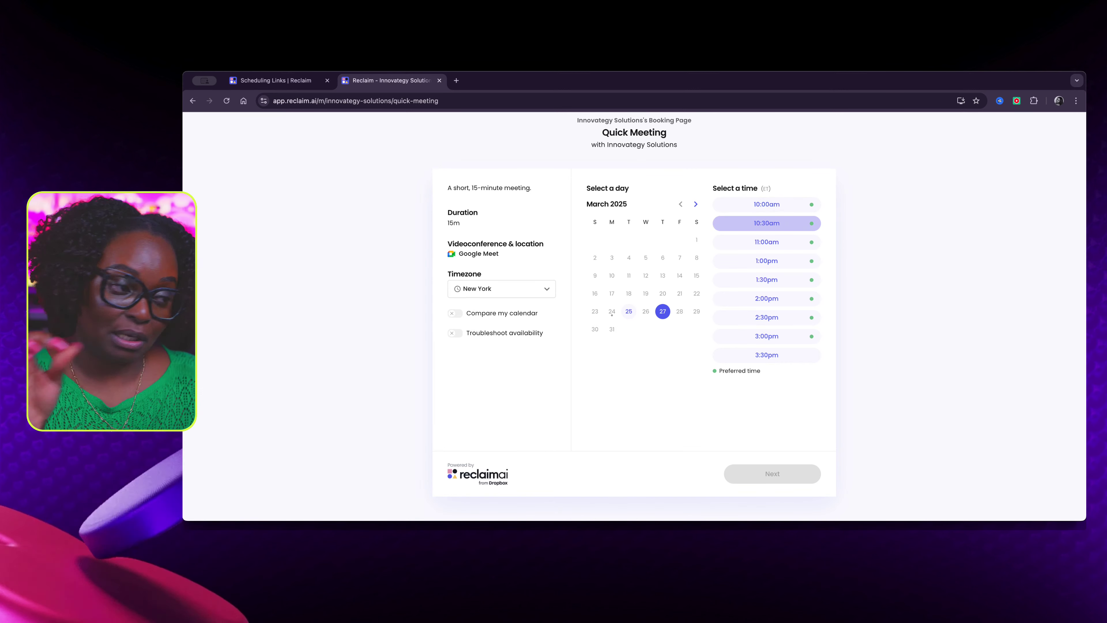
left_click(767, 223)
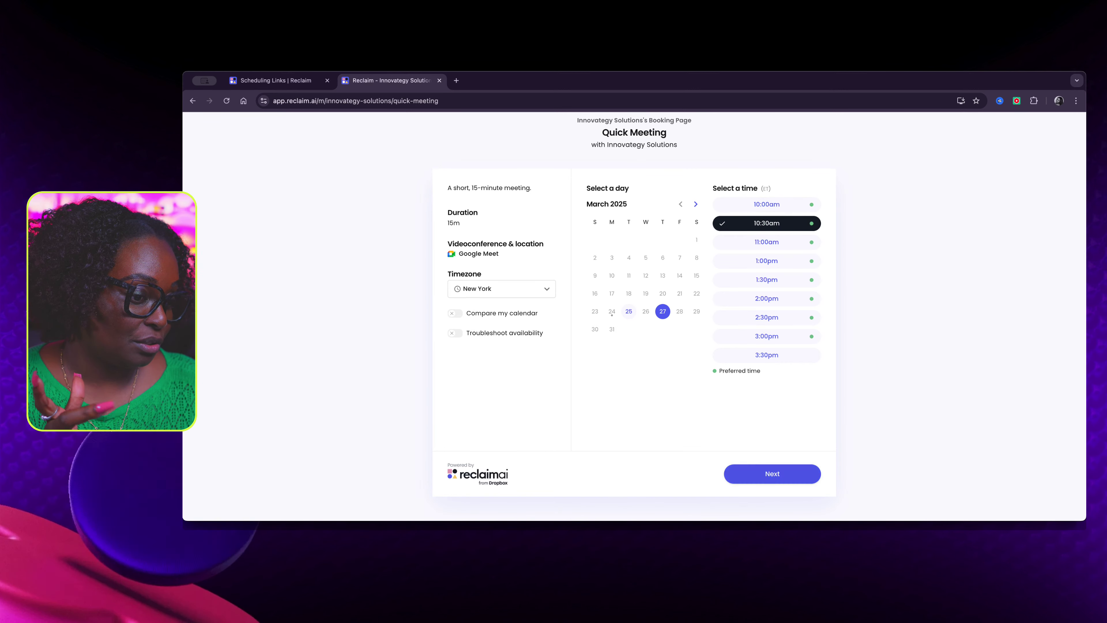
left_click(772, 473)
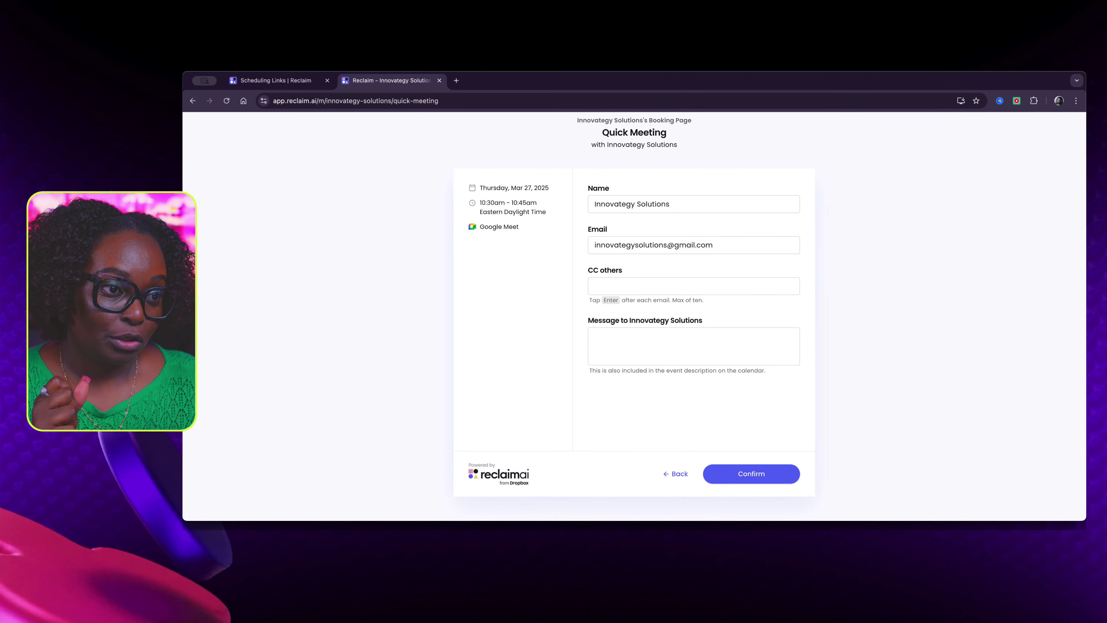
left_click(439, 80)
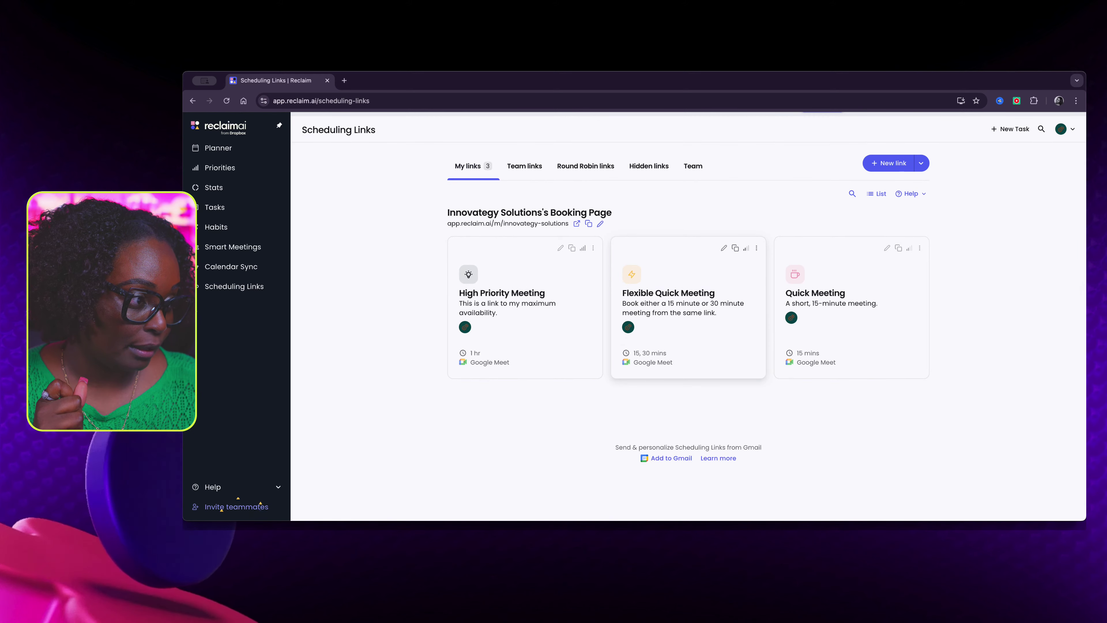
Step: Start creating a new scheduling link and review its organizer, location, and scheduling settings, including eligible times, durations and booking windows
scroll(688, 325, "down", 1)
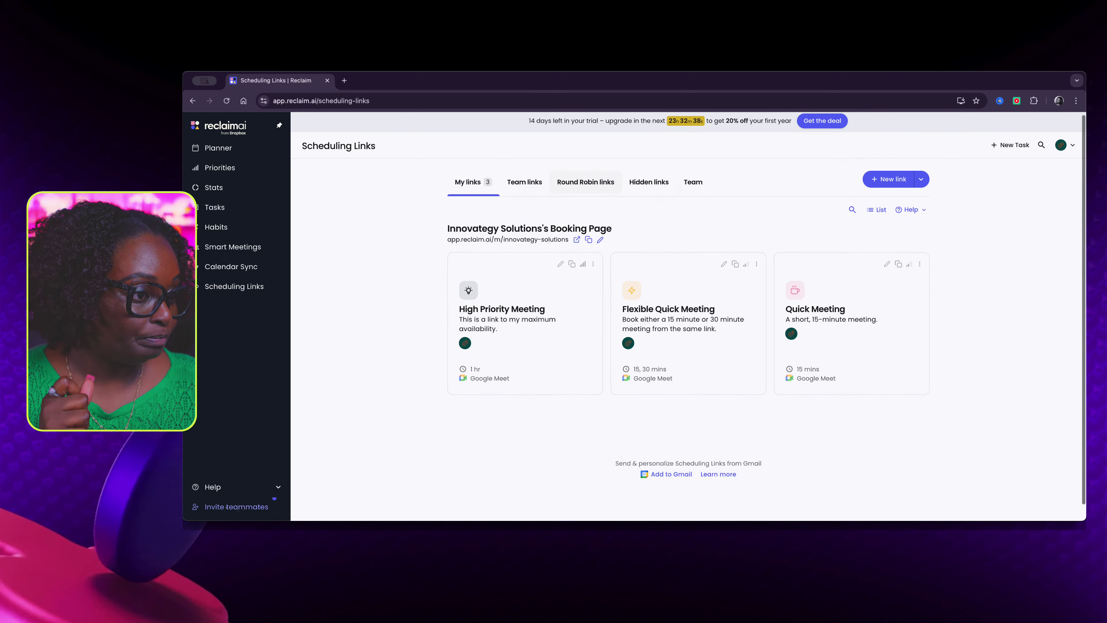
left_click(888, 179)
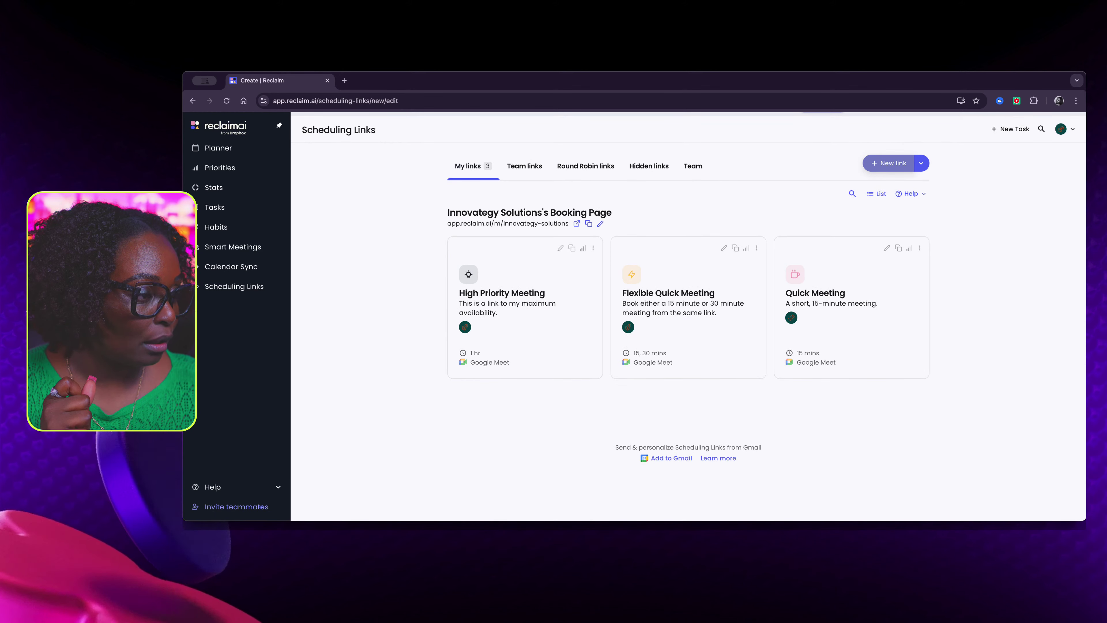
scroll(689, 294, "down", 3)
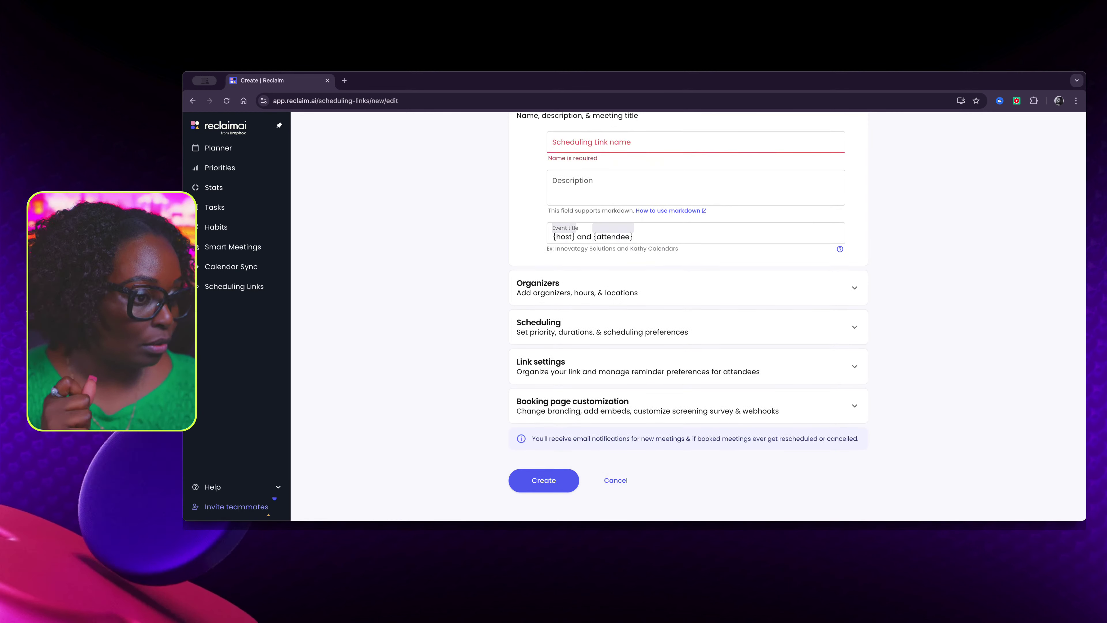
left_click(854, 287)
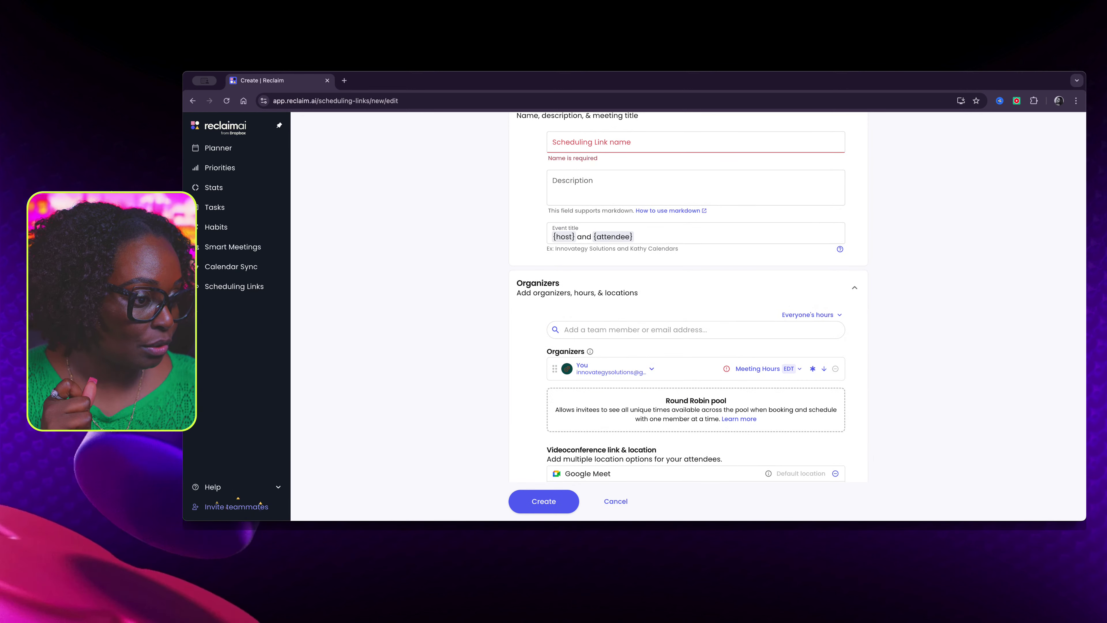
scroll(689, 296, "down", 5)
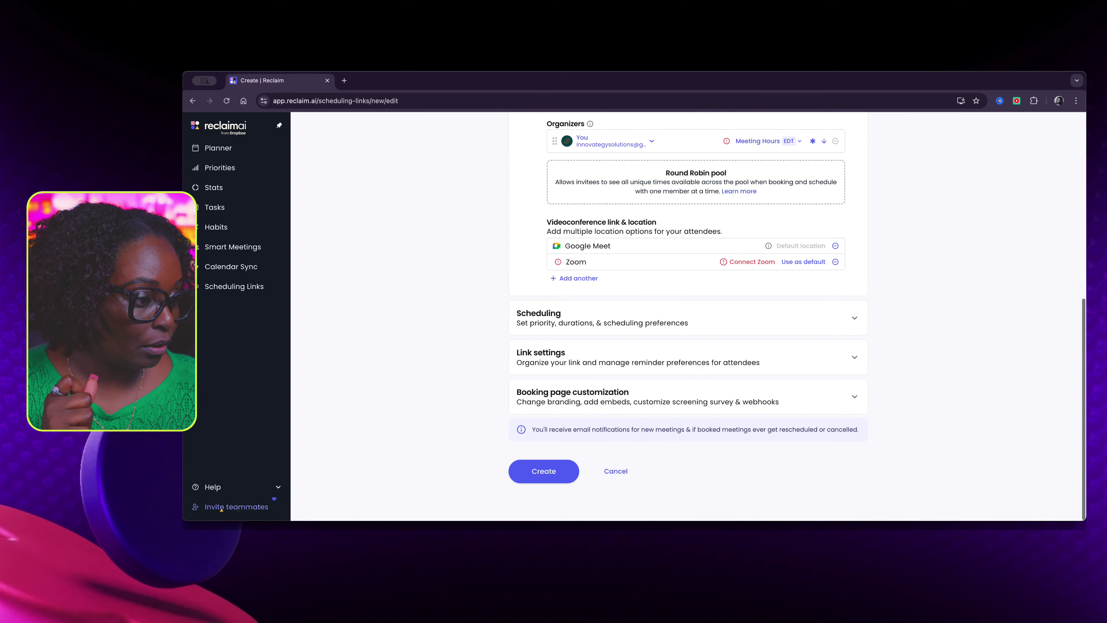
left_click(854, 318)
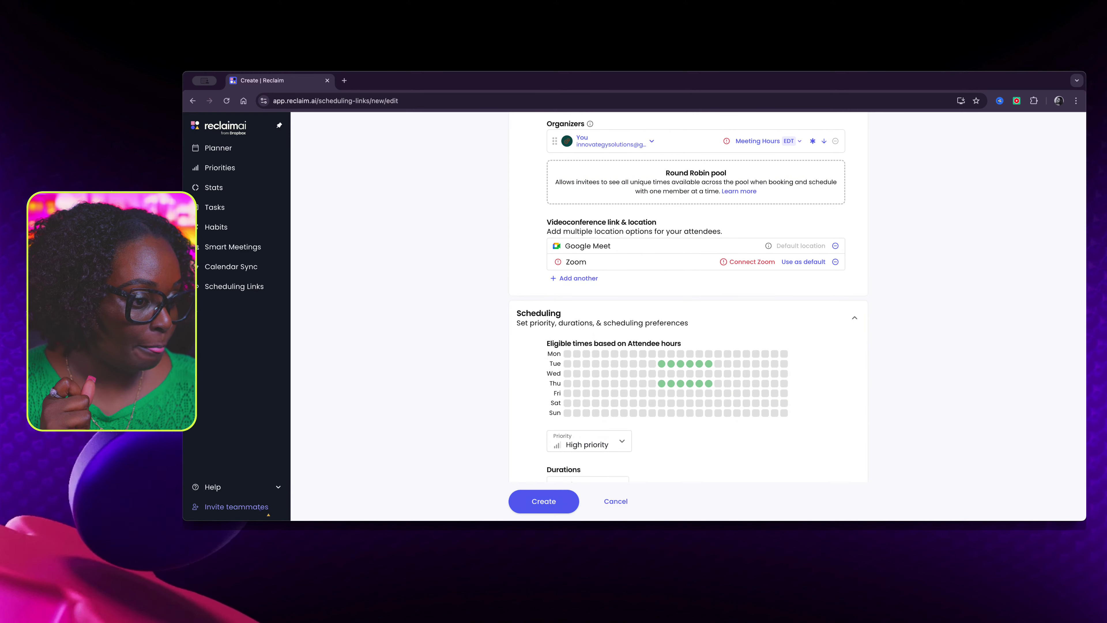
scroll(688, 297, "down", 7)
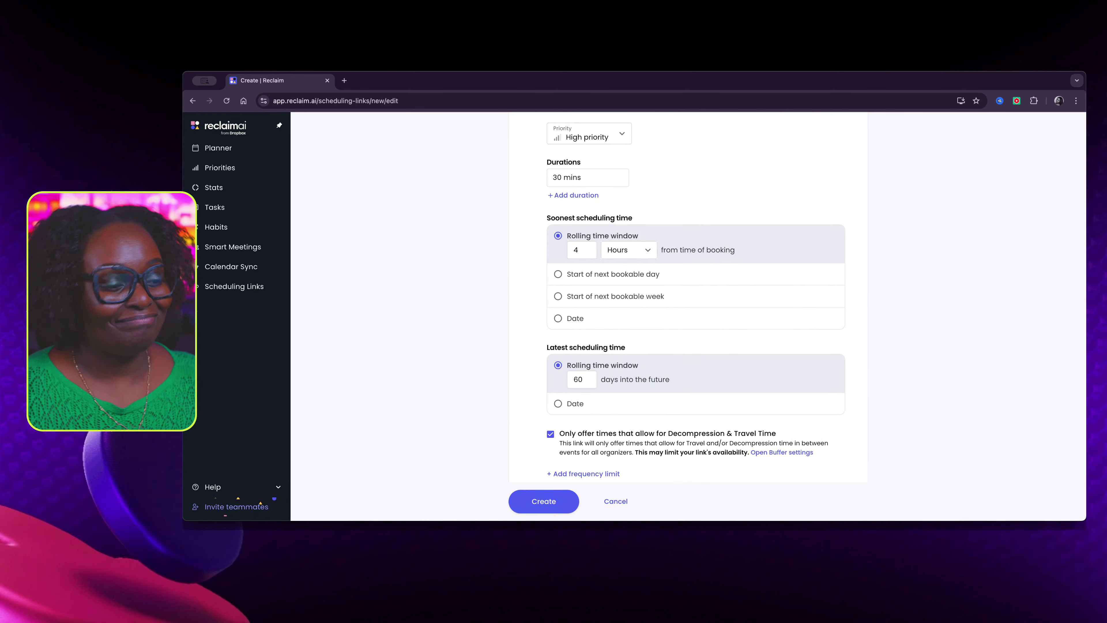
scroll(688, 297, "down", 4)
scroll(688, 312, "up", 12)
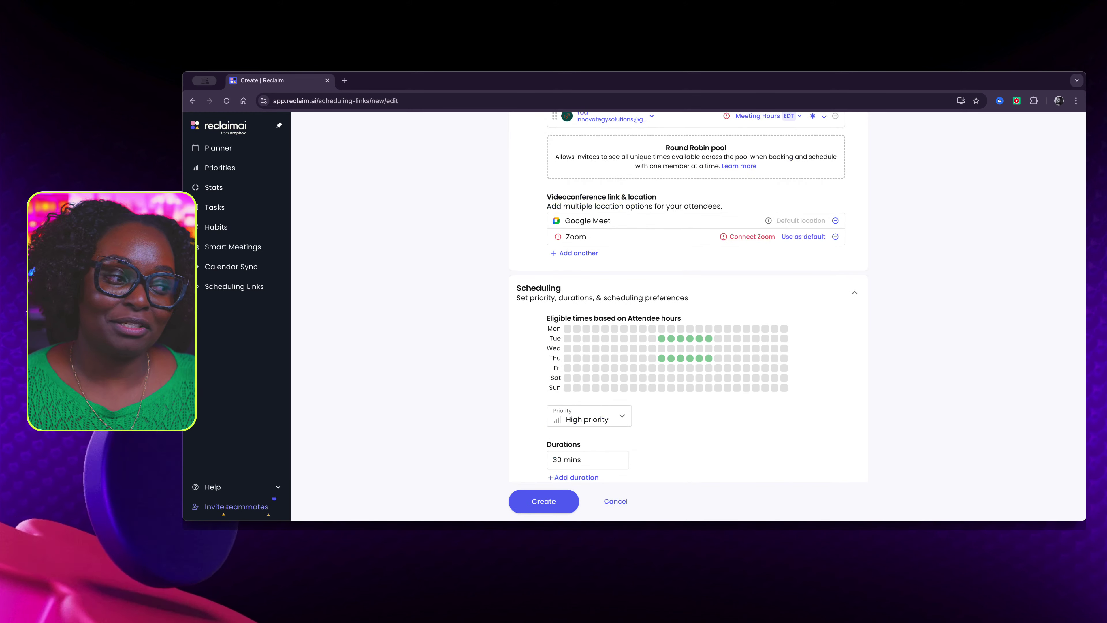
left_click(854, 292)
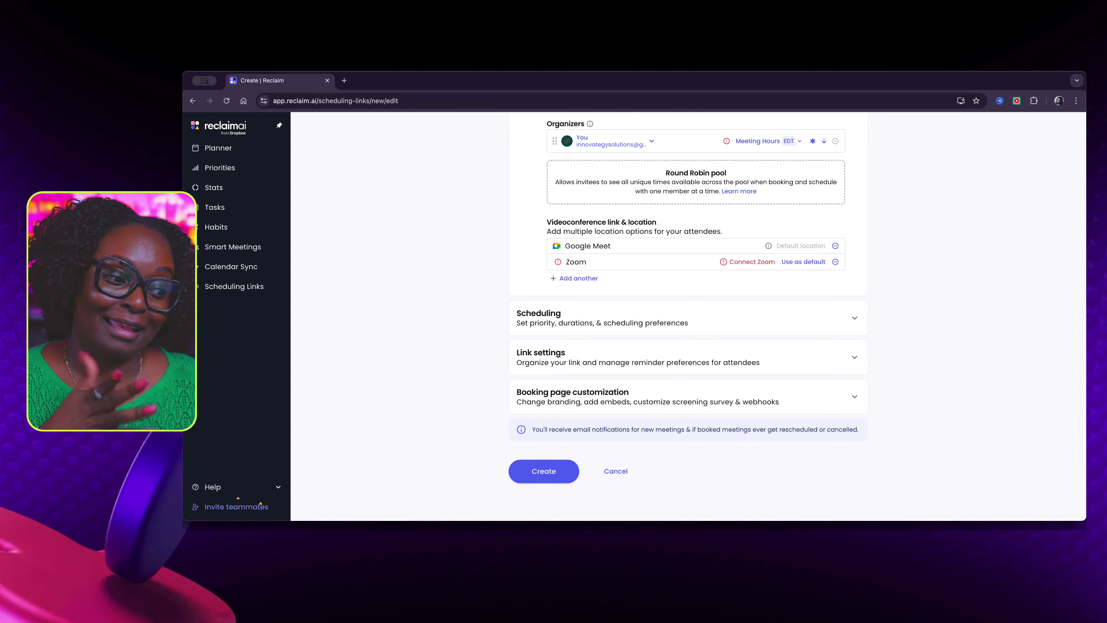
Step: In the new link's booking page customization, set the branding option to Remove Reclaim branding
left_click(855, 395)
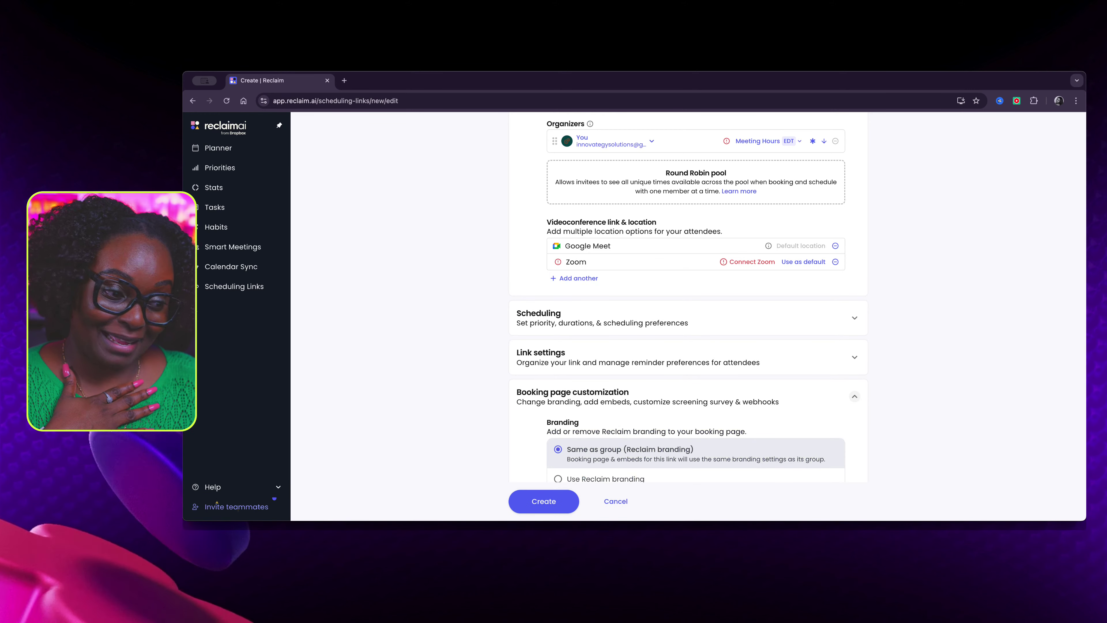
scroll(854, 396, "down", 3)
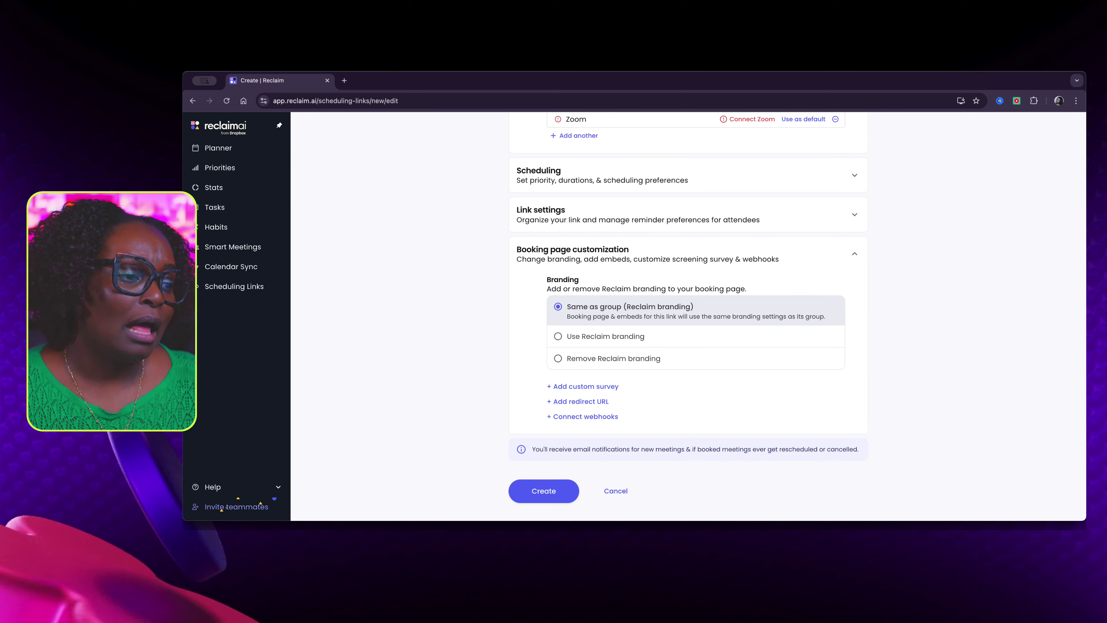
scroll(688, 305, "down", 15)
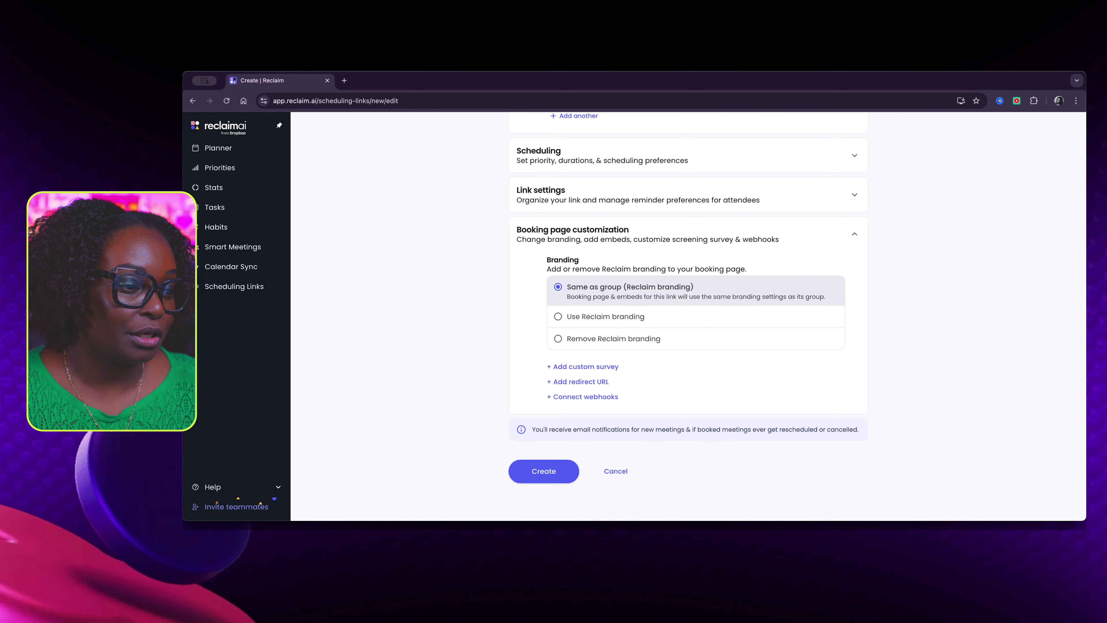
left_click(614, 339)
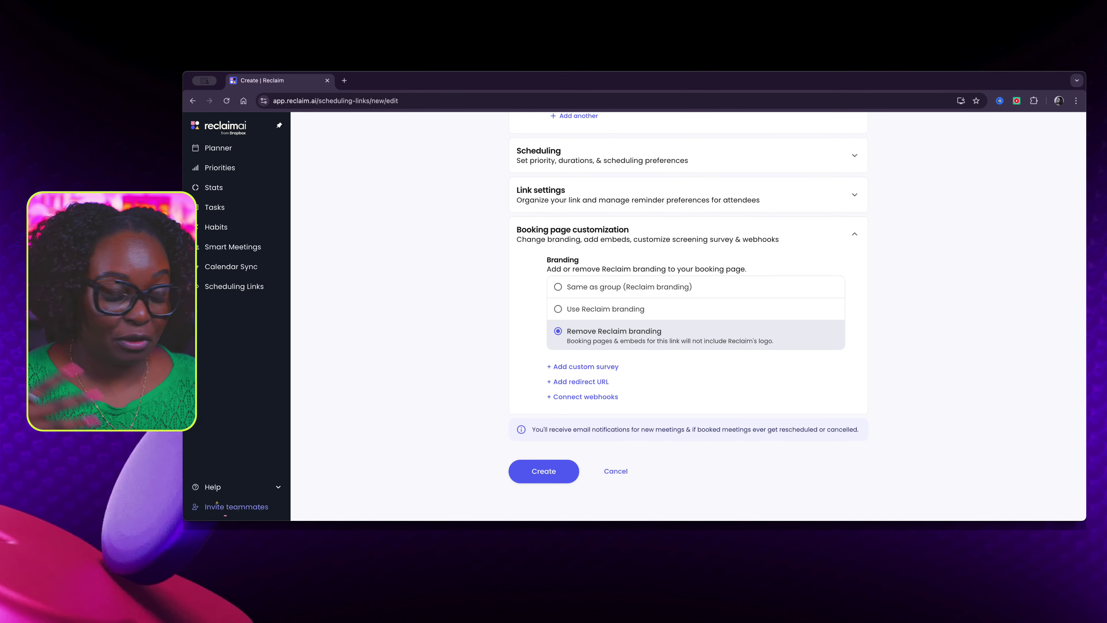
scroll(219, 506, "up", 1)
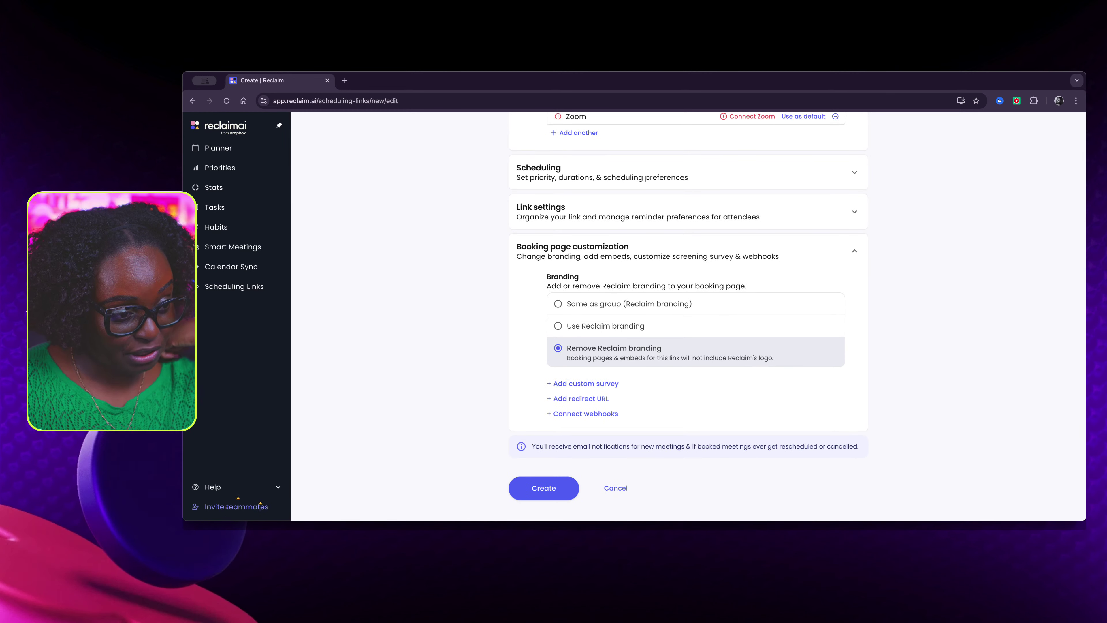
scroll(261, 508, "down", 1)
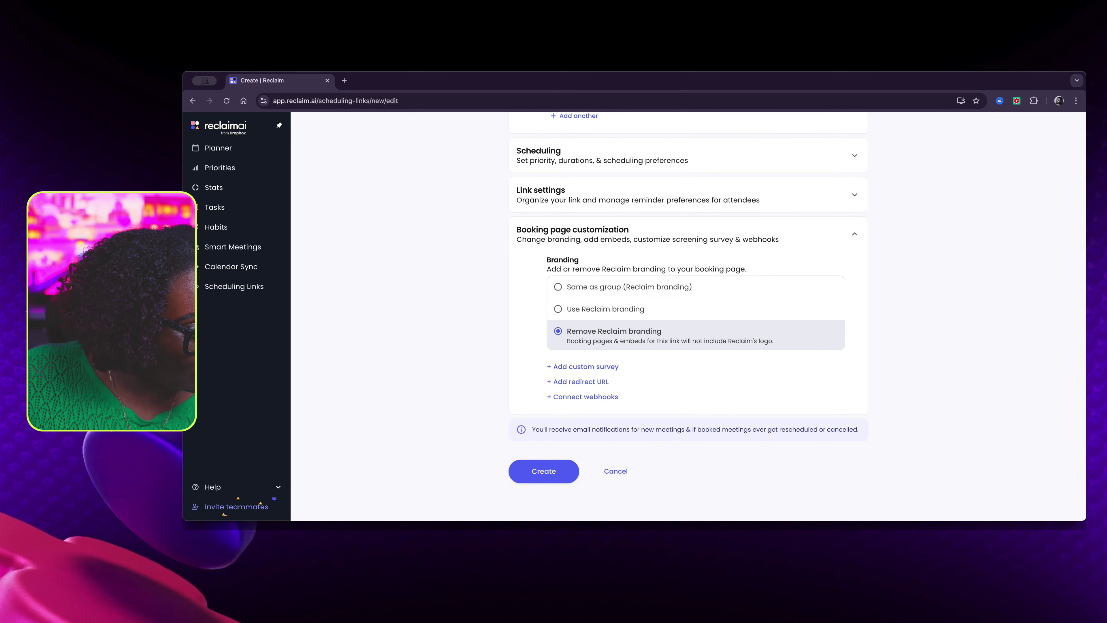
Step: Name the new scheduling link "Consults for Clients" in its event details
scroll(689, 296, "up", 15)
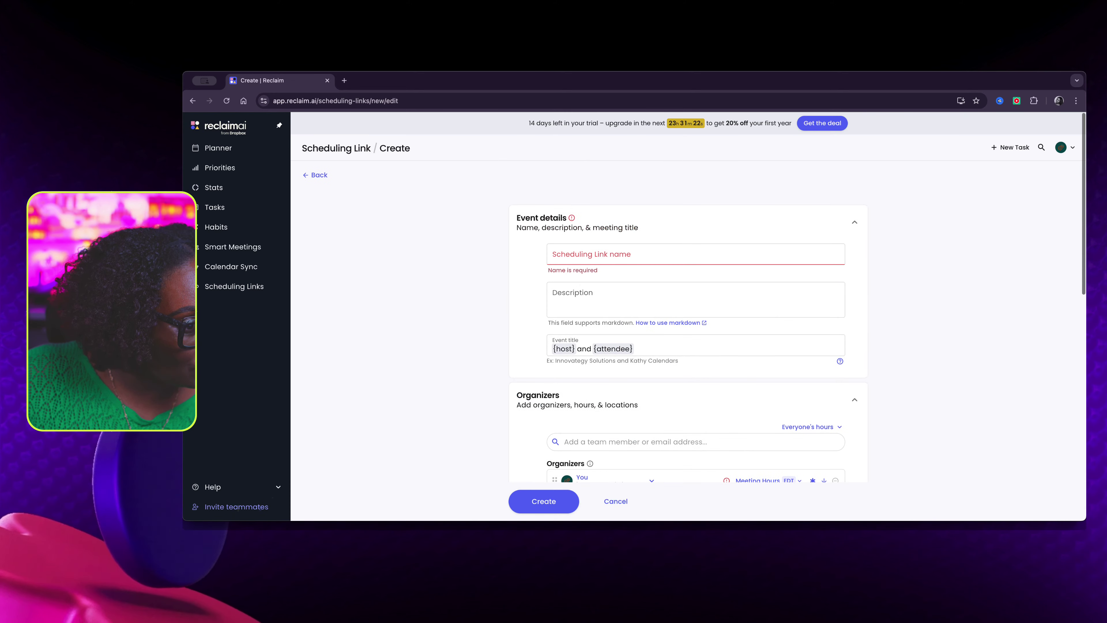
left_click(696, 253)
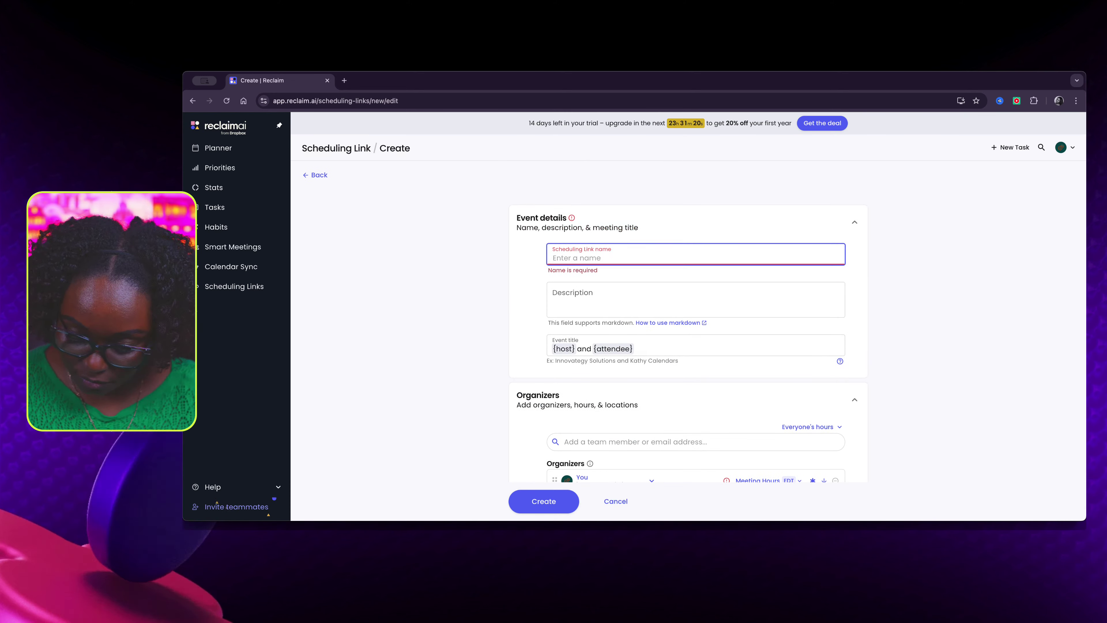
type("Consult")
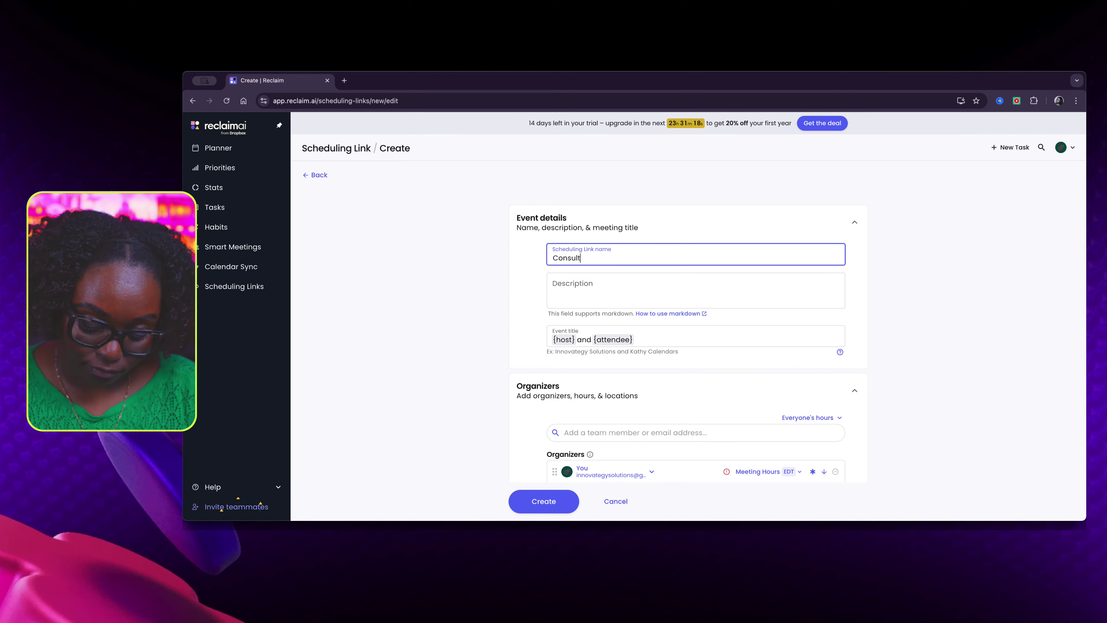
type("s for Clients")
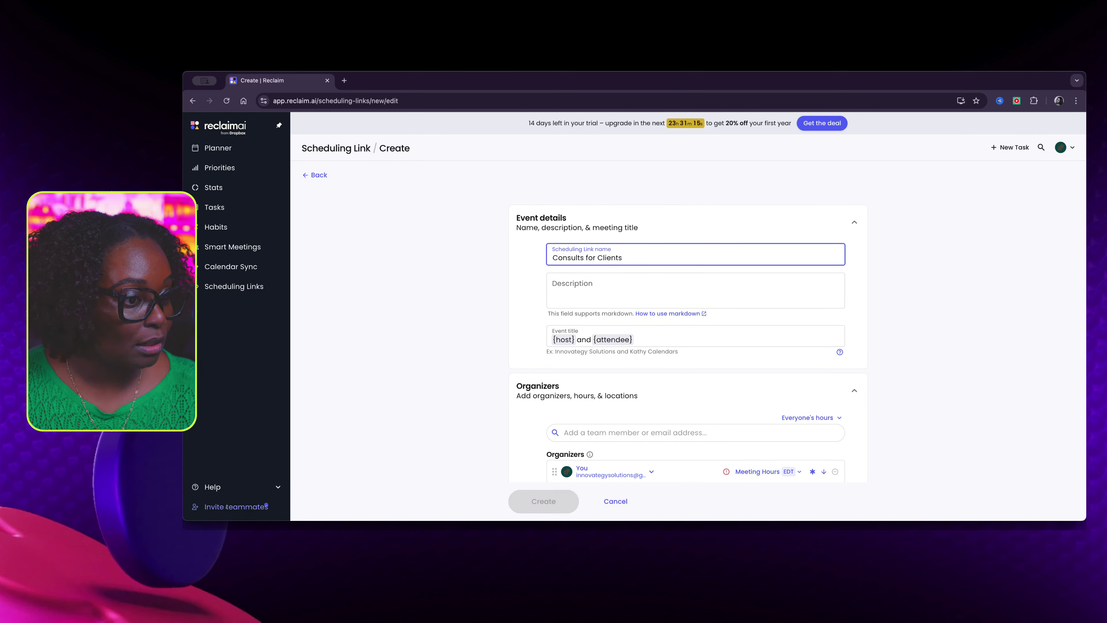
Step: Enter "Client Follow-up sessions" as the scheduling link's description
left_click(695, 288)
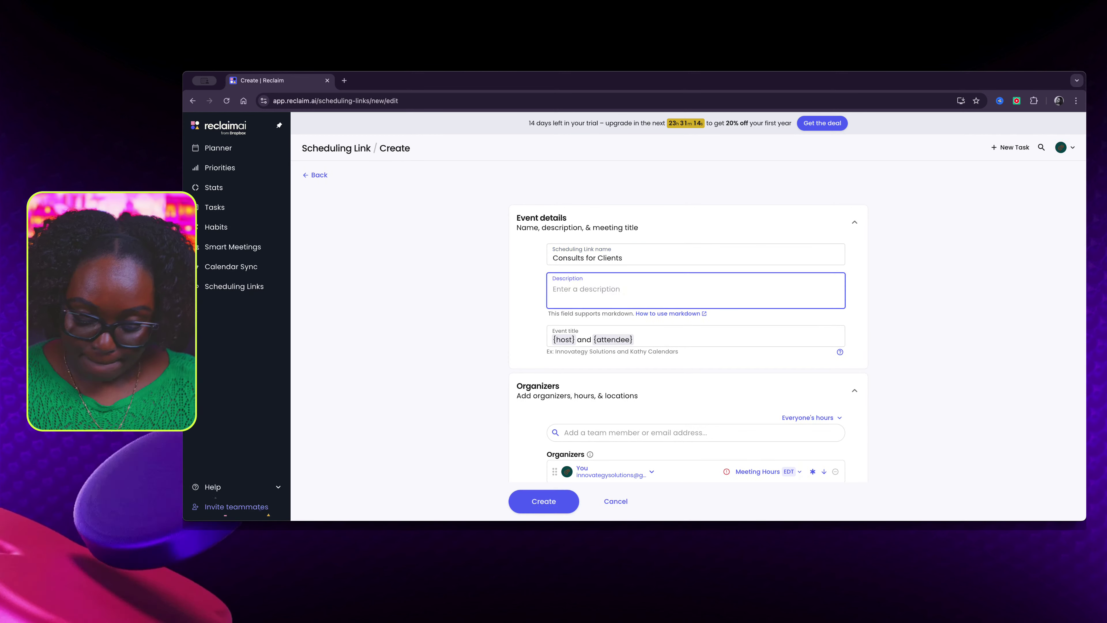
type("1")
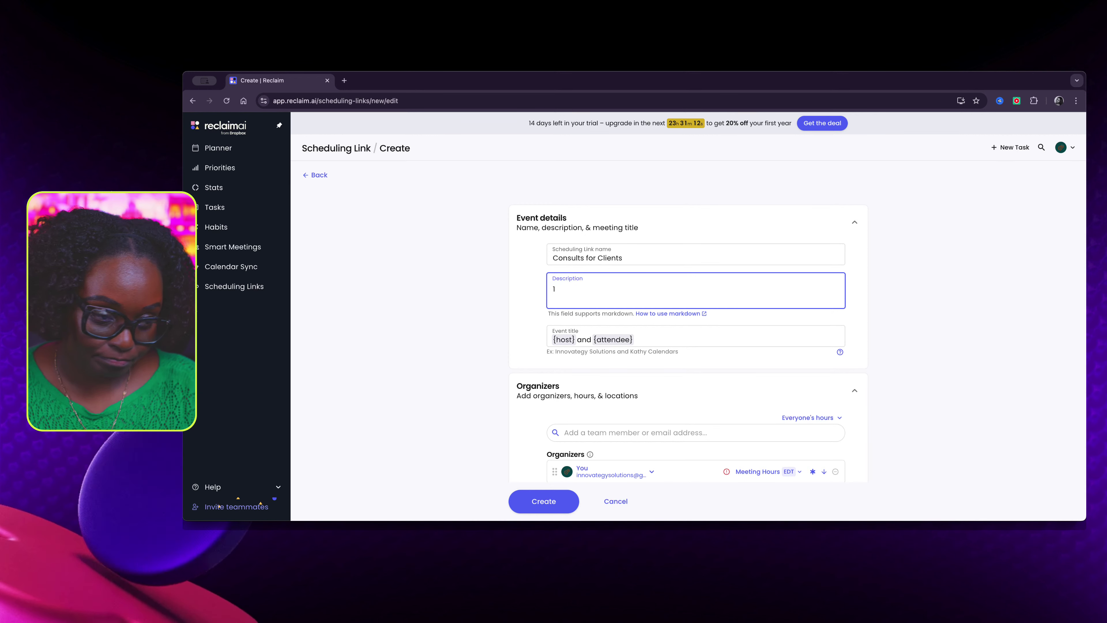
key("BackSpace")
type("Client ")
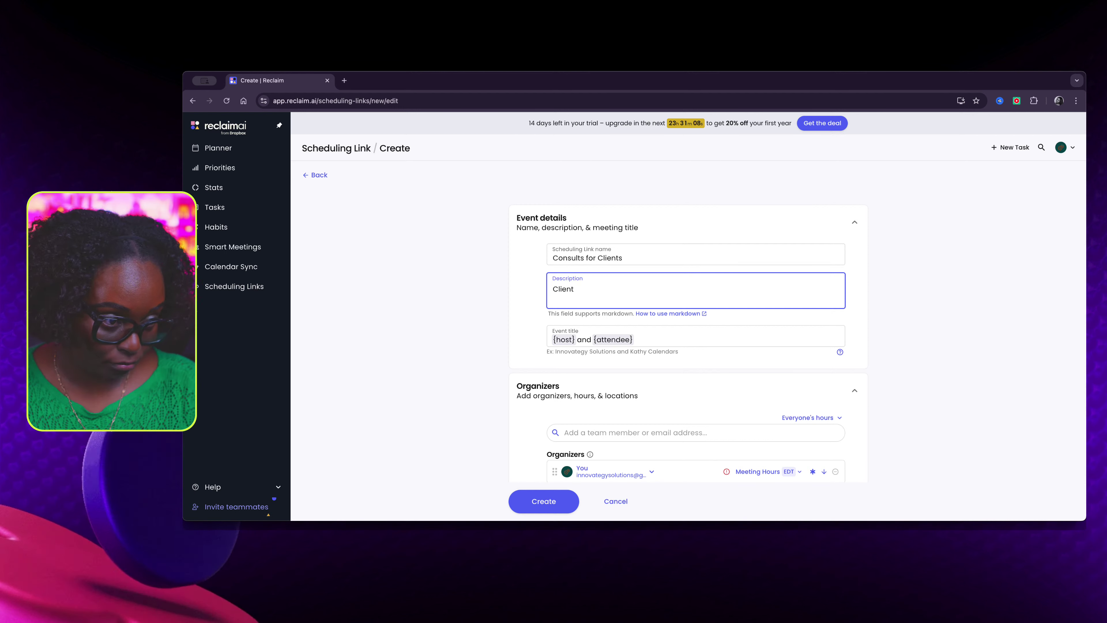
type("Fo")
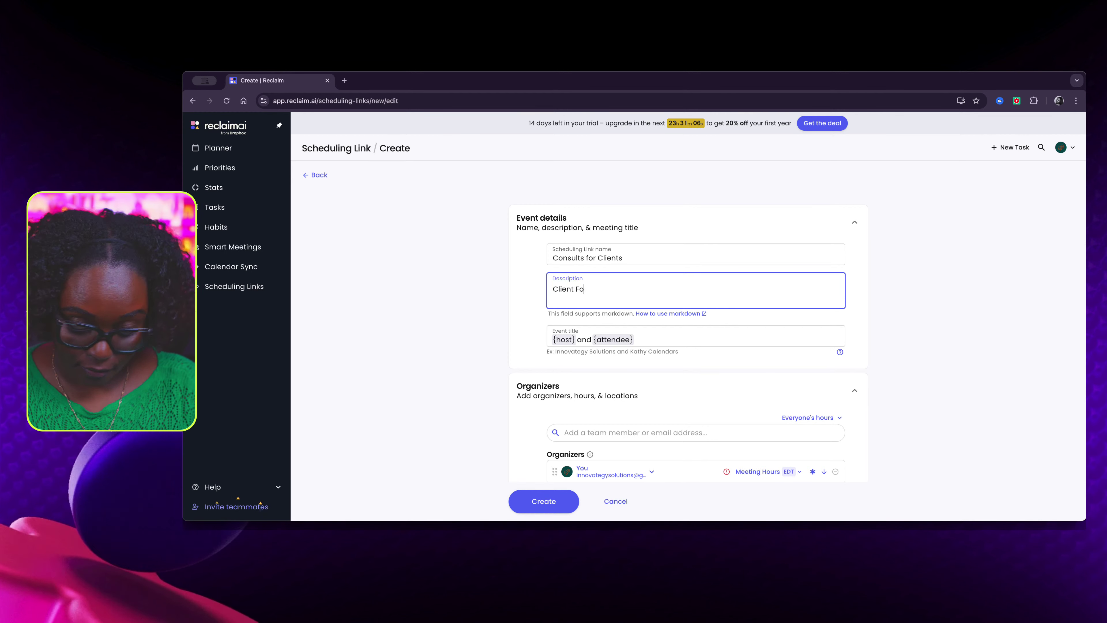
type("llowup se")
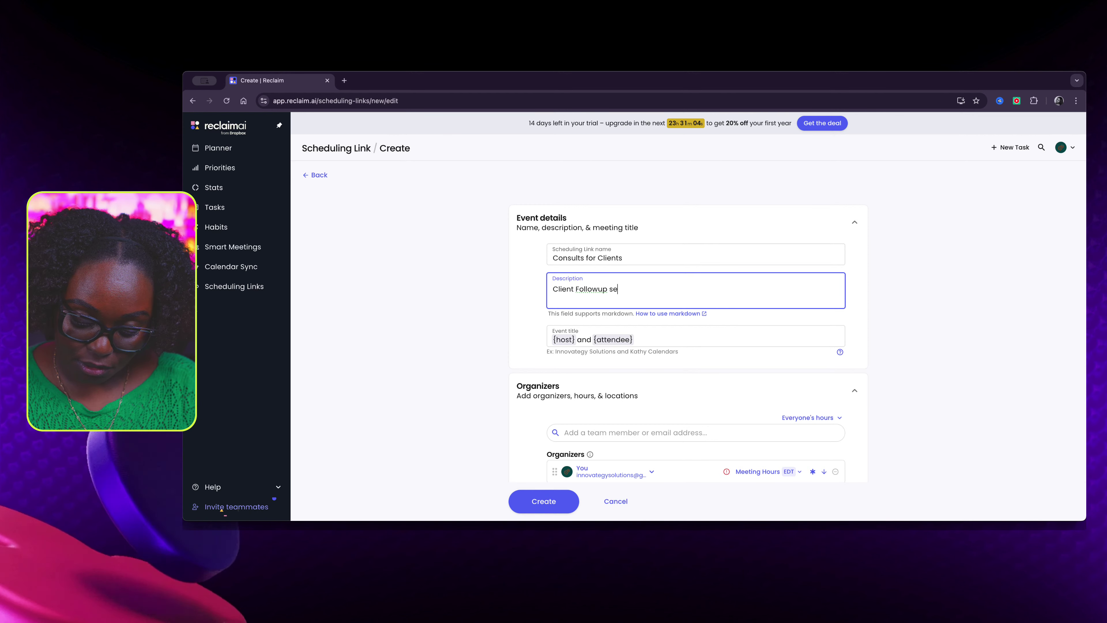
type("ssions")
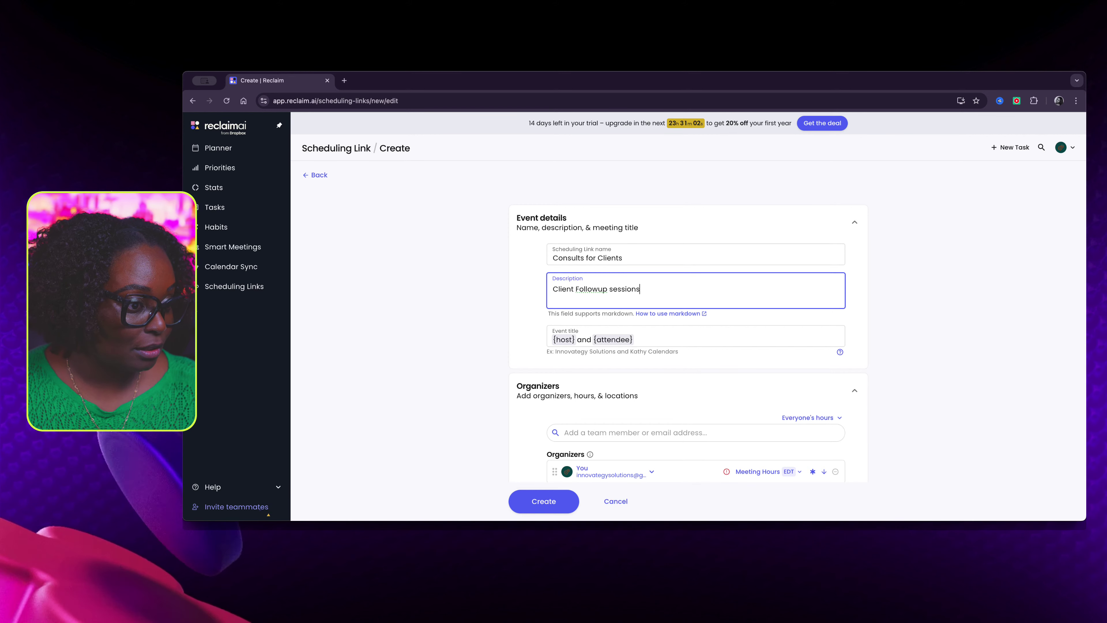
type("-")
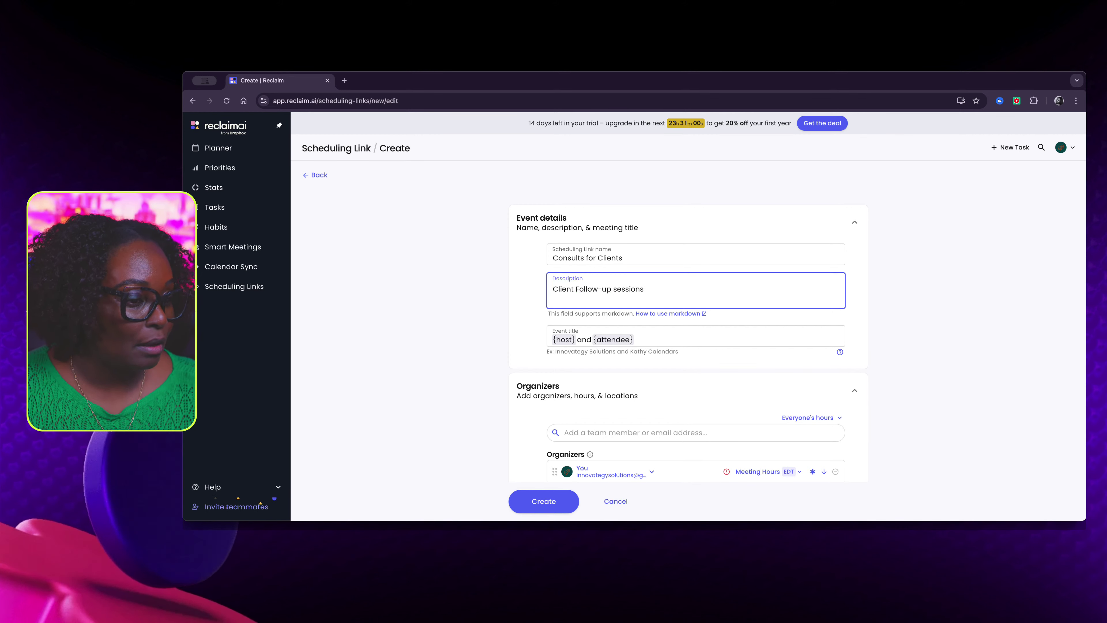
Step: Append "Client Follow Session with {attendee}" to the end of the scheduling link's event title
scroll(689, 306, "down", 3)
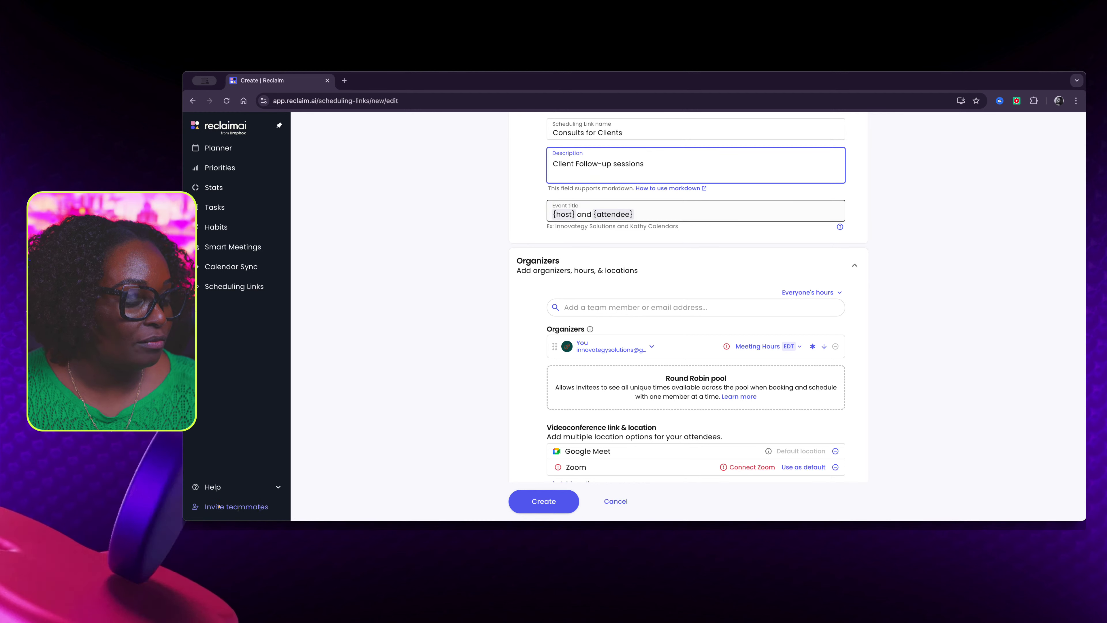
left_click(634, 215)
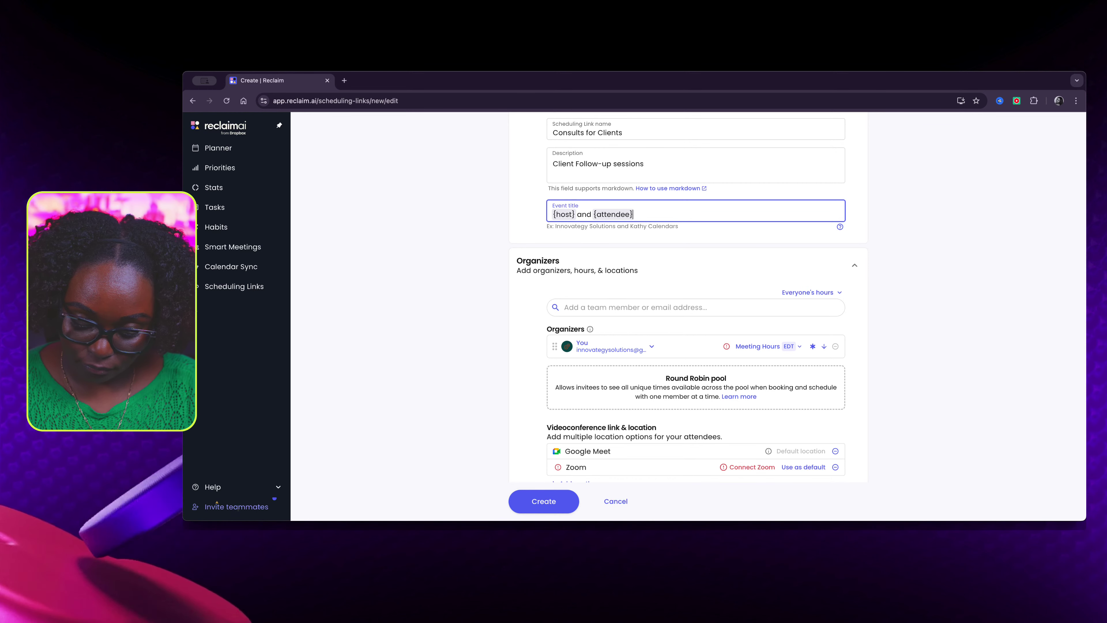
type("Client ")
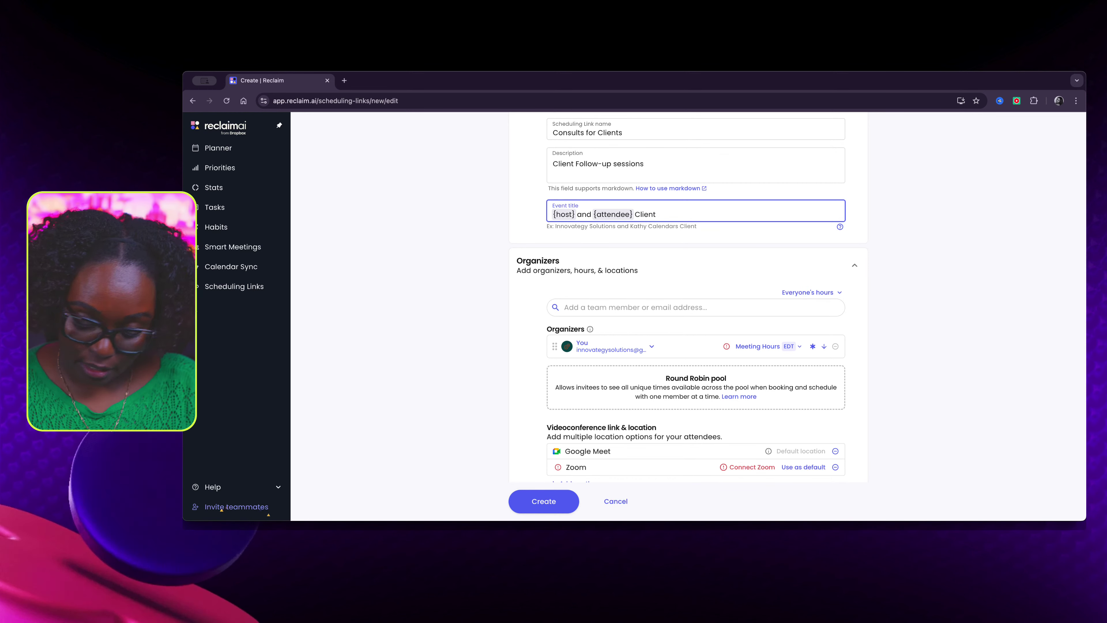
type("Follow S")
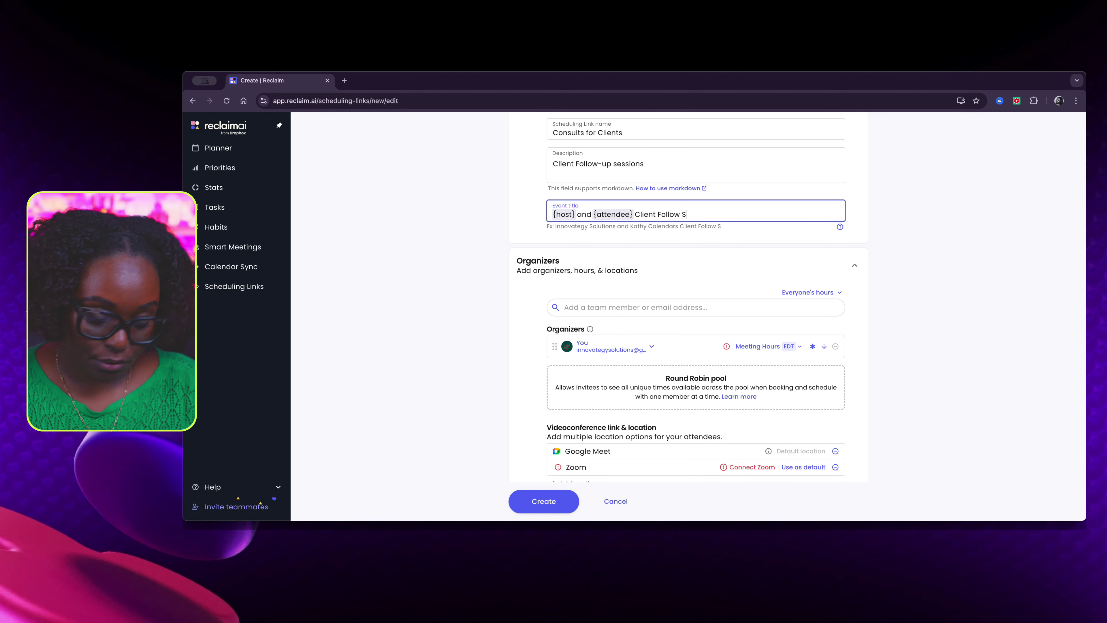
type("ession with")
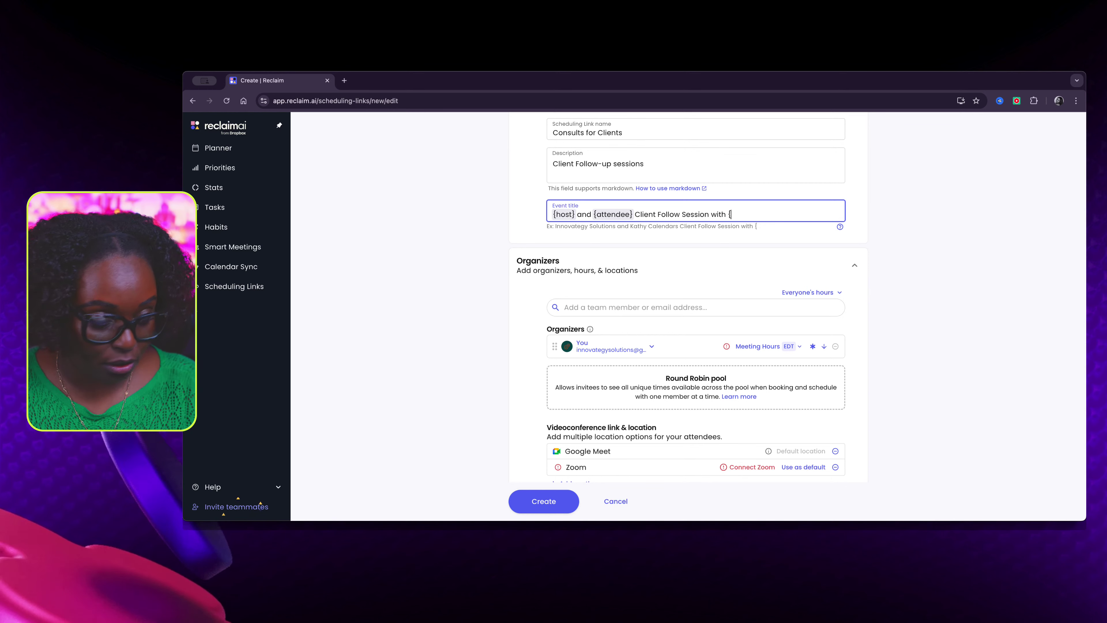
type(" {attend")
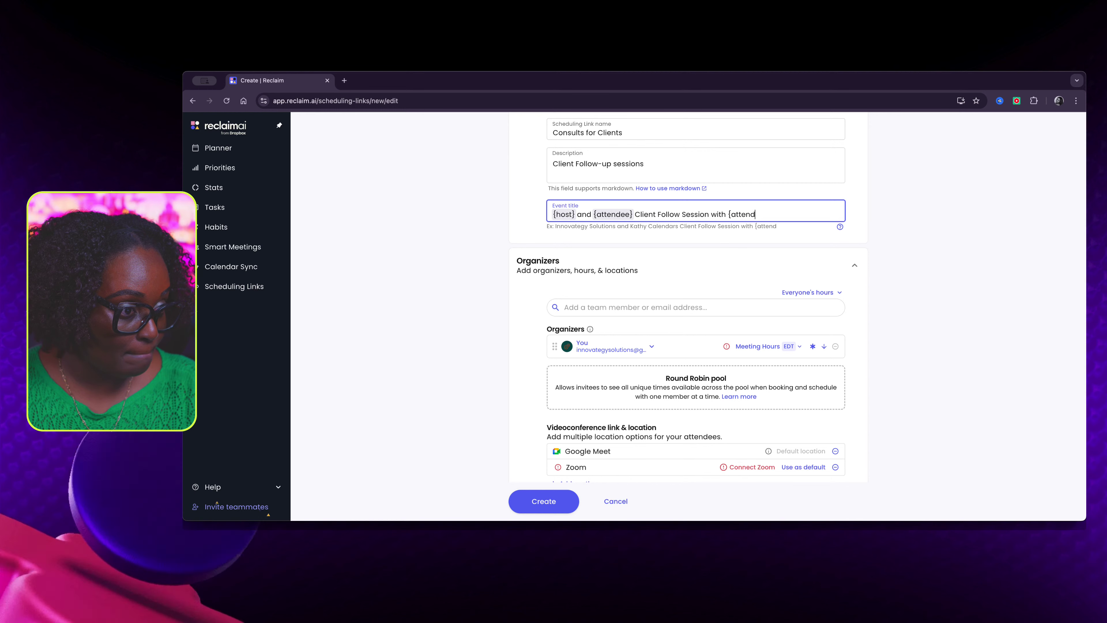
type("ee}")
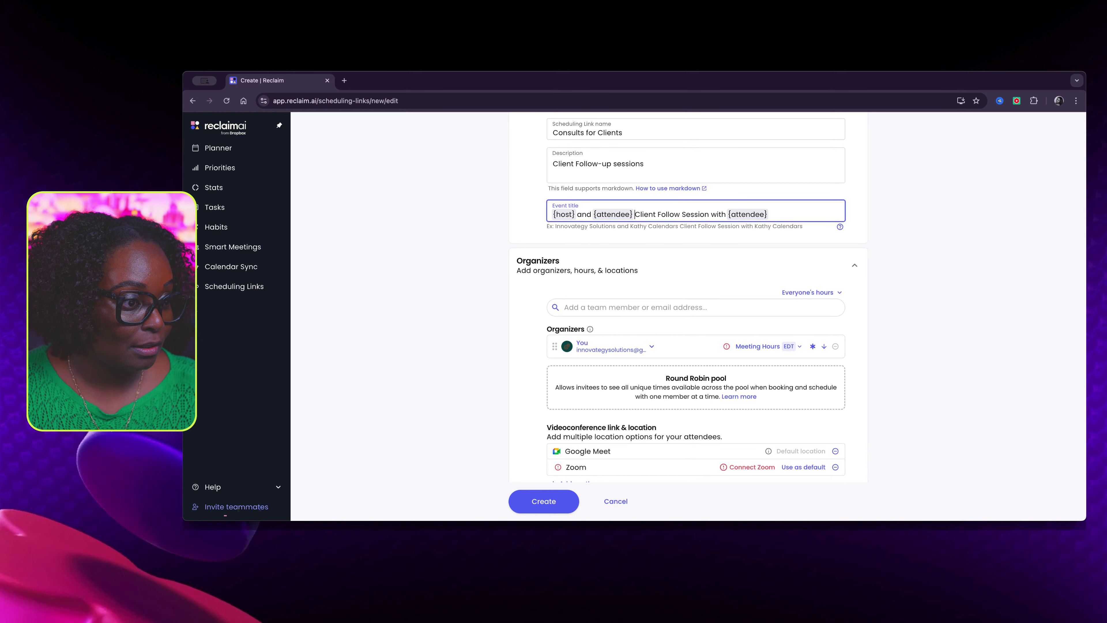
Step: Remove the leading "{host} and {attendee}" from the event title, keeping "Client Follow Session with {attendee}"
key("BackSpace")
key("BackSpace")
key("BackSpace")
key("BackSpace")
key("BackSpace")
key("BackSpace")
key("BackSpace")
key("BackSpace")
key("BackSpace")
key("BackSpace")
key("BackSpace")
key("BackSpace")
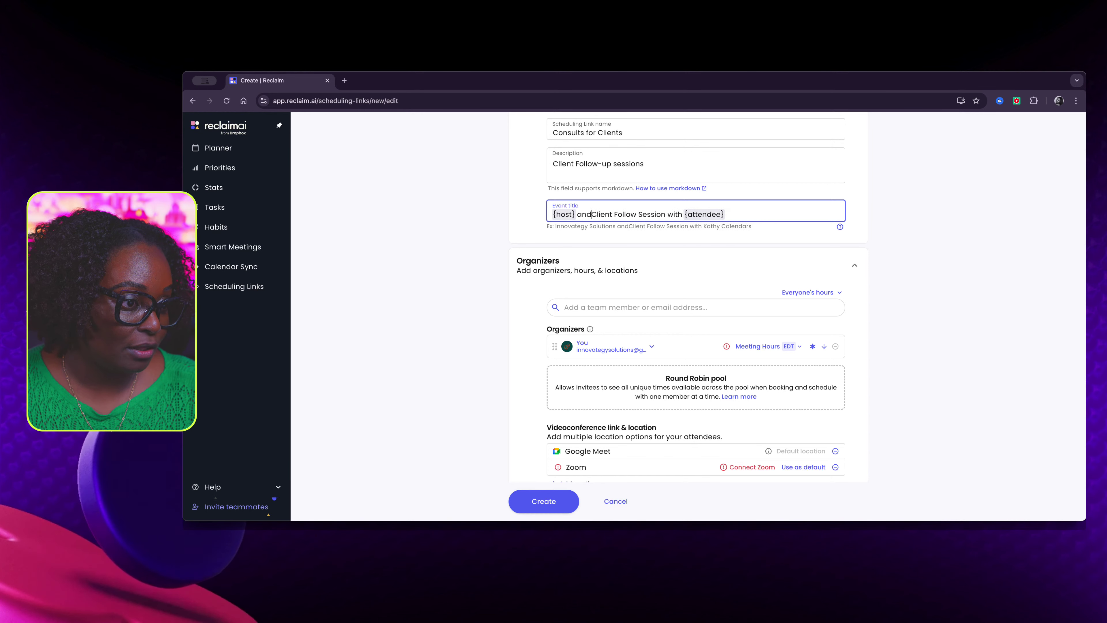
key("BackSpace")
key("BackSpace")
key("BackSpace")
key("BackSpace")
key("BackSpace")
key("BackSpace")
key("BackSpace")
key("BackSpace")
key("BackSpace")
key("BackSpace")
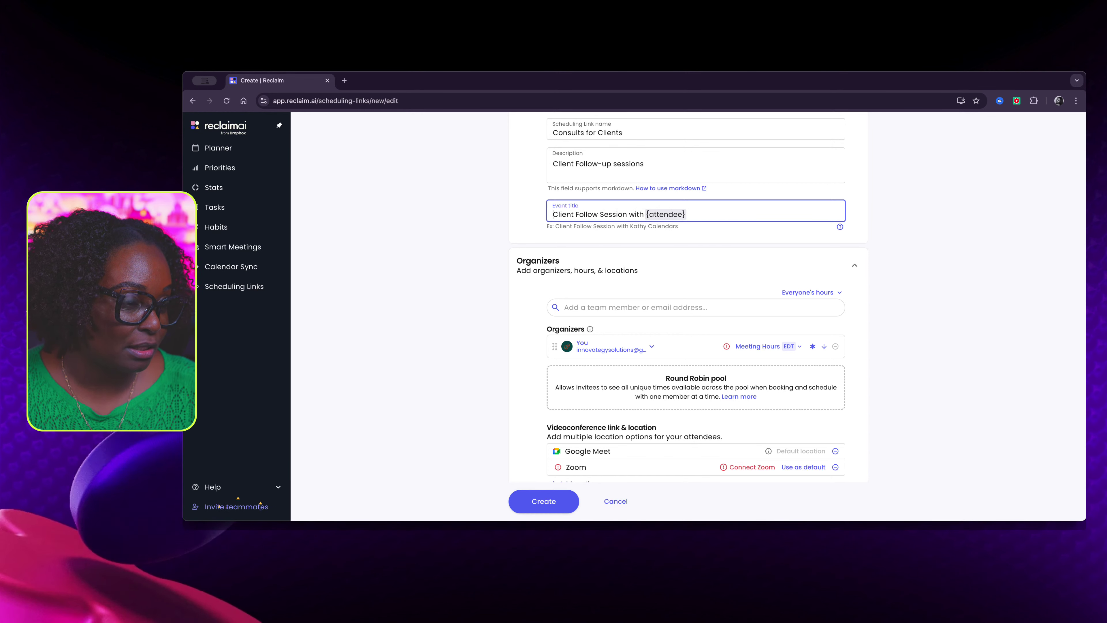
Step: Try Working Hours as the organizer's availability for the link and replace it with another hours option
scroll(688, 298, "up", 3)
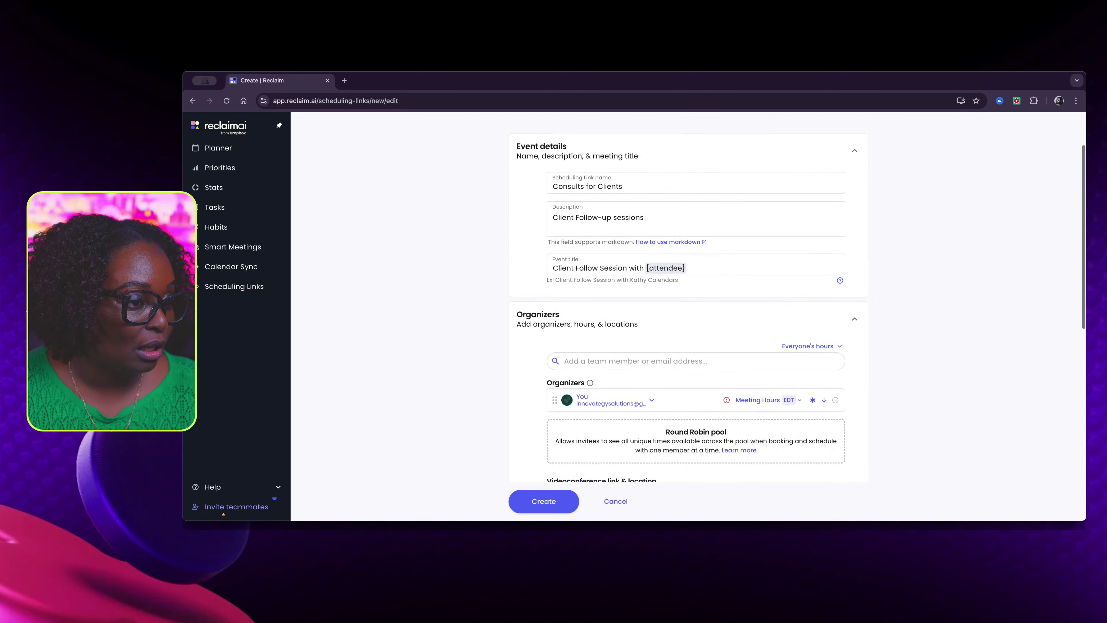
scroll(688, 298, "down", 3)
scroll(688, 297, "down", 3)
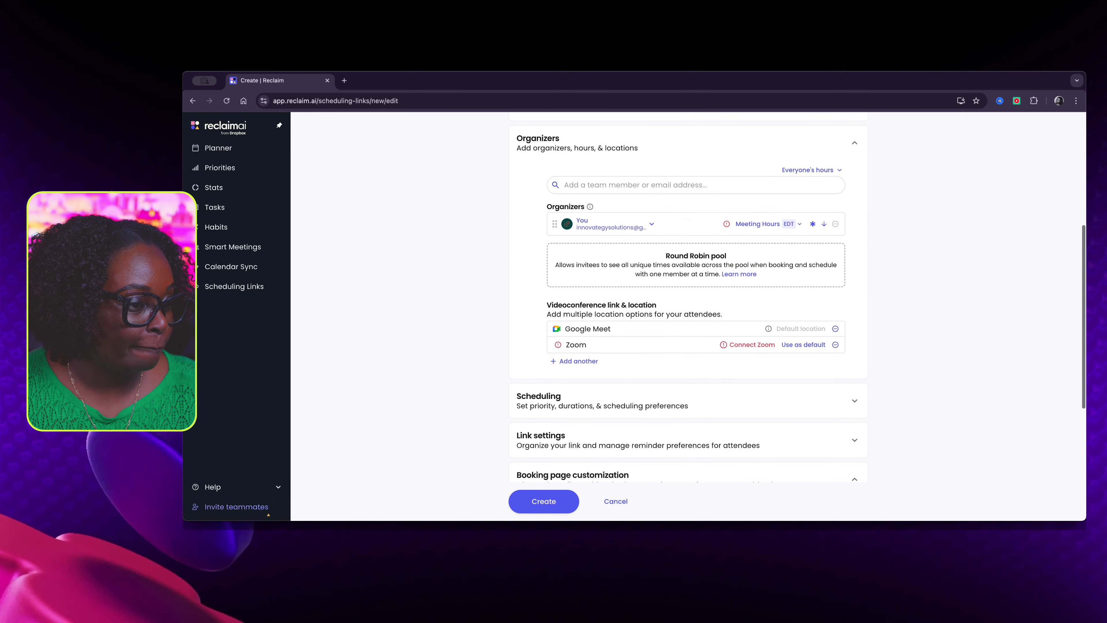
left_click(758, 224)
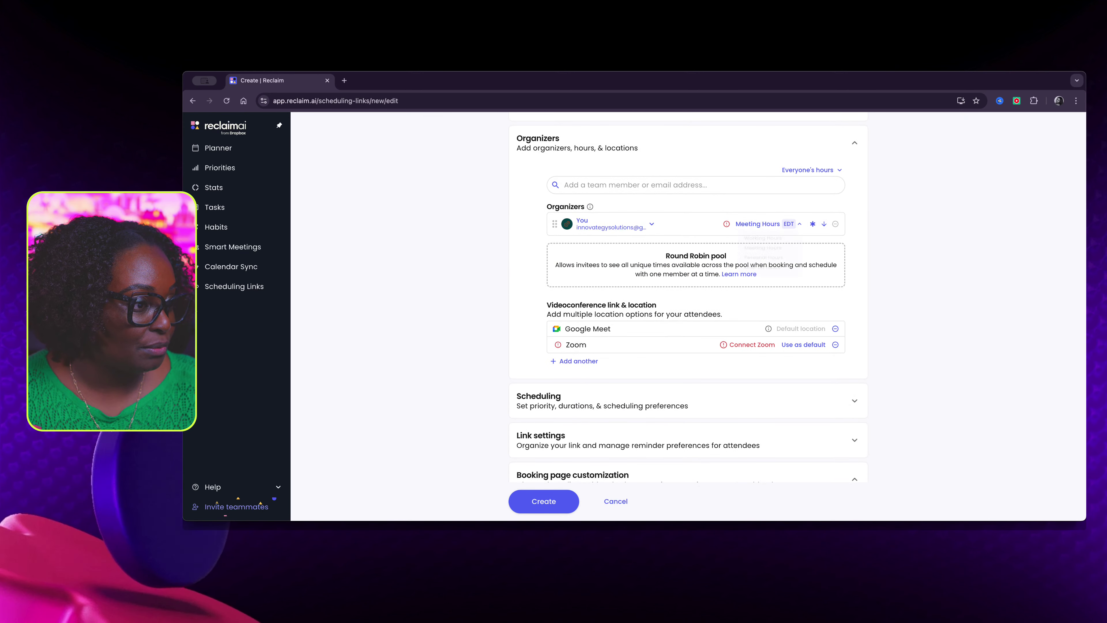
left_click(762, 240)
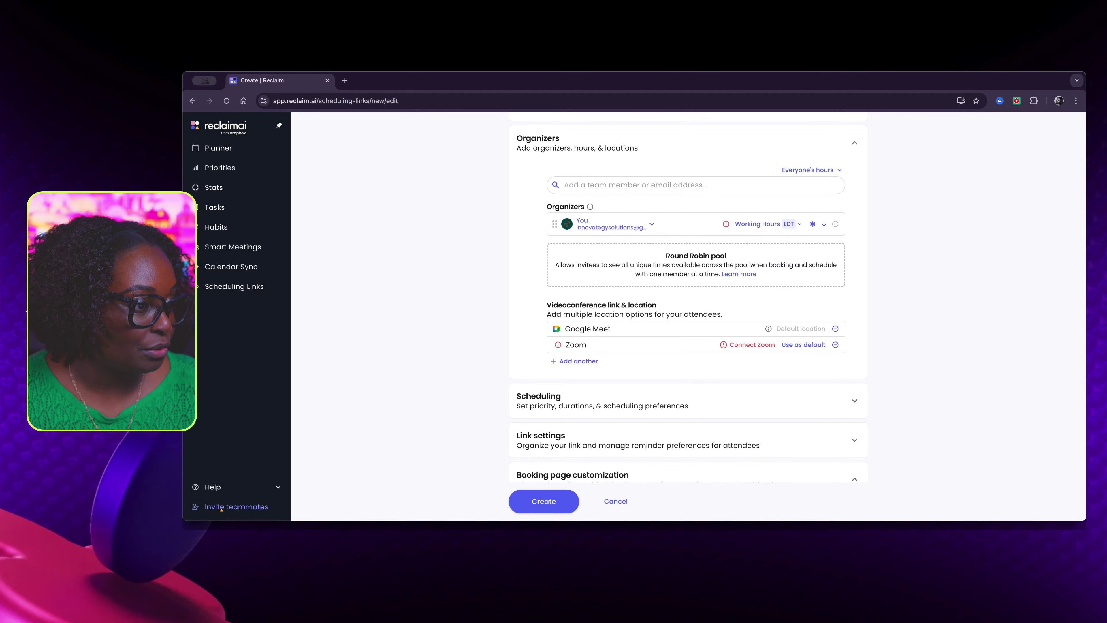
left_click(758, 224)
left_click(768, 255)
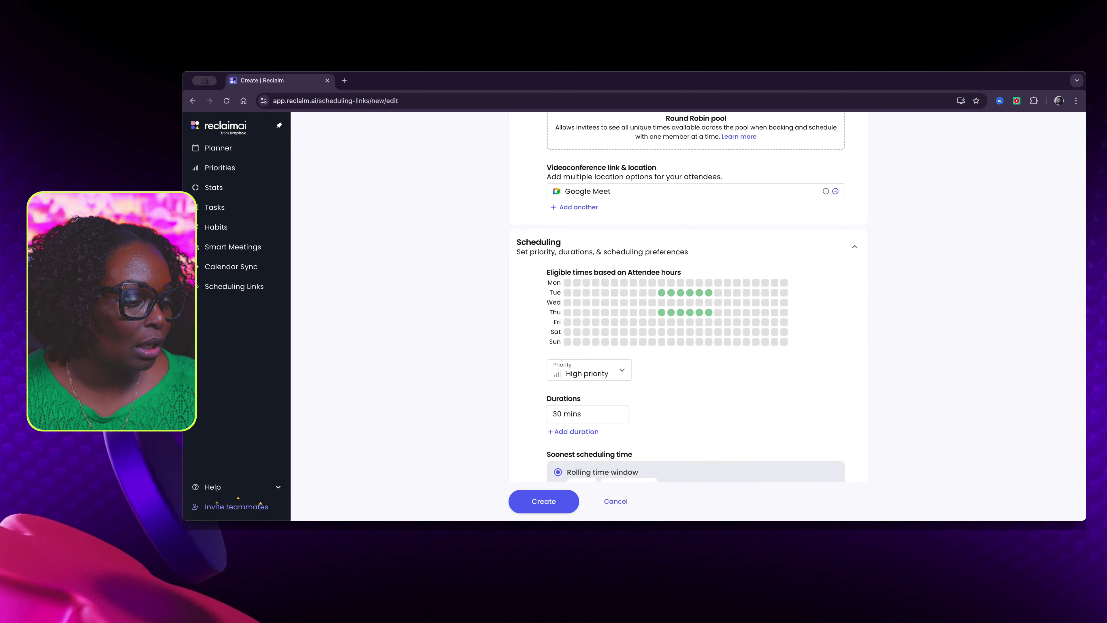
Step: Set the scheduling link's priority to Medium priority
left_click(589, 271)
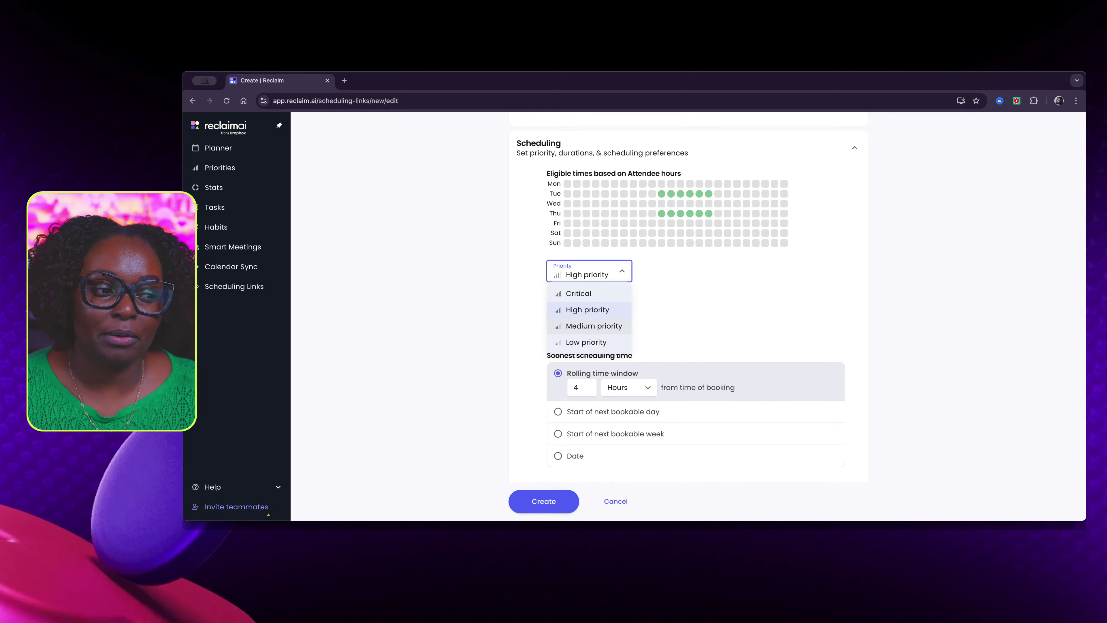
left_click(593, 326)
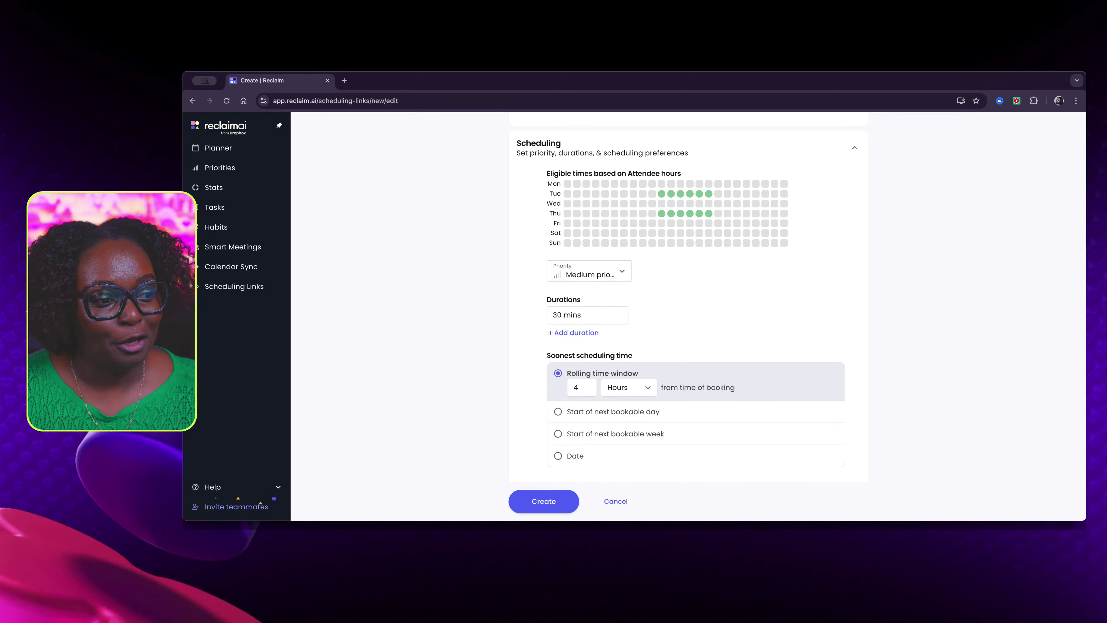
Step: Compare the soonest scheduling time options and set it to Start of next bookable day
scroll(688, 297, "down", 5)
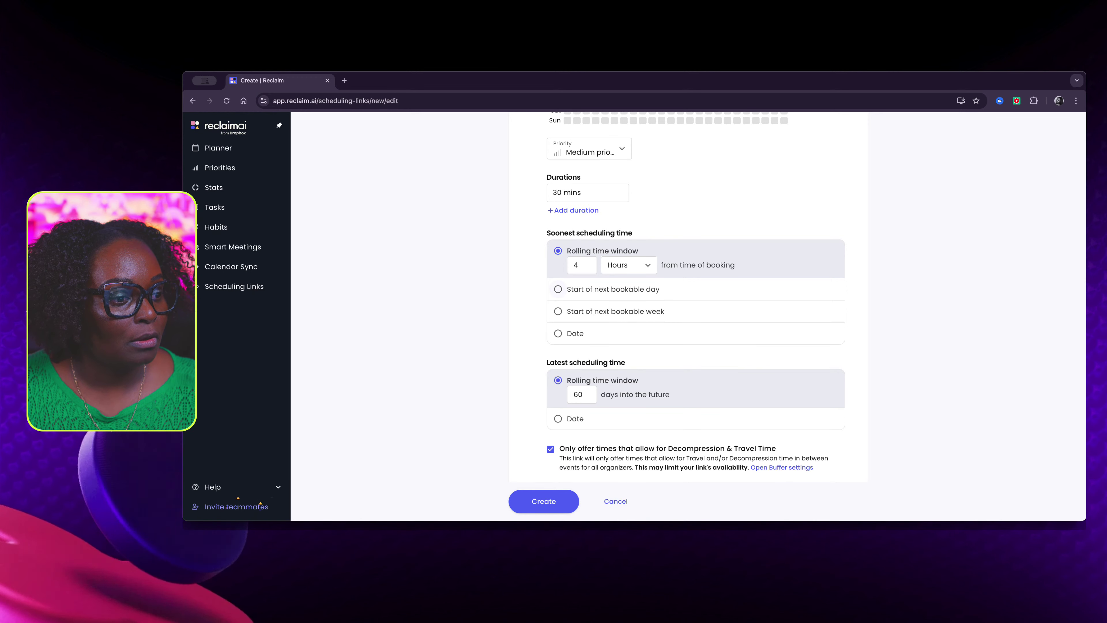
left_click(558, 289)
left_click(557, 250)
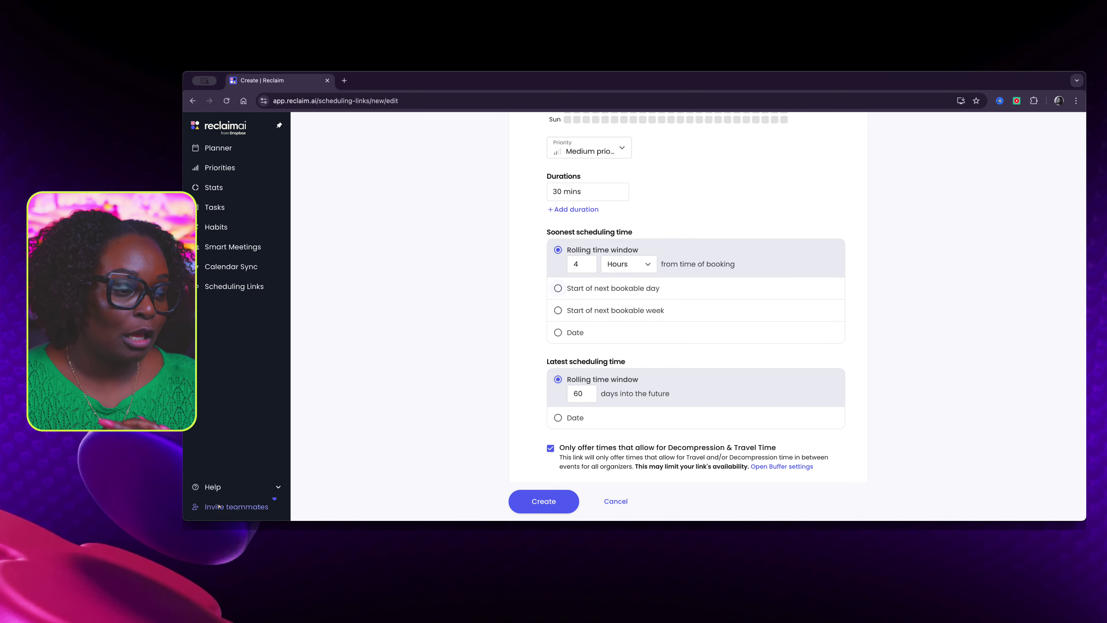
left_click(558, 287)
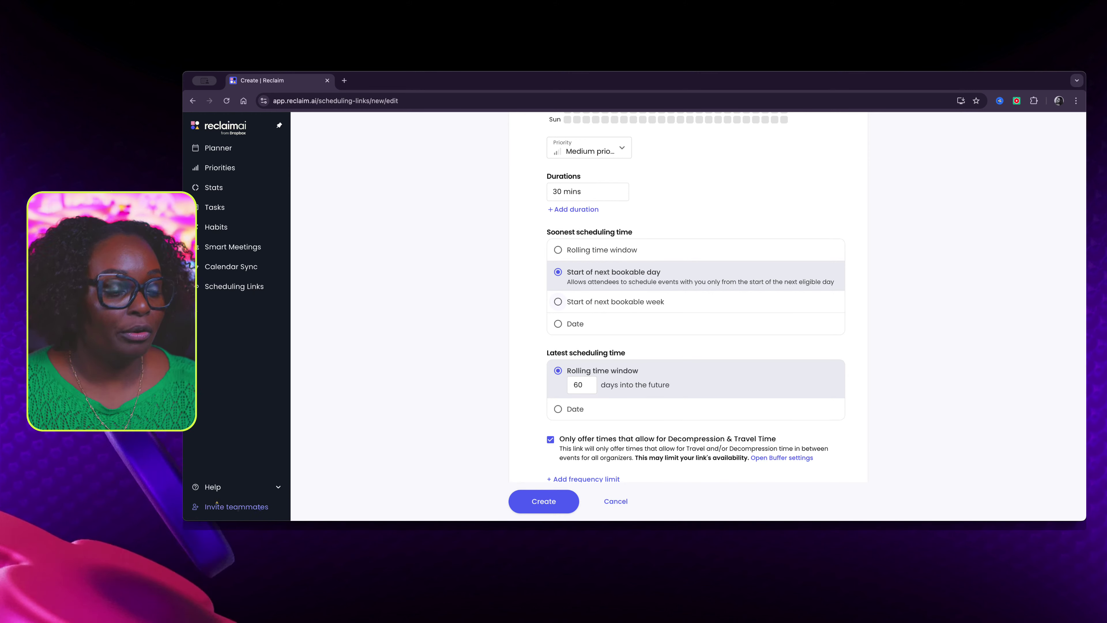
left_click(557, 324)
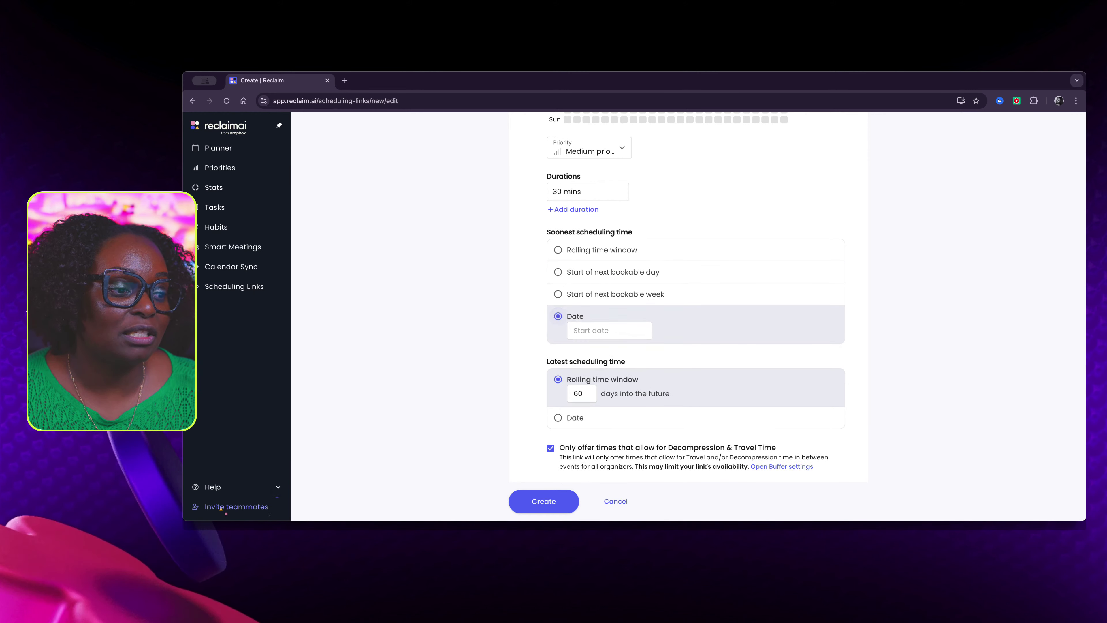
left_click(558, 250)
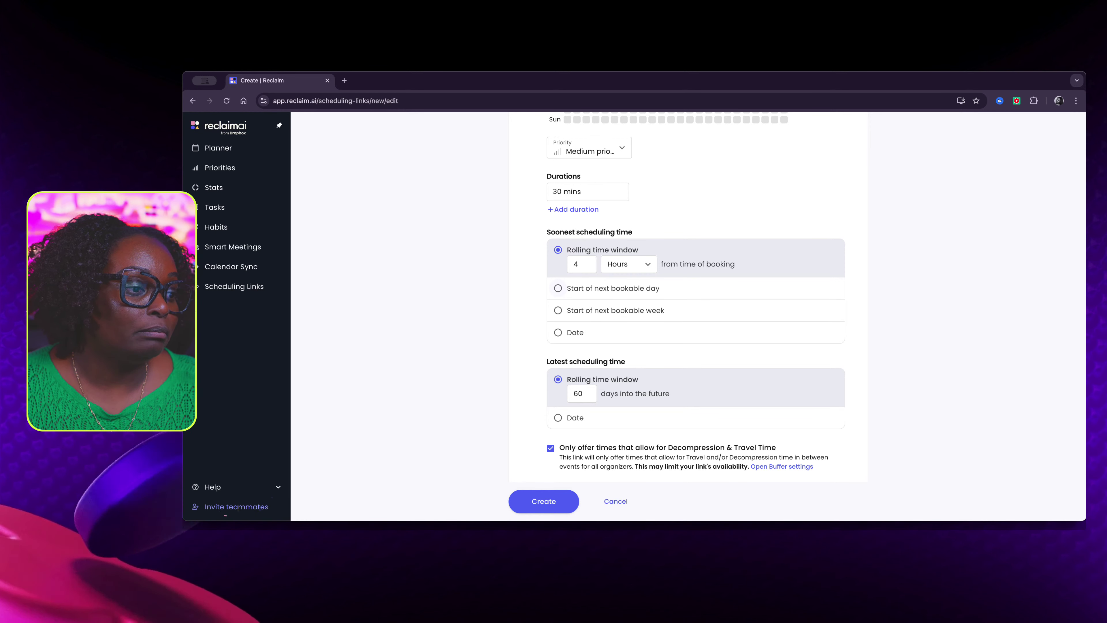
left_click(558, 287)
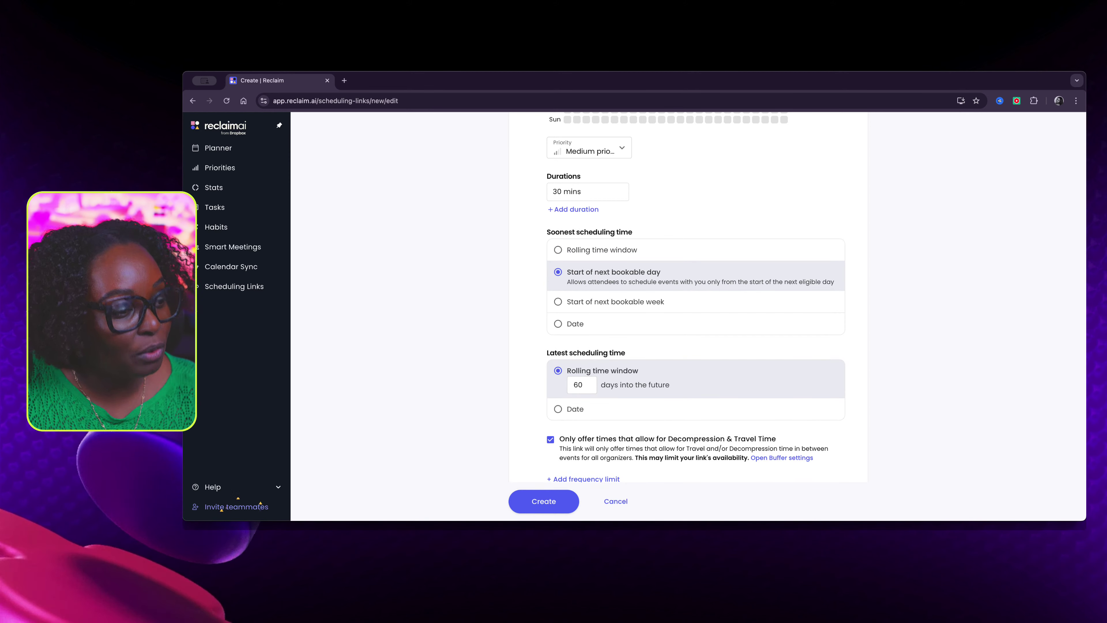
Step: In the link settings, select Innovategy Solutions's Booking Page as the group and choose the coffee cup icon
scroll(781, 301, "down", 5)
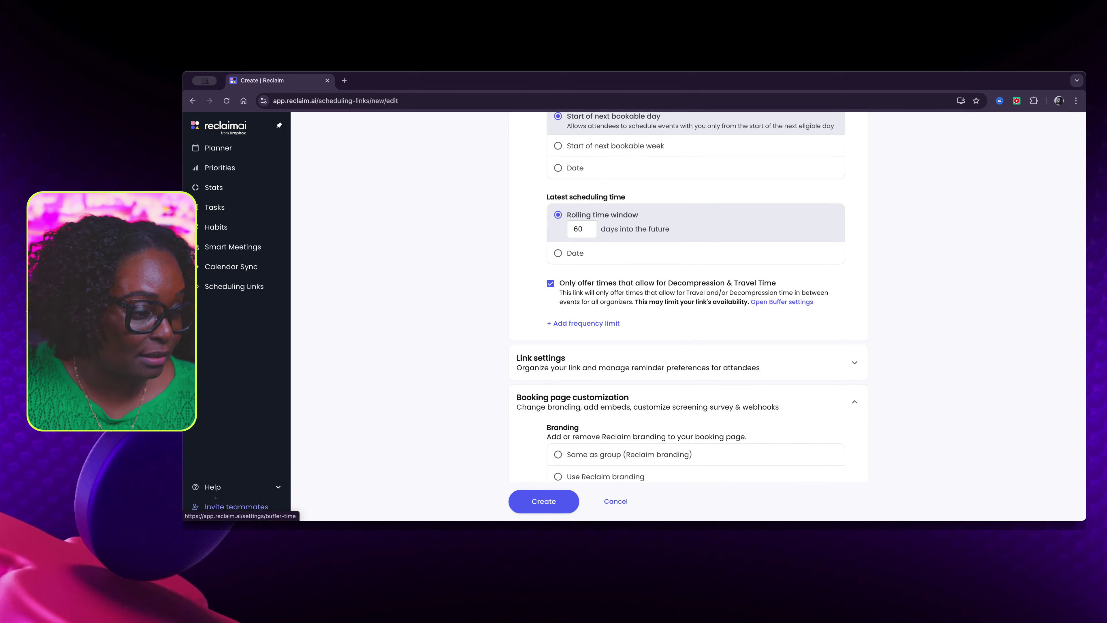
scroll(781, 301, "down", 4)
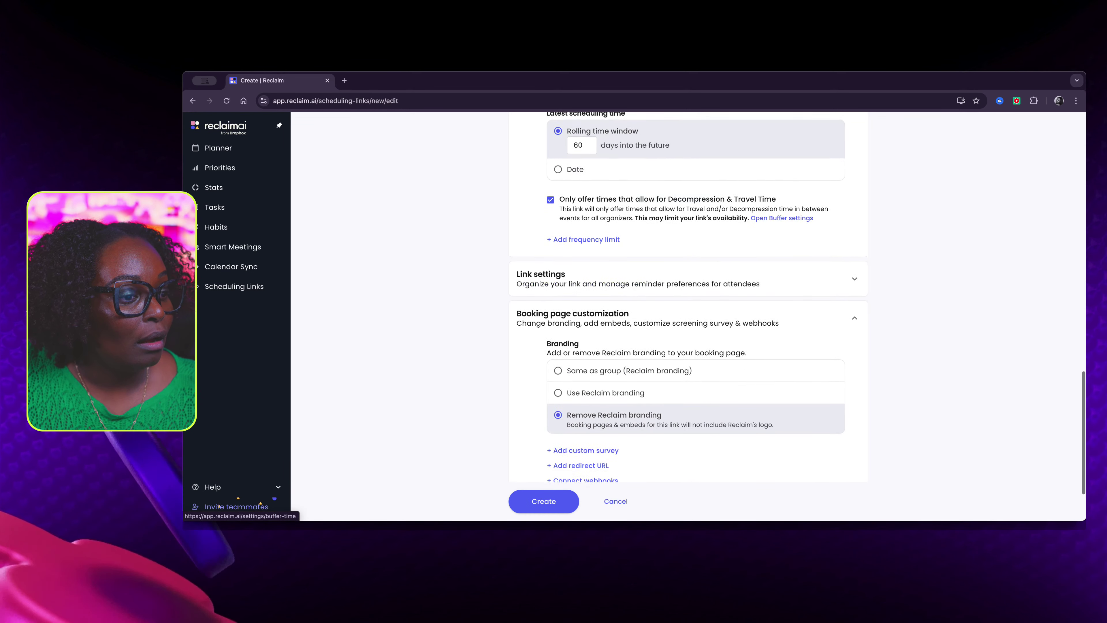
left_click(854, 242)
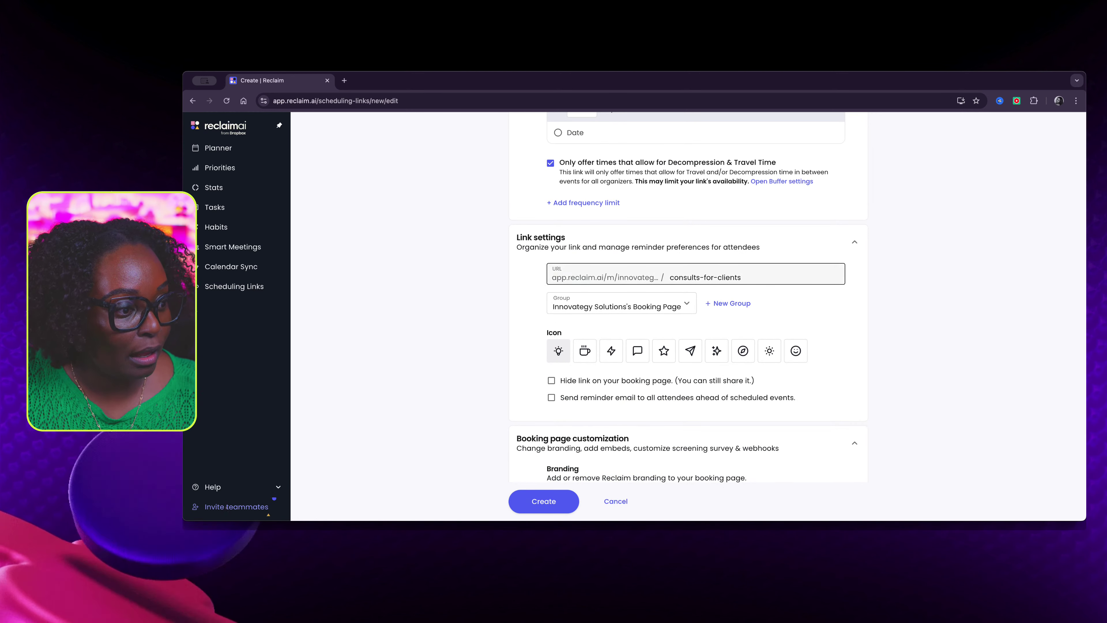
key("Tab")
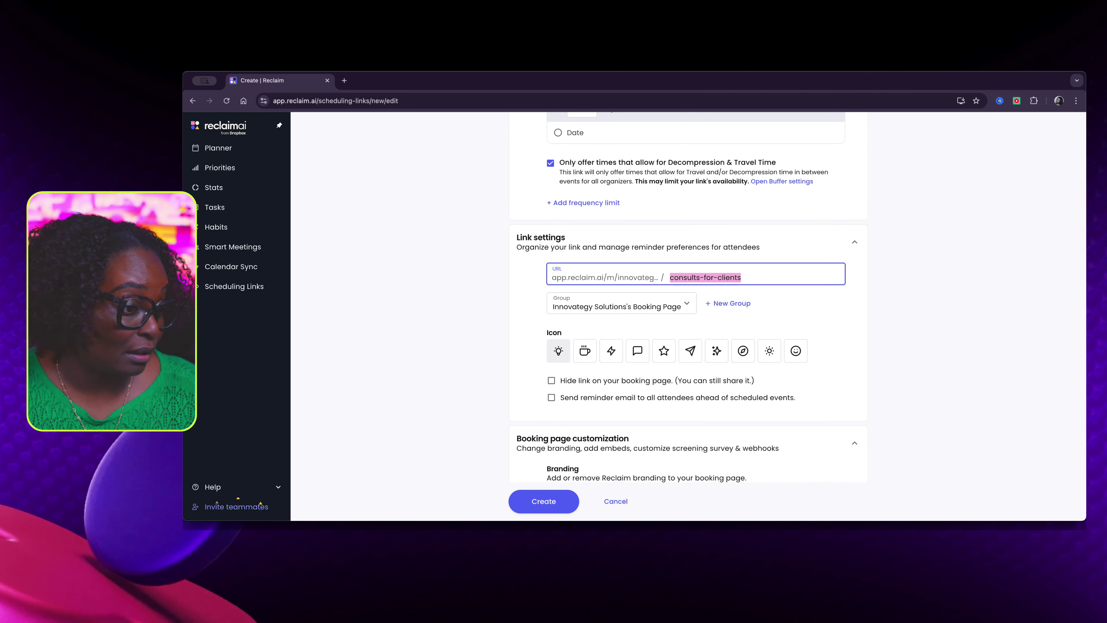
key("Tab")
key("space")
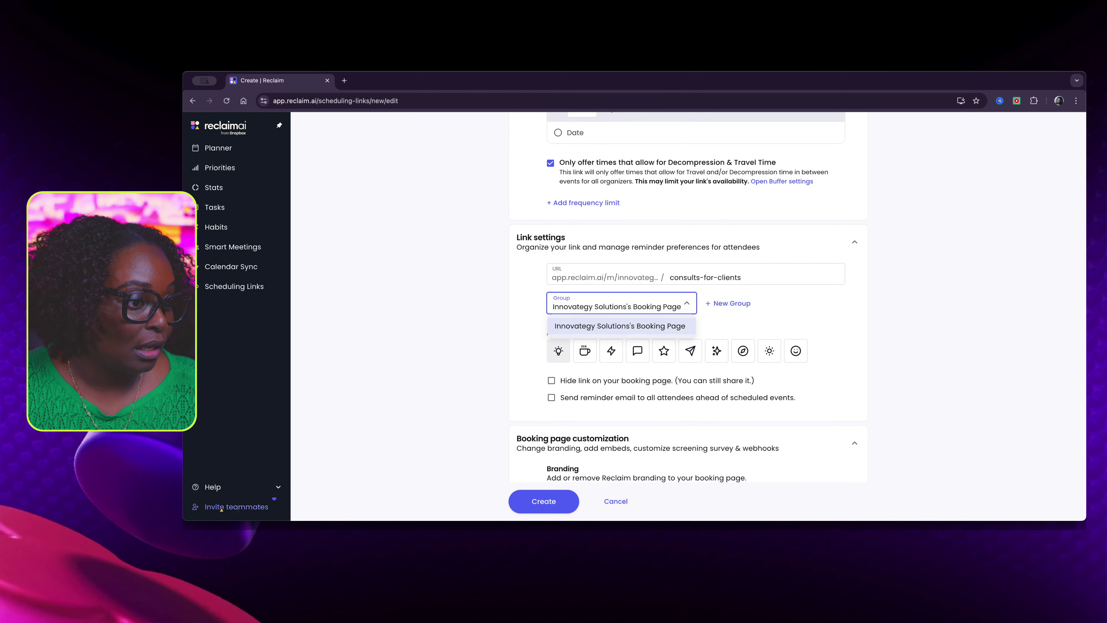
key("Return")
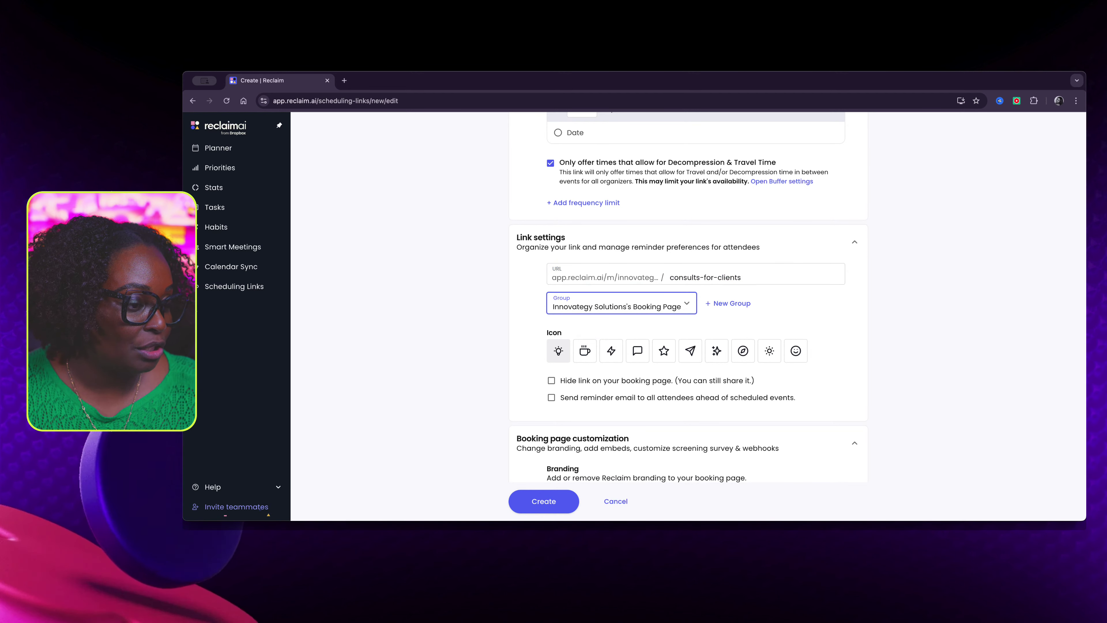
left_click(584, 351)
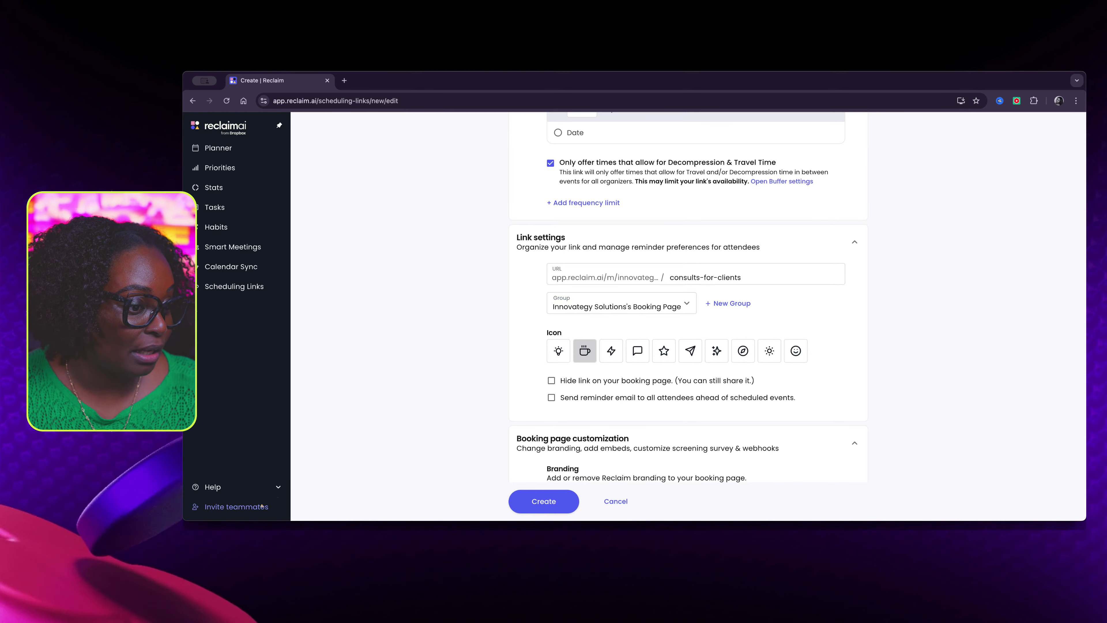
Step: Review the booking page customization and create the scheduling link
scroll(690, 351, "down", 1)
scroll(691, 336, "down", 3)
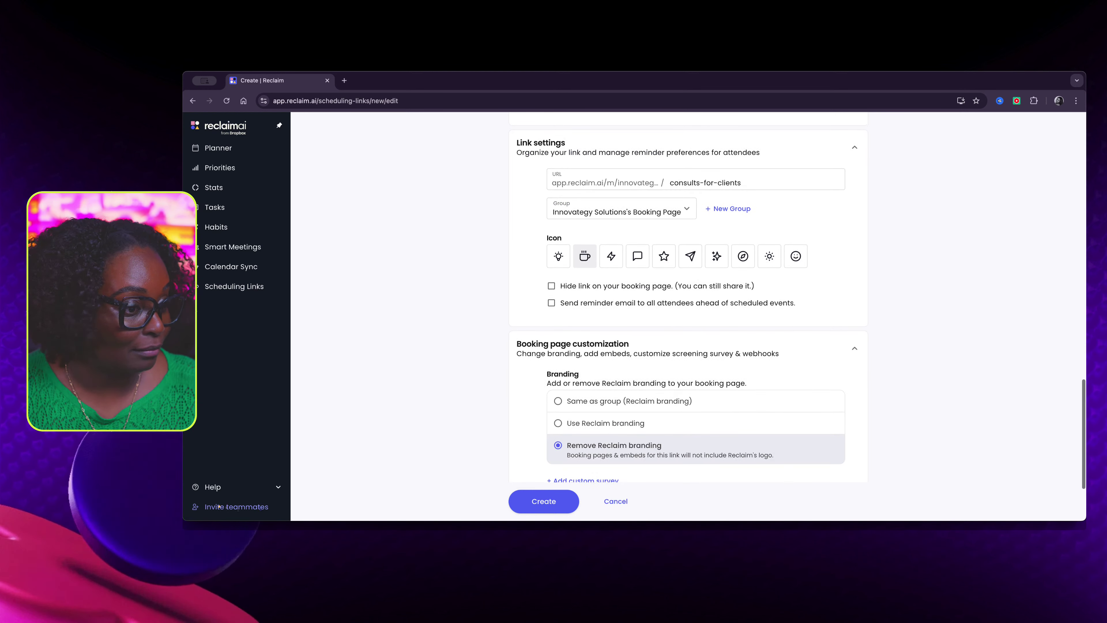
scroll(688, 305, "down", 1)
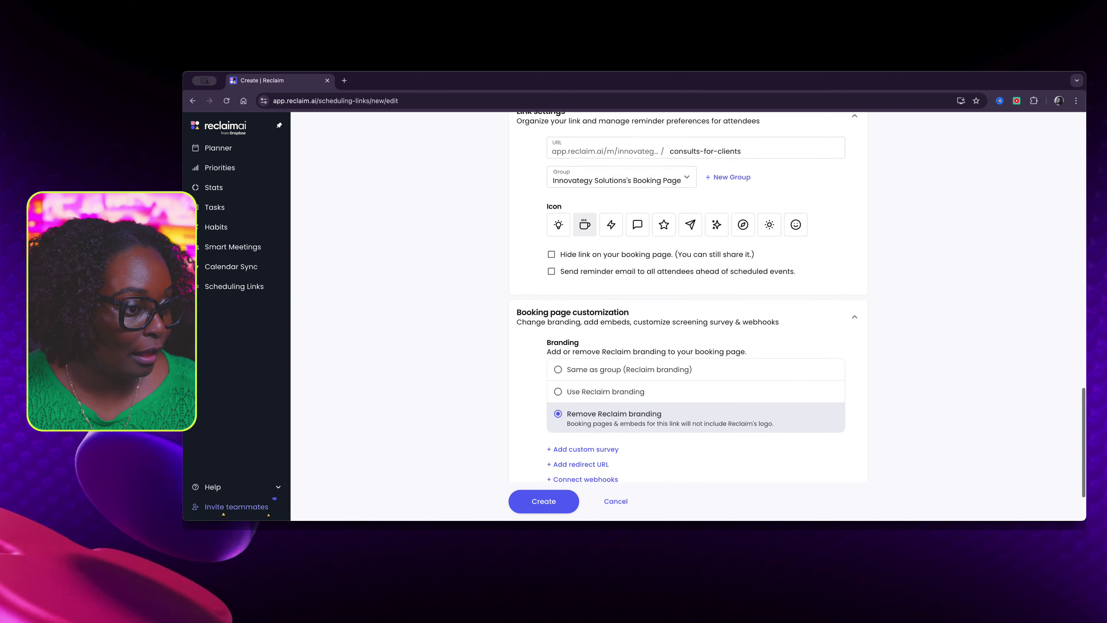
scroll(689, 297, "down", 1)
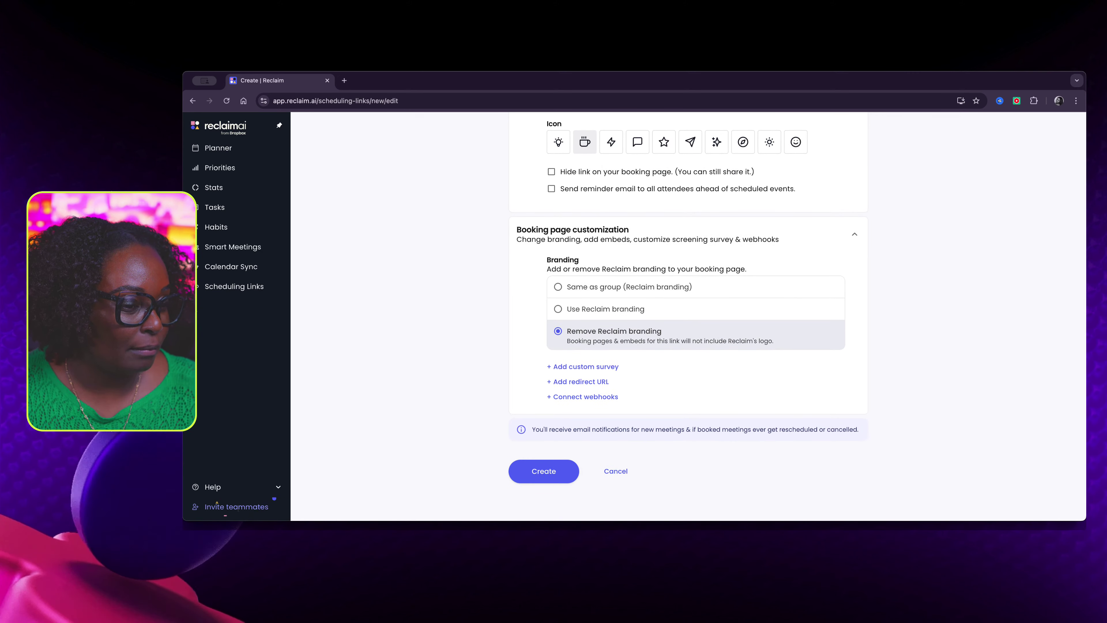
left_click(536, 472)
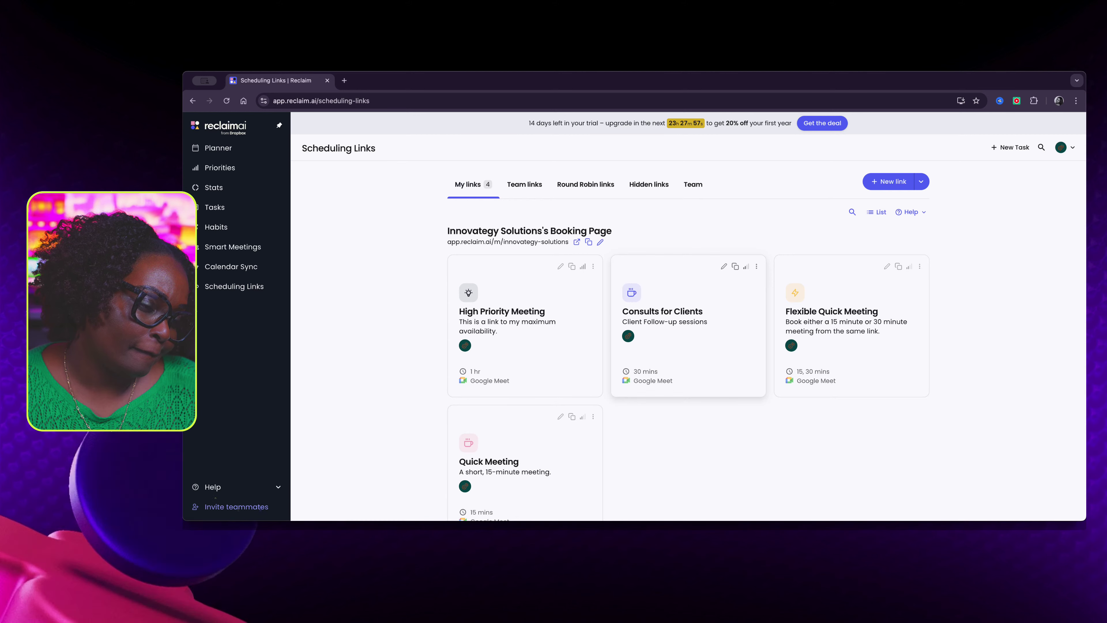
Step: Edit the Consults for Clients link to hide it on the booking page, and save the change
left_click(723, 266)
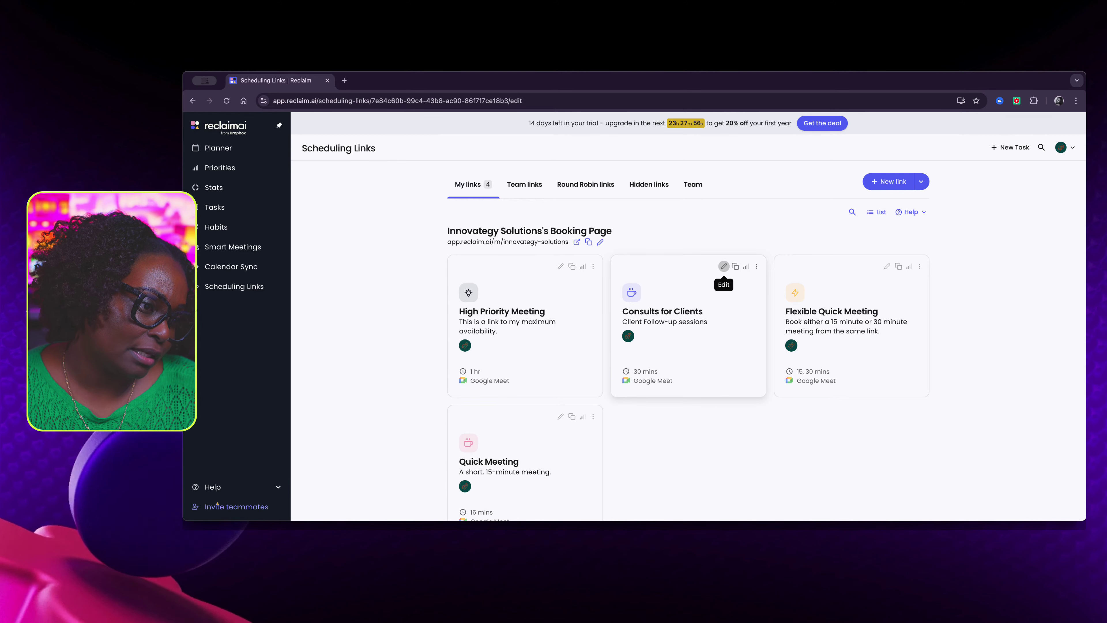
scroll(688, 314, "down", 15)
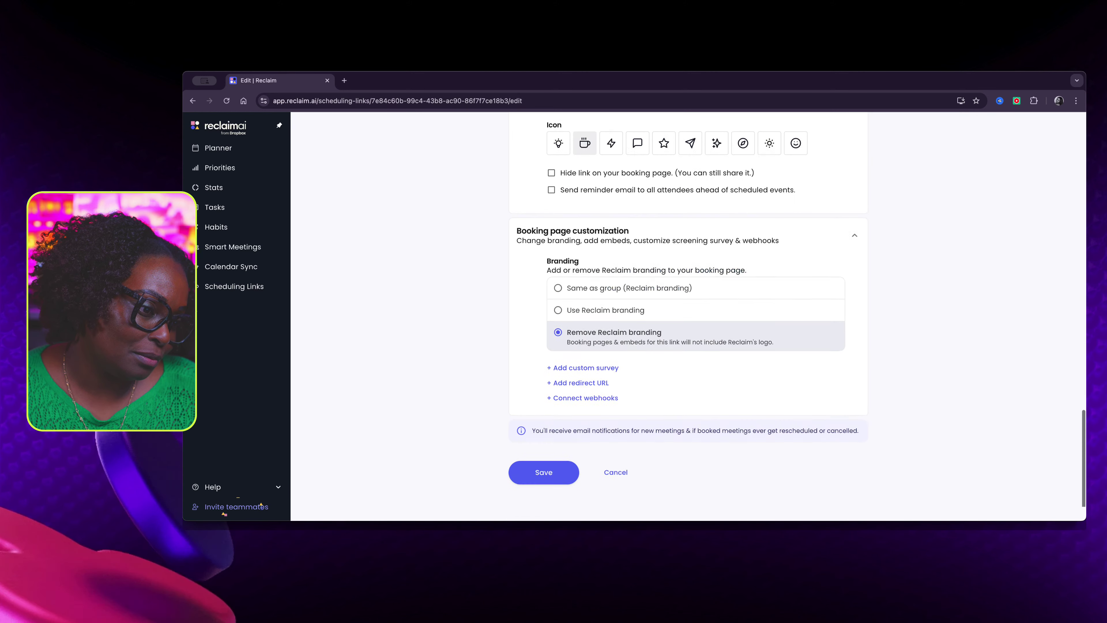
scroll(688, 314, "up", 3)
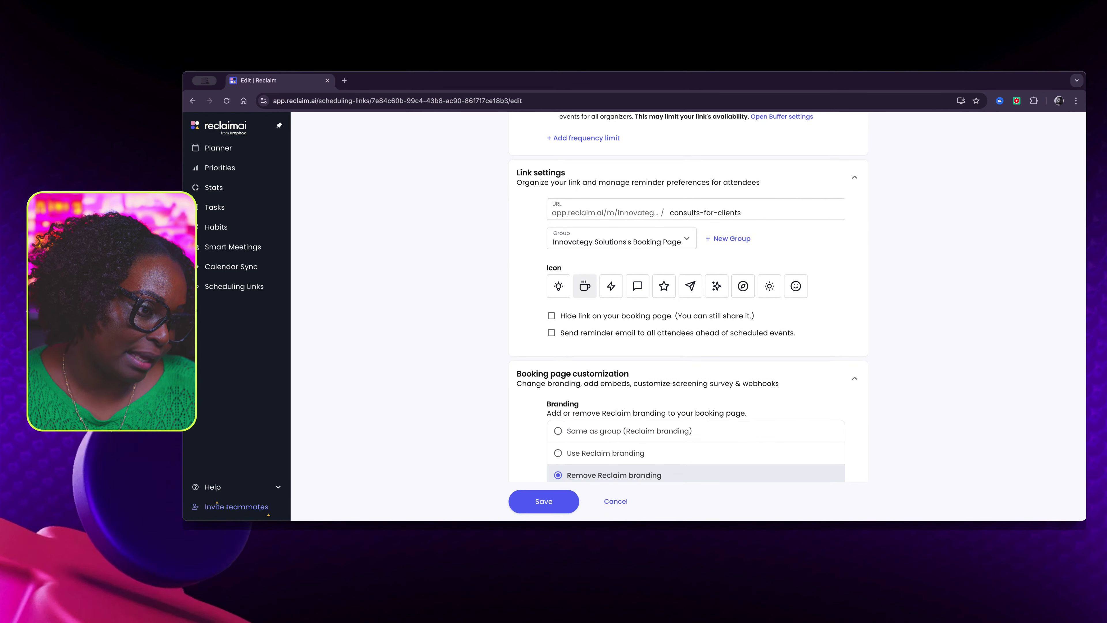
left_click(550, 315)
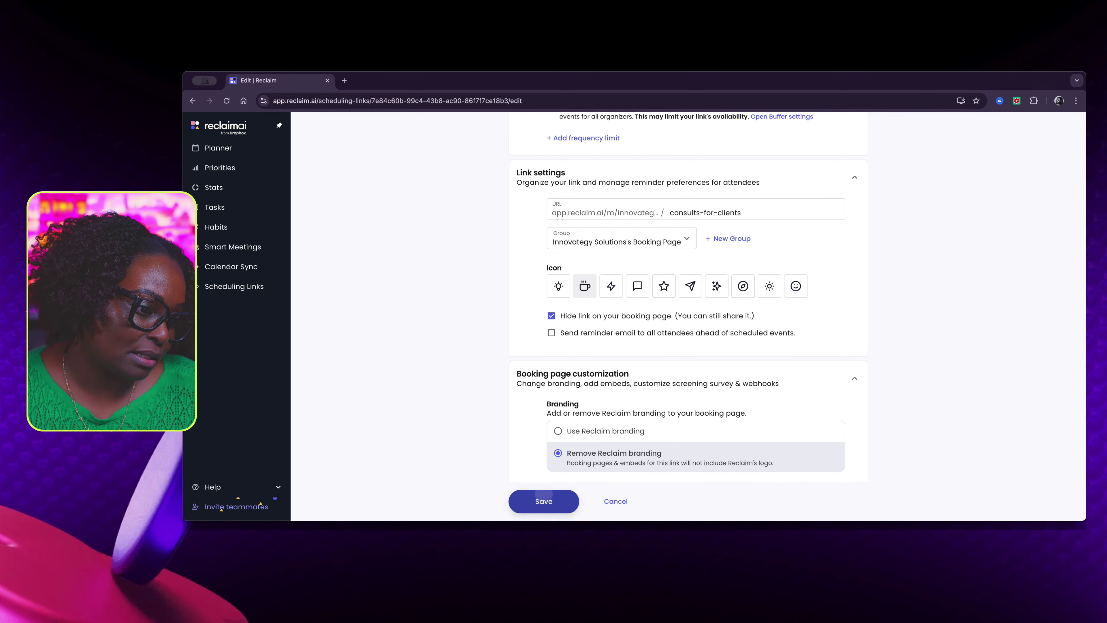
left_click(543, 501)
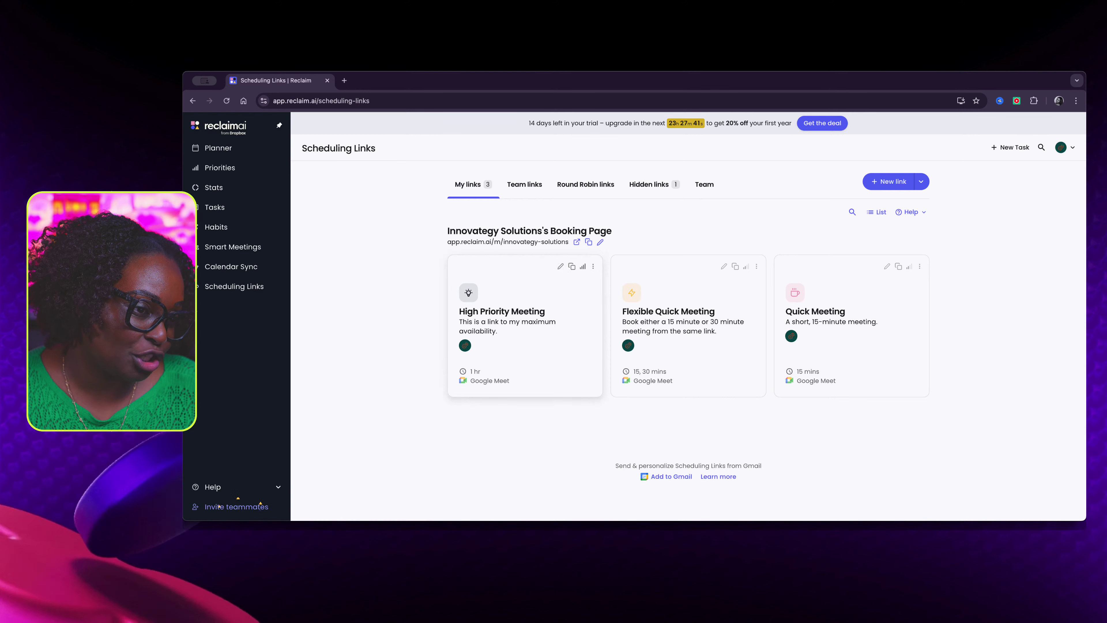
Step: View the public booking page to check which meeting links it offers, and return to the scheduling links
left_click(577, 242)
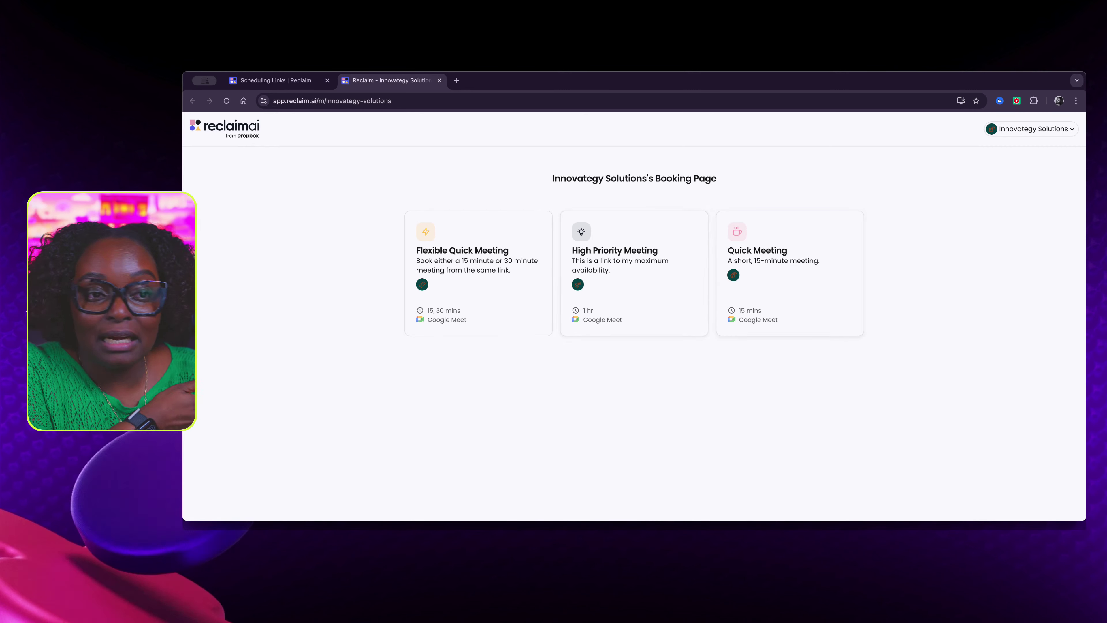
key("ctrl+shift+Tab")
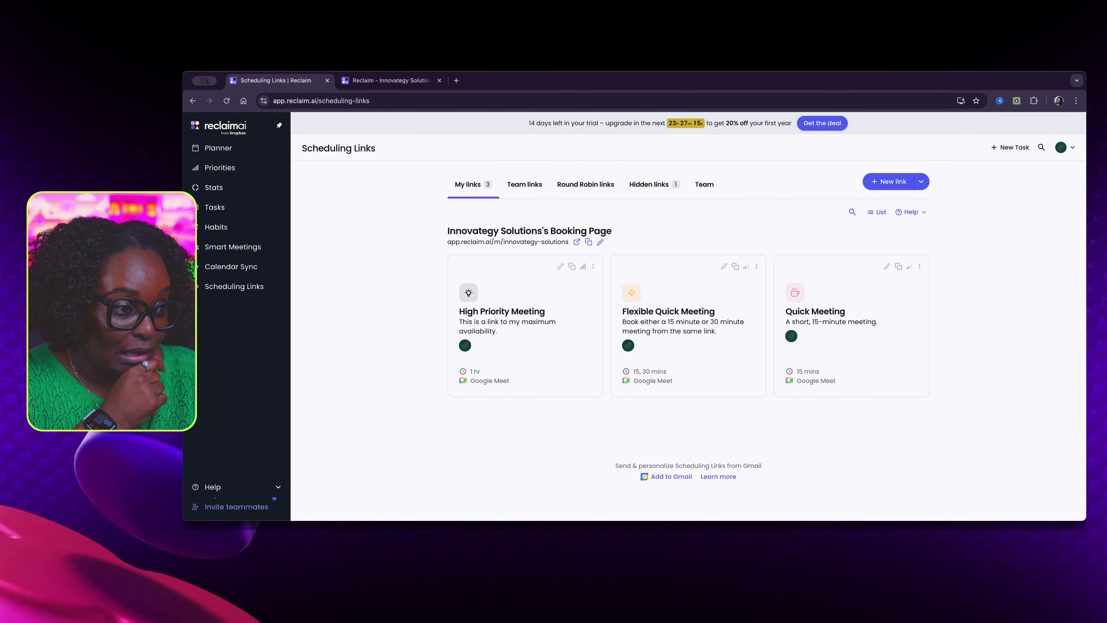
Step: Show the hidden links and copy the Consults for Clients link for sharing
left_click(651, 184)
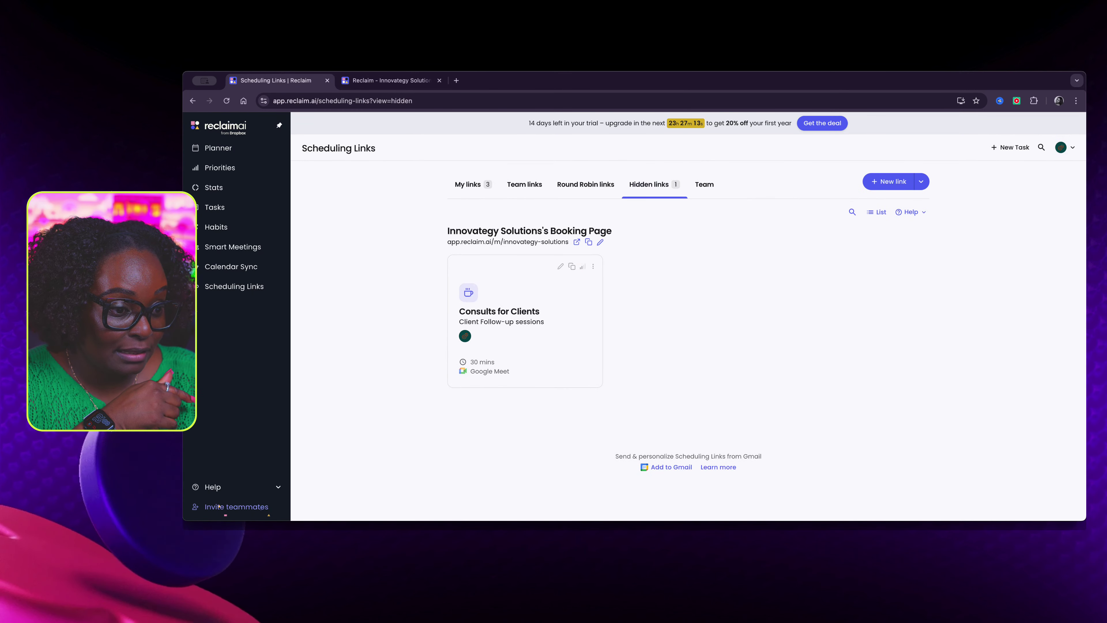
left_click(577, 241)
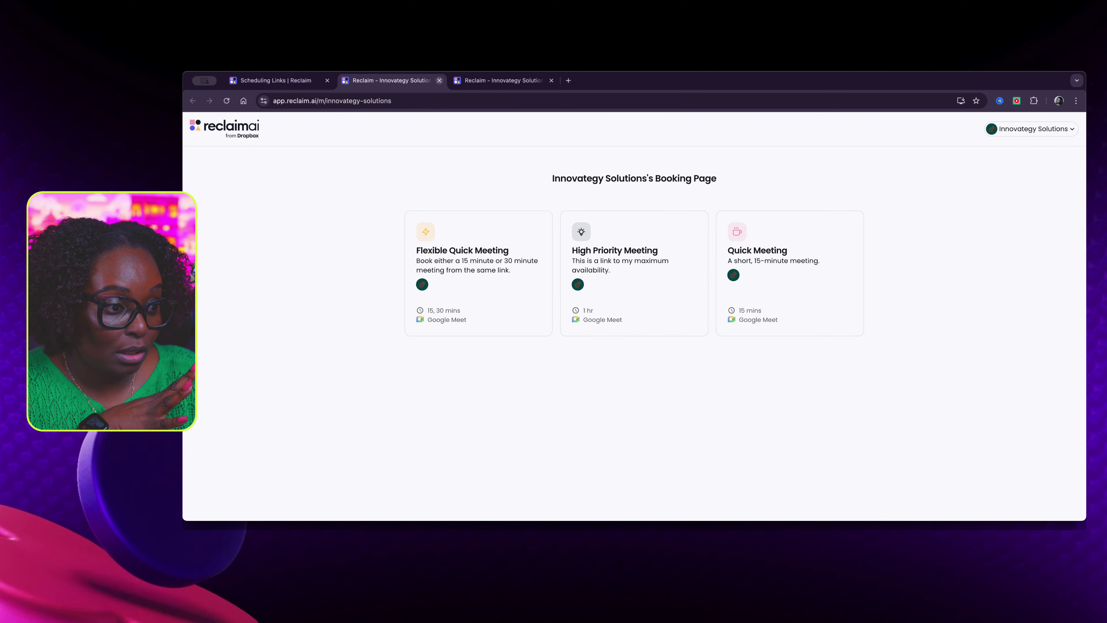
left_click(439, 80)
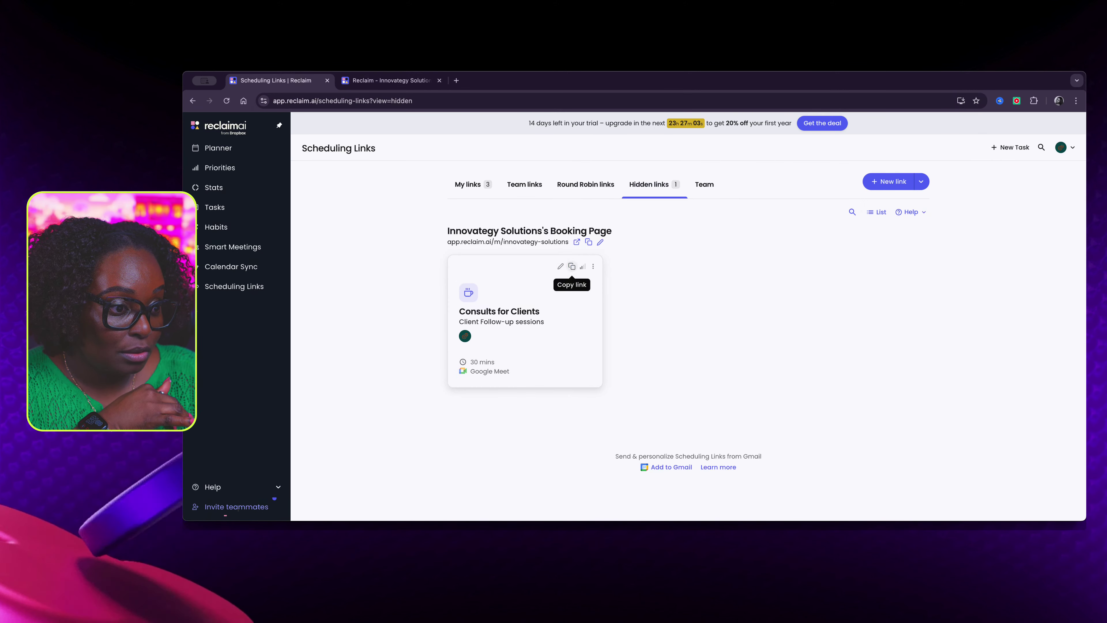
left_click(571, 266)
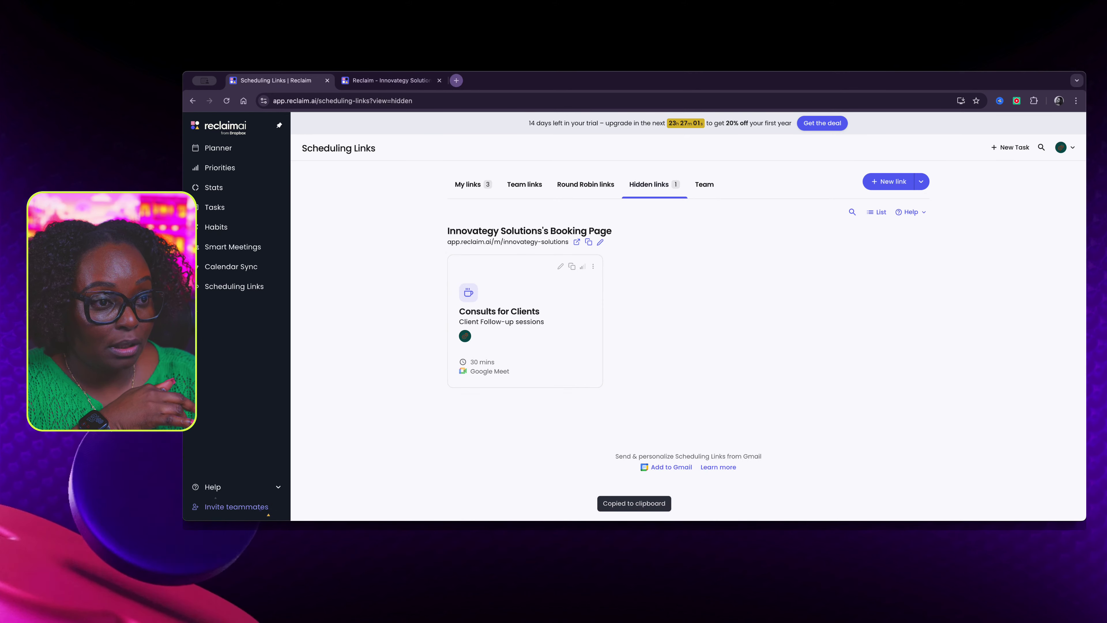
Step: Open the copied Consults for Clients link in a new browser tab and review its bookable days and times
left_click(456, 80)
right_click(458, 99)
left_click(506, 141)
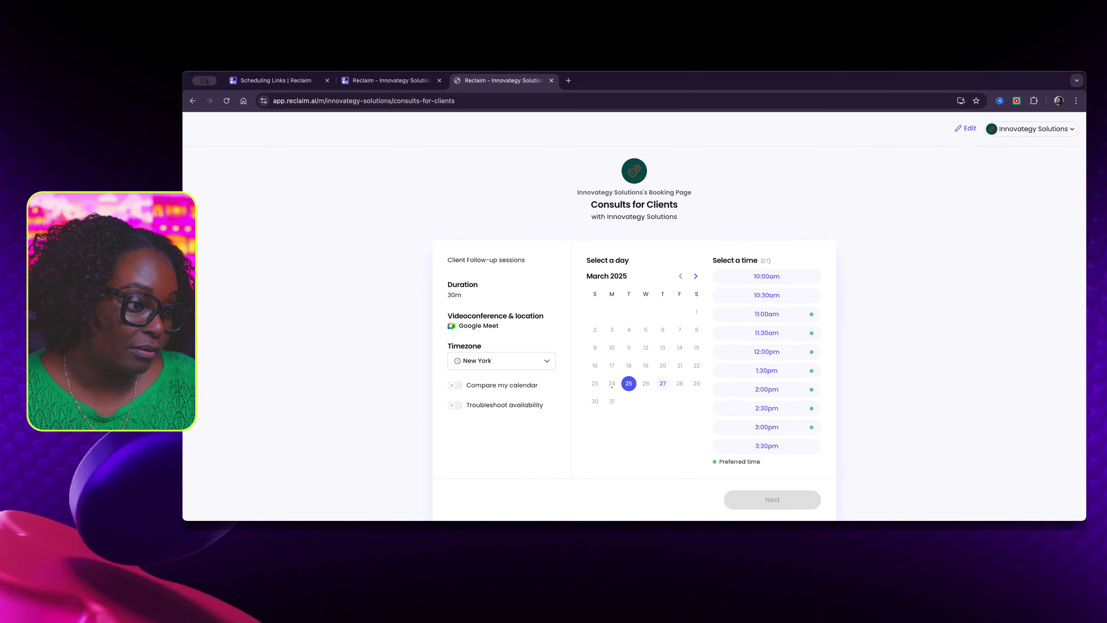
scroll(766, 355, "down", 3)
scroll(766, 356, "up", 2)
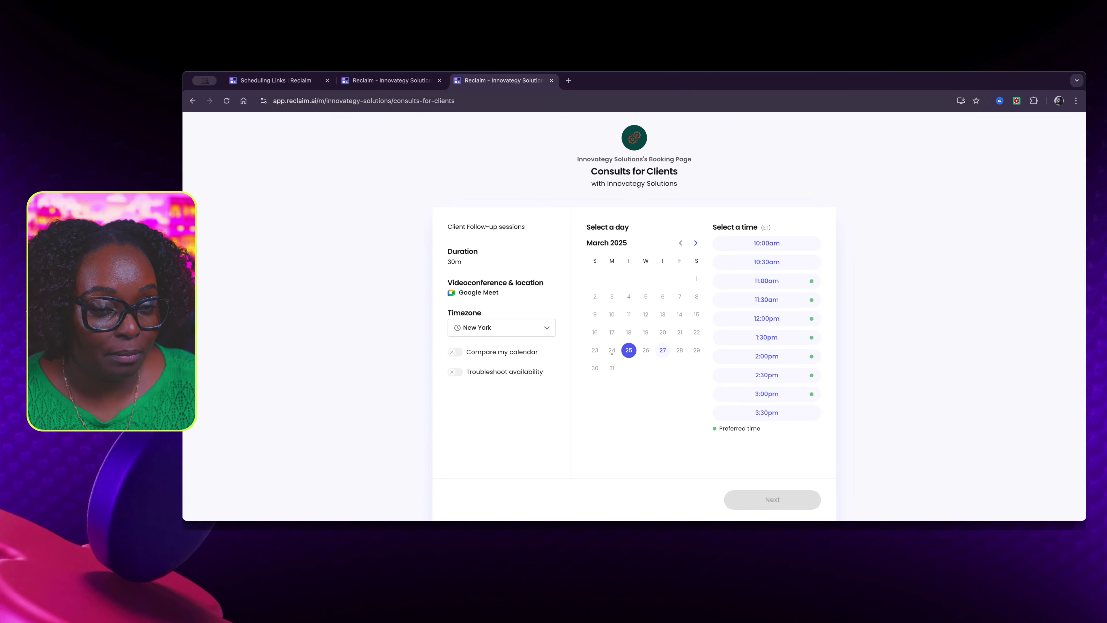
Step: Return to Reclaim's scheduling links and review the team, hidden and personal link views
left_click(275, 80)
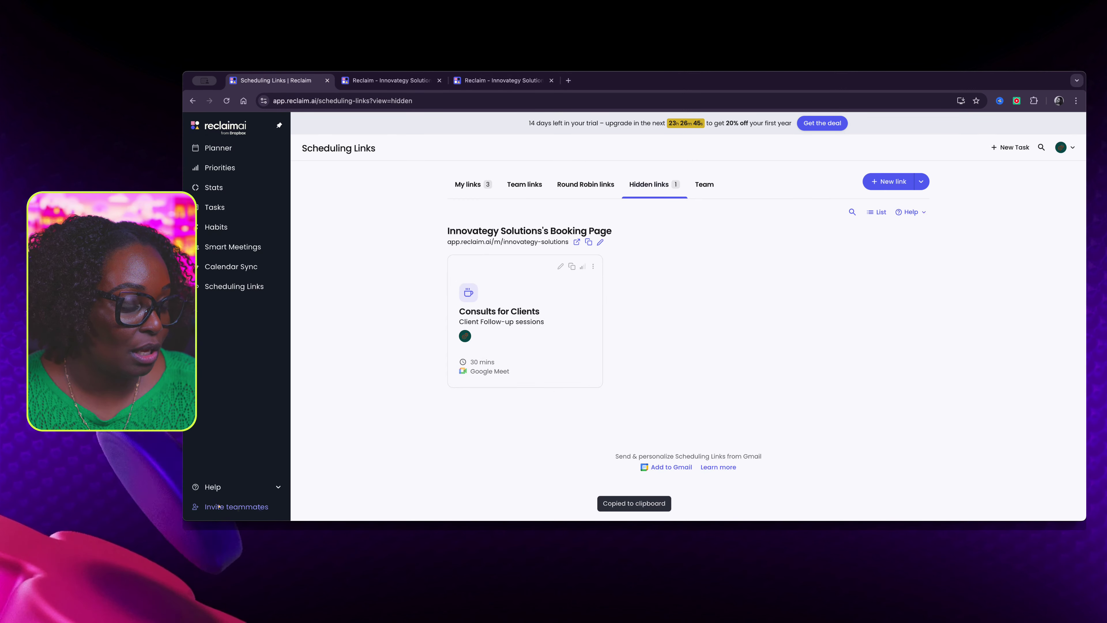
left_click(704, 184)
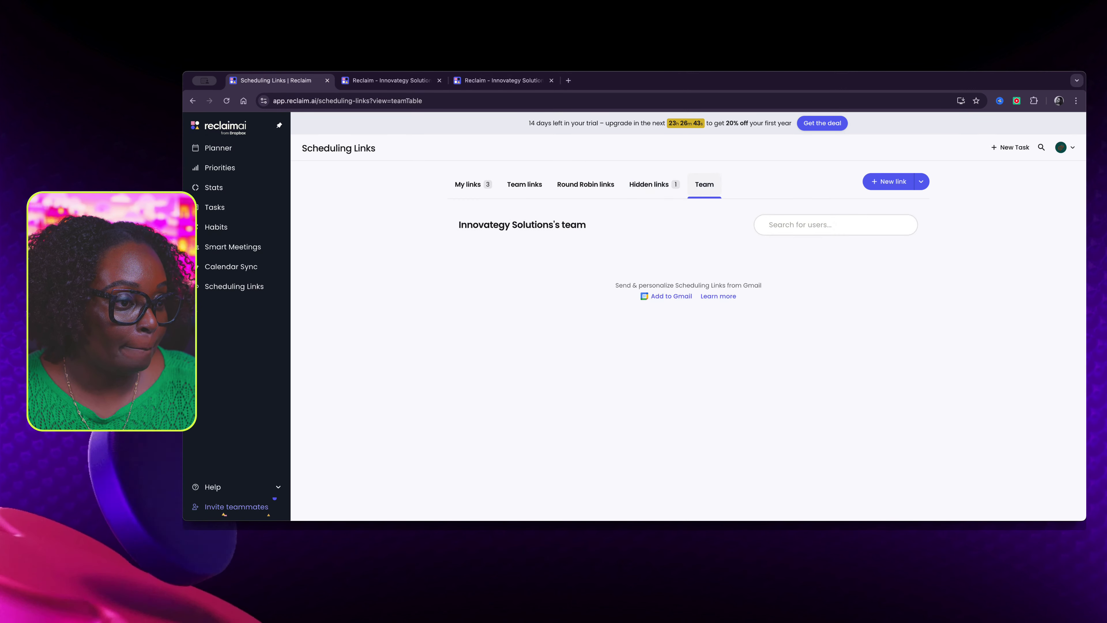
left_click(654, 184)
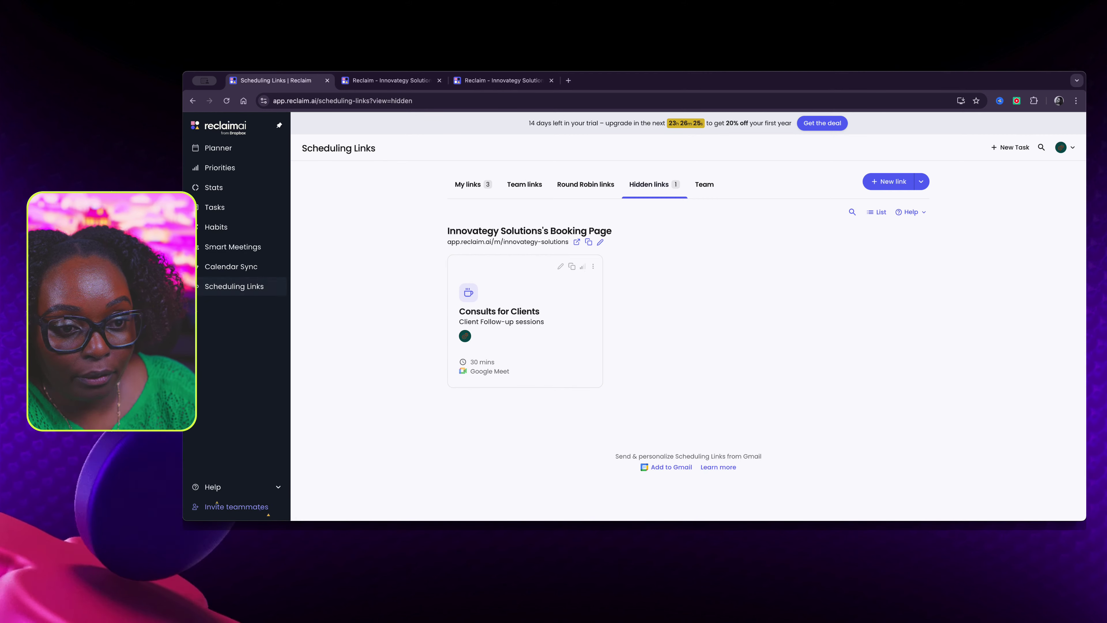
left_click(234, 286)
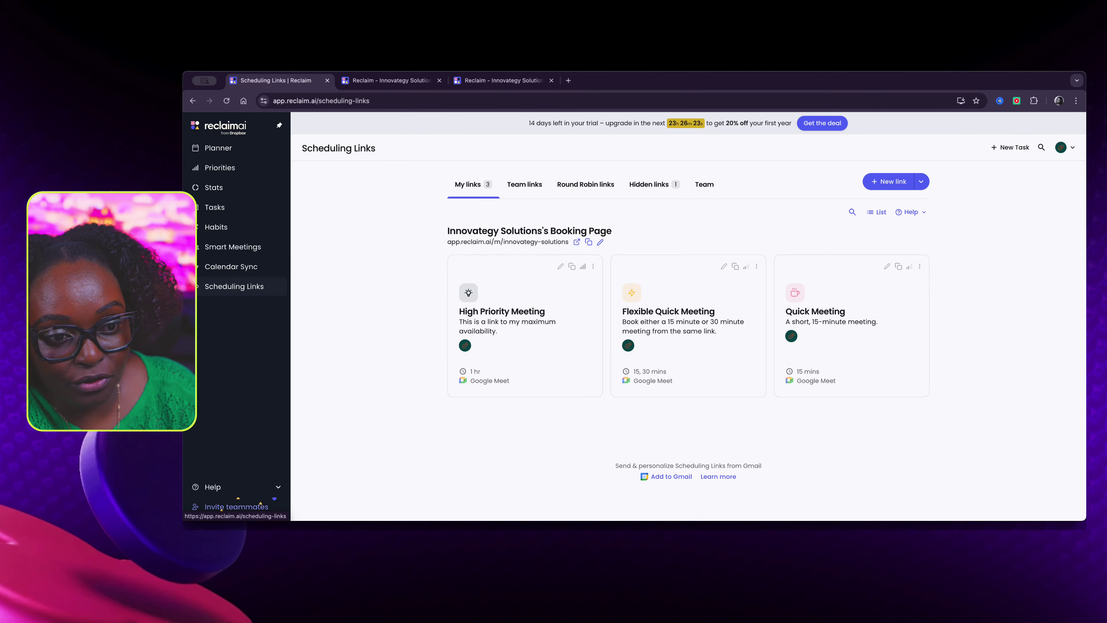
Step: Revisit the planner and priorities overviews, and check the habits page's options for creating a new habit
left_click(218, 148)
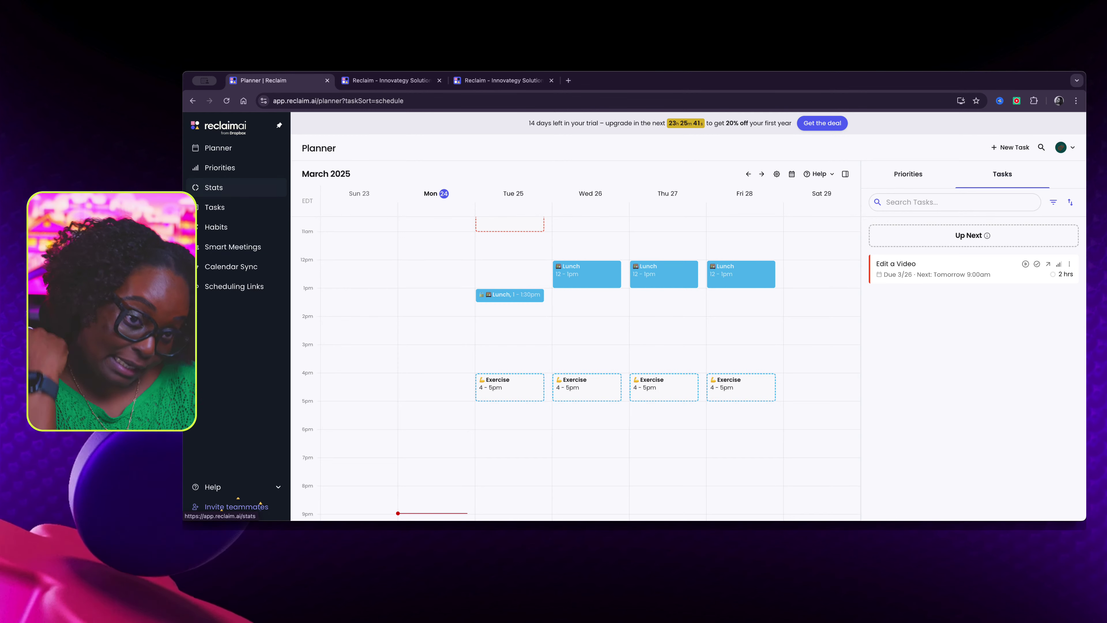
left_click(220, 168)
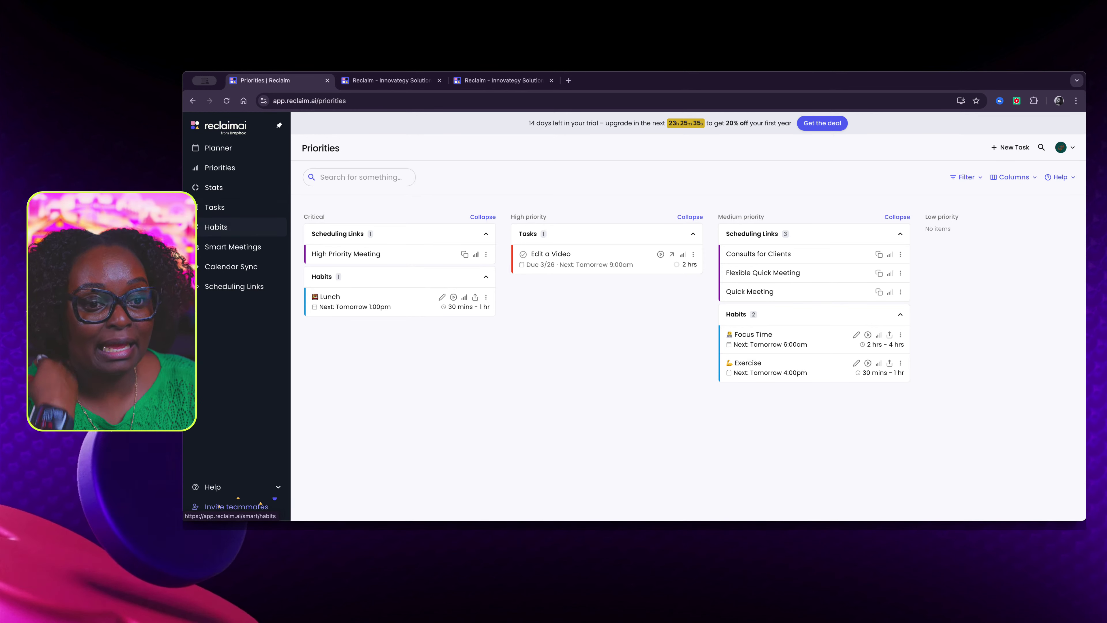
left_click(215, 227)
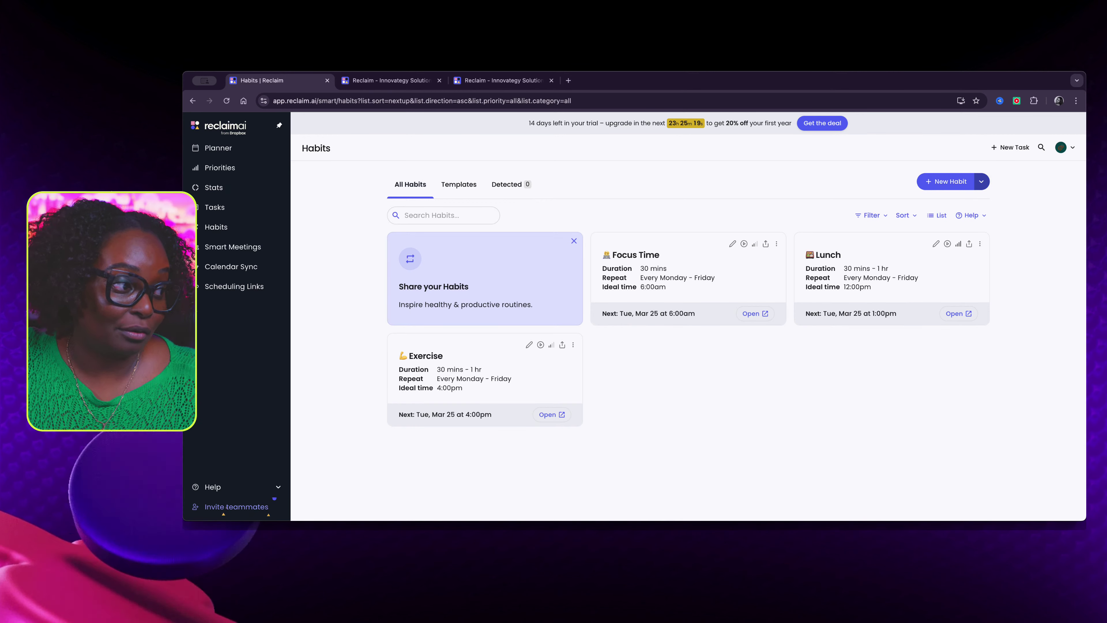
left_click(981, 181)
left_click(981, 181)
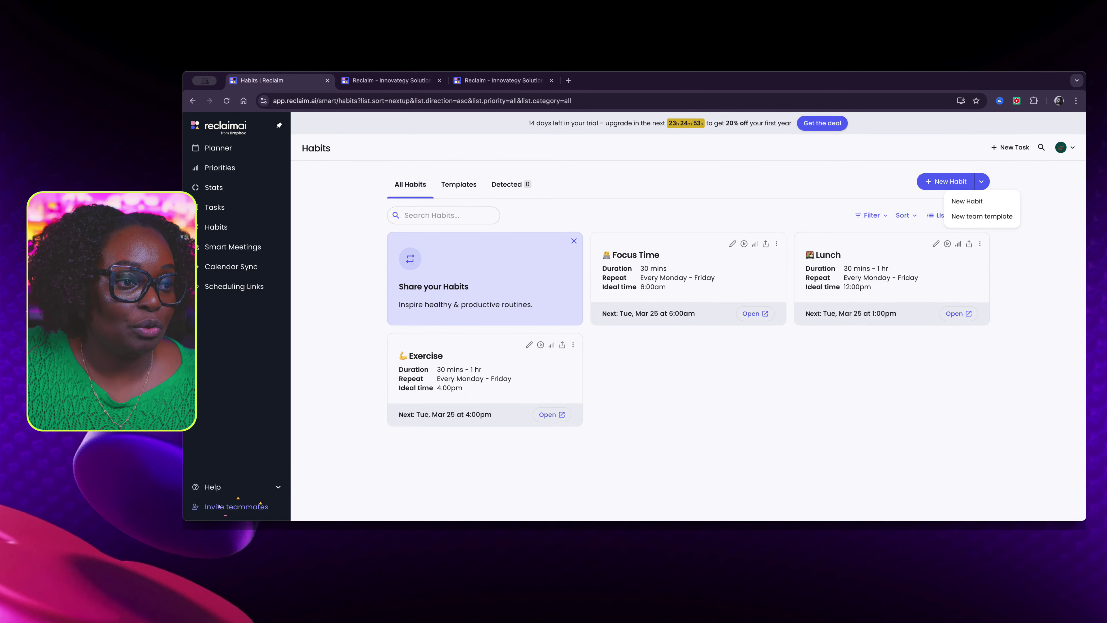
left_click(219, 507)
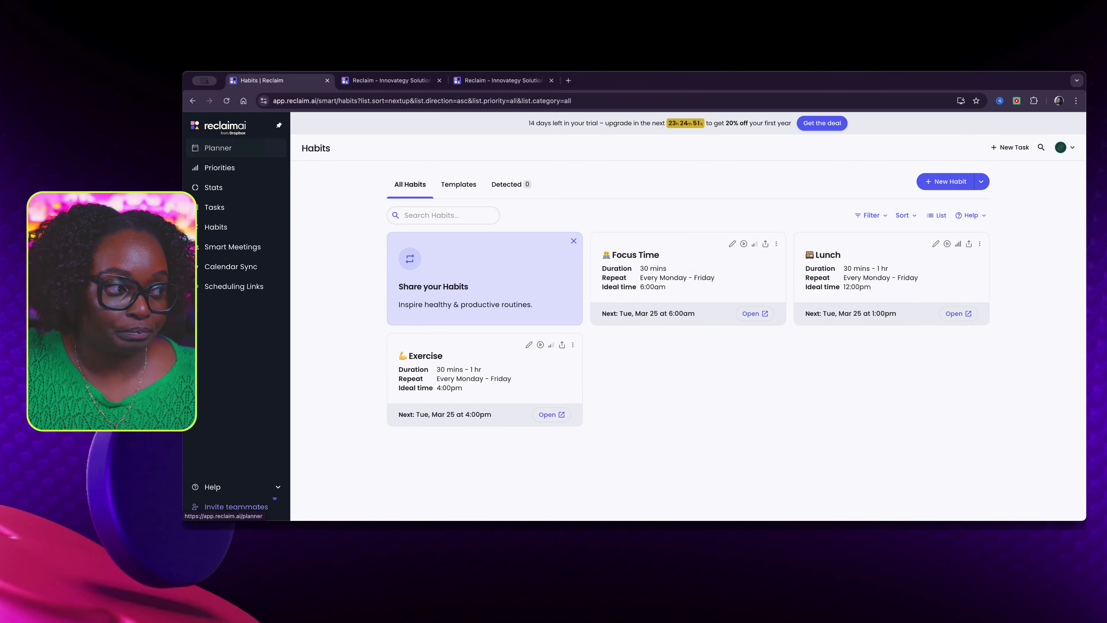